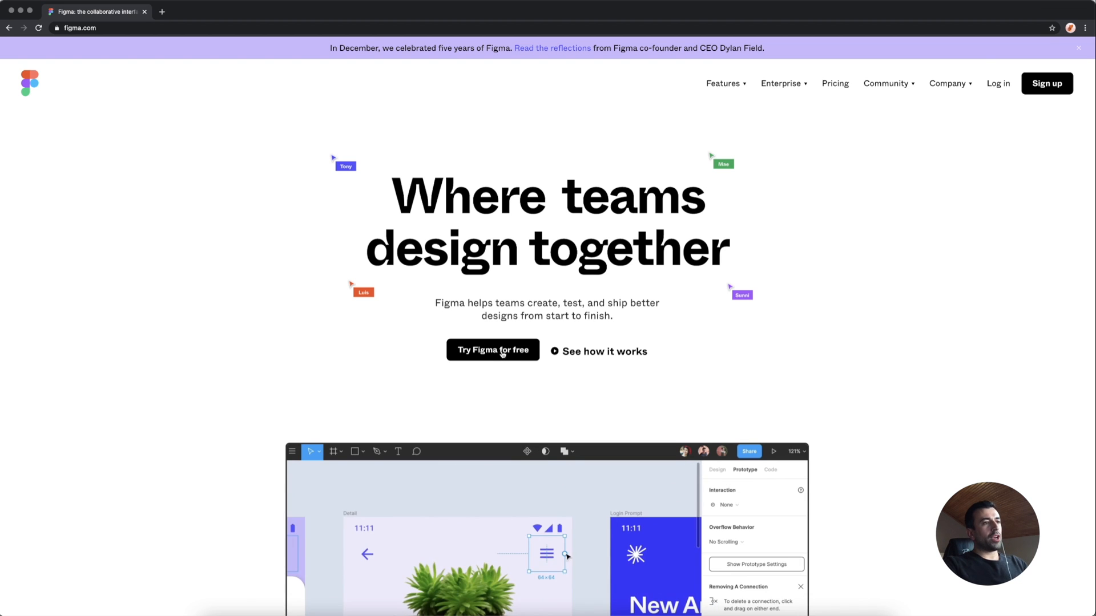
View the free sign-up form from the Figma homepage and close it without registering.
left_click(502, 351)
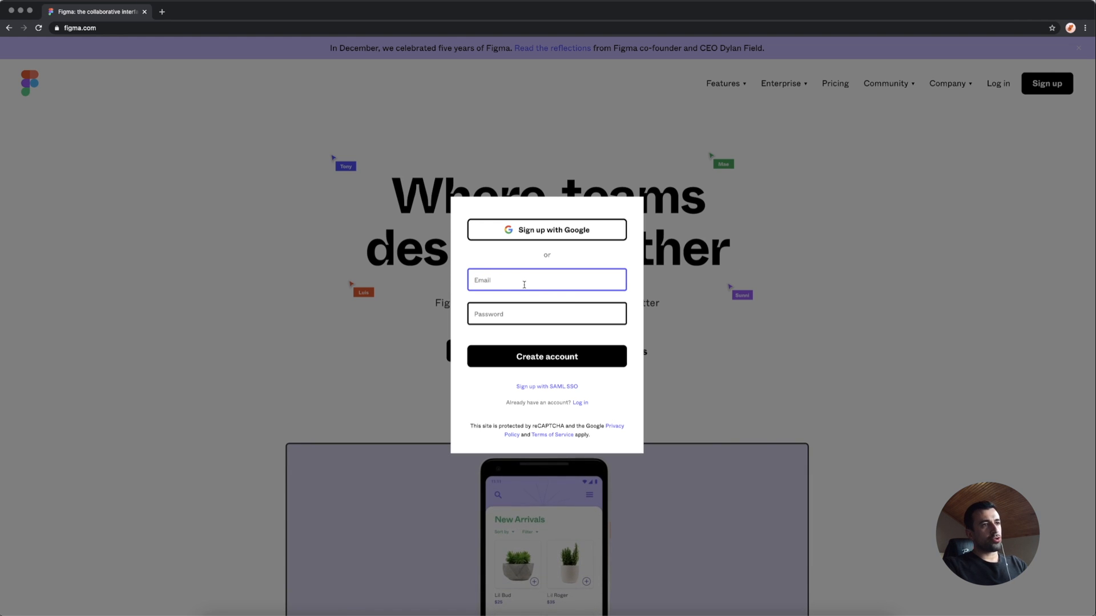
left_click(746, 264)
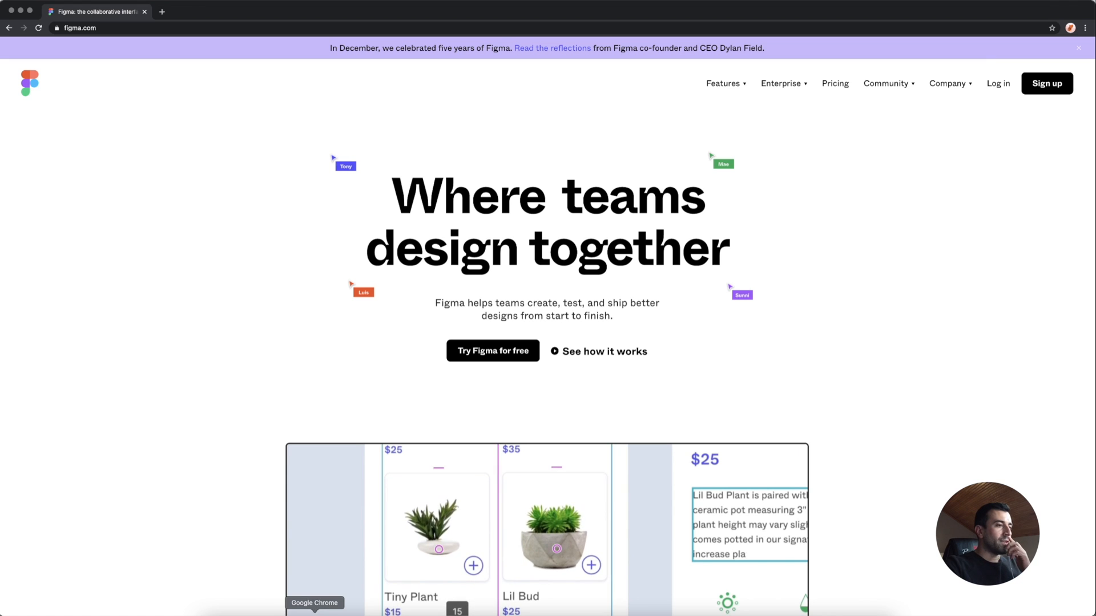
Switch to the browser window with the recently viewed Figma files, and return to the Figma homepage window.
right_click(315, 614)
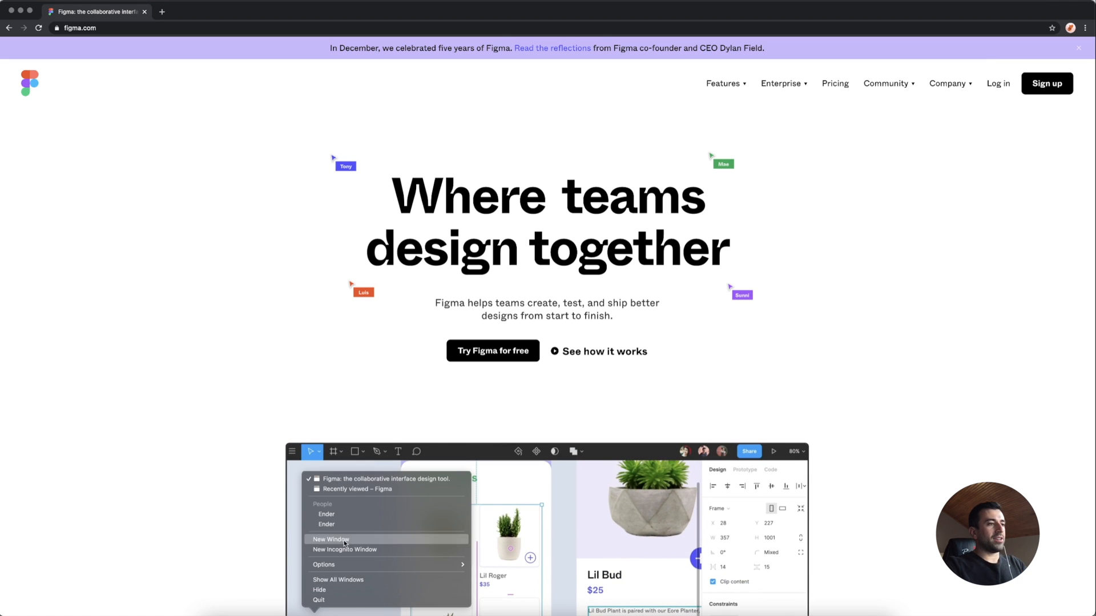
left_click(350, 493)
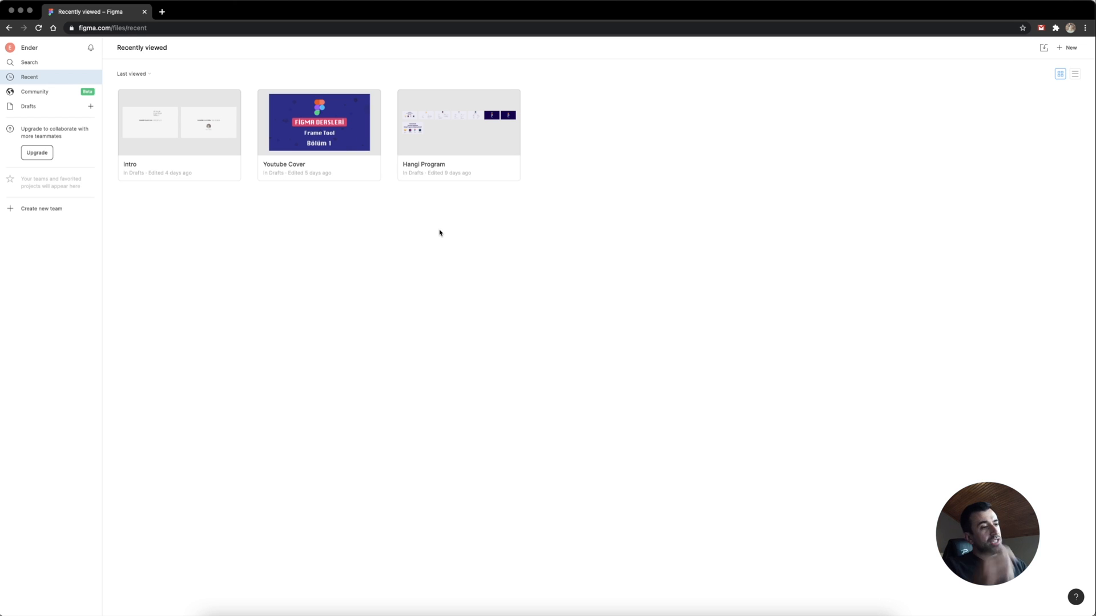
right_click(314, 610)
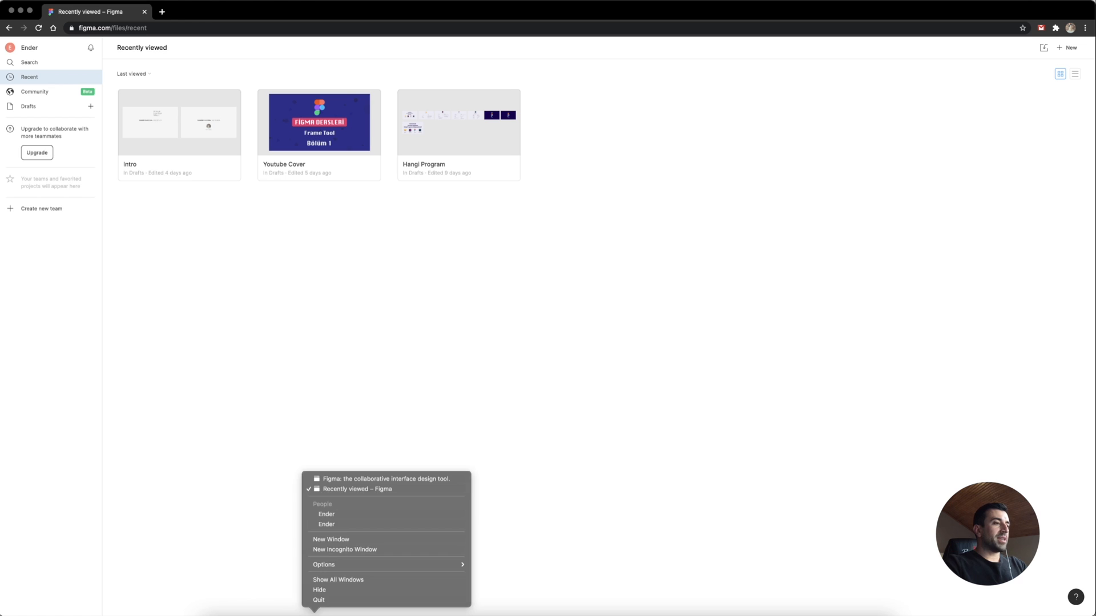
left_click(366, 479)
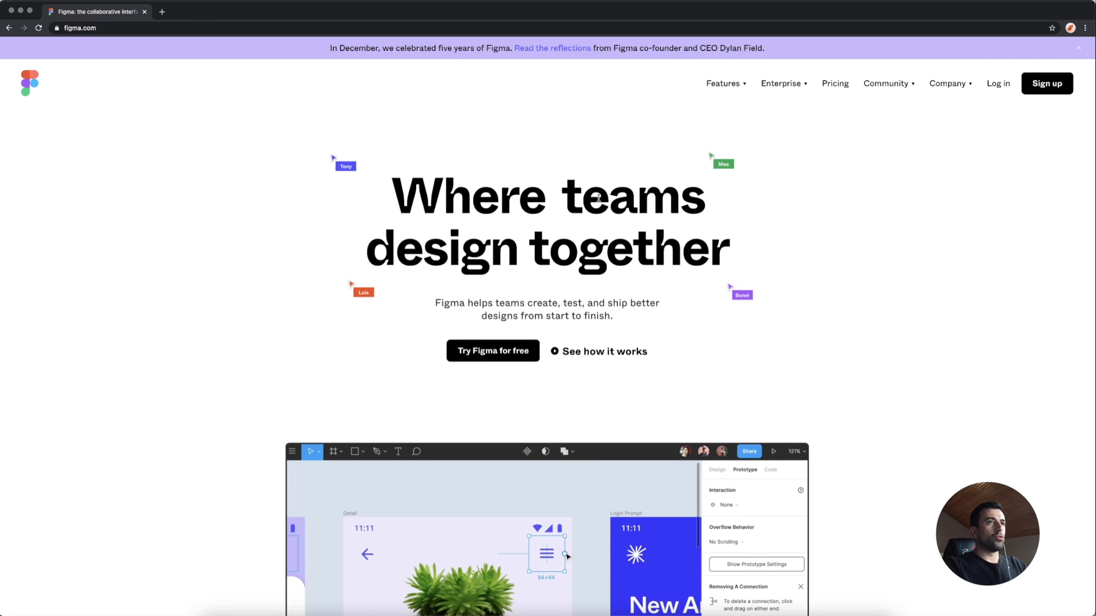
Open the Downloads page of the Figma website.
mouse_move(726, 86)
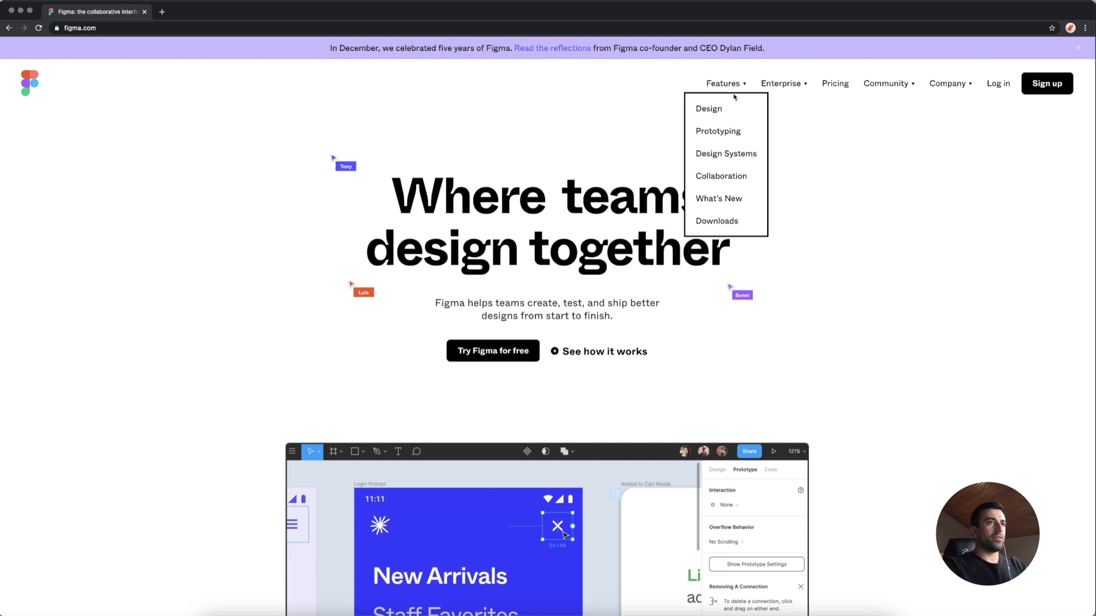
left_click(722, 228)
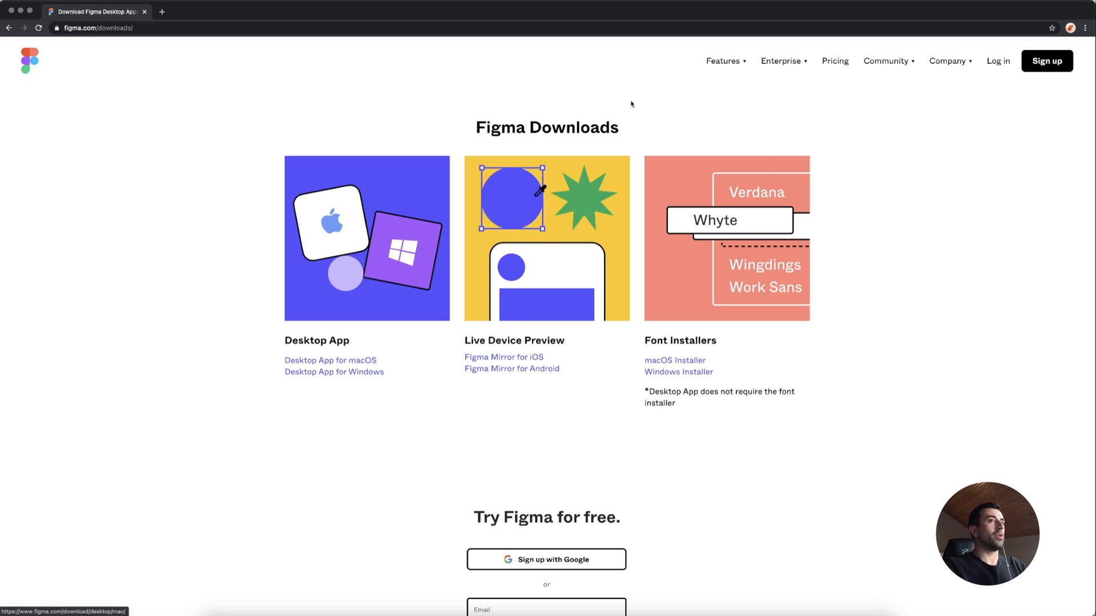
mouse_move(726, 63)
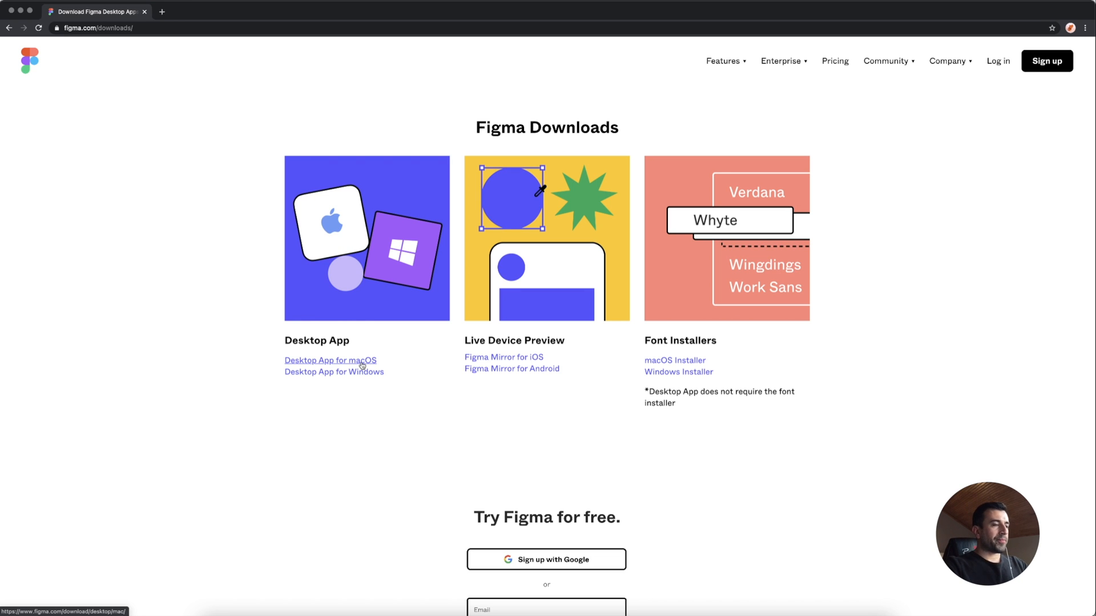
Start downloading the macOS desktop app, cancel the download and dismiss the download bar.
left_click(361, 362)
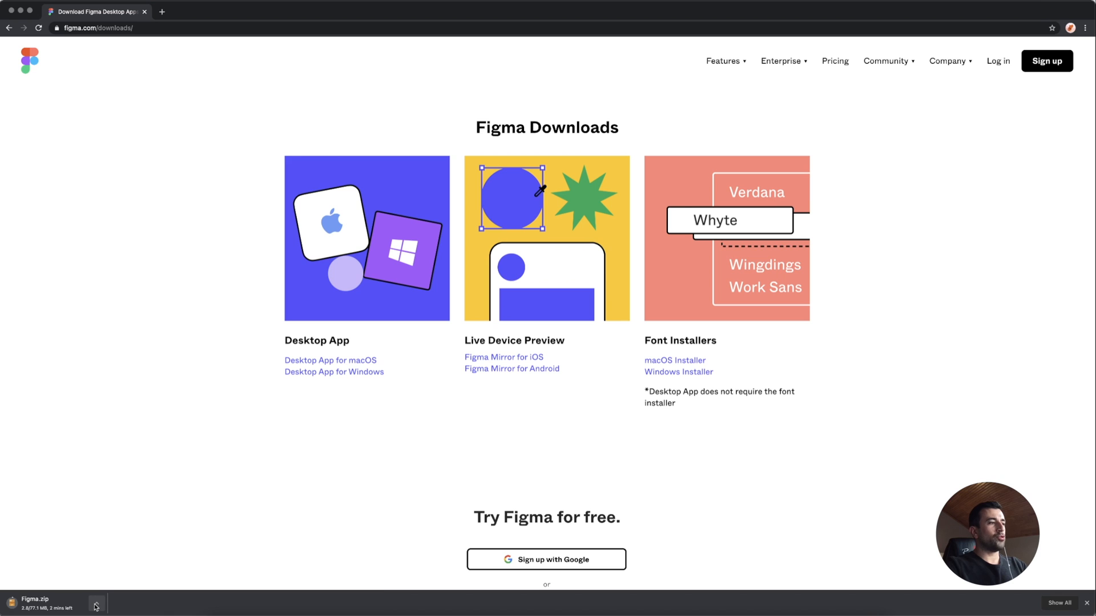
left_click(96, 606)
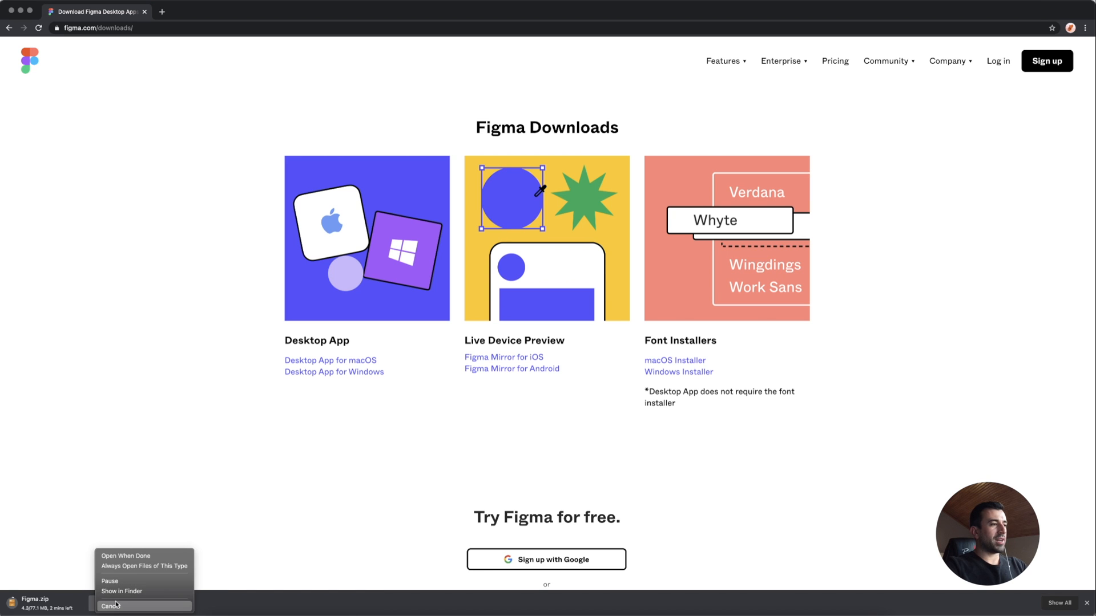
left_click(114, 606)
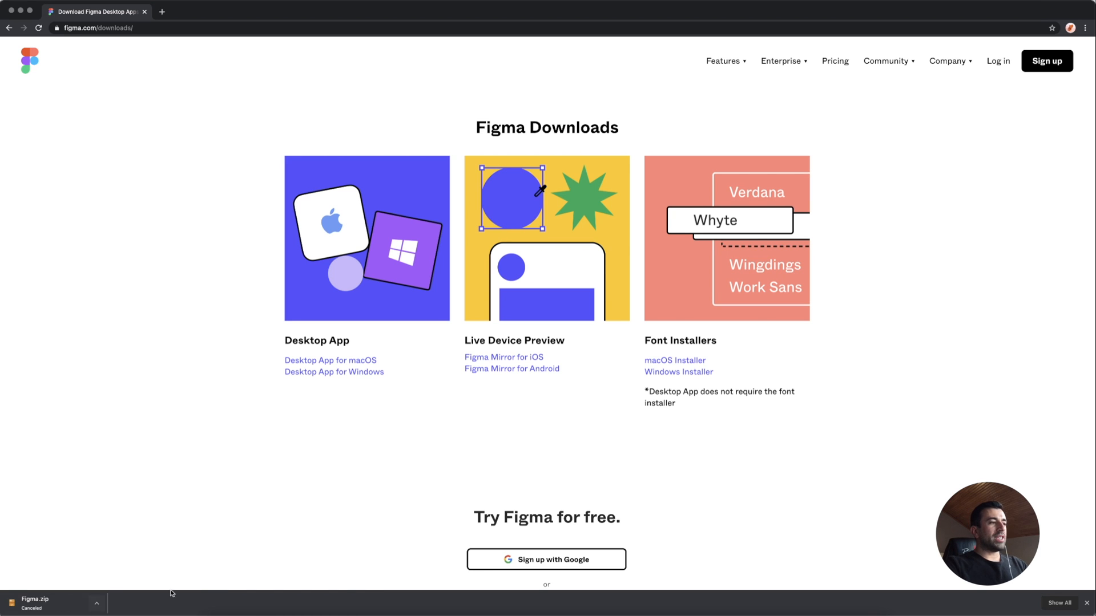
left_click(1086, 603)
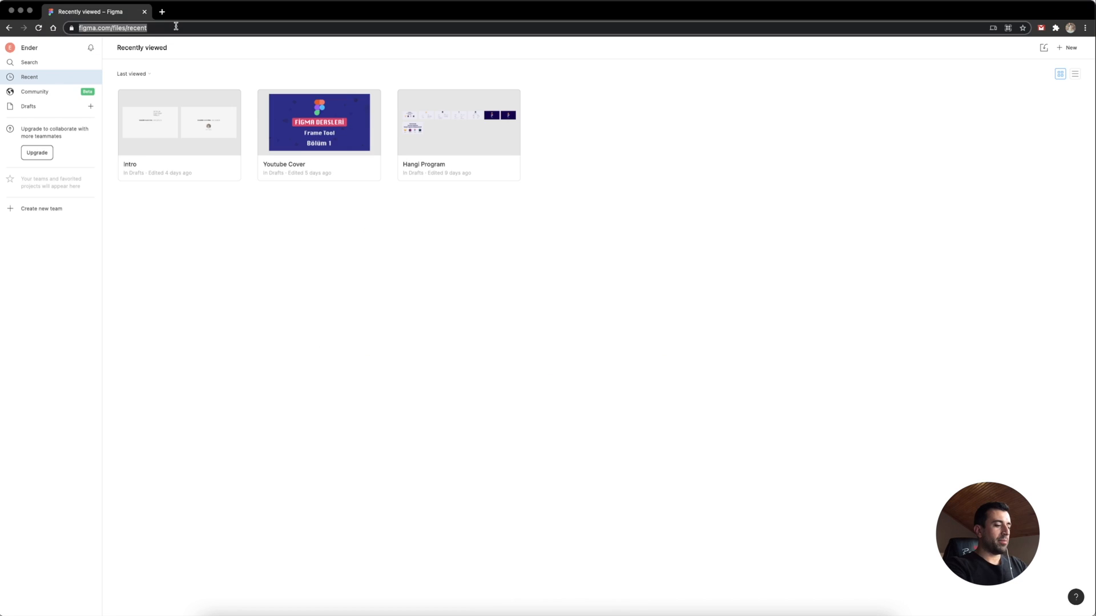
Search the web for "figma download" and open the official Figma downloads page.
type("figm")
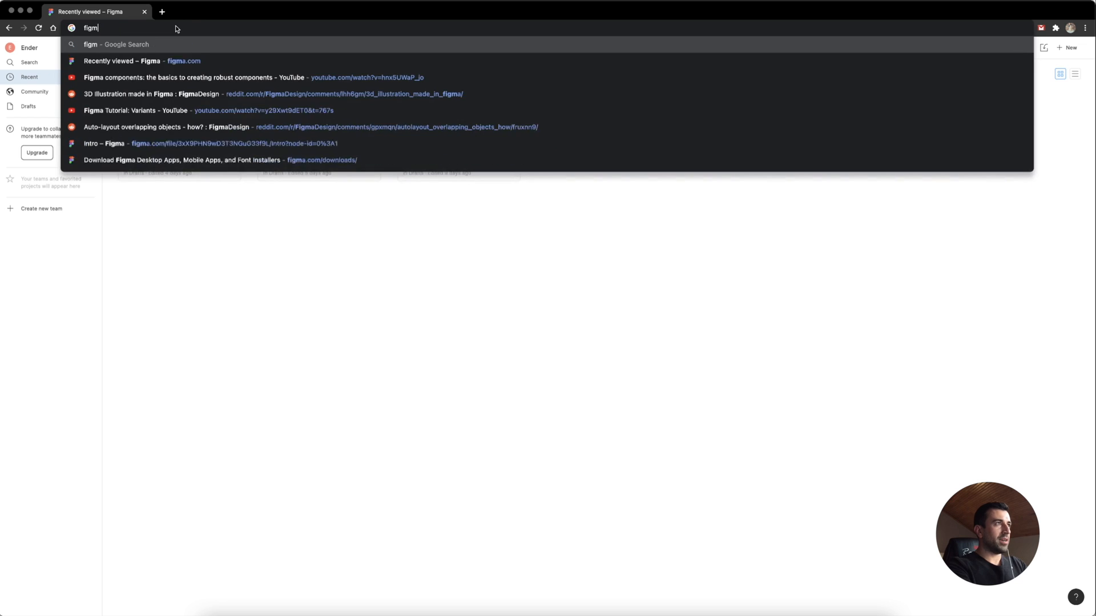
type("a download")
key("Return")
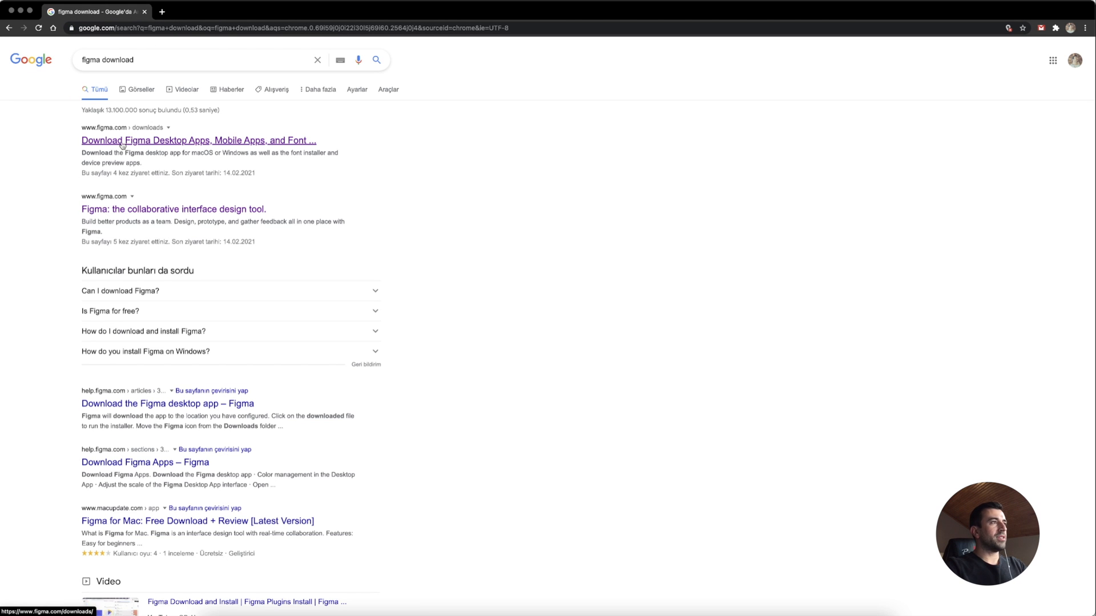
left_click(138, 142)
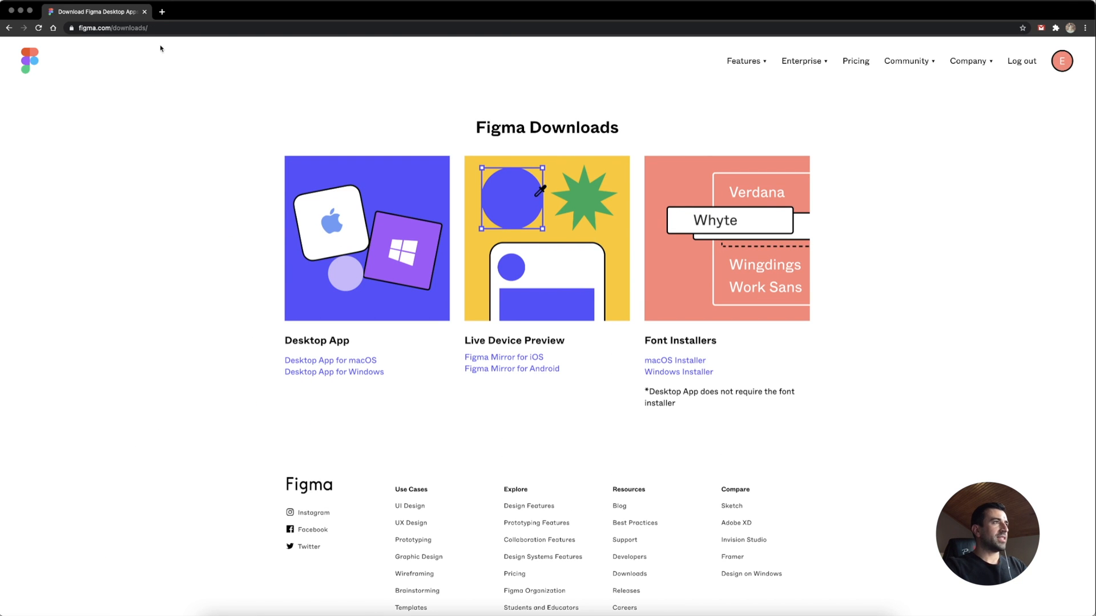
Reveal the full web address of the downloads page, and close its browser tab.
left_click(173, 28)
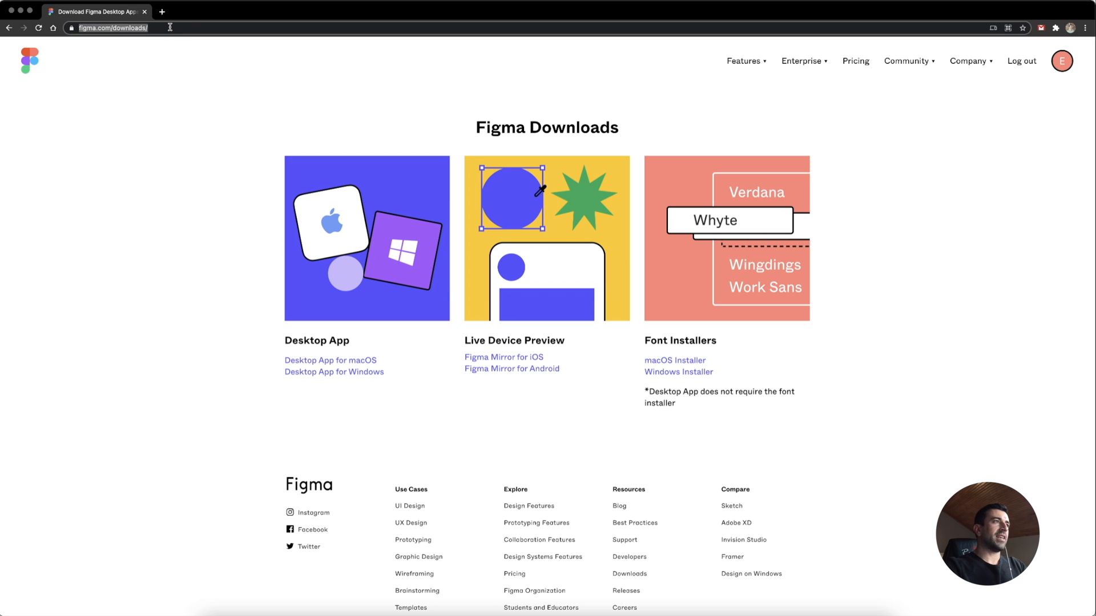
left_click(202, 28)
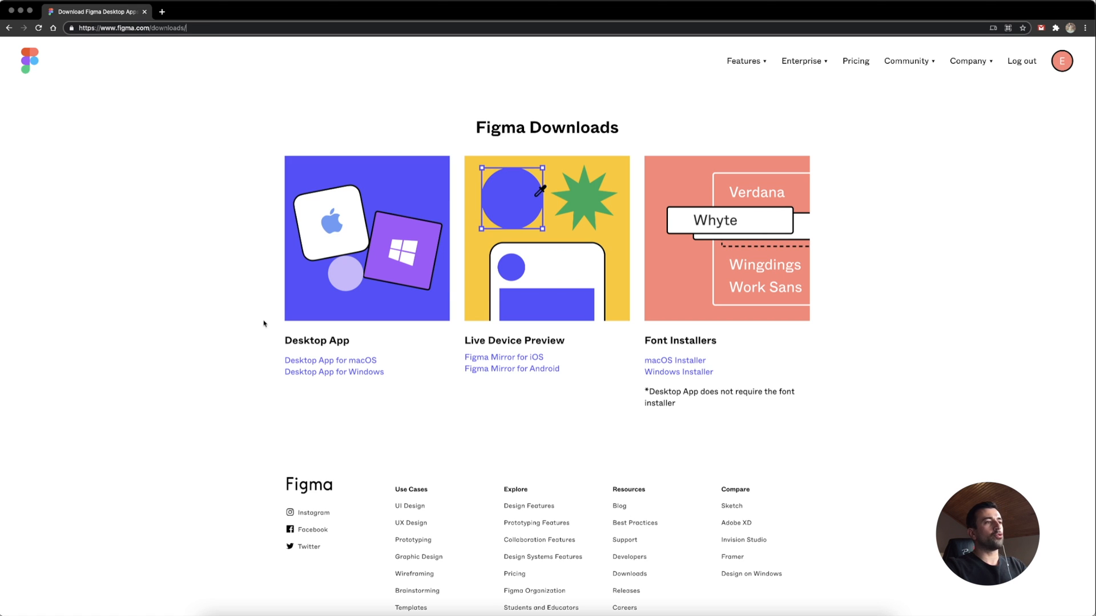
left_click(429, 348)
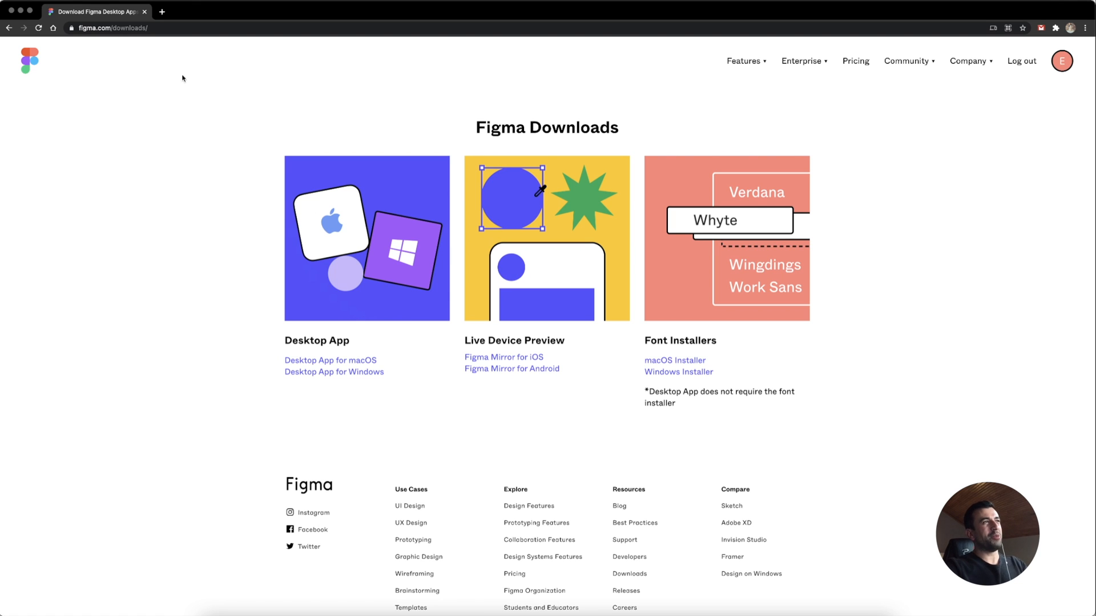
left_click(145, 12)
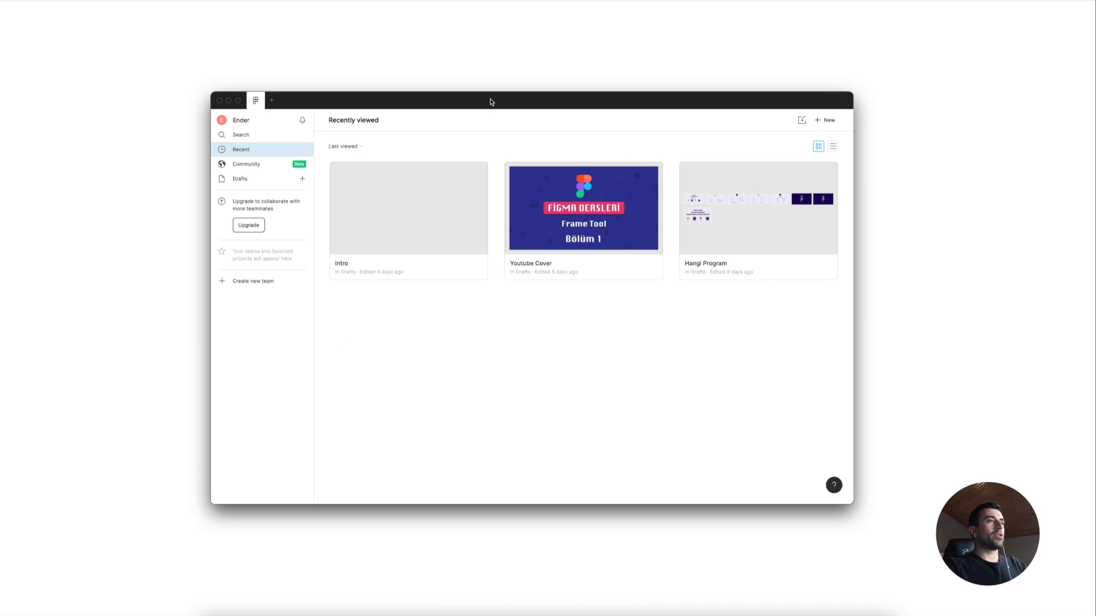
Reposition the Figma desktop app window and enlarge it to fill the whole screen.
left_click_drag(491, 101, 477, 96)
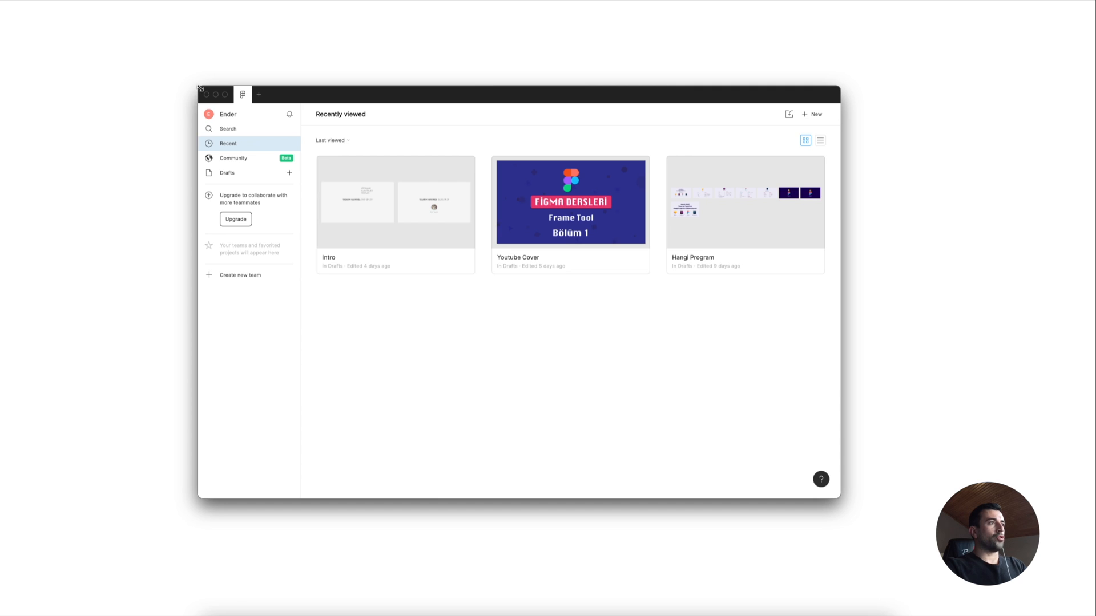
left_click_drag(198, 86, 2, 0)
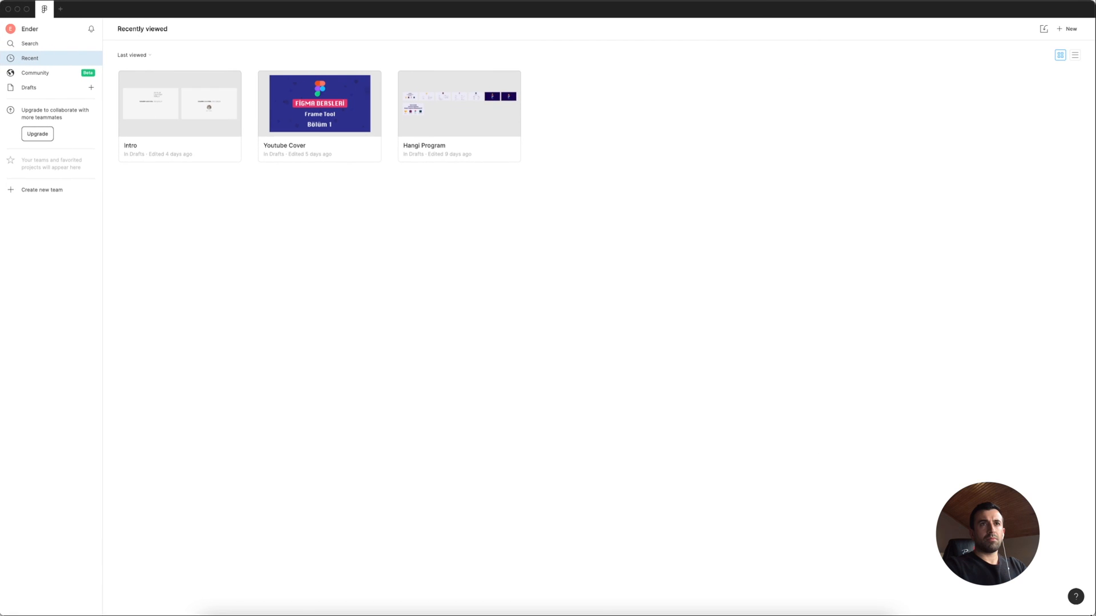
left_click_drag(1089, 614, 1091, 615)
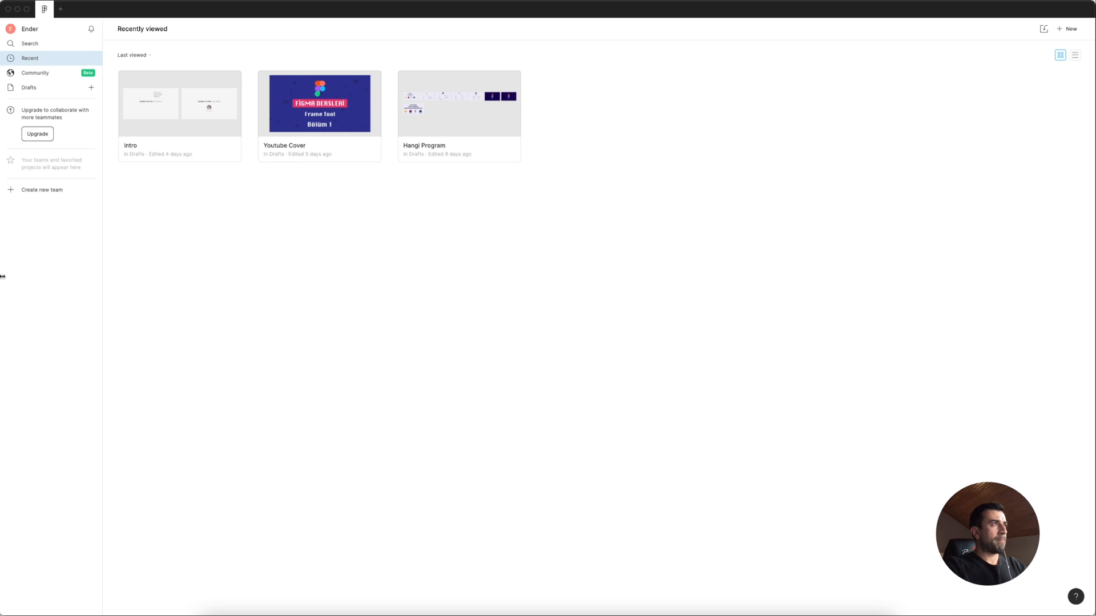
left_click_drag(2, 277, 3, 277)
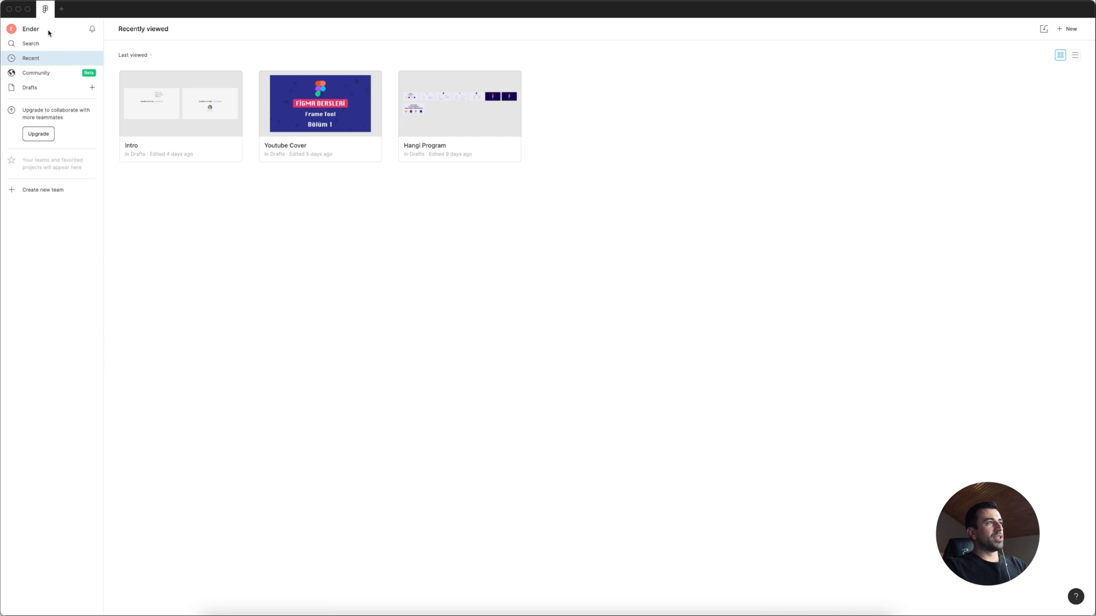
Check the account notifications and open the account settings page.
left_click(92, 32)
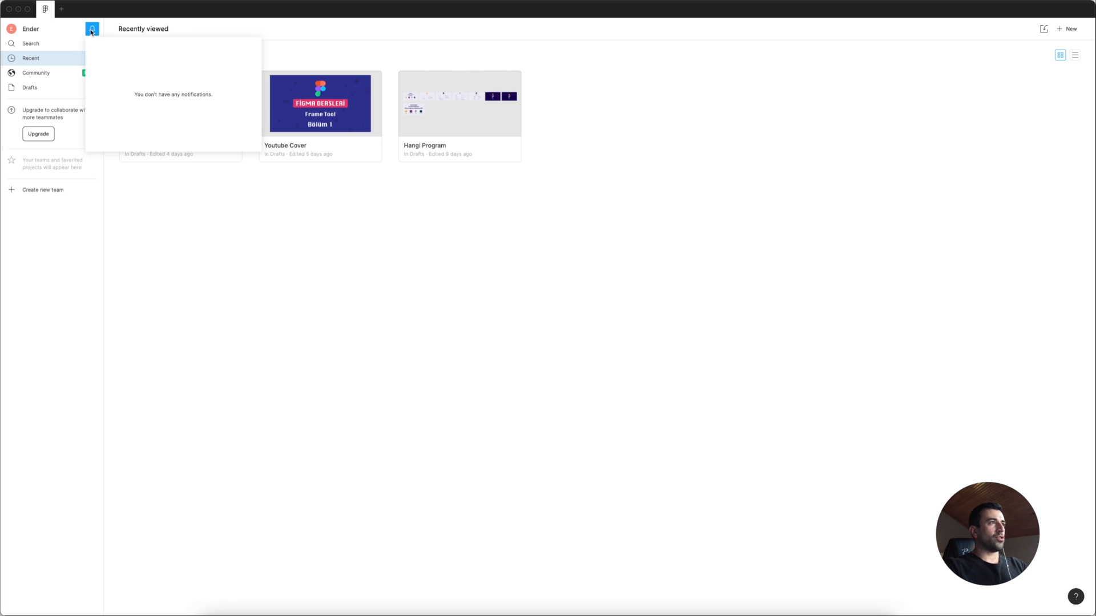
left_click(74, 28)
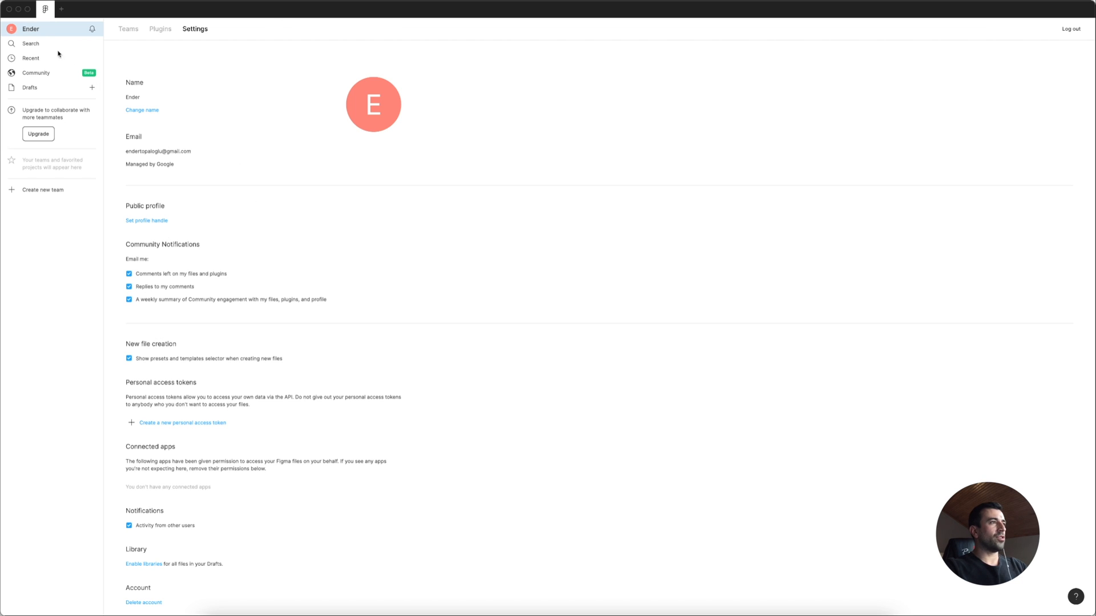
Search the drafts and teams for "intro", and return to the recently viewed files.
left_click(38, 46)
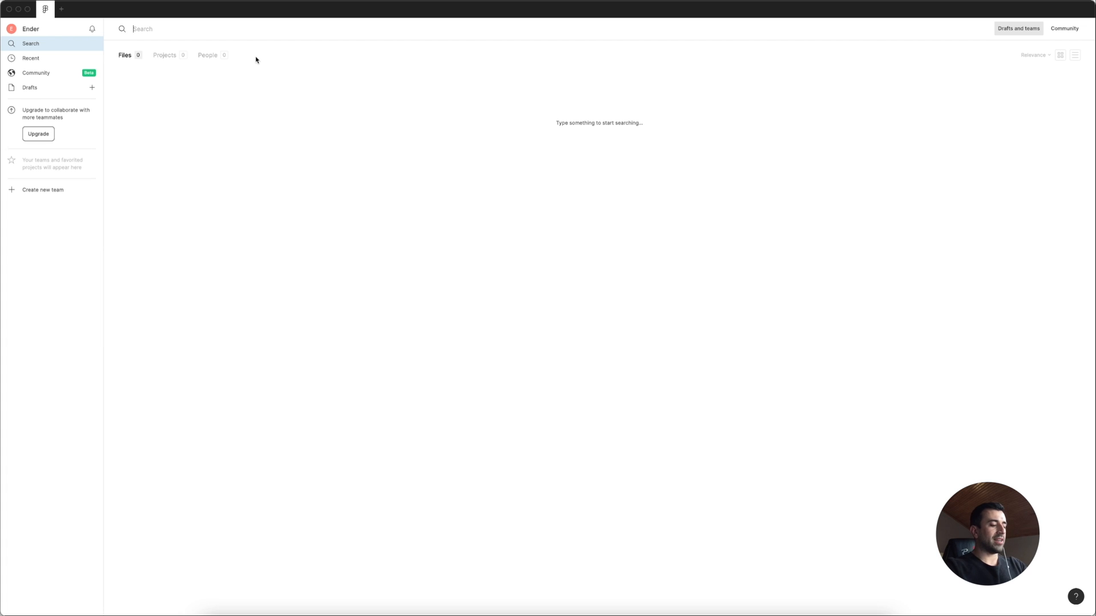
type("intro")
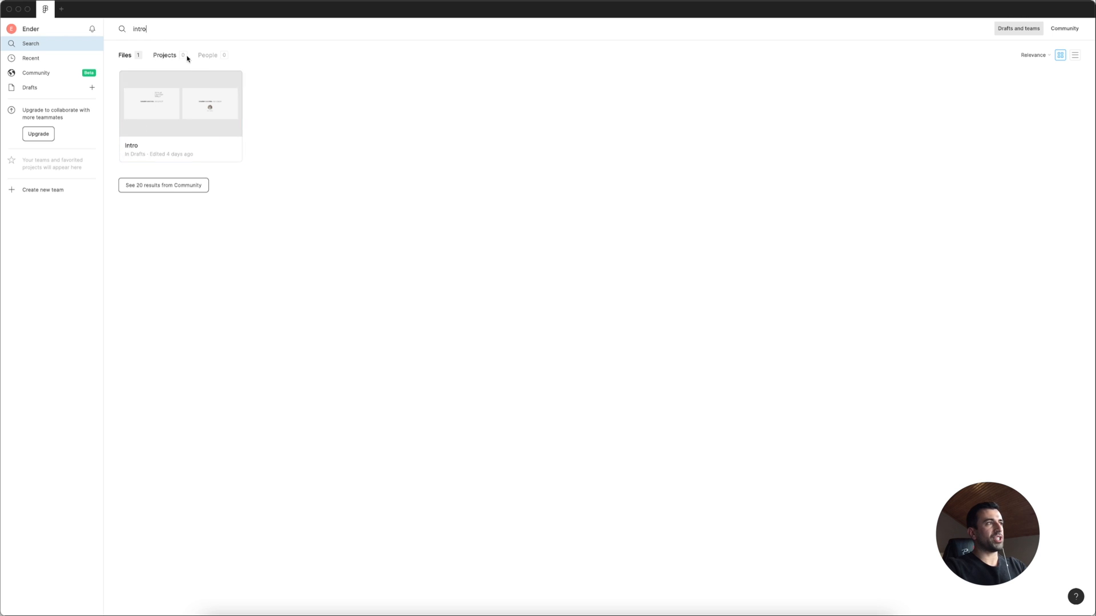
left_click(45, 59)
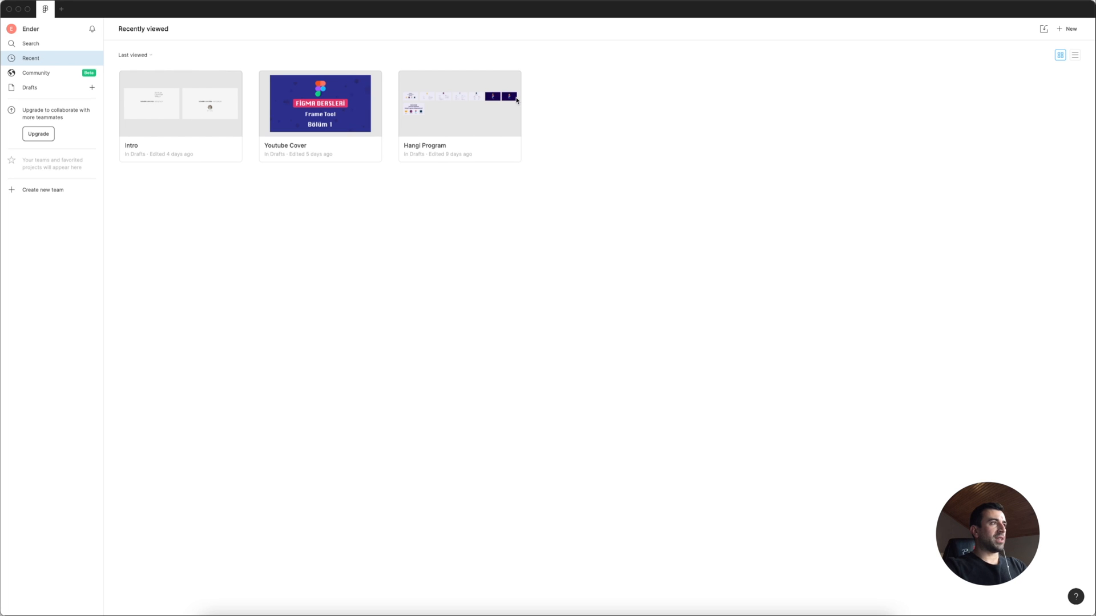
Open the Community page and dismiss the announcement about comments.
left_click(41, 73)
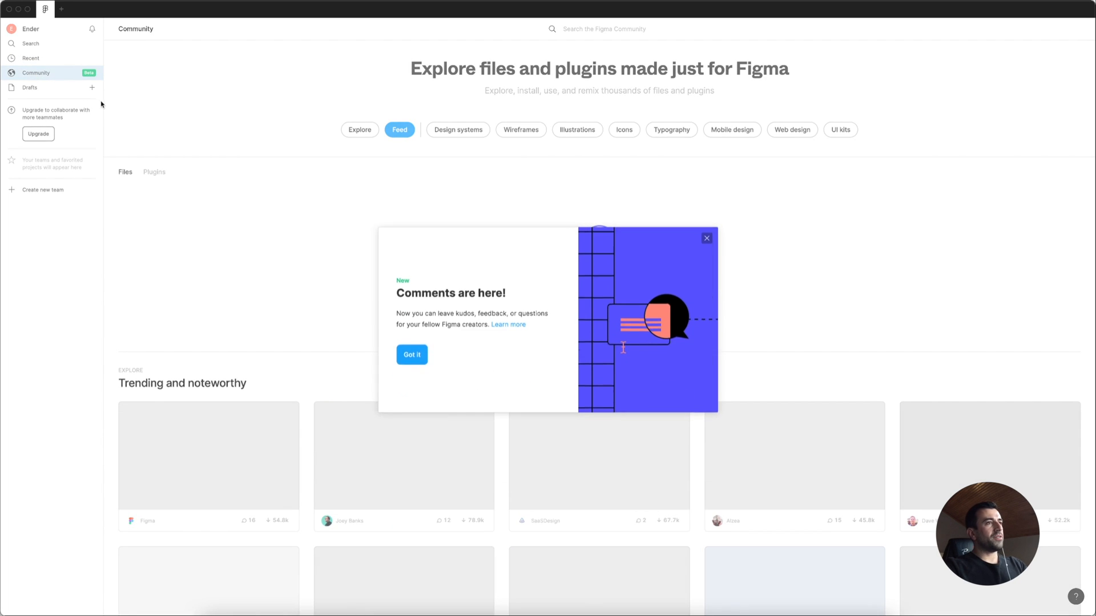
left_click(707, 237)
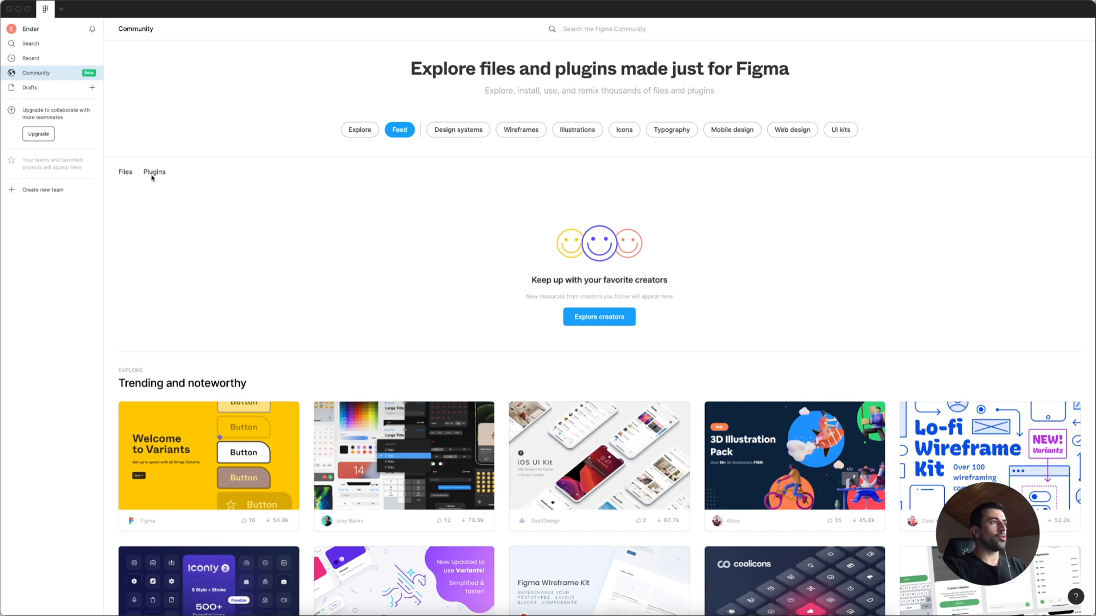
Open the drafts and start a new file there, leaving the blank canvas template unselected.
left_click(36, 89)
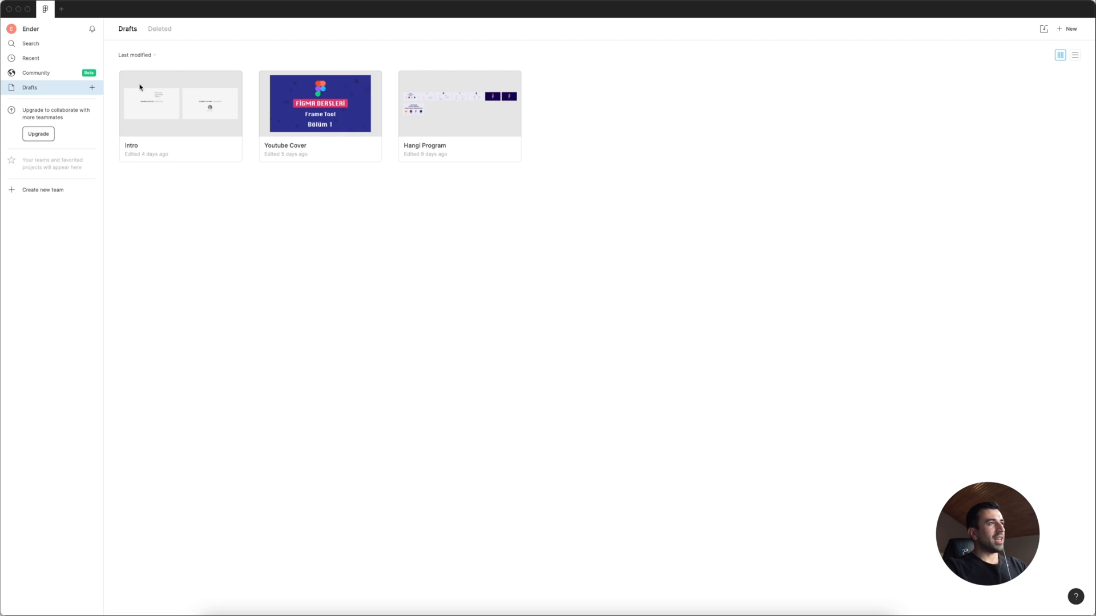
left_click(92, 88)
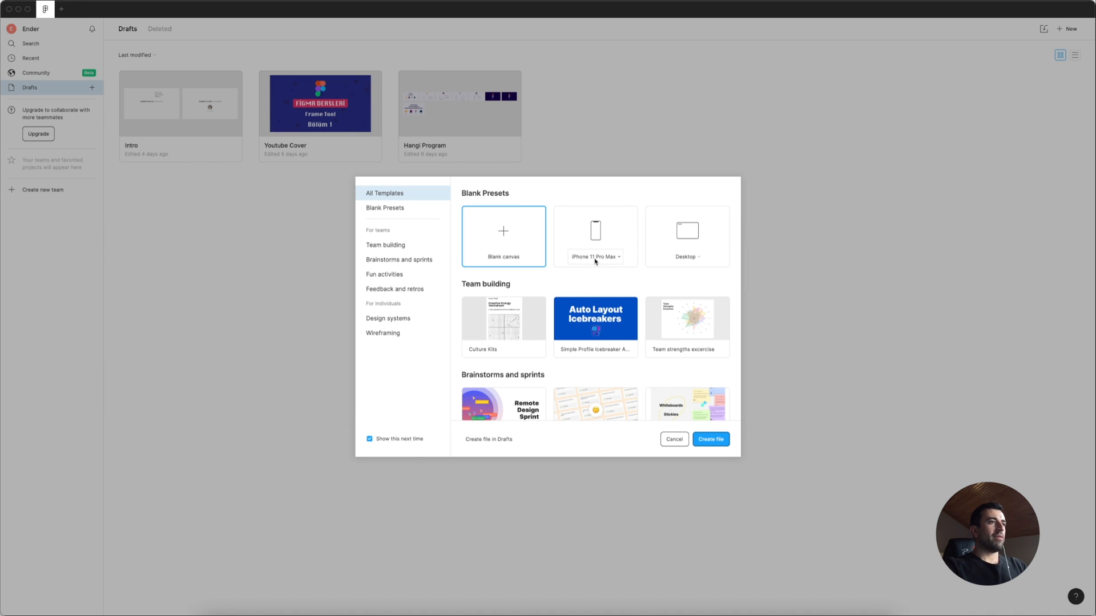
left_click(590, 182)
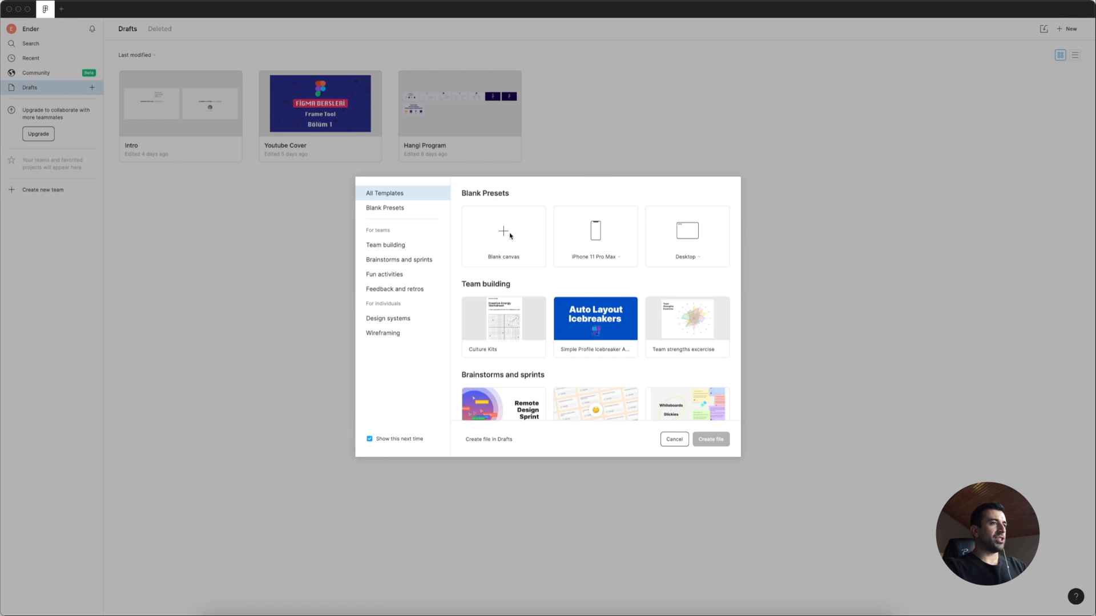
Review the device sizes offered for the phone and desktop blank presets, and create the file from the Desktop preset.
left_click(609, 258)
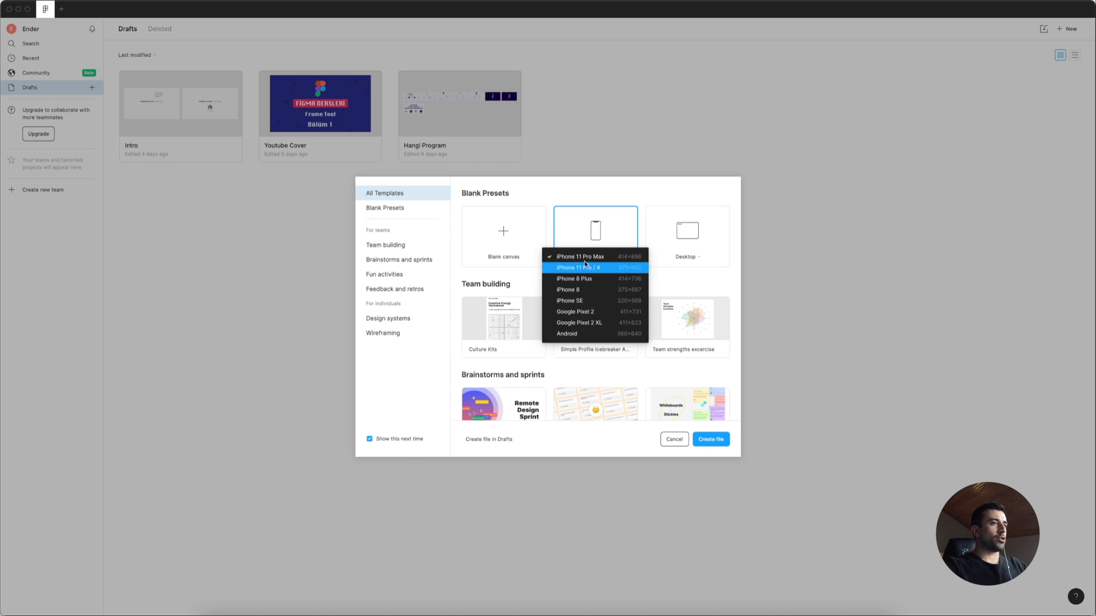
left_click(646, 193)
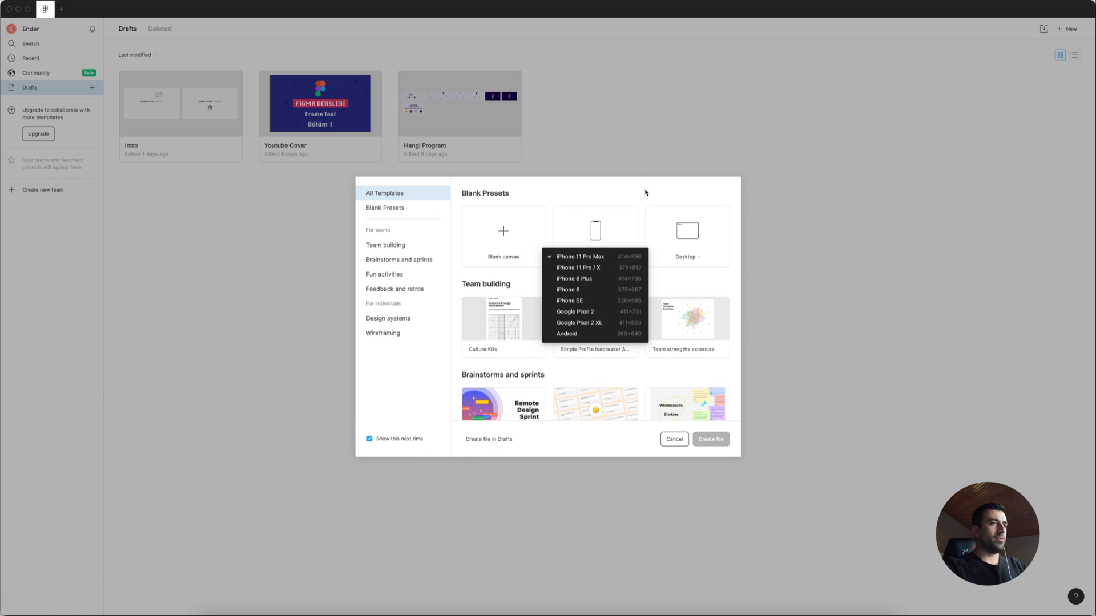
left_click(687, 256)
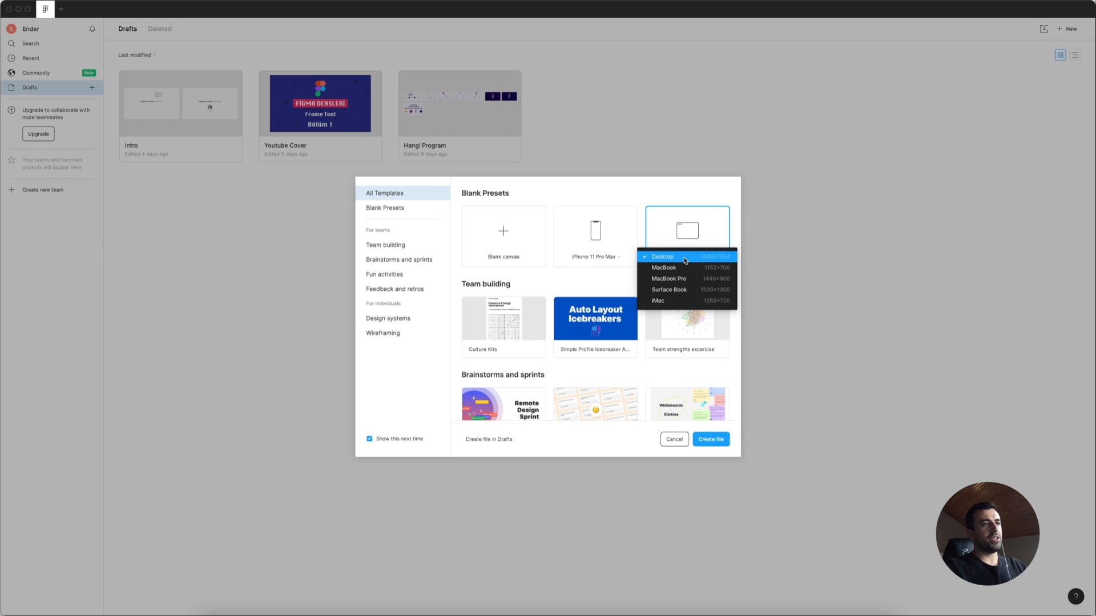
left_click(649, 186)
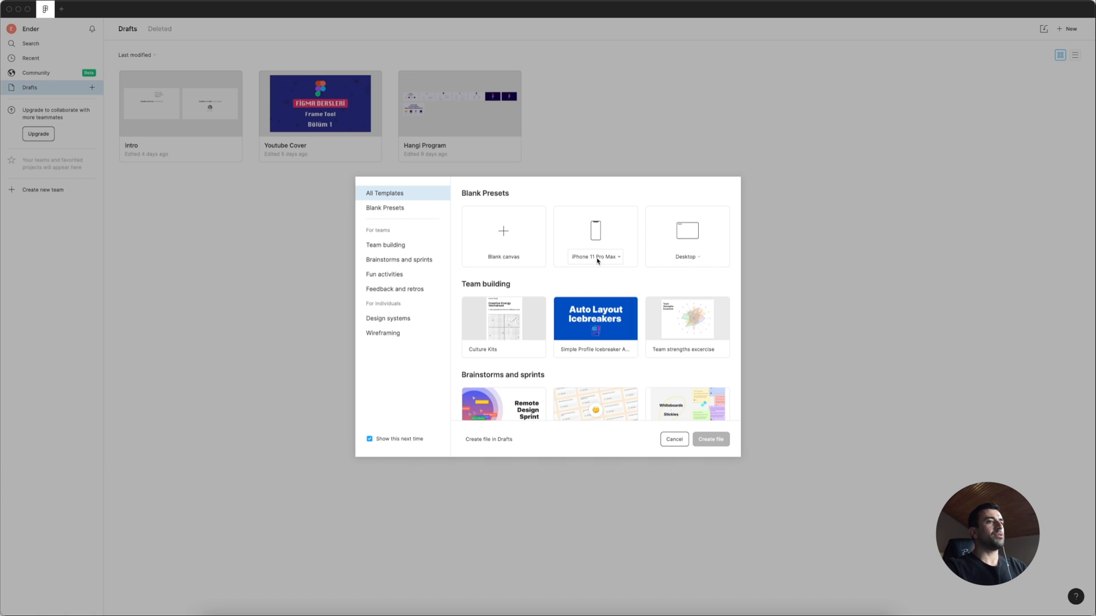
left_click(688, 247)
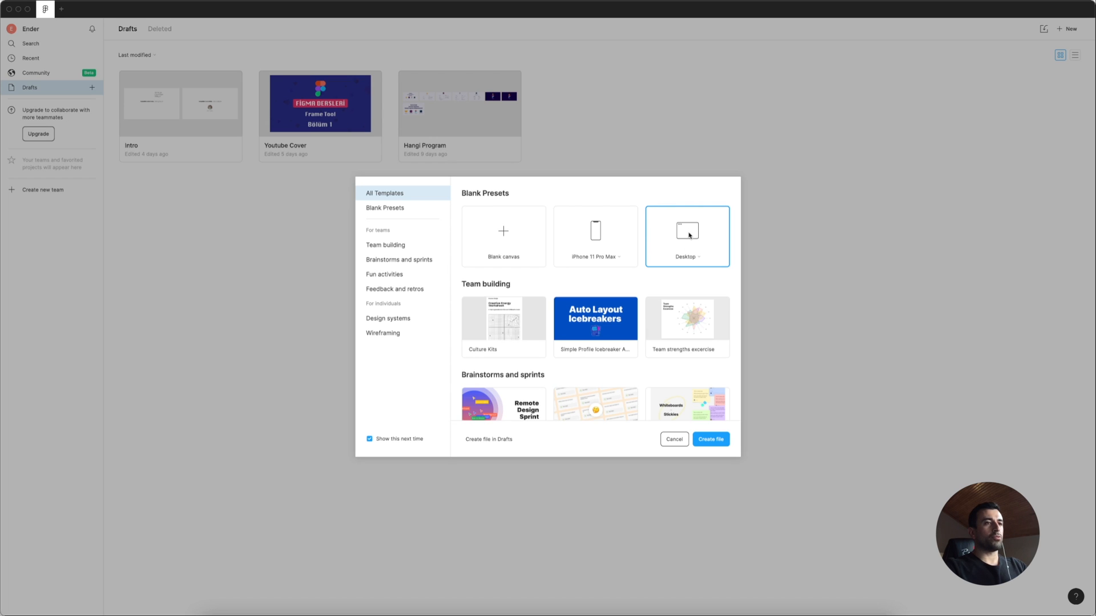
left_click(710, 442)
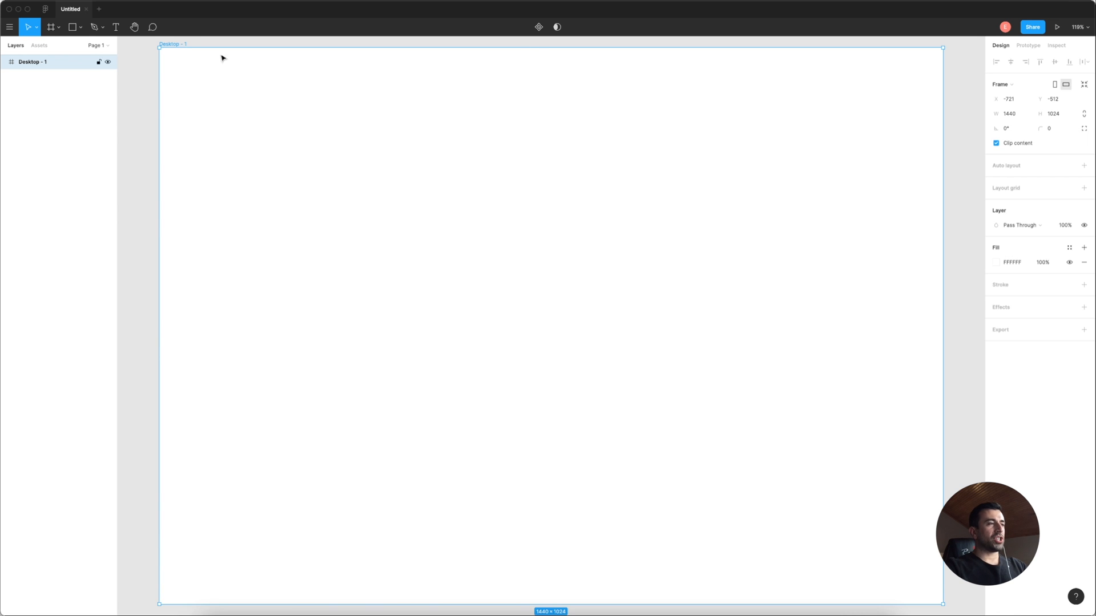
Rename the untitled file as "Örnek Çalışma".
left_click(144, 81)
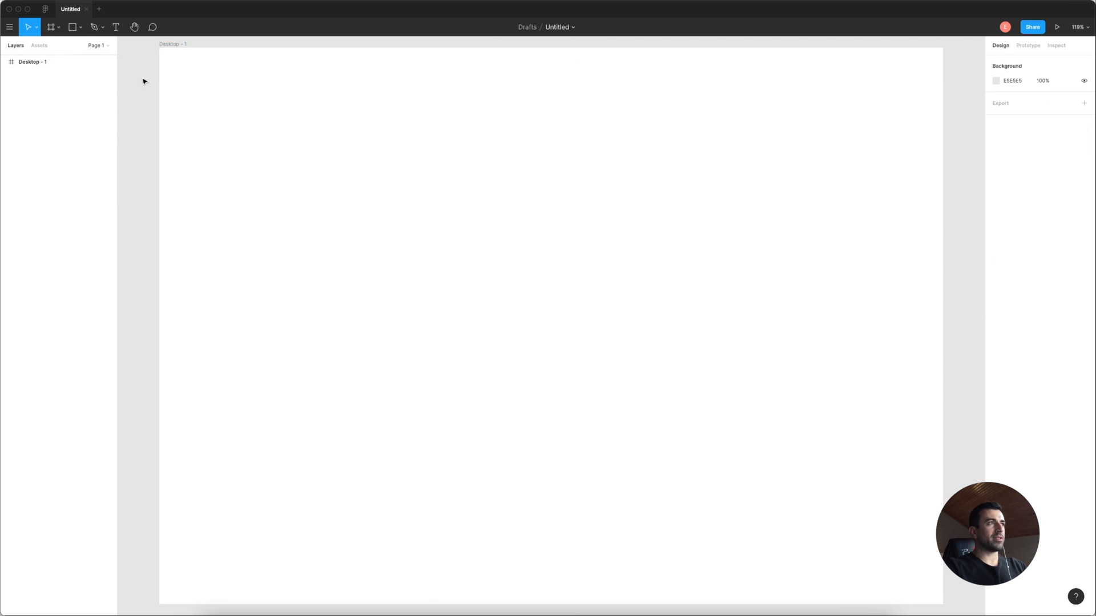
left_click(562, 29)
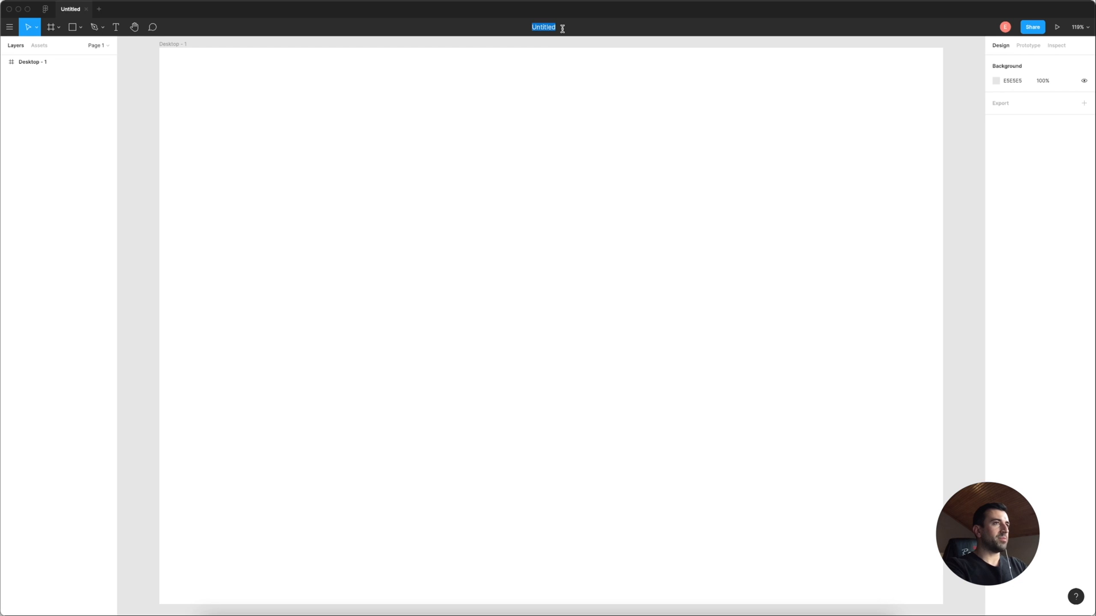
type("Örnek Çalışma")
key("Return")
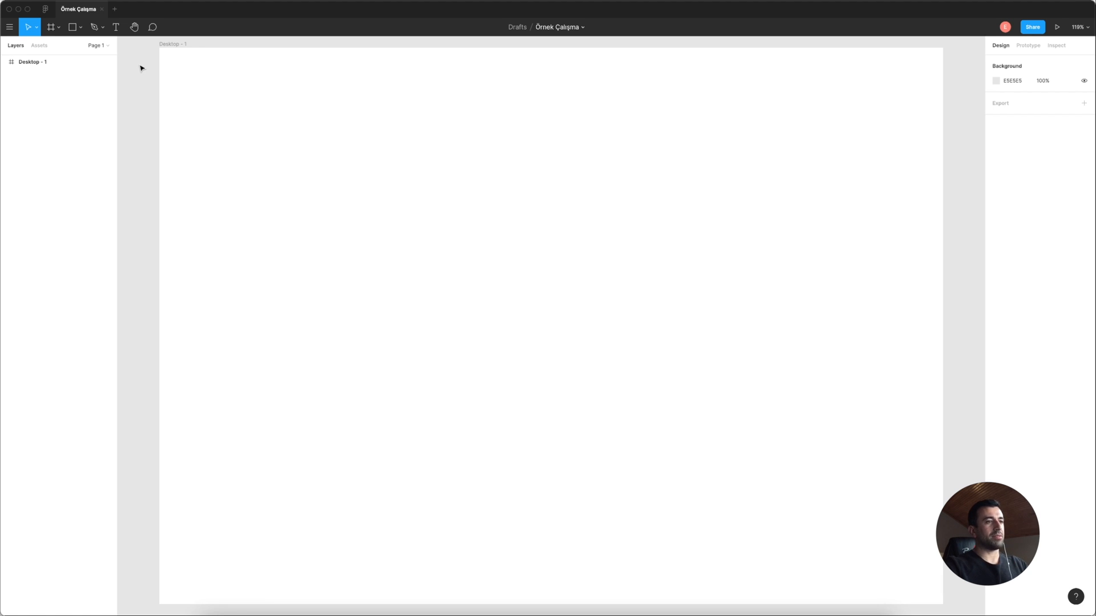
Delete the Desktop - 1 frame and undo the deletion.
key("minus")
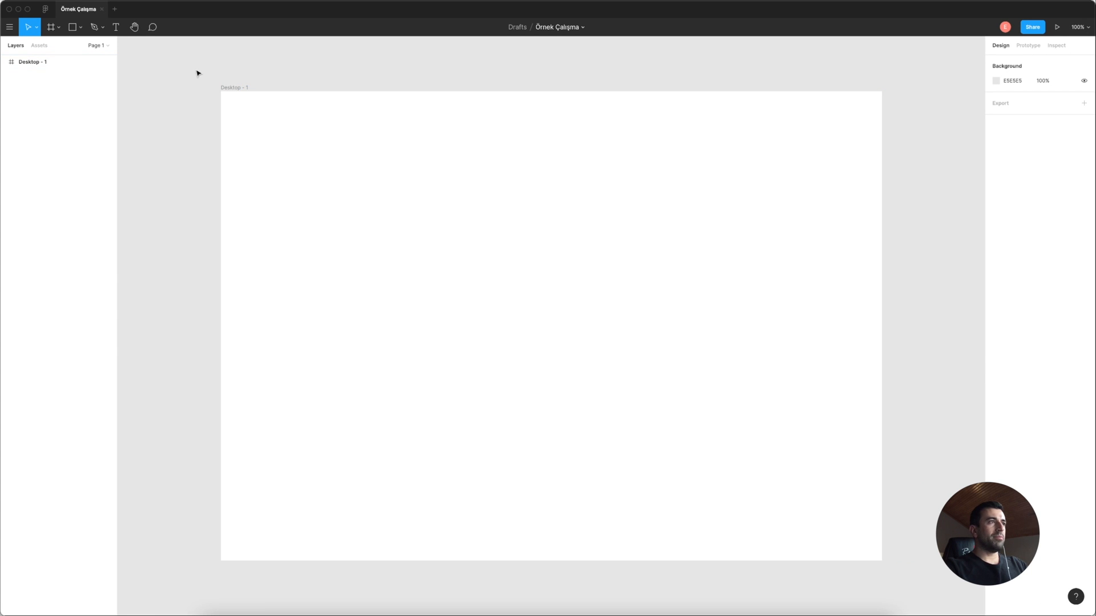
left_click(247, 89)
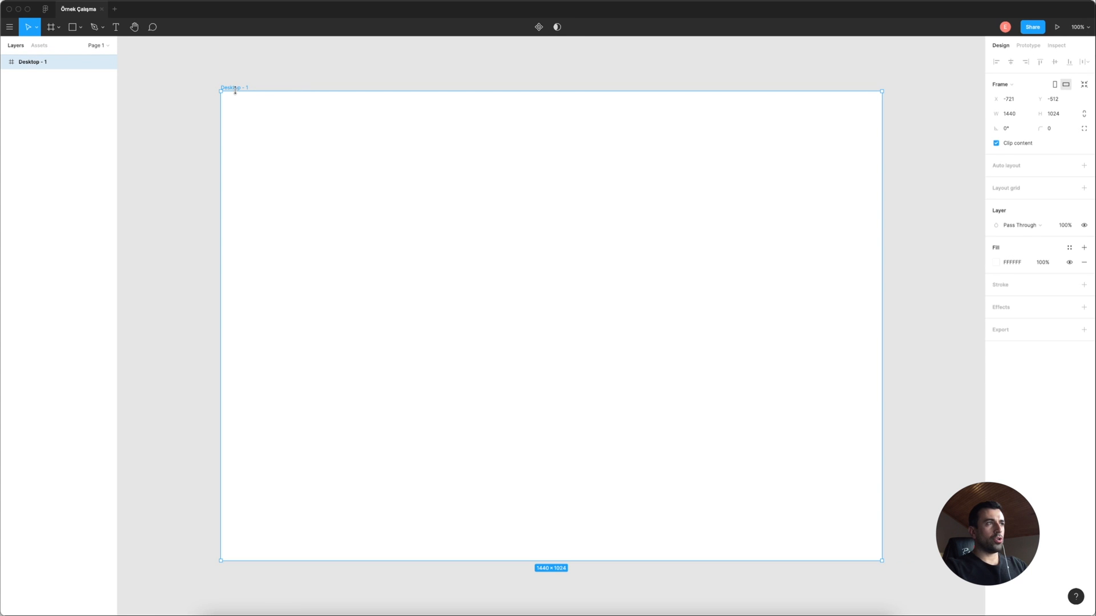
key("minus")
key("minus")
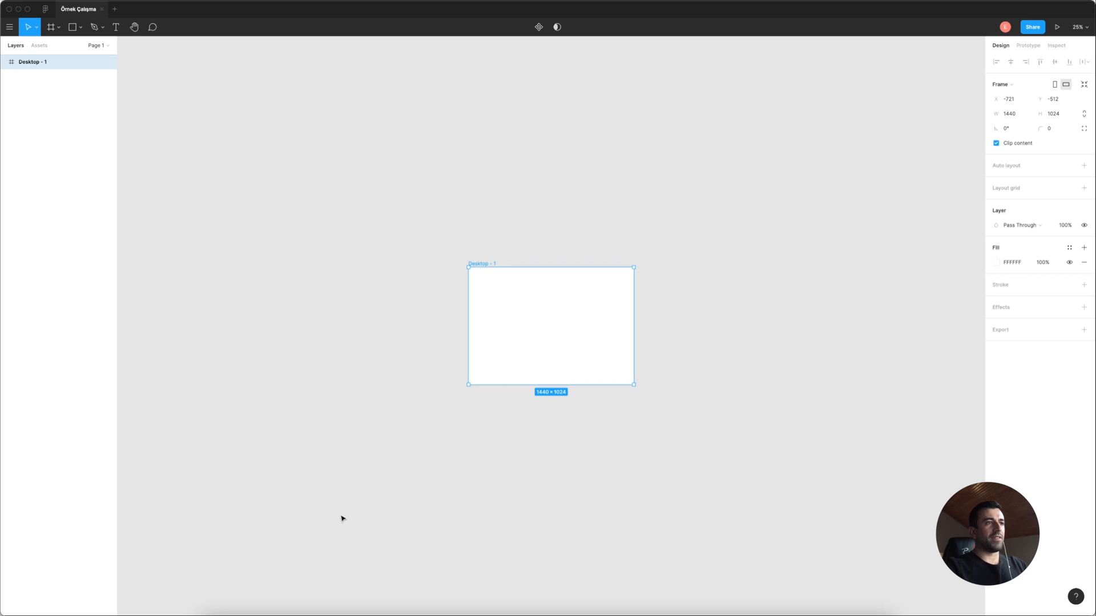
key("Delete")
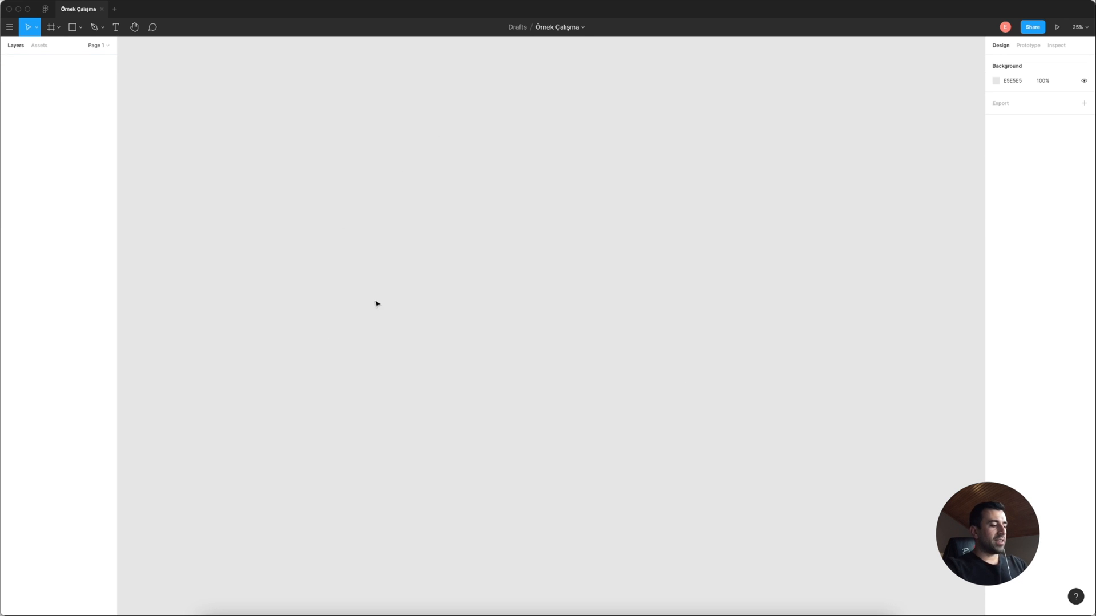
key("super+z")
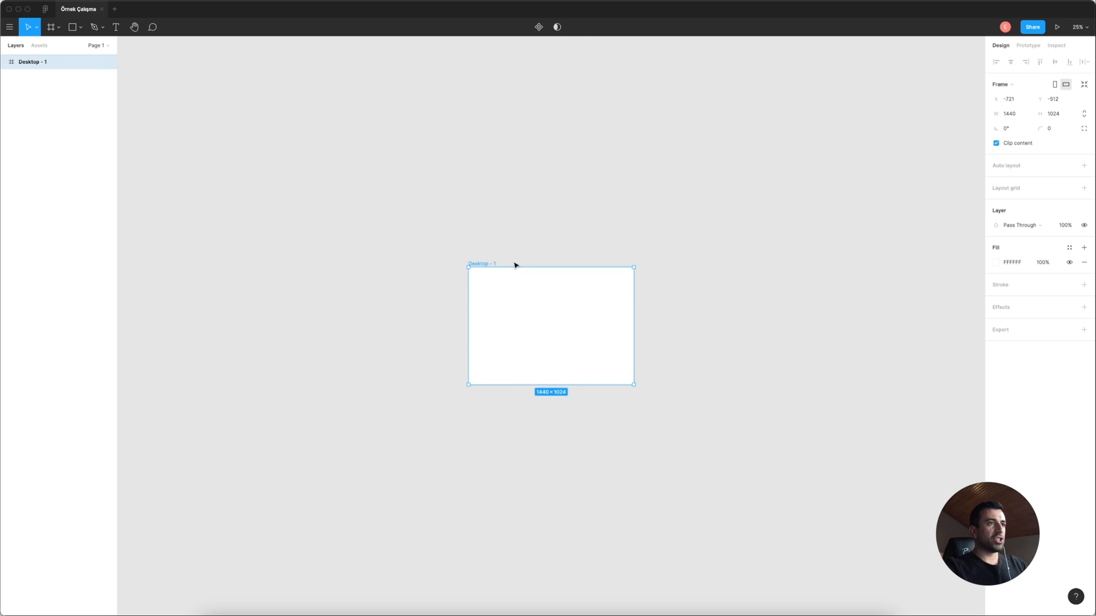
Draw a rectangle of about 860 × 608 in the upper-left area of the Desktop - 1 frame.
left_click(591, 294)
left_click(562, 306)
left_click_drag(383, 284, 424, 178)
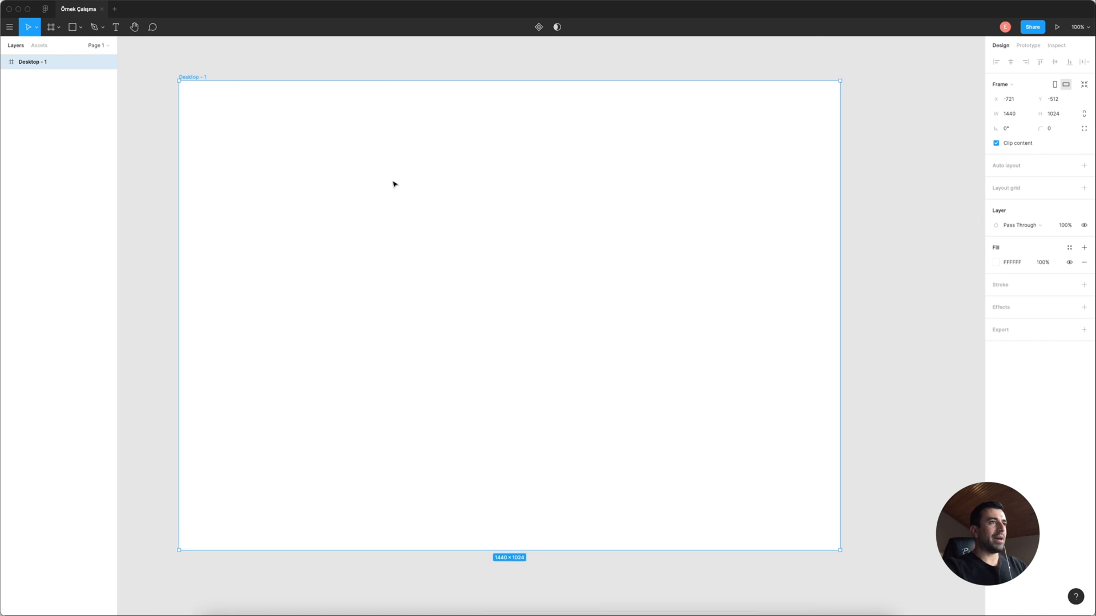
left_click_drag(253, 138, 283, 144)
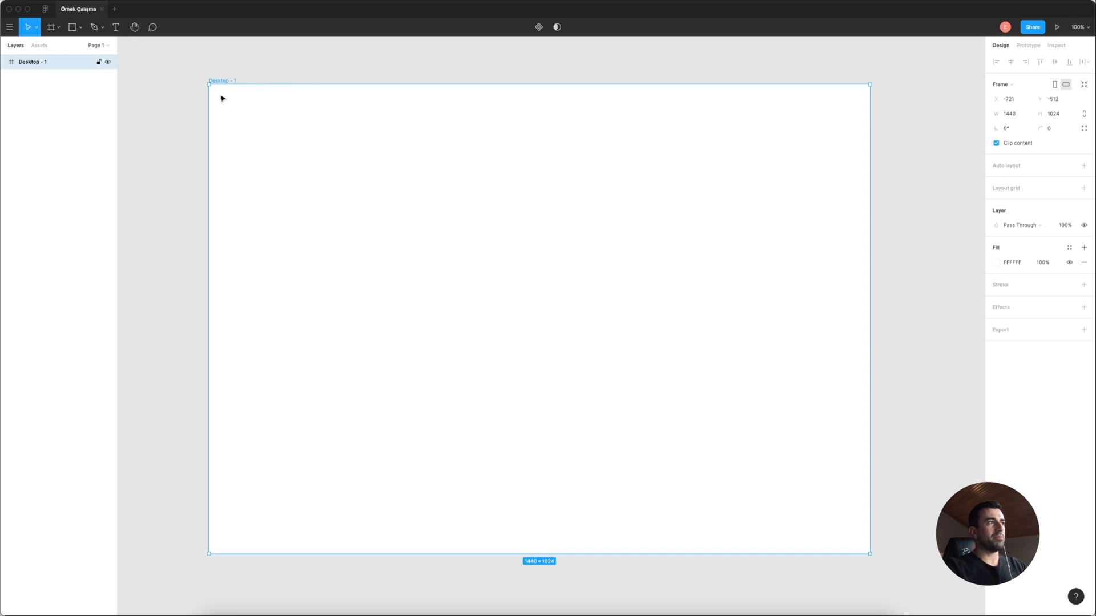
key("r")
mouse_move(245, 109)
left_mouse_down()
mouse_move(389, 233)
mouse_move(639, 388)
left_mouse_up()
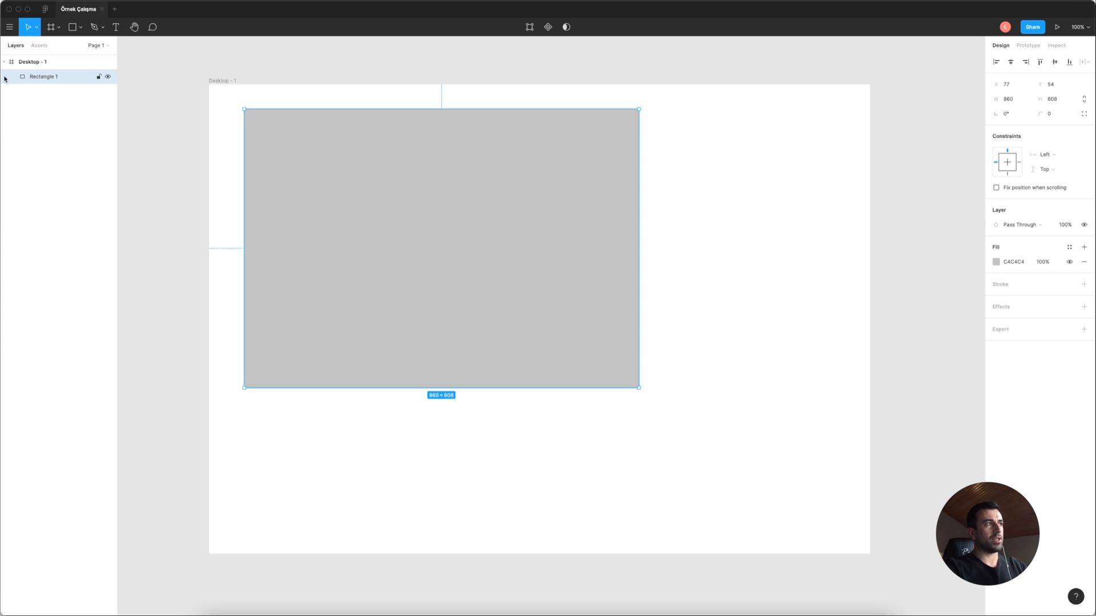
Move the rectangle out of the Desktop - 1 frame onto the canvas, and bring it back inside the frame.
scroll(211, 137, "left", 5)
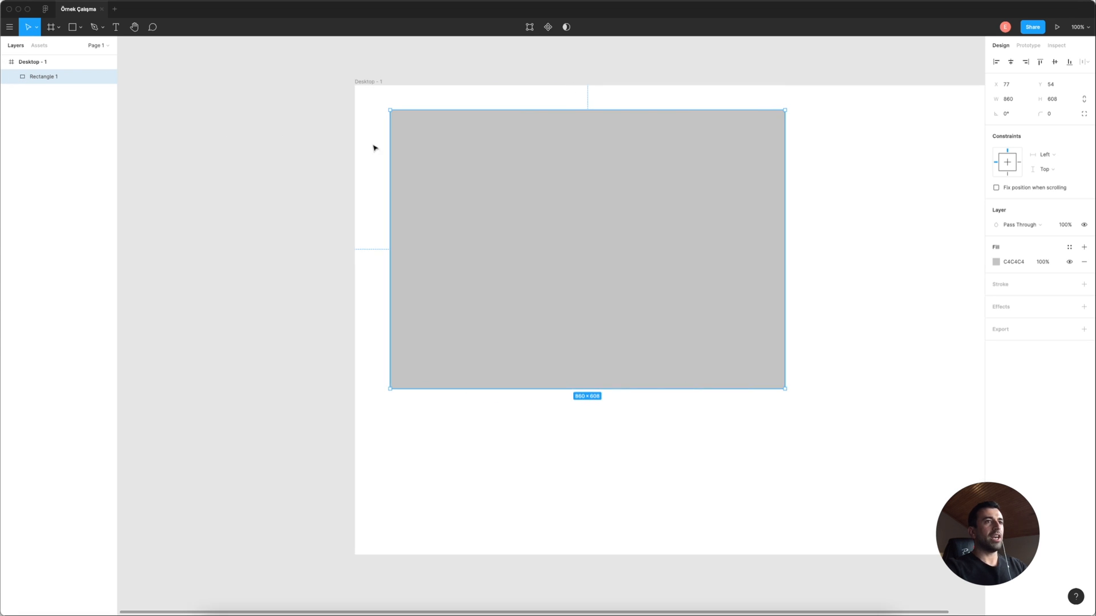
left_click_drag(714, 161, 255, 183)
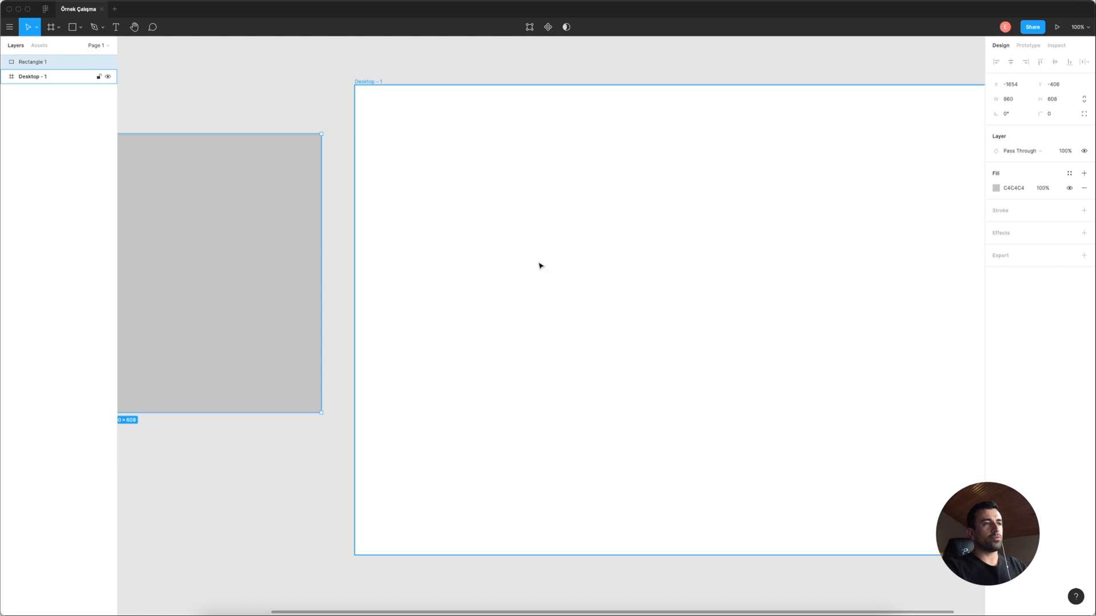
left_click_drag(226, 191, 812, 203)
left_click_drag(678, 225, 515, 221)
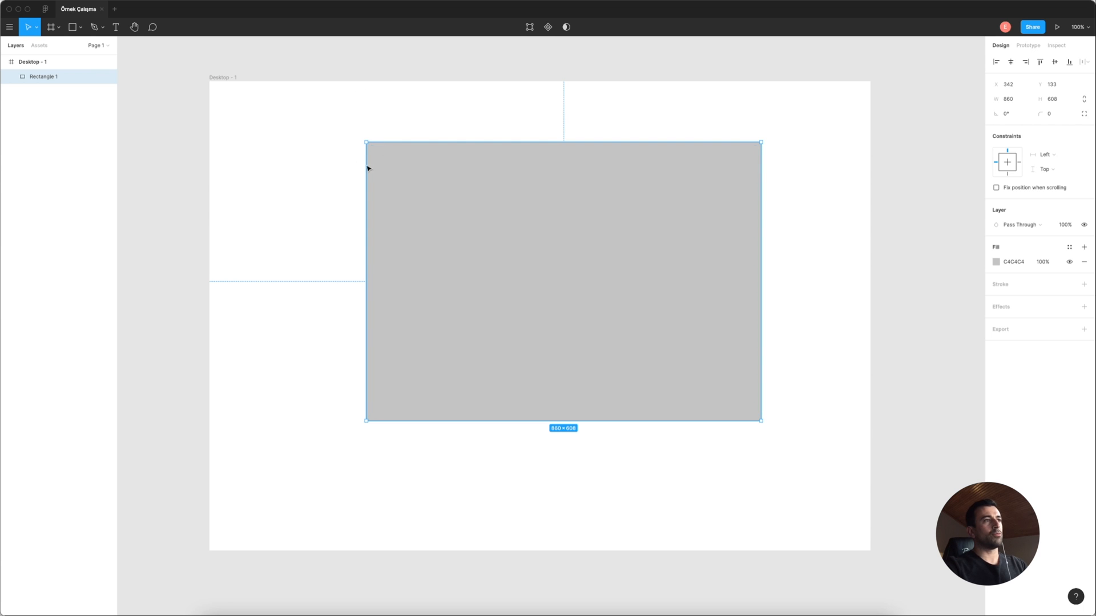
Snap the rectangle to the frame's top-left corner at X 0, Y 0, and delete it.
left_click_drag(446, 204, 290, 143)
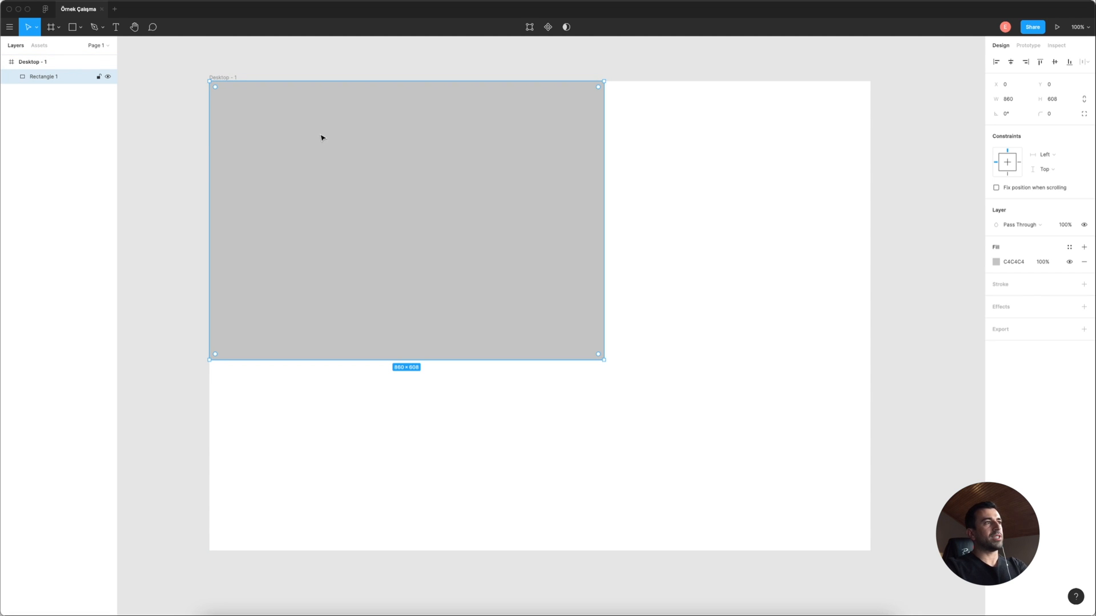
key("Delete")
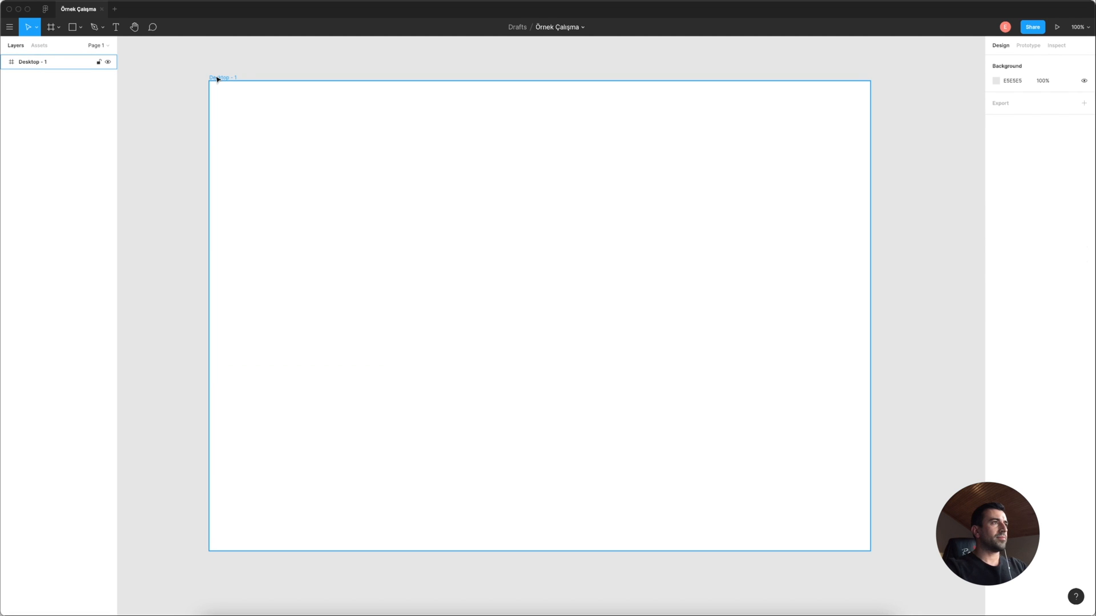
Rename the Desktop - 1 frame as "Çalışma Alanı".
left_click(217, 80)
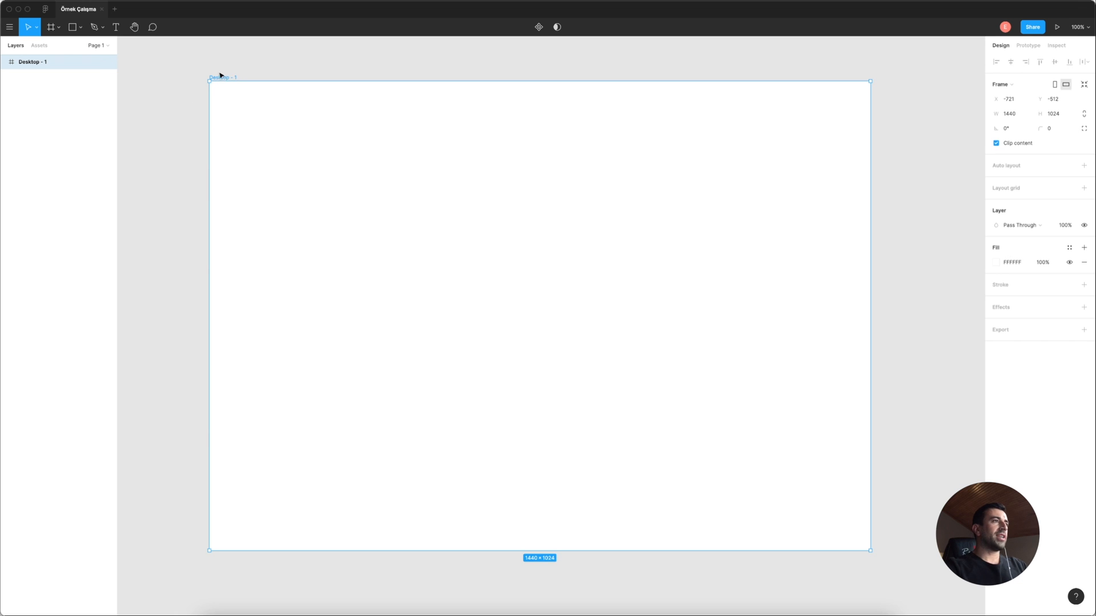
double_click(30, 63)
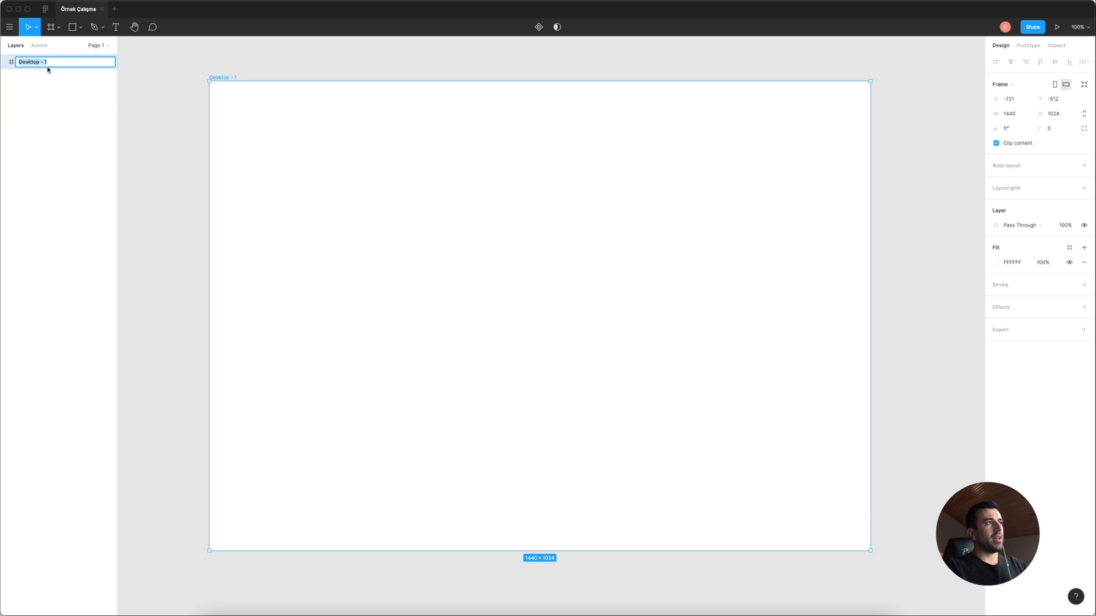
left_click_drag(51, 63, 20, 64)
key("Return")
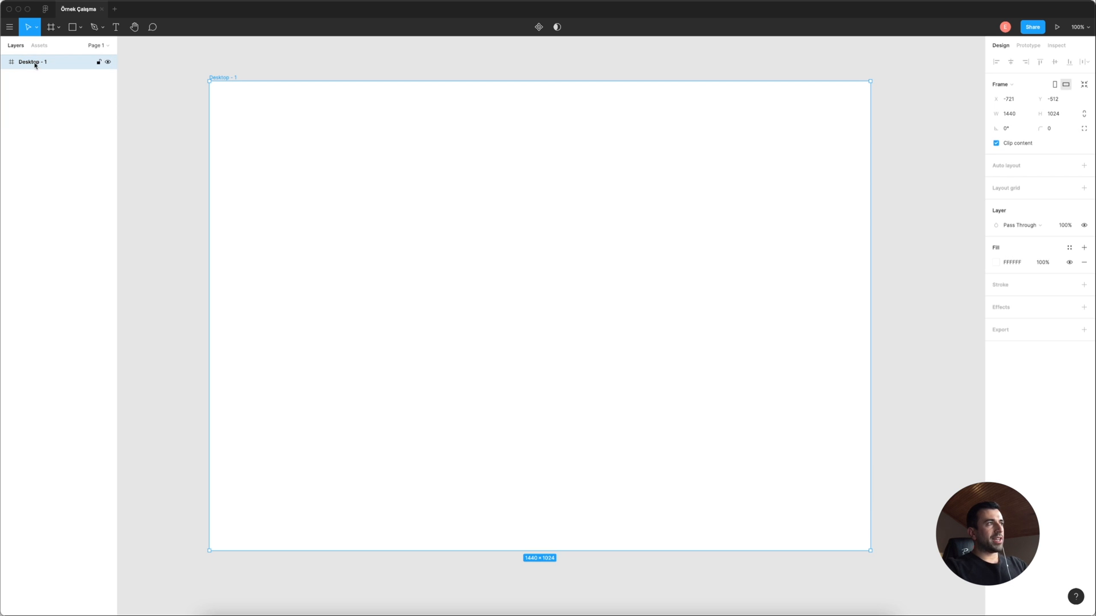
double_click(34, 63)
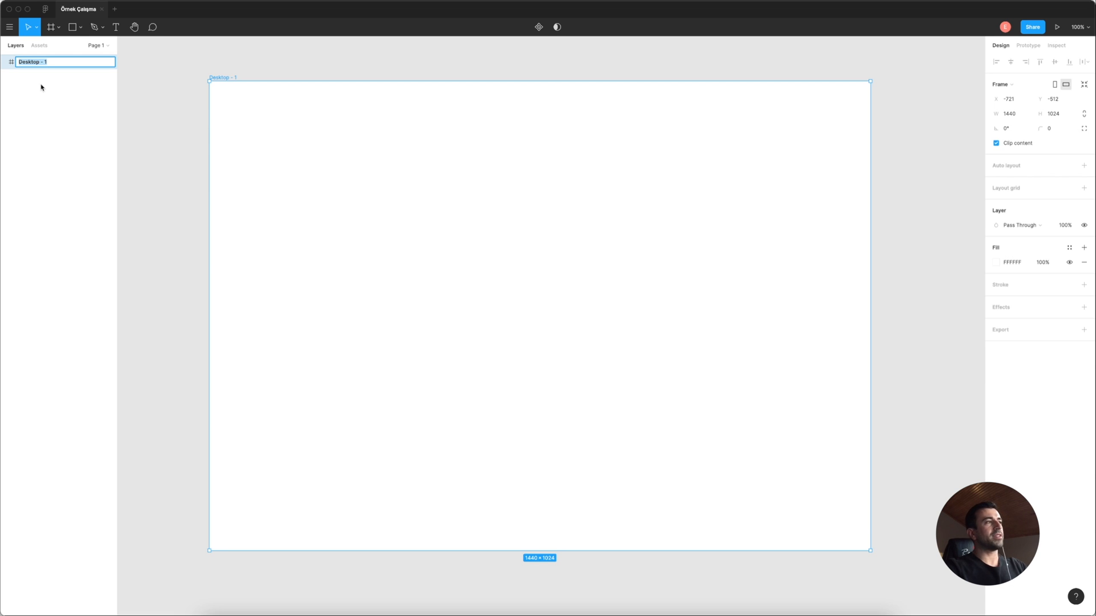
type("Çalışma Alanı")
key("Return")
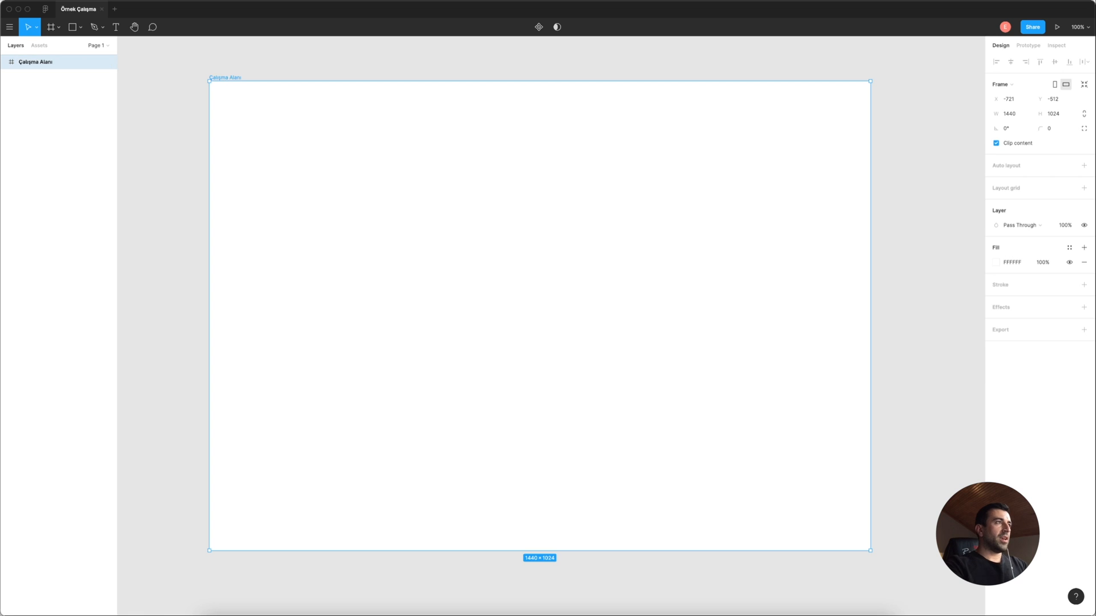
Move the empty "Çalışma Alanı" frame to about X -645, Y -521 and deselect it.
left_click(200, 161)
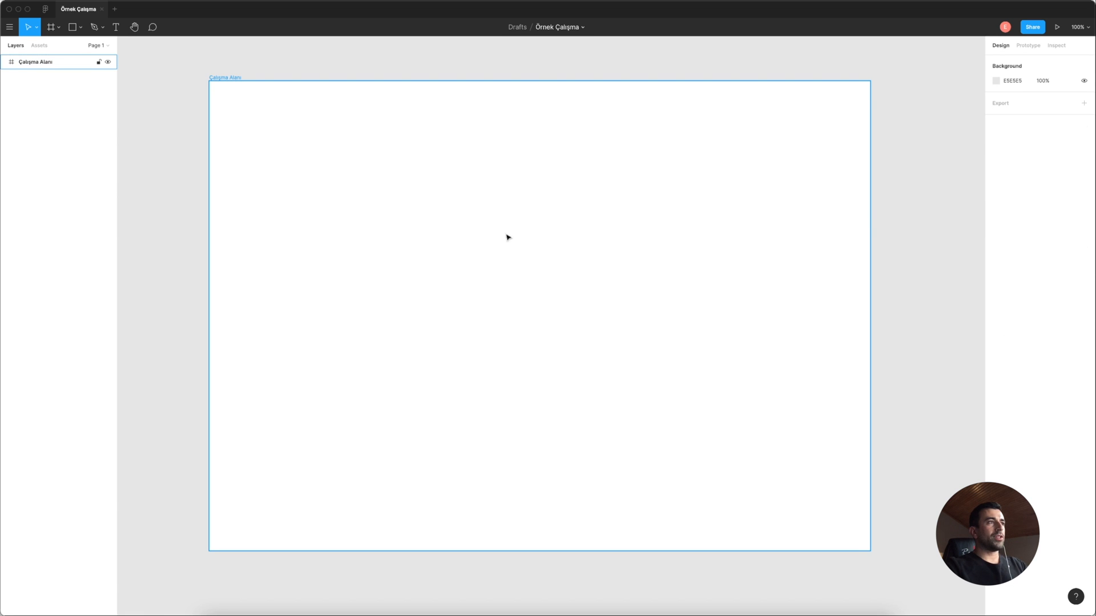
left_click_drag(506, 234, 586, 229)
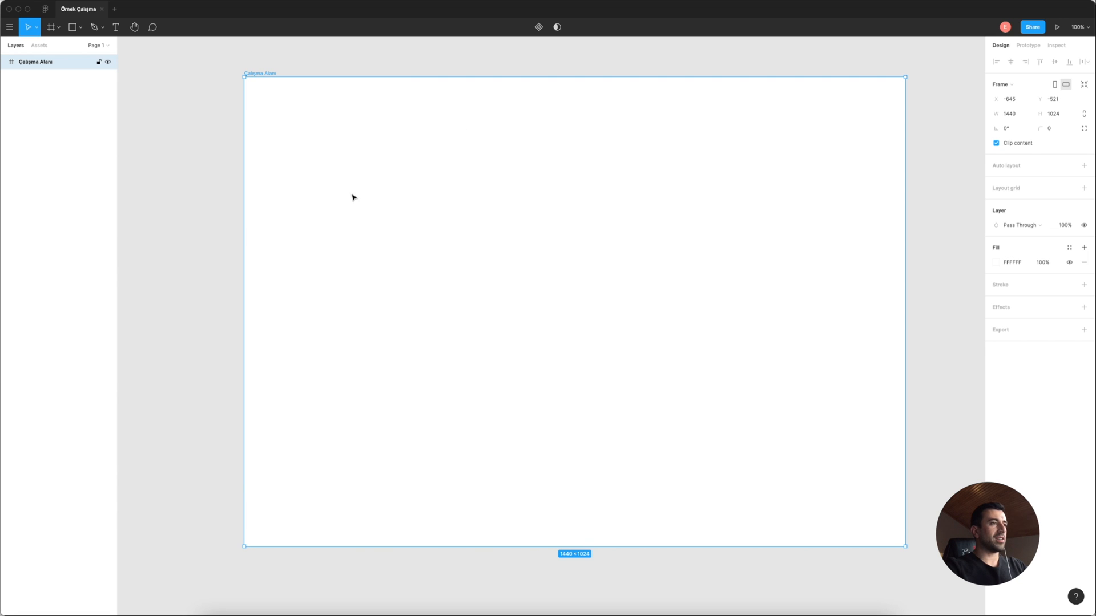
left_click(230, 179)
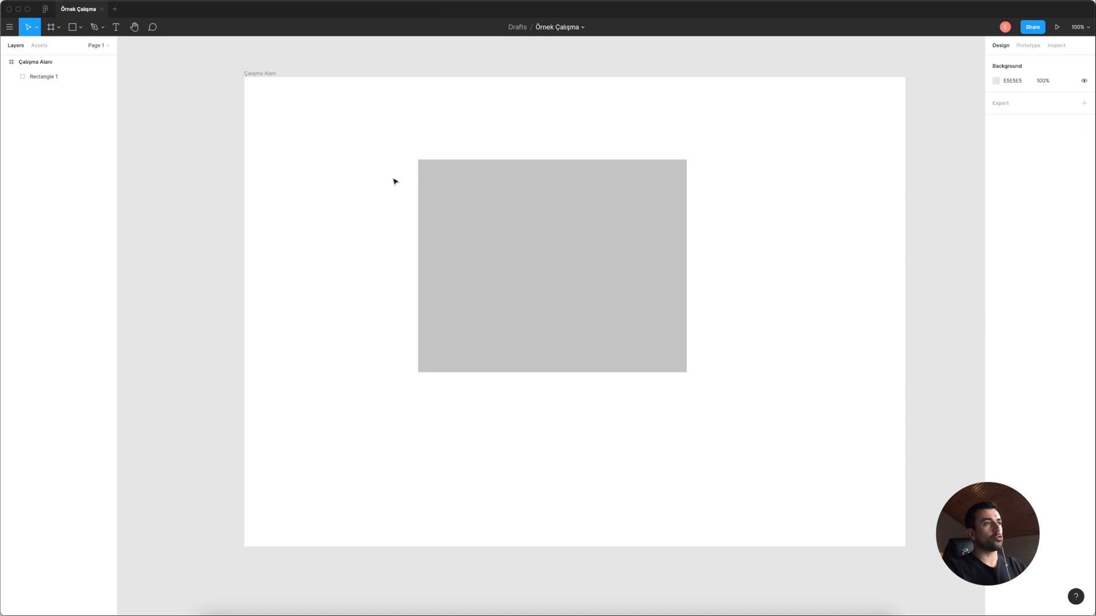
Try to move the "Çalışma Alanı" frame by its empty areas around the rectangle.
left_click_drag(394, 178, 379, 236)
left_click_drag(322, 290, 463, 438)
left_click(463, 438)
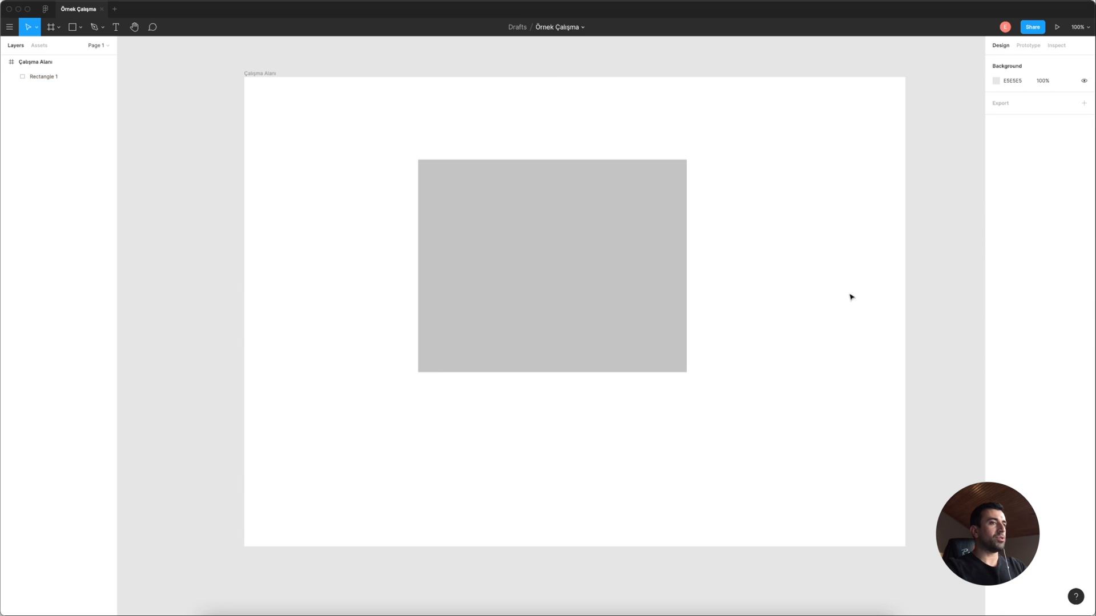
left_click_drag(766, 137, 349, 417)
left_click(339, 297)
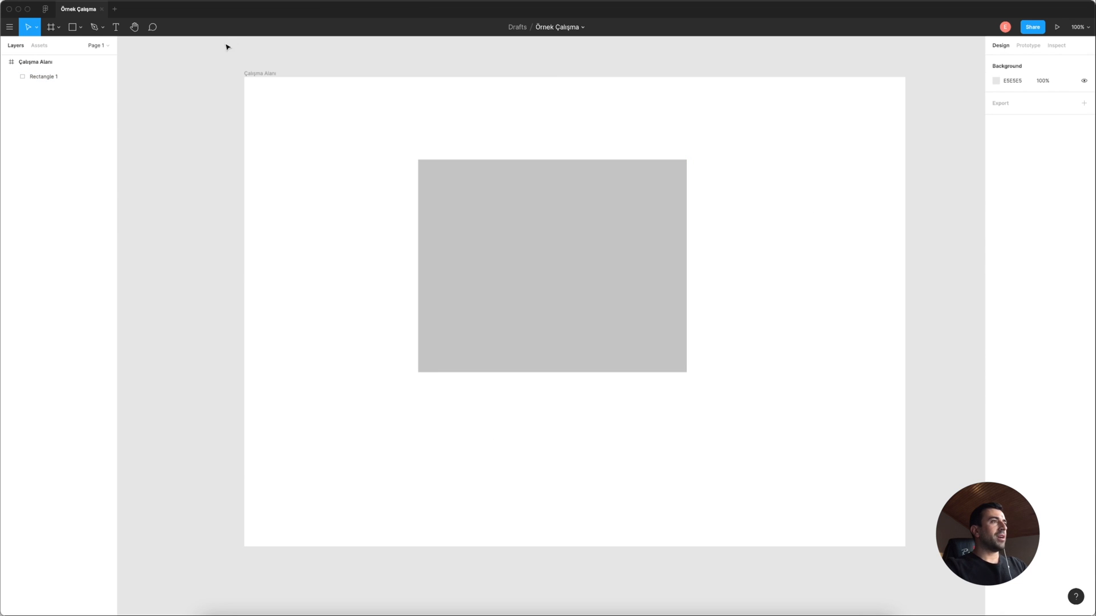
Lock the "Çalışma Alanı" frame, switch the lock to Rectangle 1 alone, and try to move that rectangle on the canvas.
left_click(99, 62)
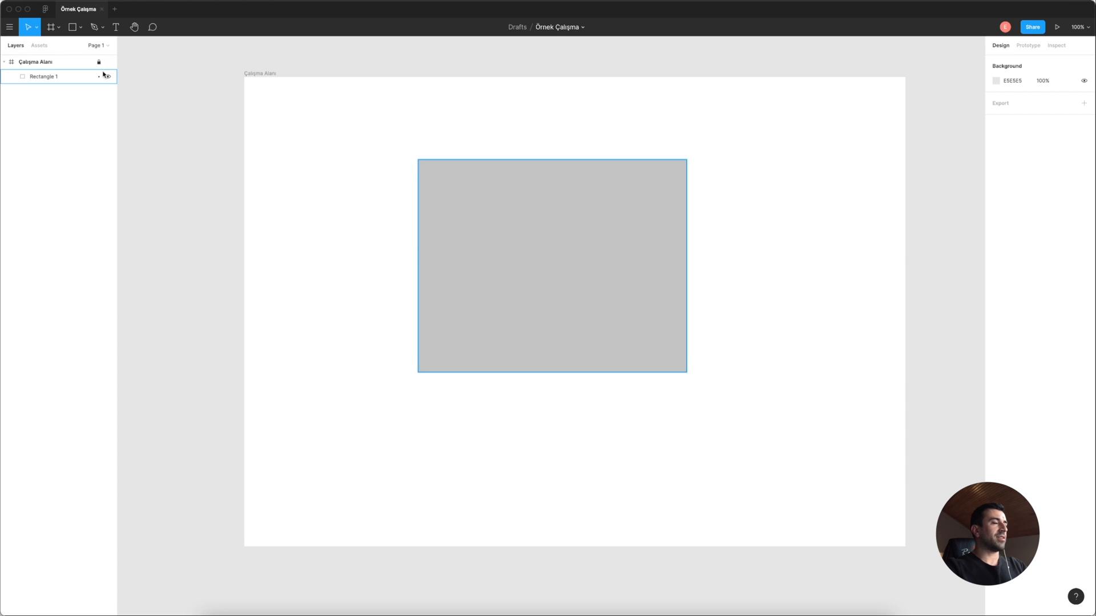
left_click_drag(216, 56, 117, 71)
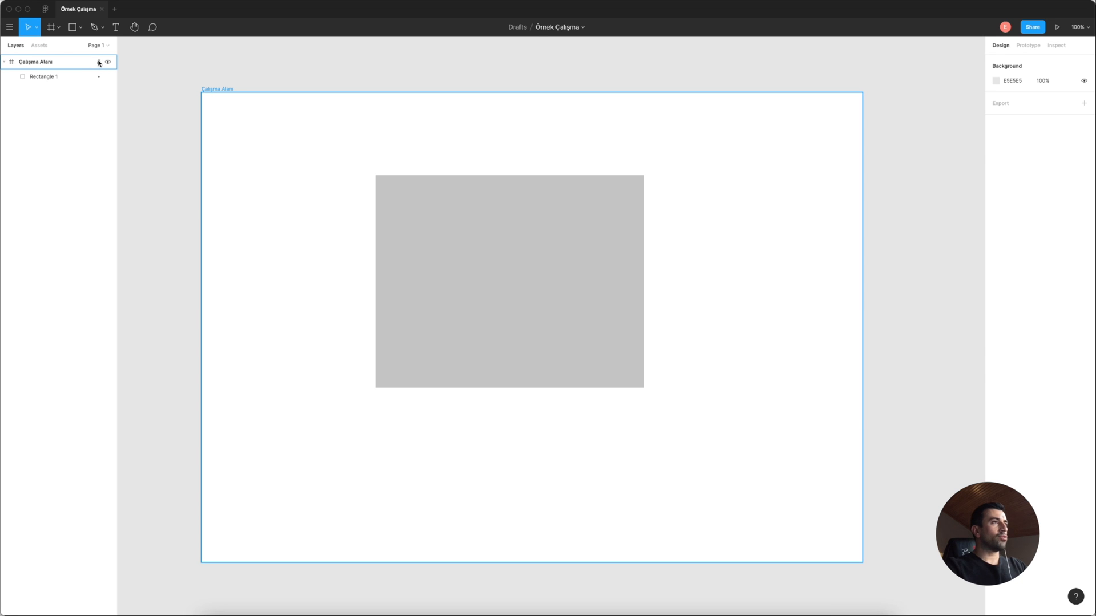
left_click(99, 76)
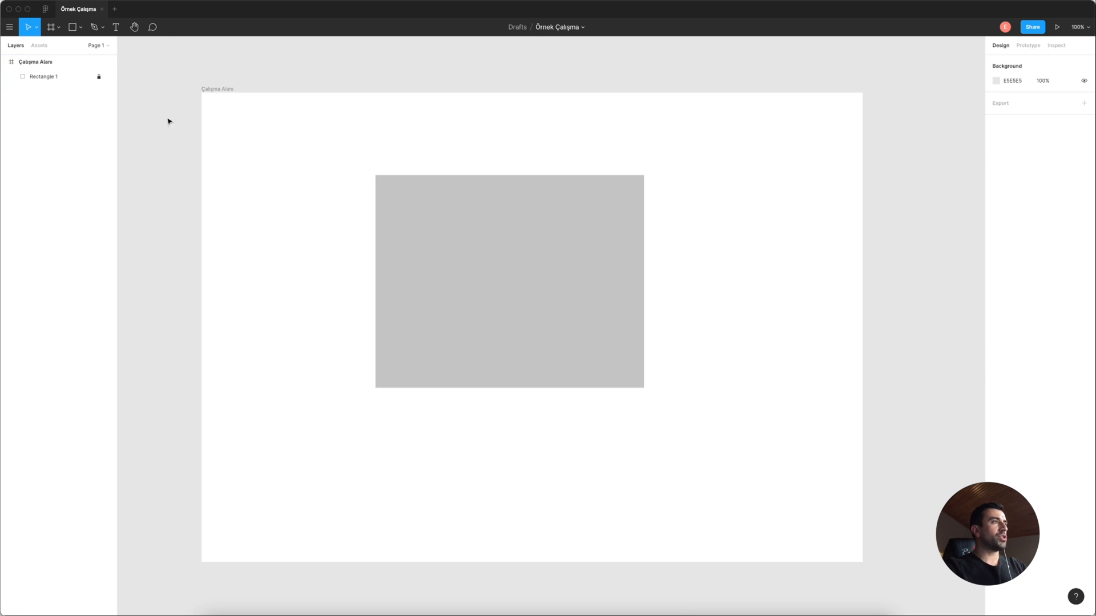
left_click_drag(445, 229, 516, 308)
left_click_drag(382, 212, 423, 257)
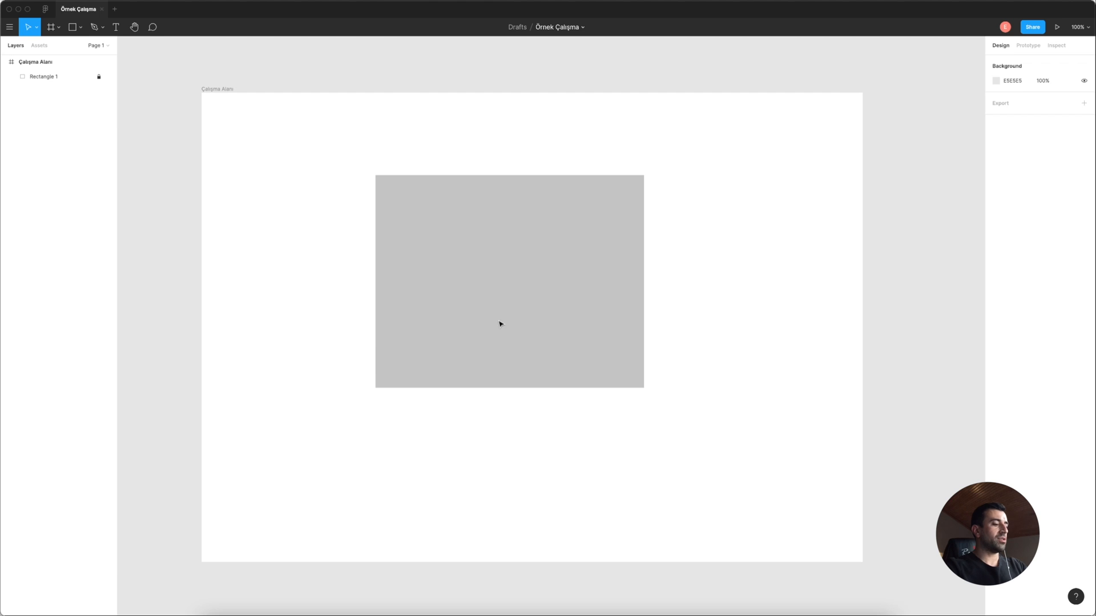
Draw a second rectangle about 701 × 270 below the locked one, move it to about X 379, Y 713, and delete it.
key("r")
left_click_drag(462, 421, 785, 545)
left_click(437, 335)
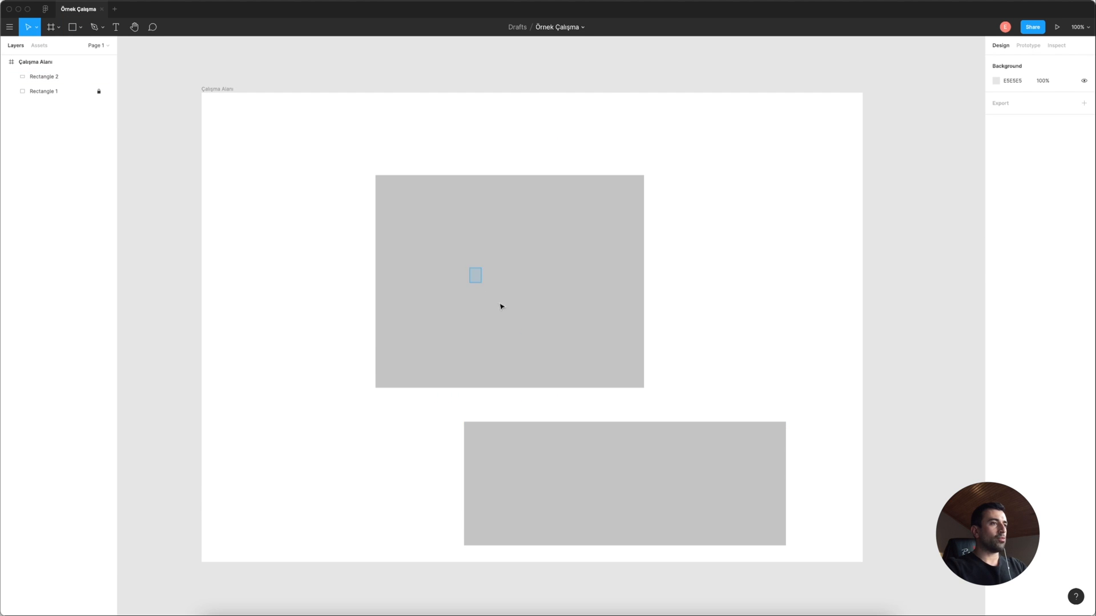
left_click_drag(631, 460, 542, 468)
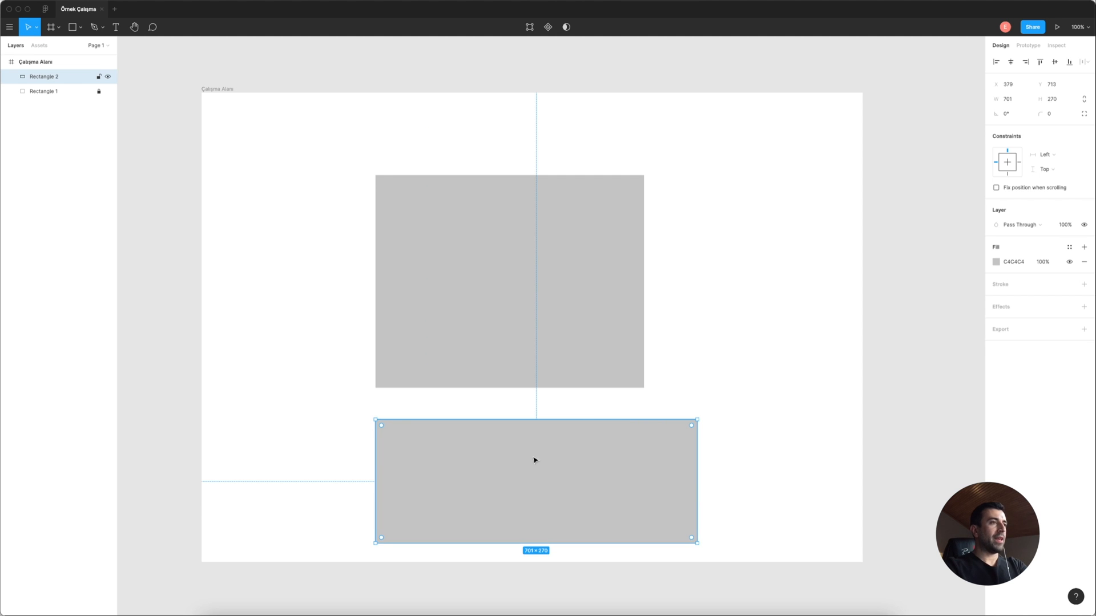
key("Delete")
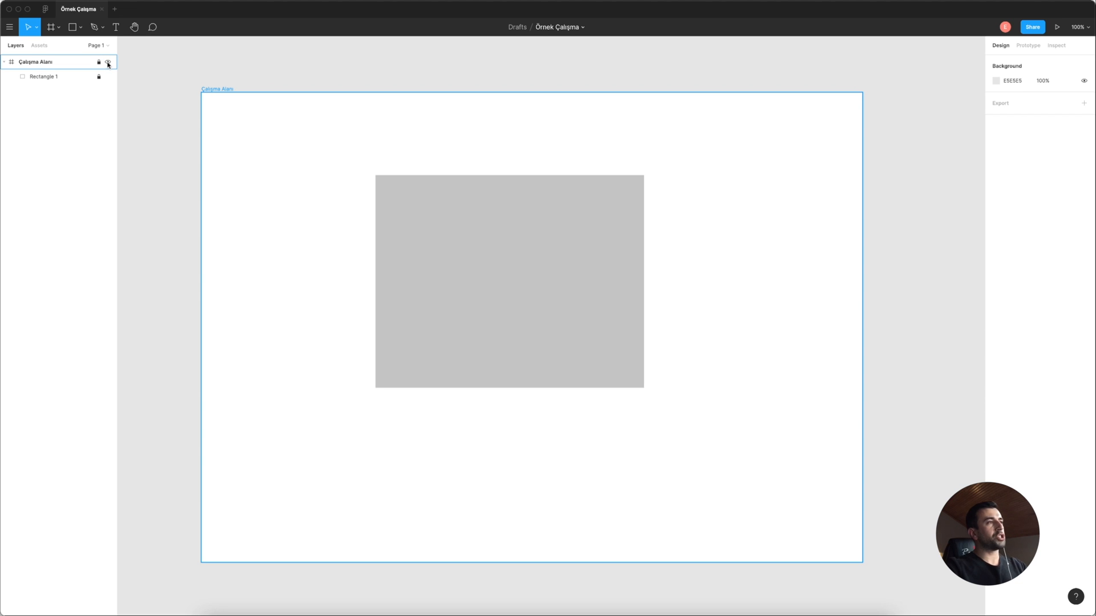
Hide and show the "Çalışma Alanı" frame, and delete Rectangle 1 from it.
left_click(108, 62)
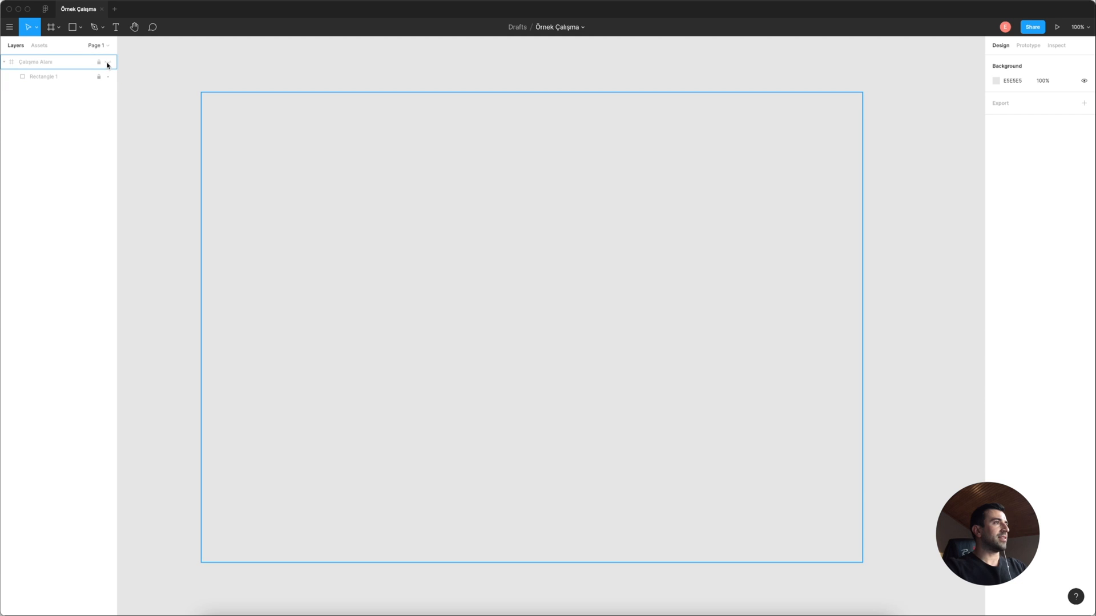
left_click(108, 62)
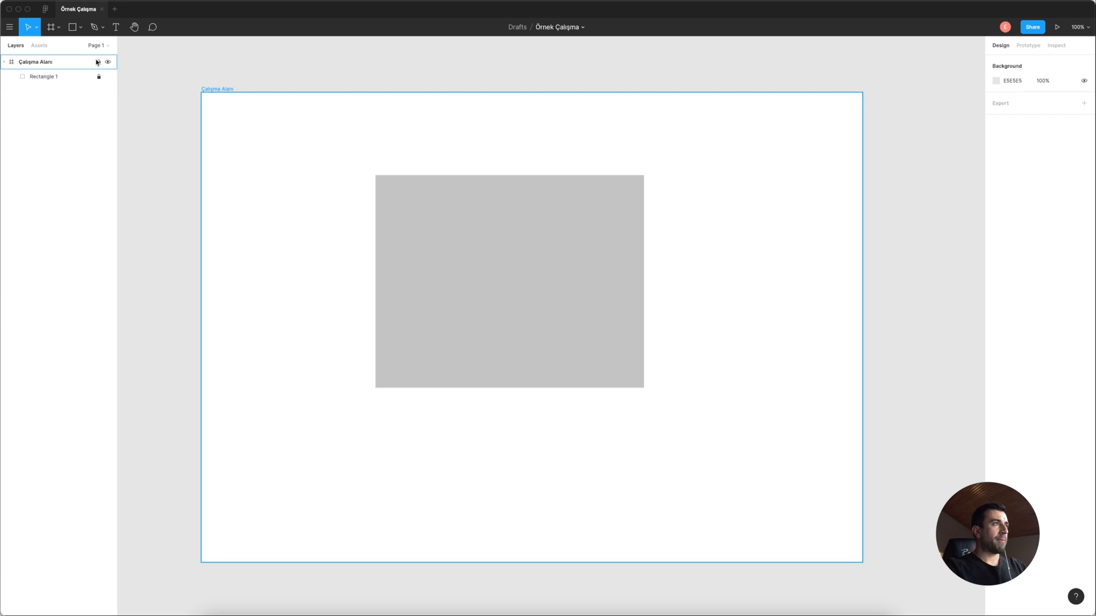
left_click(526, 266)
key("Delete")
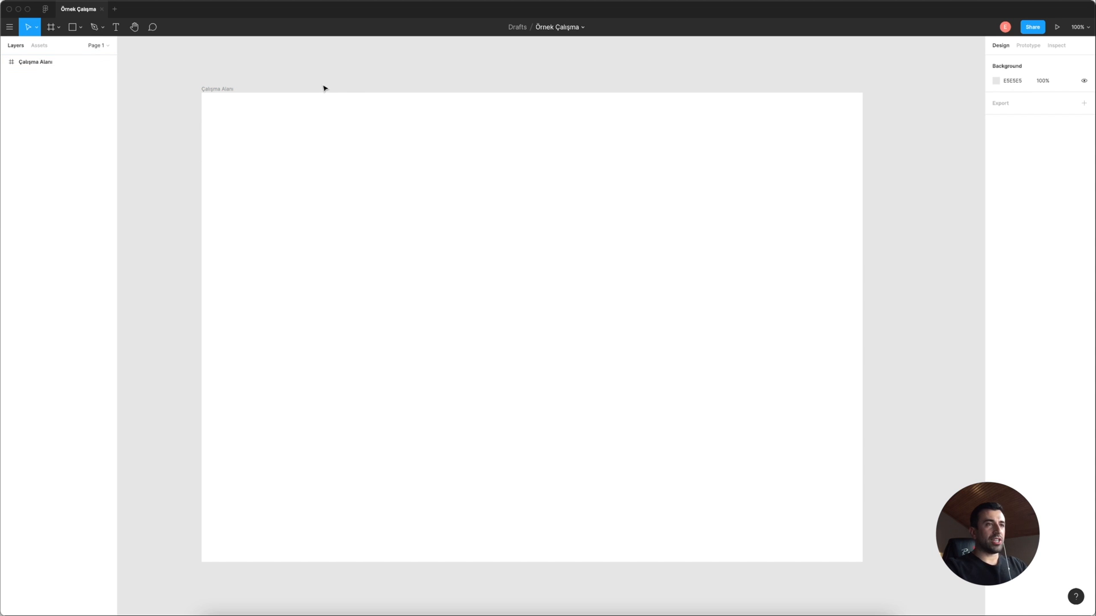
Search the main menu commands for "zoom" and clear the search.
left_click(9, 29)
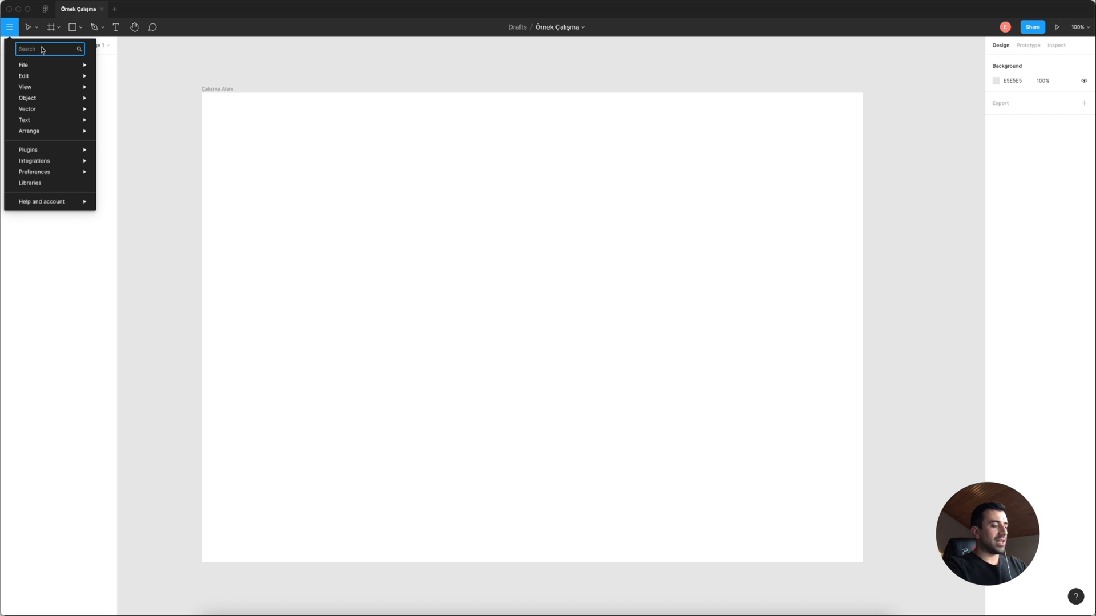
type("zoom")
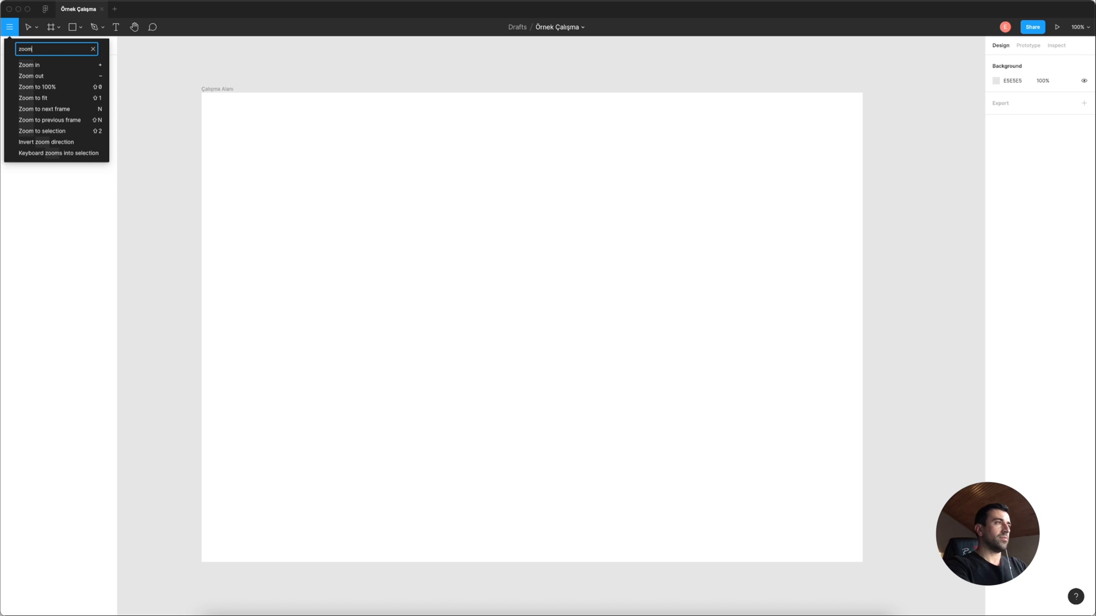
key("BackSpace")
key("BackSpace")
key("BackSpace")
key("BackSpace")
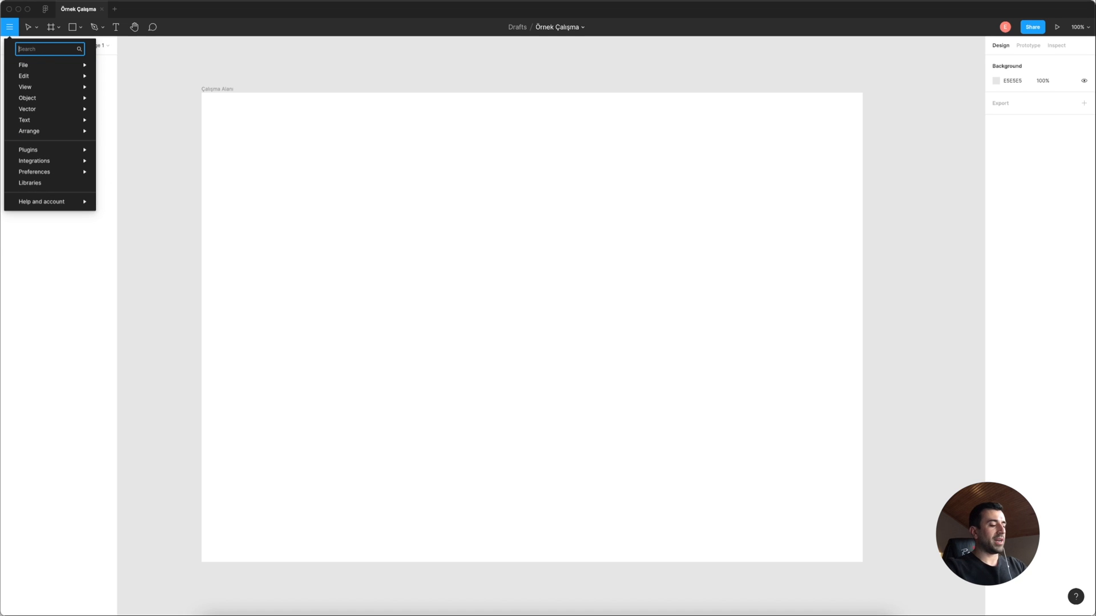
Search the commands for "keyb", open Keyboard shortcuts, and examine its Tools, View, Zoom and Text categories.
type("keyb")
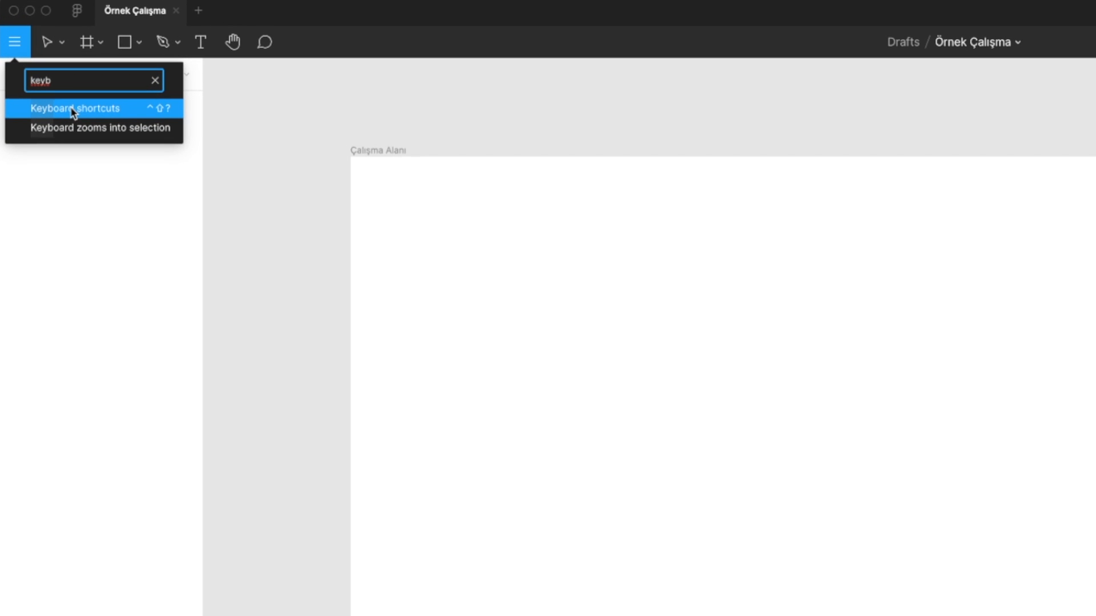
left_click(83, 109)
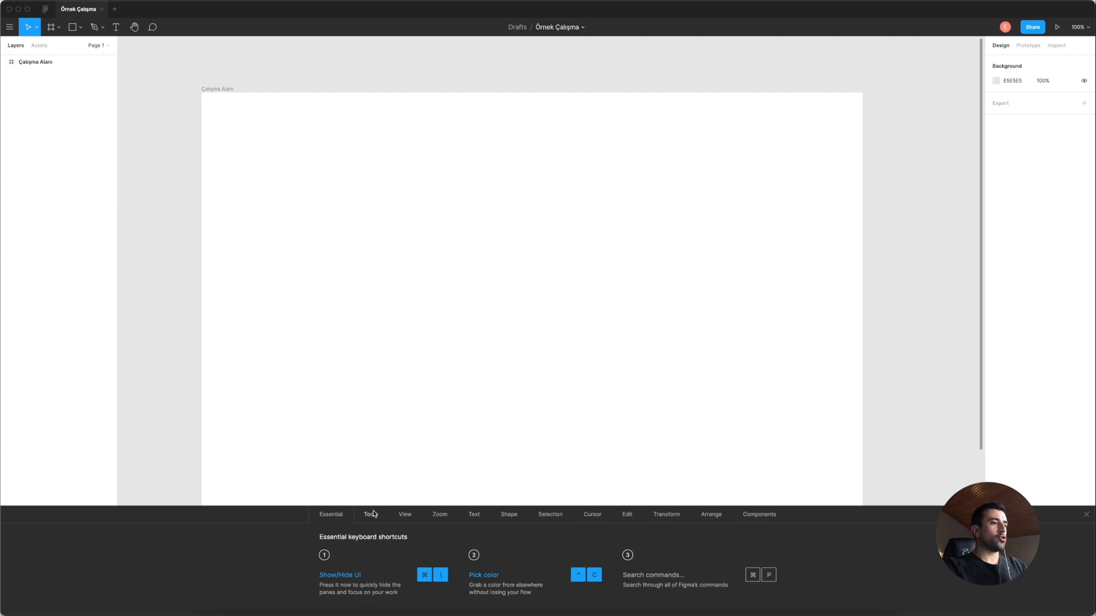
left_click(371, 515)
left_click(412, 516)
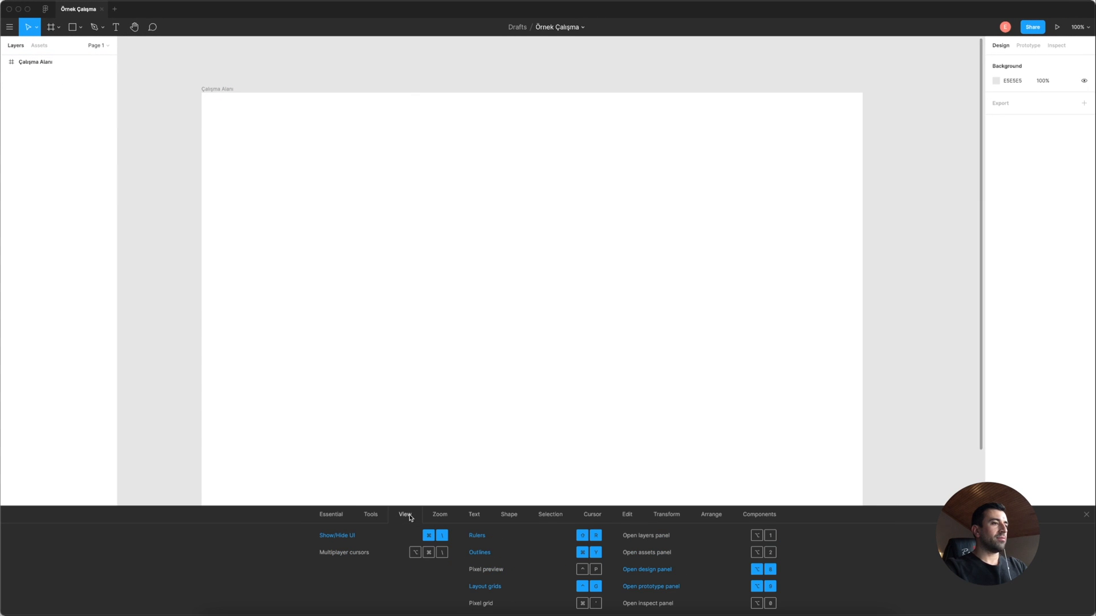
left_click(440, 515)
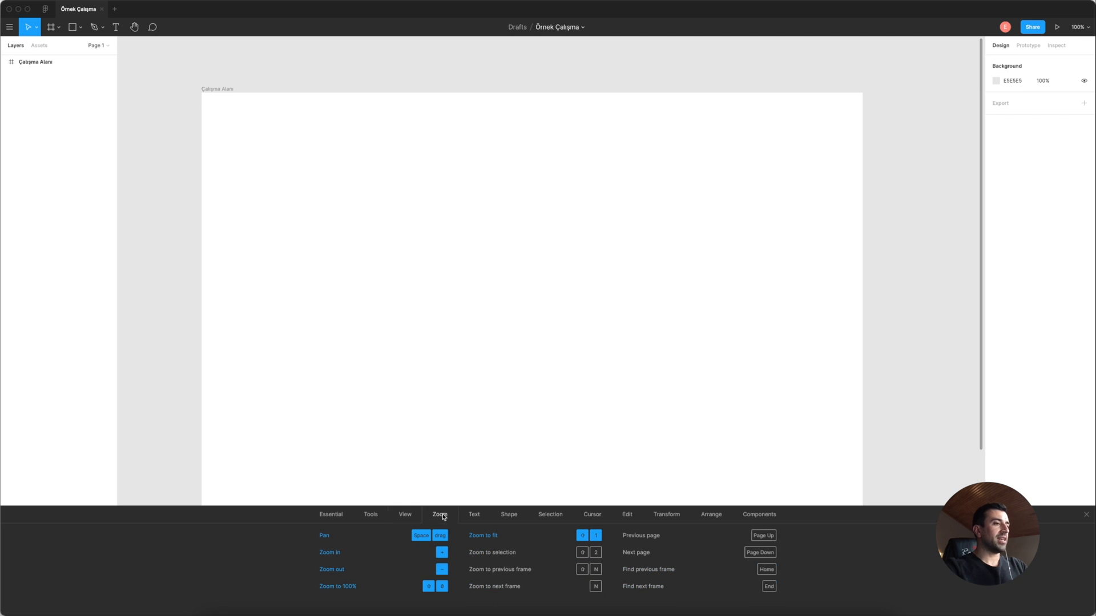
left_click(473, 516)
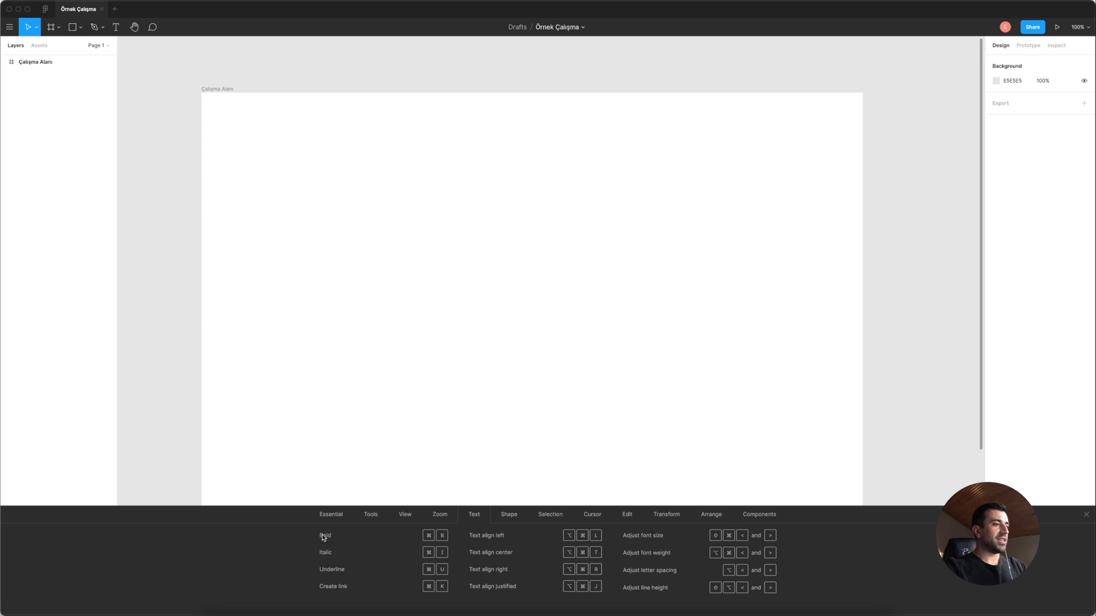
left_click(442, 516)
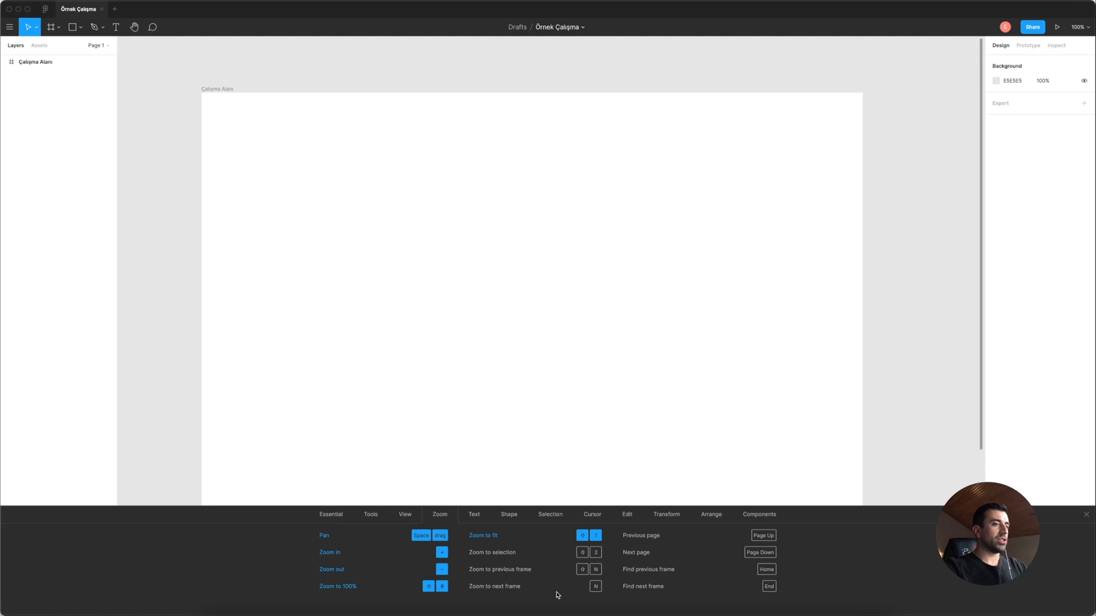
Try the zoom shortcuts on the selected "Çalışma Alanı" frame: zoom to fit, to selection and to previous frame, and deselect it.
left_click(575, 349)
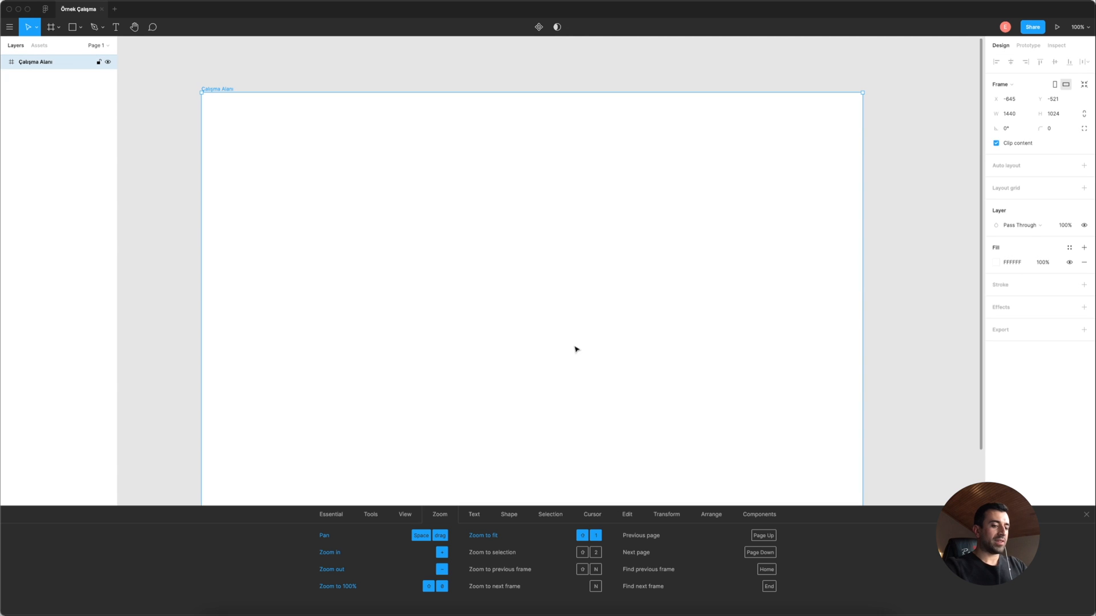
key("shift+1")
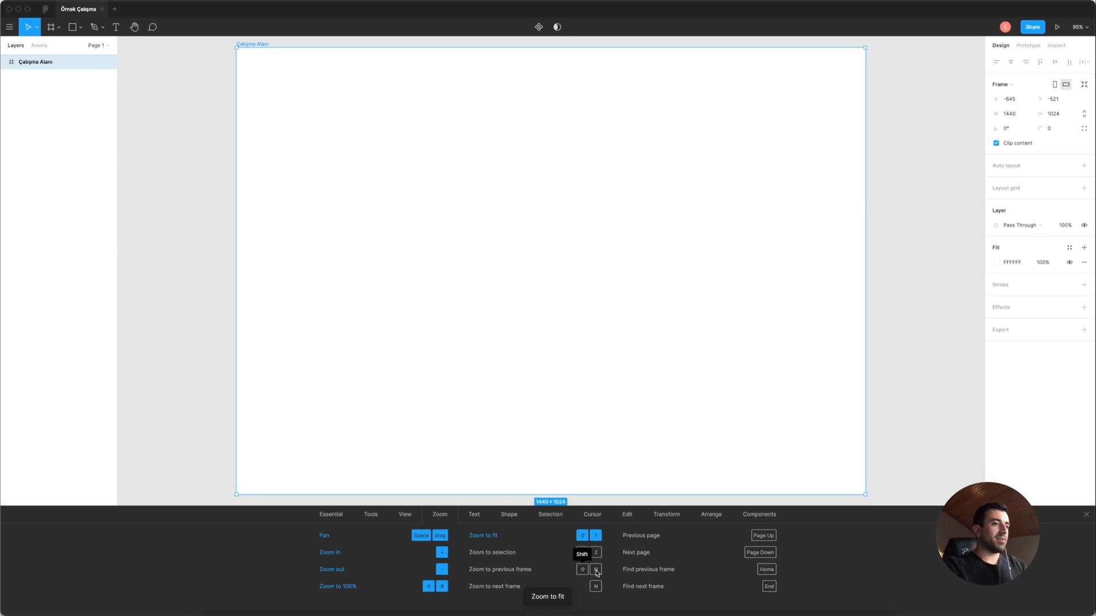
key("shift+2")
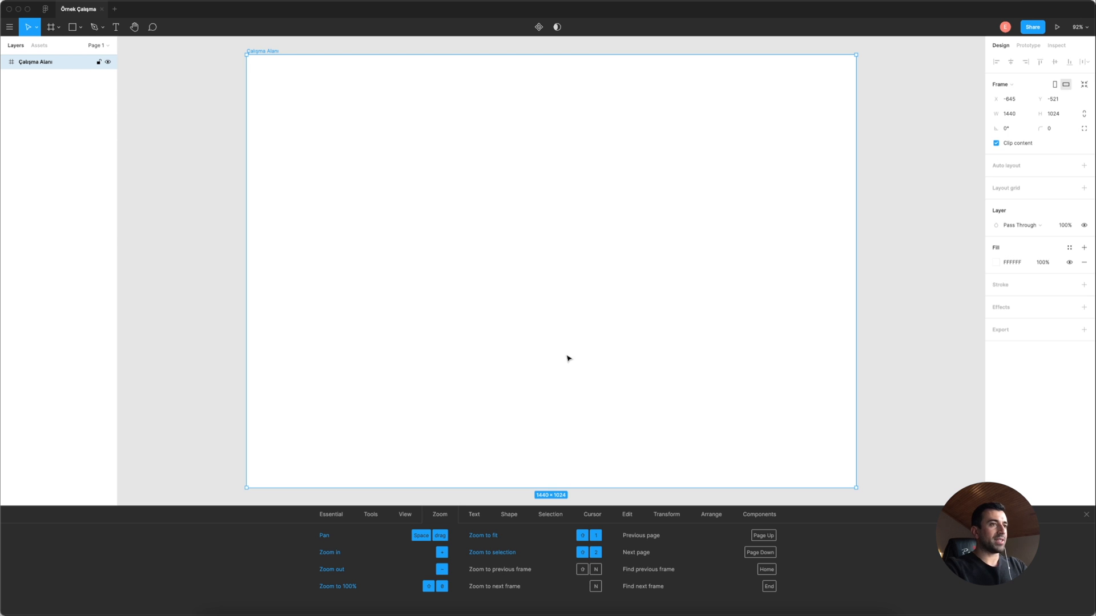
key("shift+n")
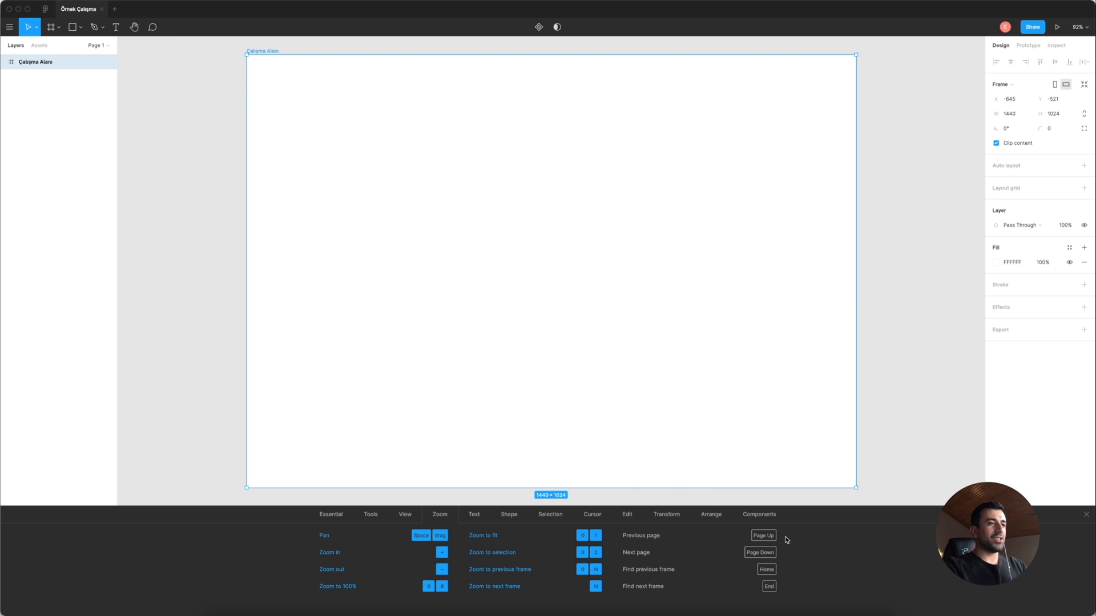
left_click(866, 459)
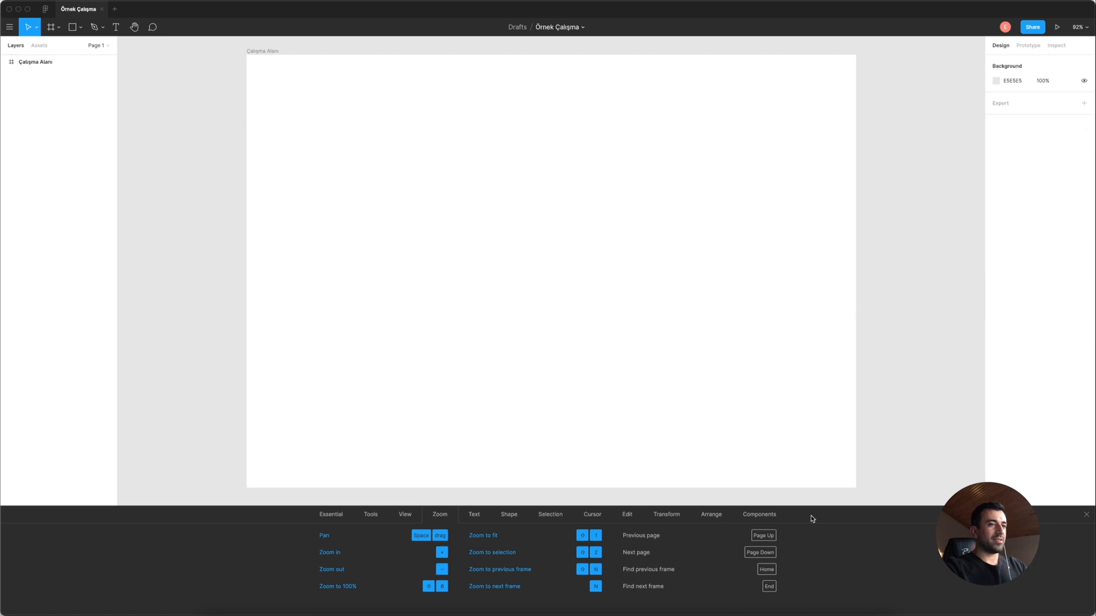
Examine the View, Tools and Essential keyboard shortcut categories and close the shortcut reference.
left_click(405, 515)
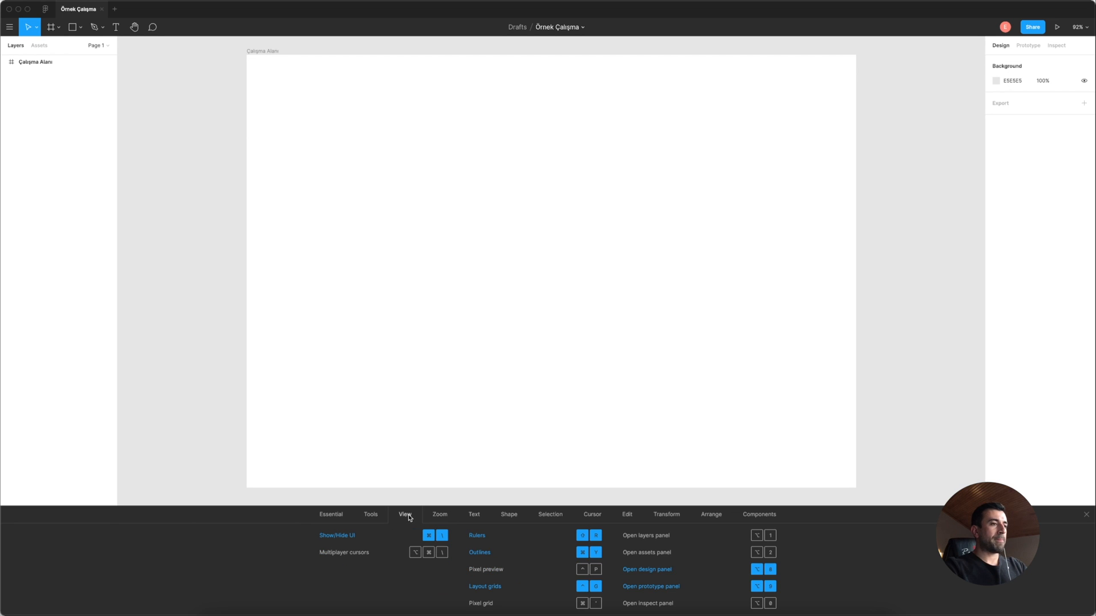
left_click(377, 515)
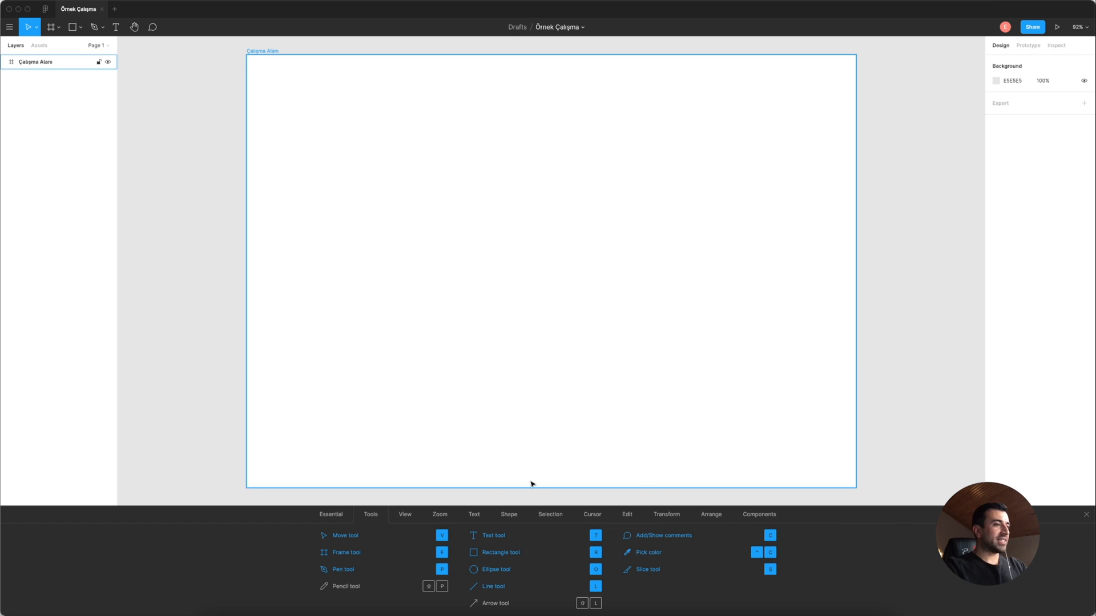
left_click(329, 514)
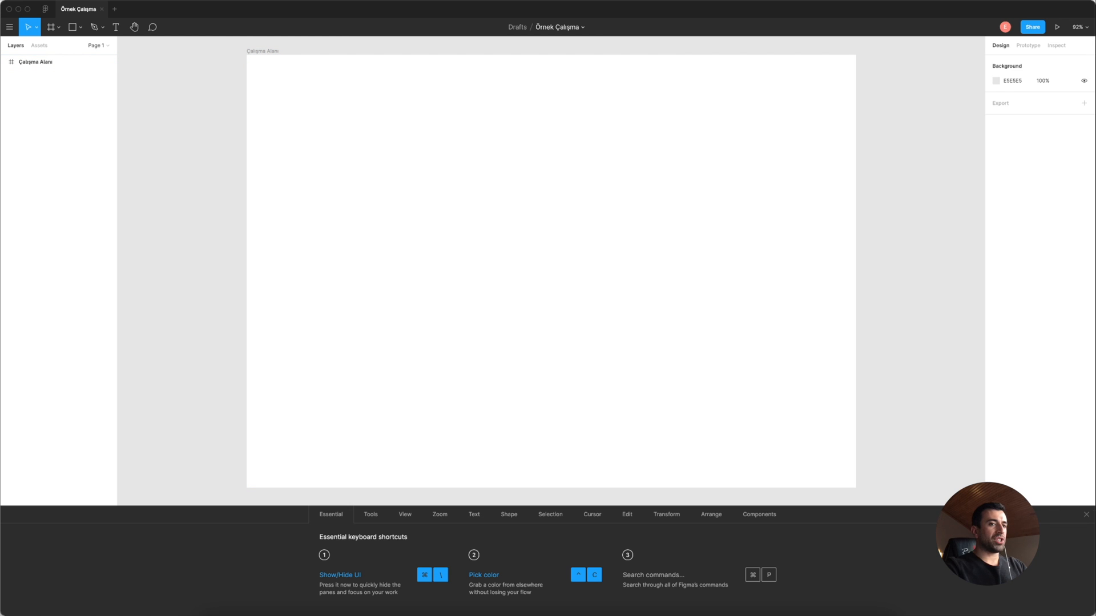
left_click(1087, 516)
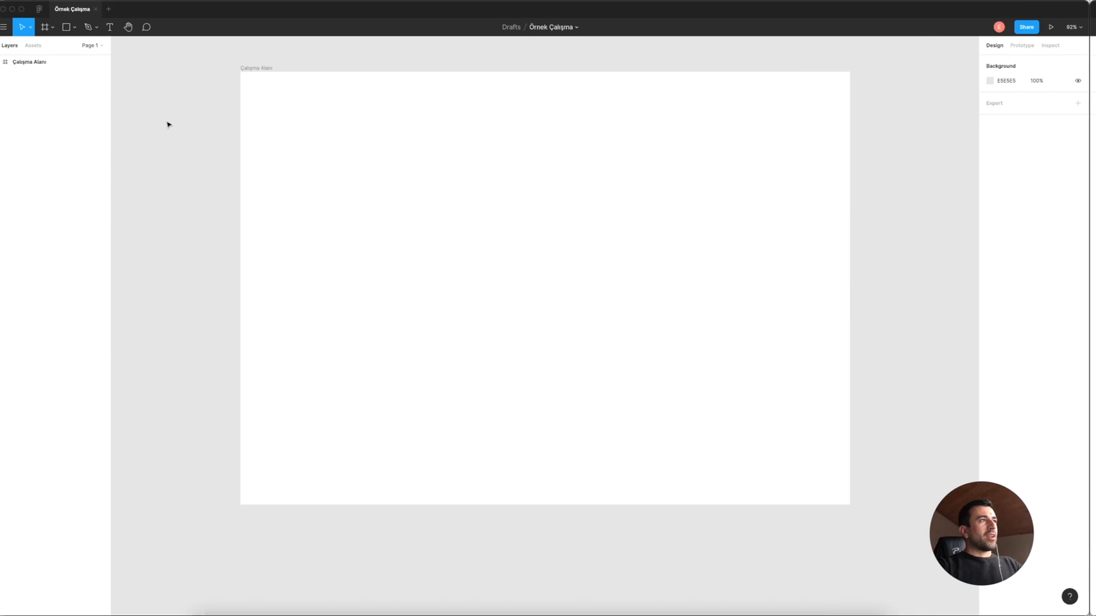
View the Move and Scale tool choices, draw a trial rectangle inside the "Çalışma Alanı" frame, and delete it.
left_click(35, 30)
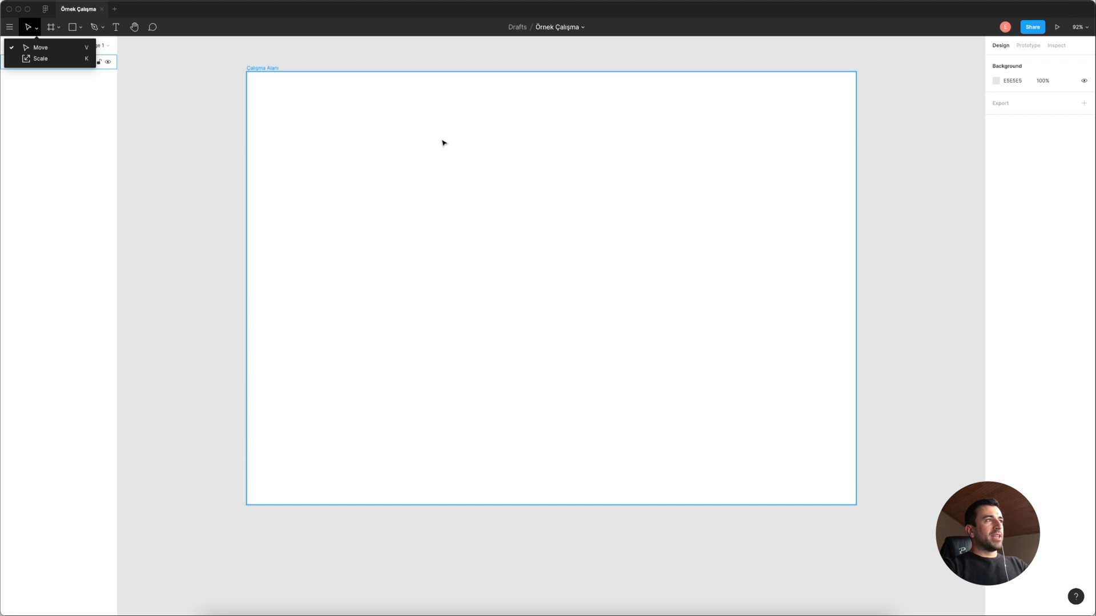
left_click(443, 166)
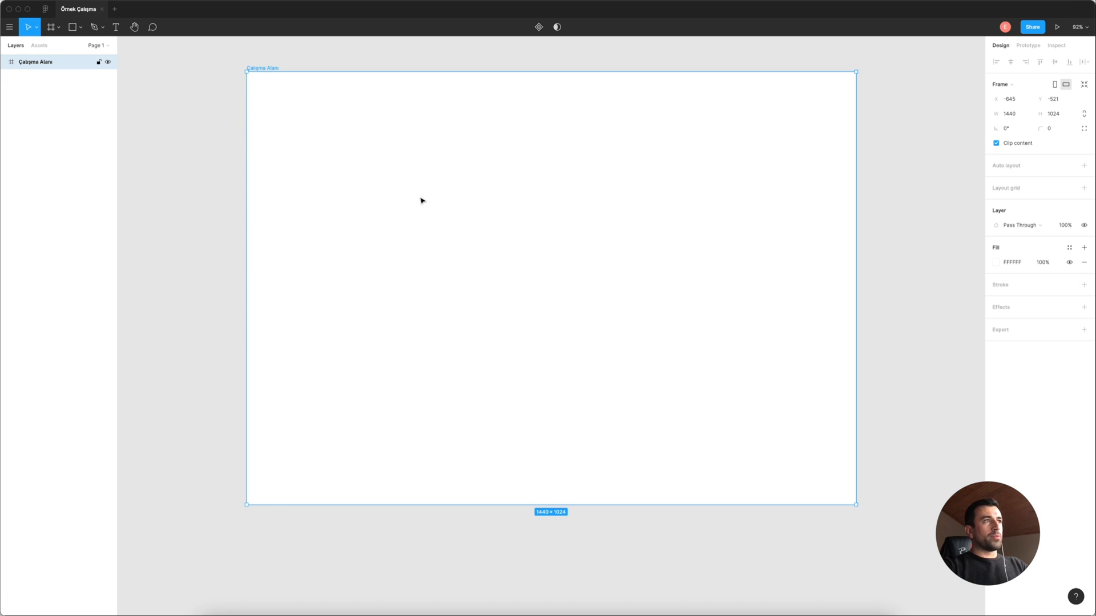
key("r")
mouse_move(360, 158)
left_mouse_down()
mouse_move(437, 266)
mouse_move(616, 405)
mouse_move(575, 355)
left_mouse_up()
key("Delete")
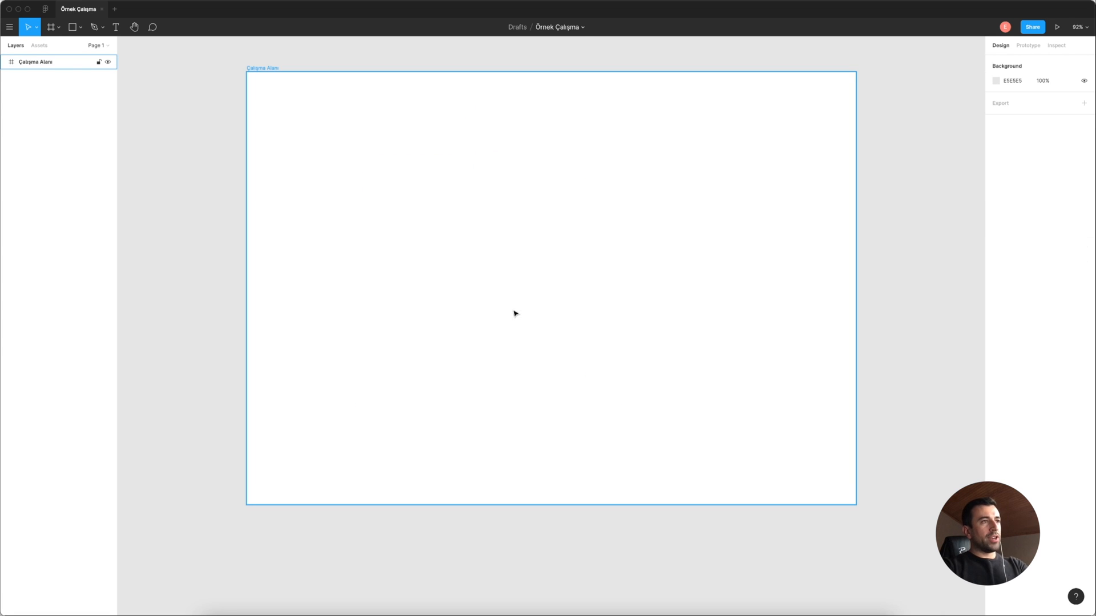
Add a text box about 534 × 173 at about X 291, Y 273 in the frame, containing "asdkmkasmdksamdk".
key("t")
left_click_drag(369, 187, 596, 261)
type("asdkmkasmdksamdk")
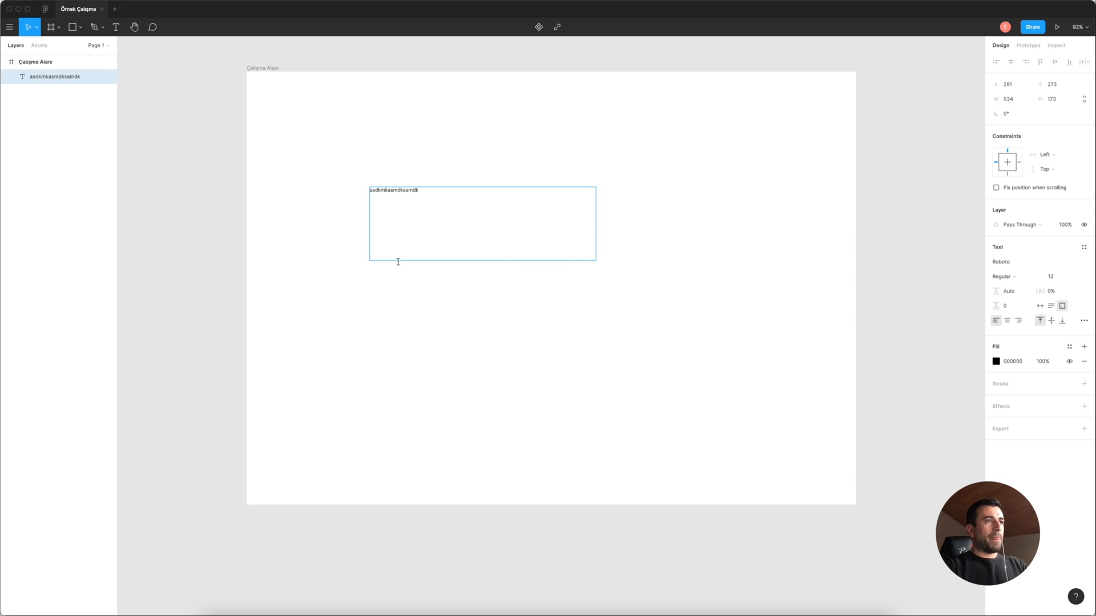
key("Escape")
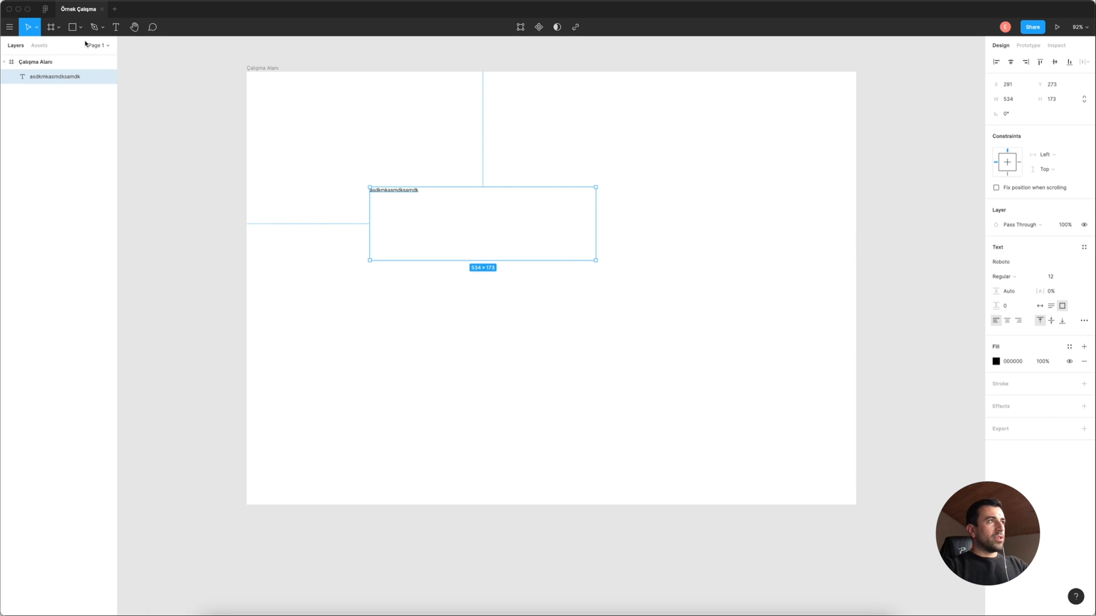
Choose the Move tool and move the text box slightly down and right to about X 324, Y 328.
left_click(37, 28)
left_click(40, 48)
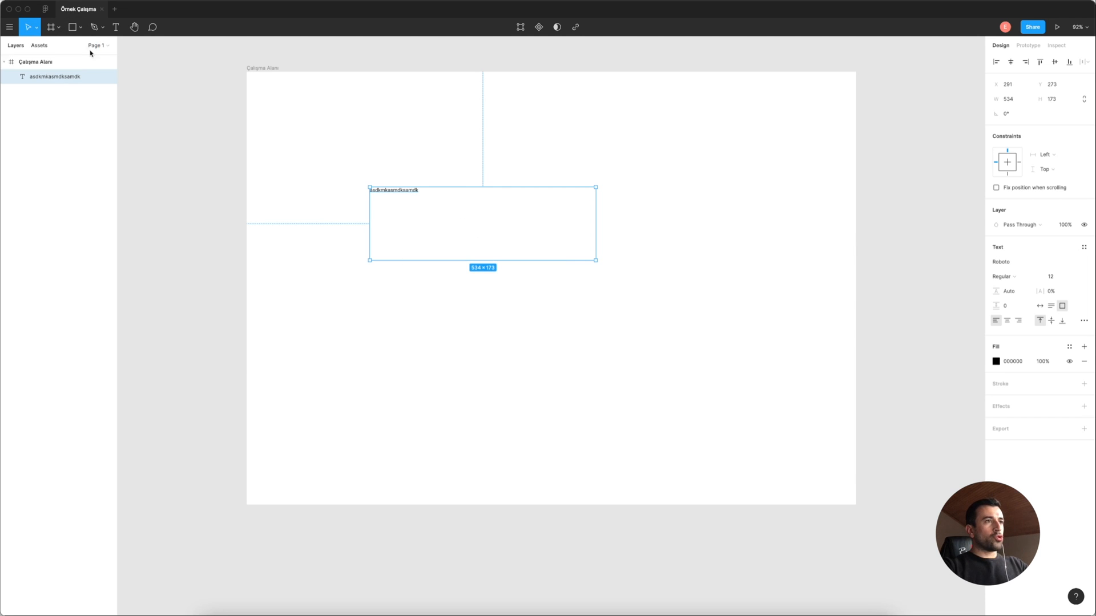
left_click_drag(504, 226, 527, 255)
left_click_drag(393, 190, 406, 212)
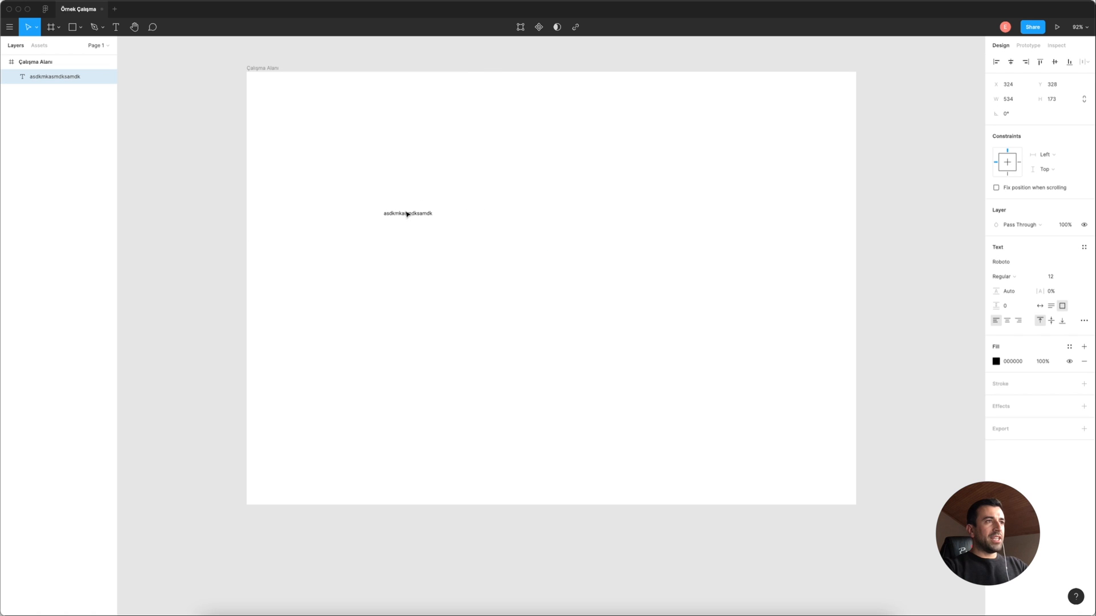
Try resizing the text box in the "Çalışma Alanı" frame with the Scale tool, and delete the text box.
left_click_drag(609, 282, 661, 342)
key("k")
key("Delete")
View the Phone frame presets, add a 1440 × 1024 Desktop preset frame beside "Çalışma Alanı", and delete it.
left_click(56, 29)
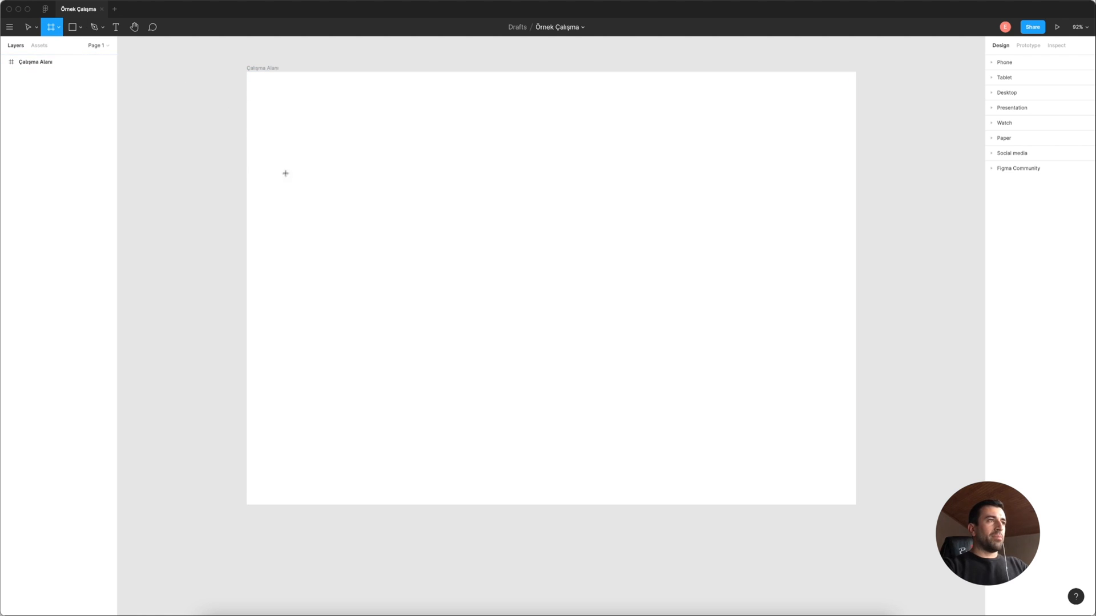
left_click(992, 64)
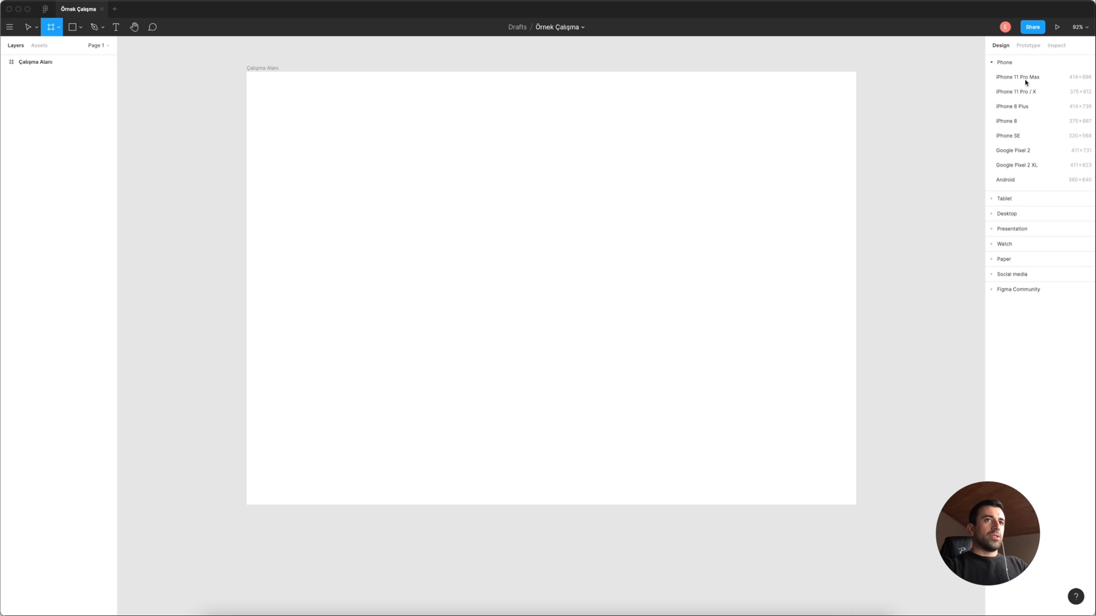
left_click(1007, 214)
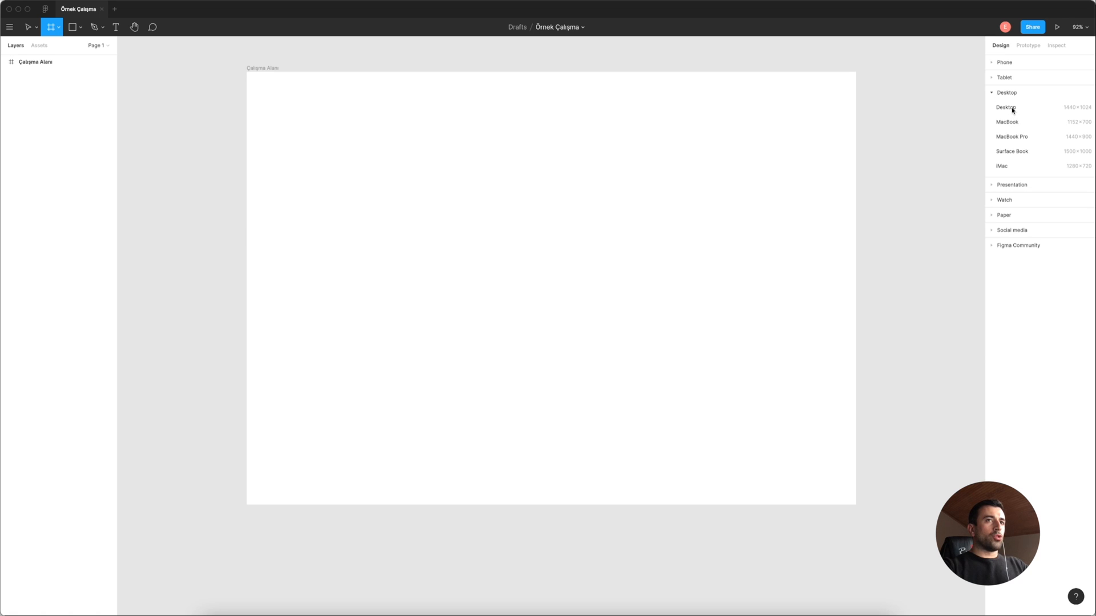
left_click(1012, 110)
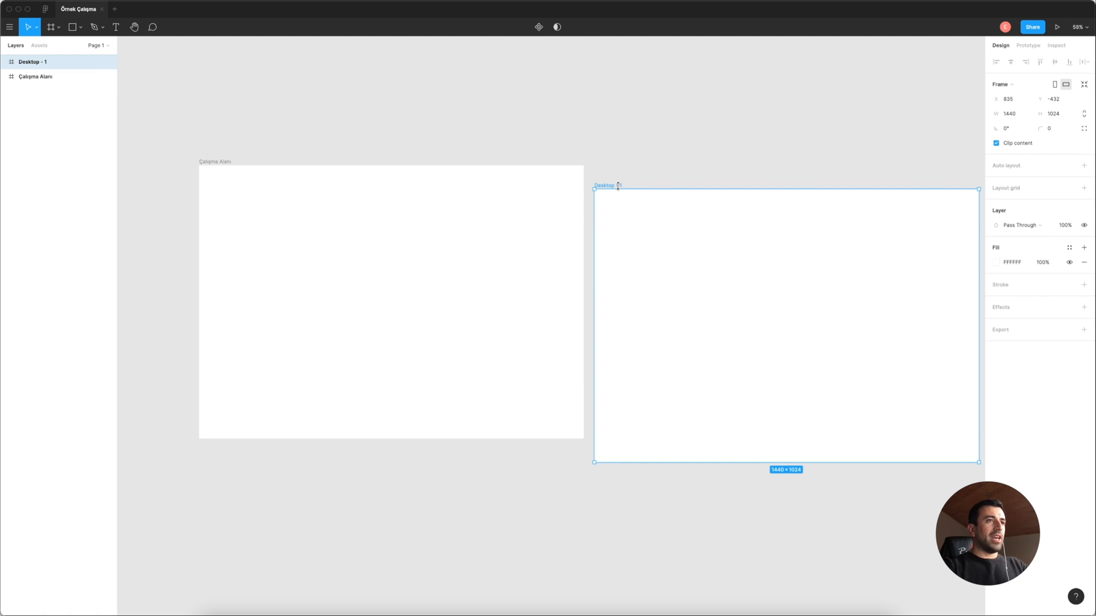
key("BackSpace")
View the Frame, shape and Pen tool choices, and activate the Text tool.
left_click(58, 27)
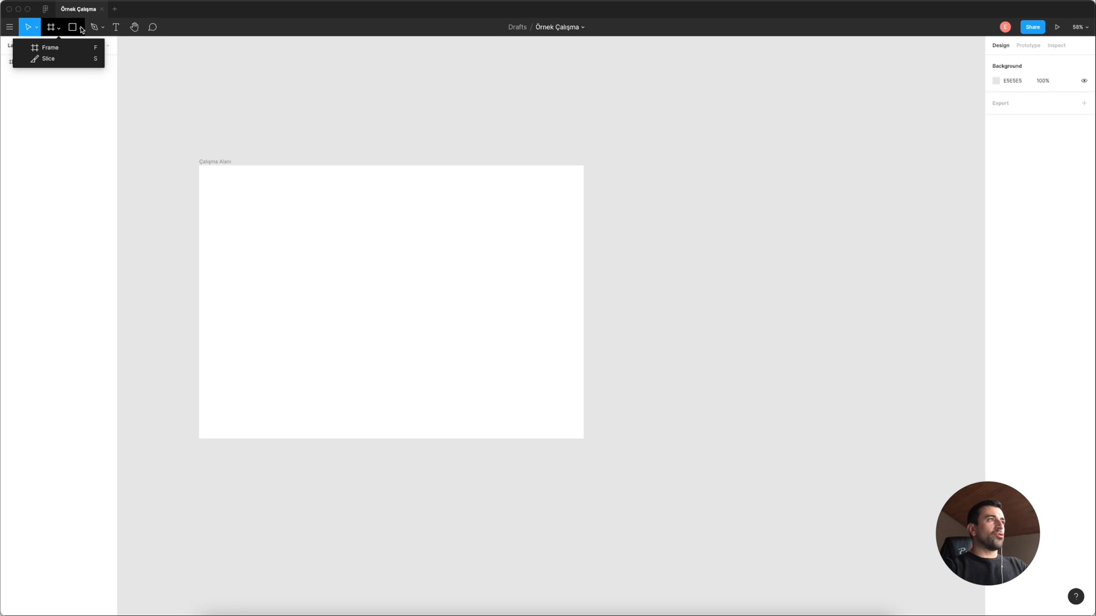
left_click(82, 29)
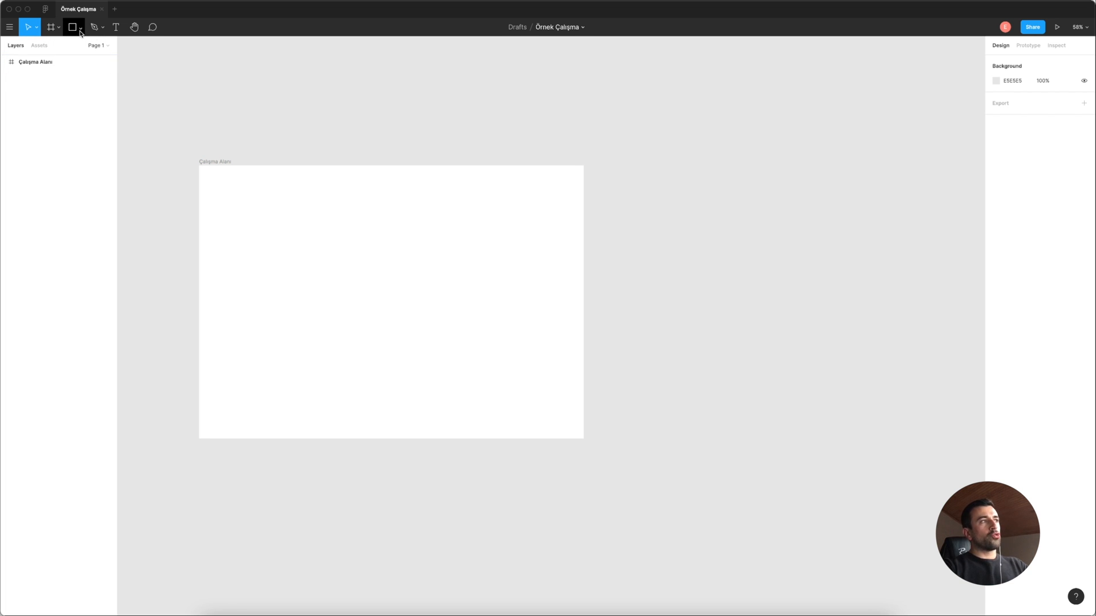
left_click(81, 29)
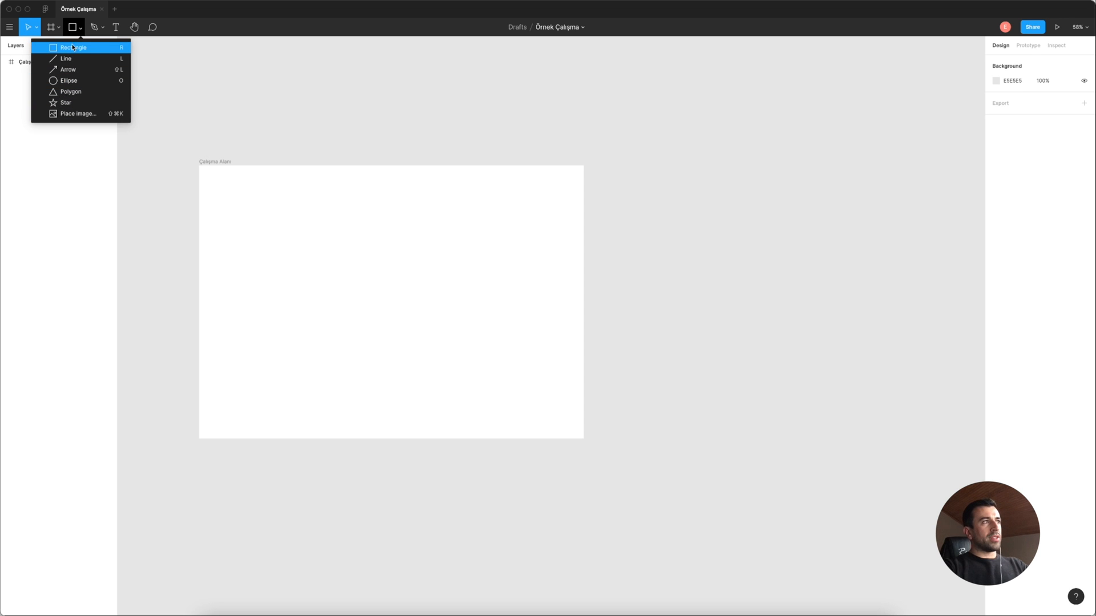
left_click(78, 28)
left_click(102, 27)
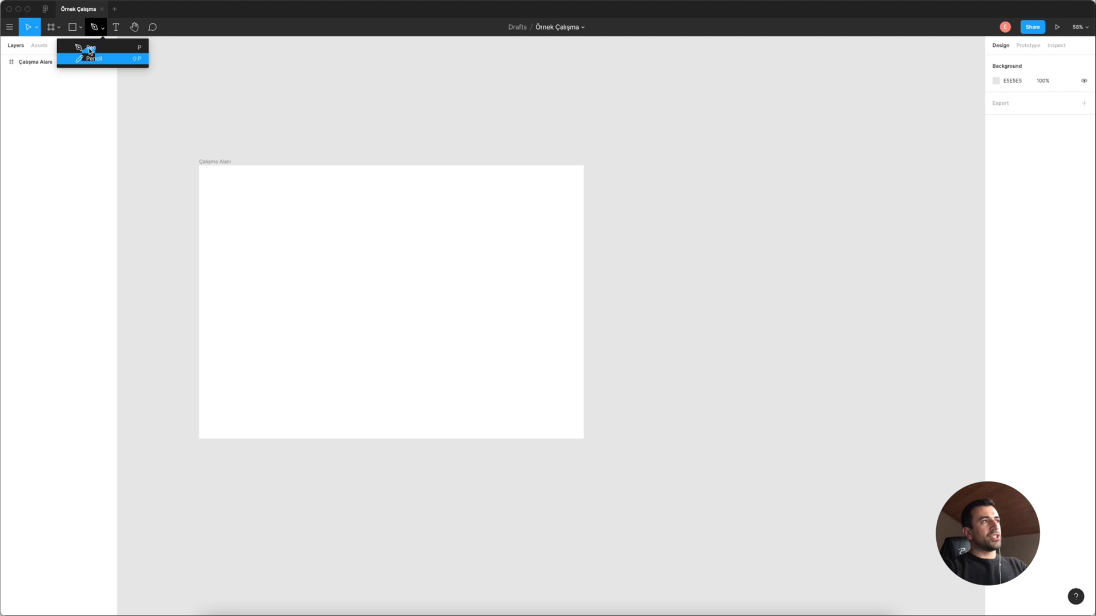
left_click(115, 28)
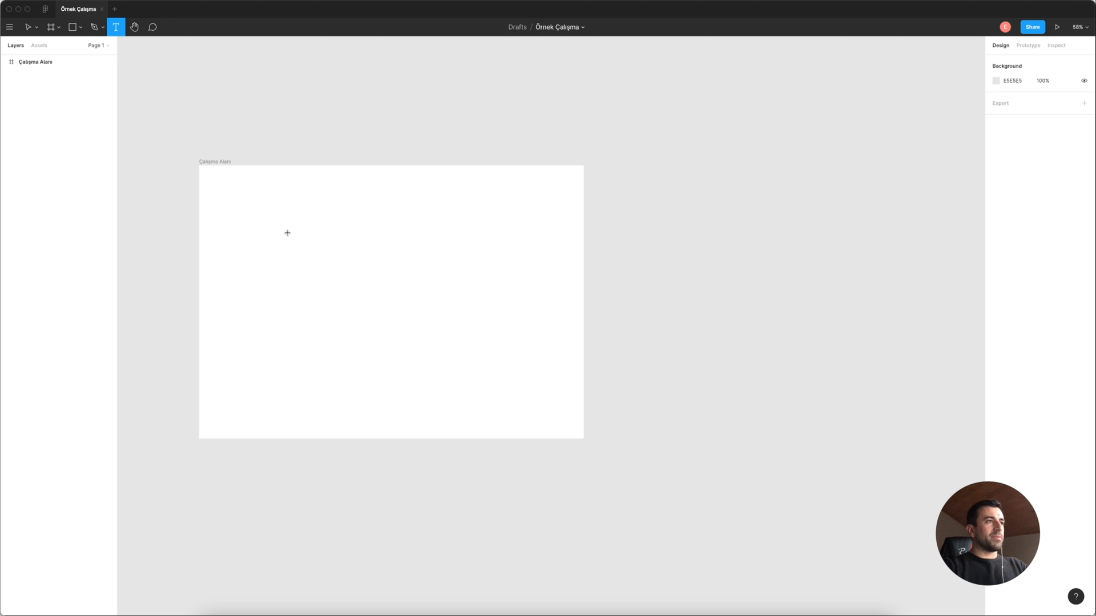
Demonstrate the Hand tool by panning the canvas back and forth around the "Çalışma Alanı" frame.
left_click(134, 28)
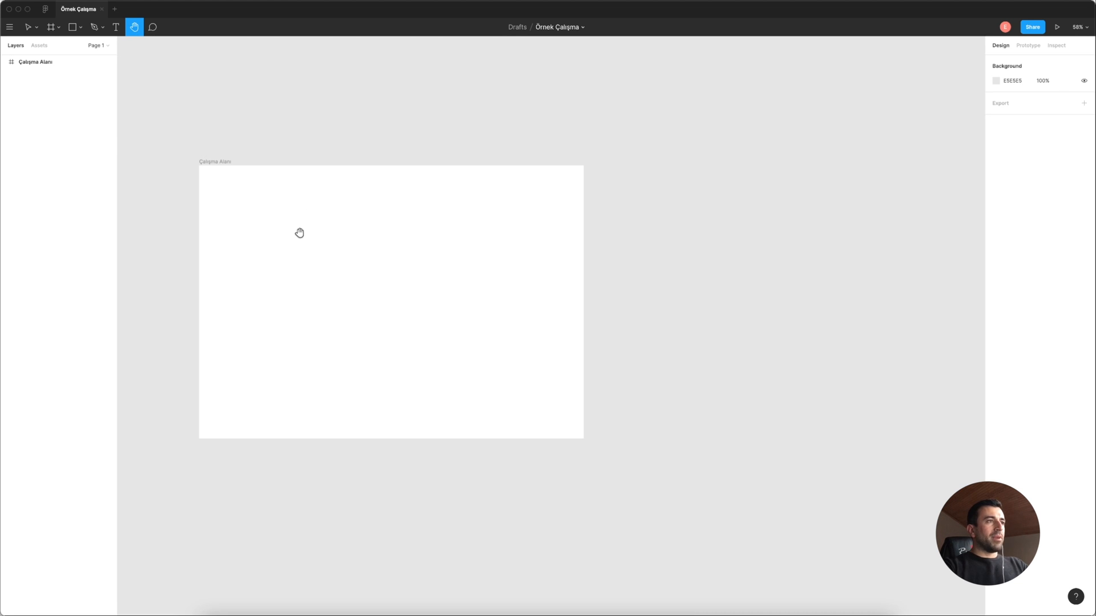
left_click_drag(299, 233, 428, 240)
left_click_drag(548, 245, 403, 223)
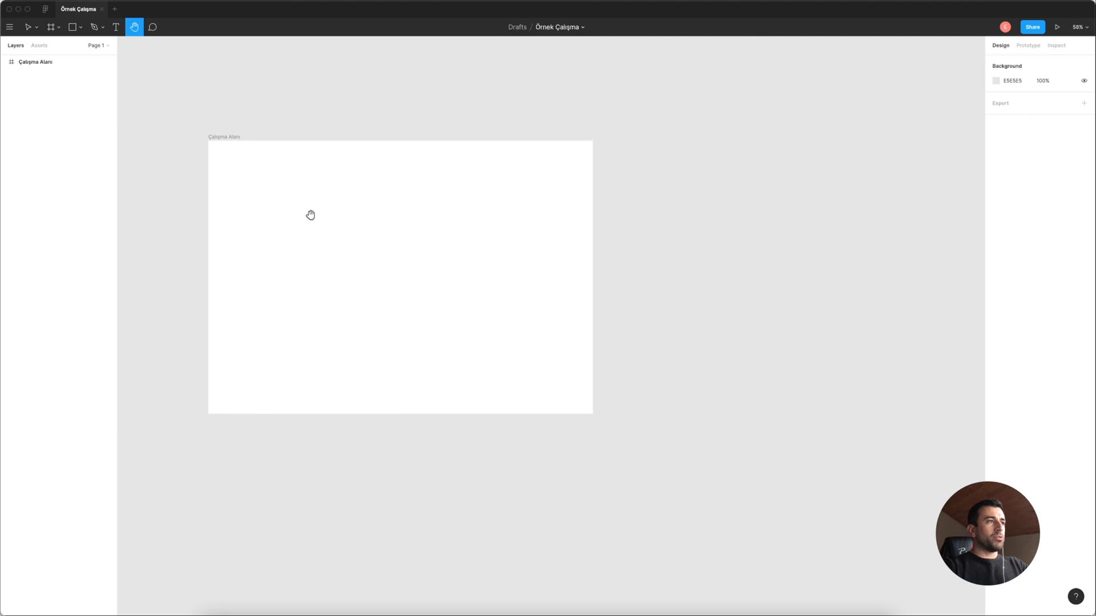
left_click_drag(308, 213, 489, 248)
left_click_drag(438, 278, 443, 238)
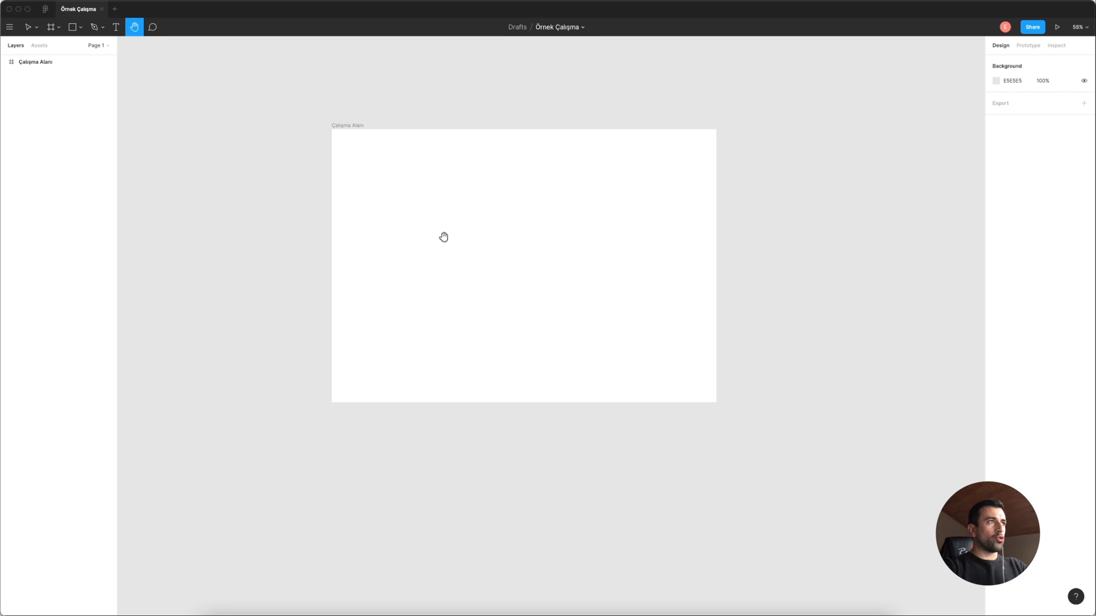
Start a comment near the upper-left corner of the "Çalışma Alanı" frame and cancel it without posting.
left_click(153, 29)
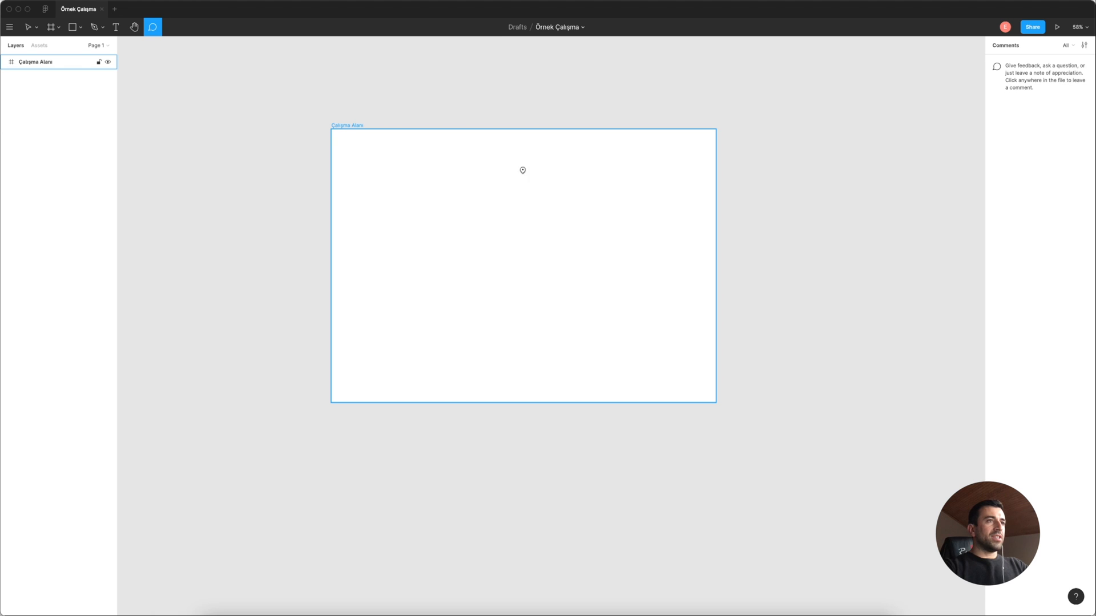
left_click(364, 152)
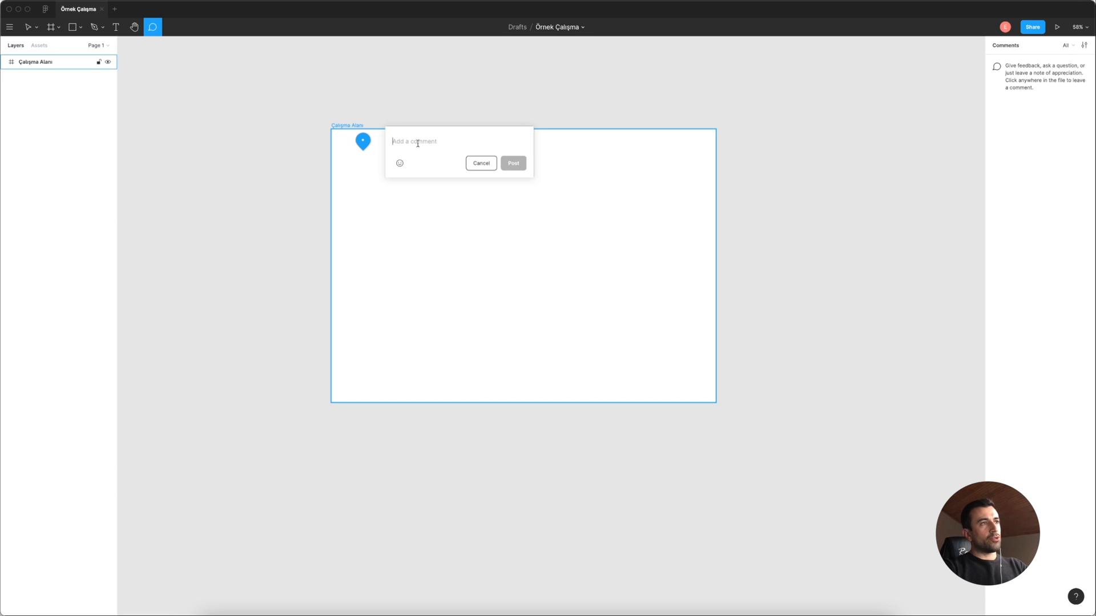
left_click(480, 164)
key("Escape")
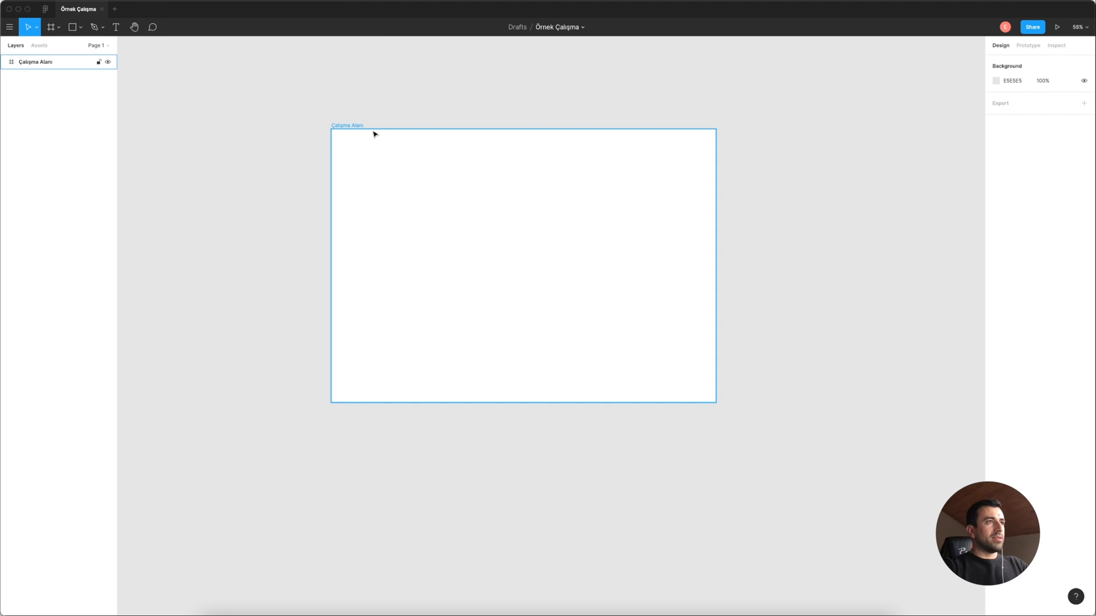
Zoom the canvas to 100% and review the shape tools with their shortcuts.
key("shift+0")
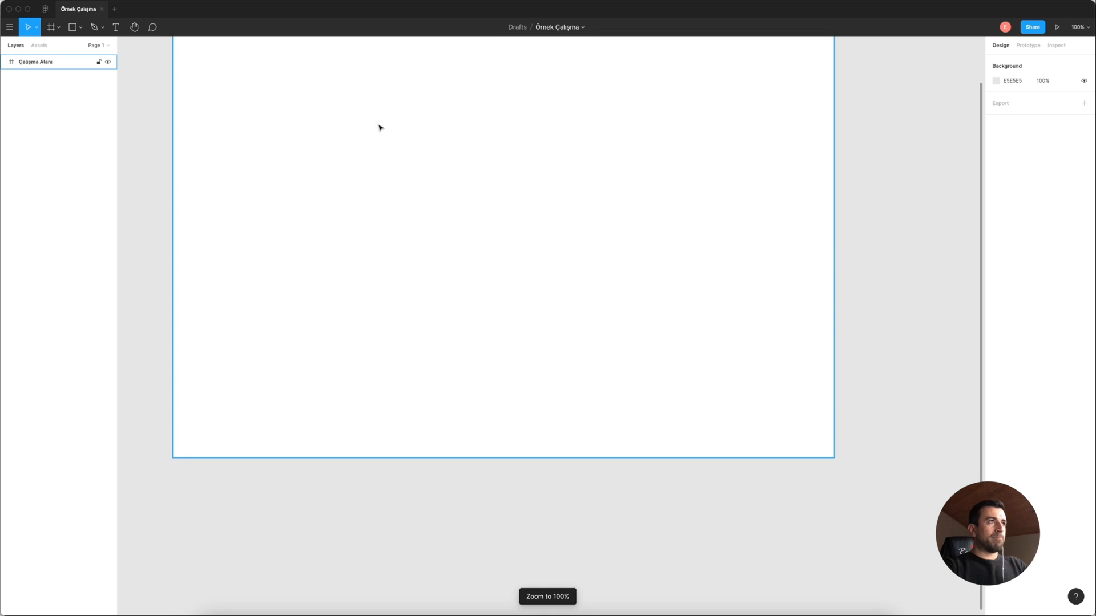
scroll(381, 112, "up", 3)
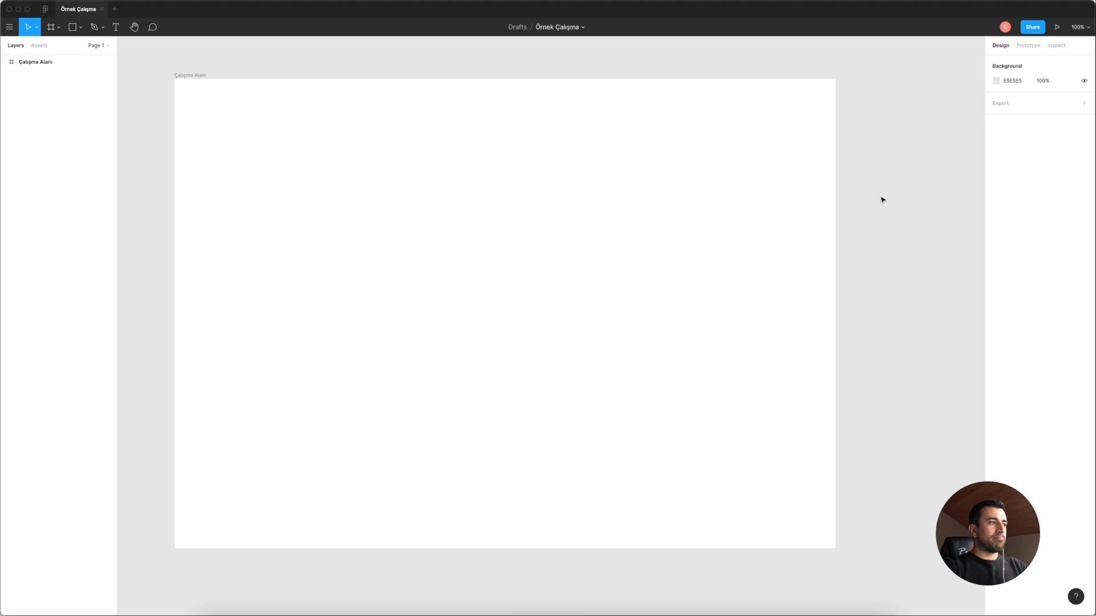
left_click(83, 28)
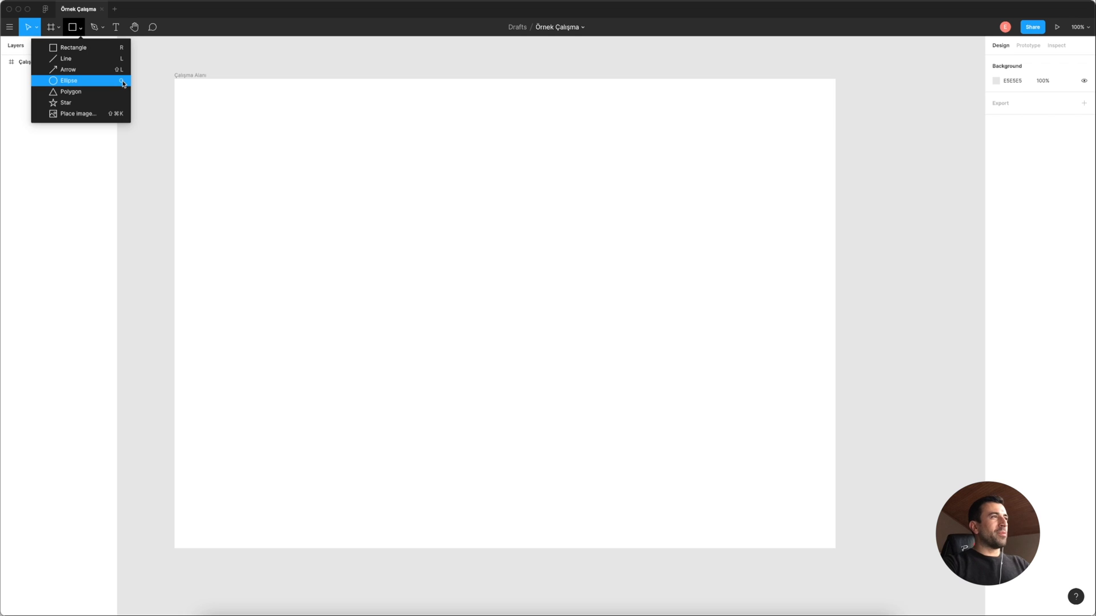
left_click(309, 69)
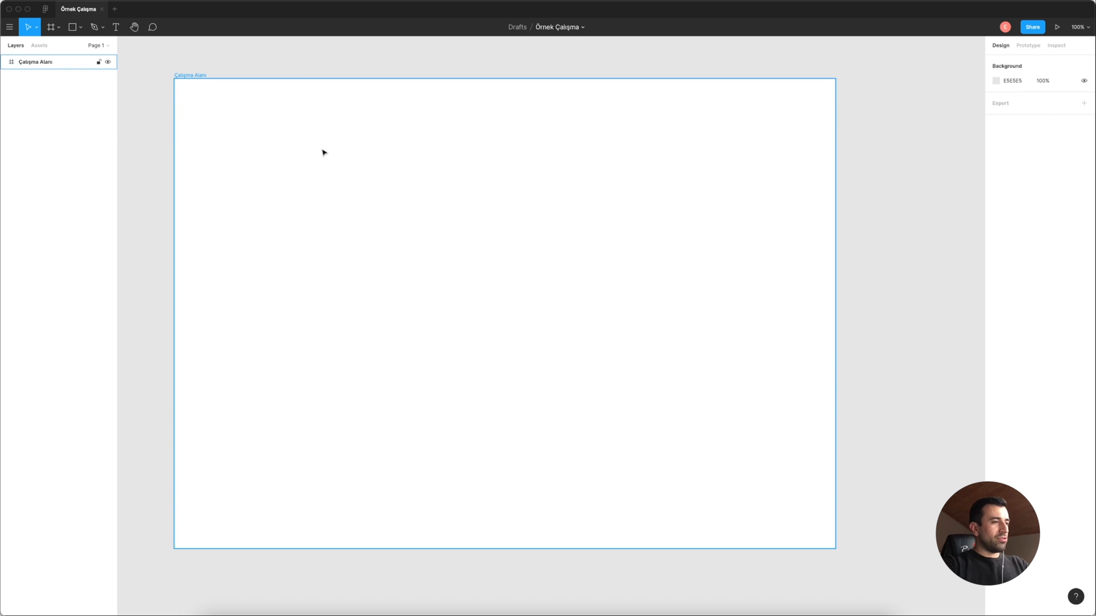
left_click(80, 27)
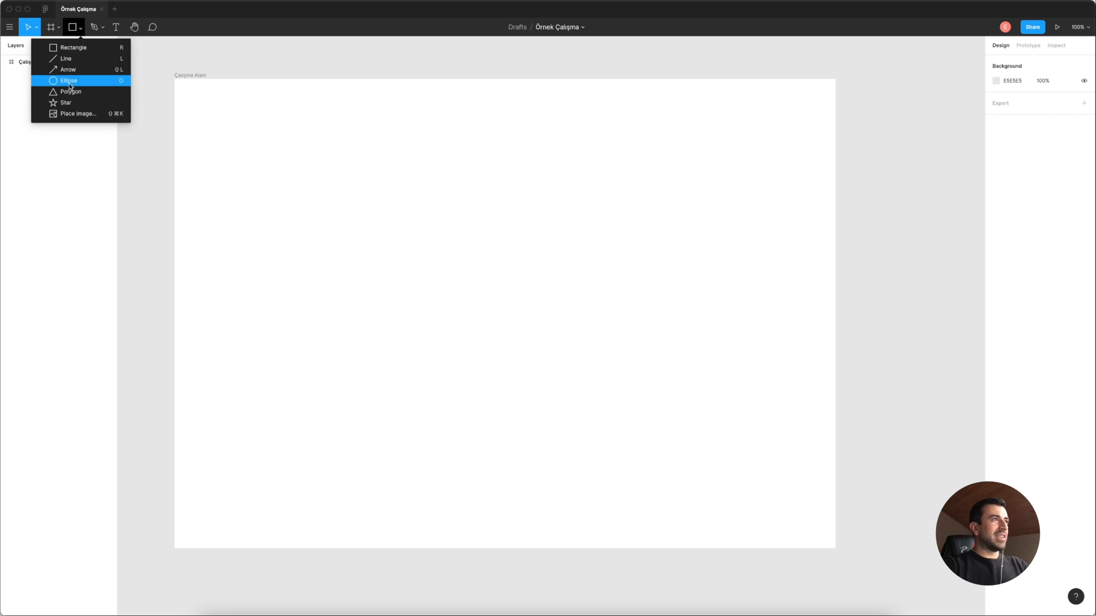
left_click(81, 31)
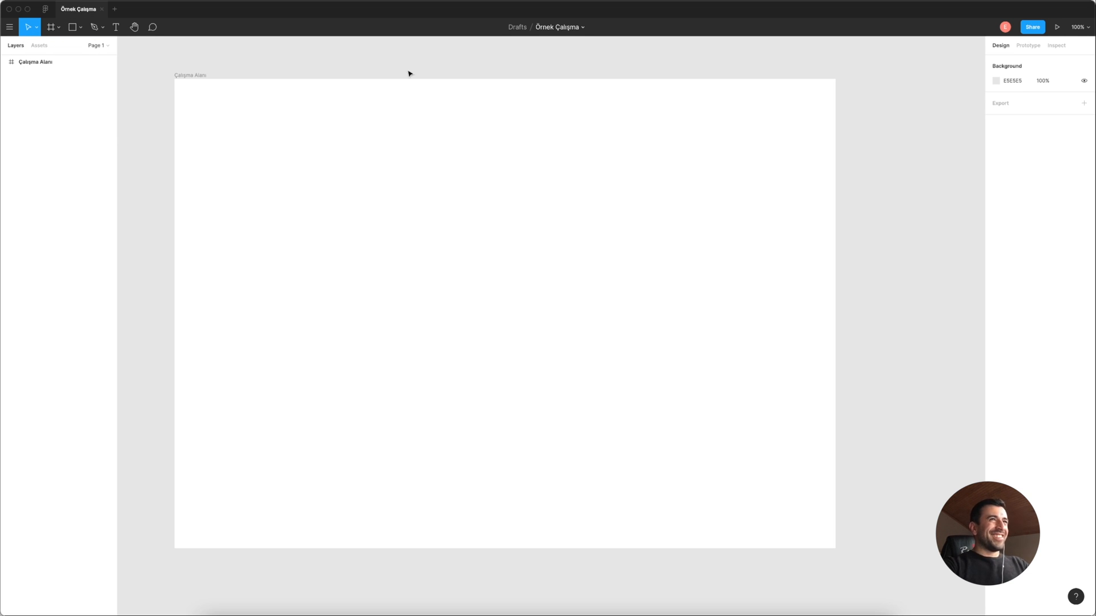
scroll(491, 73, "left", 1)
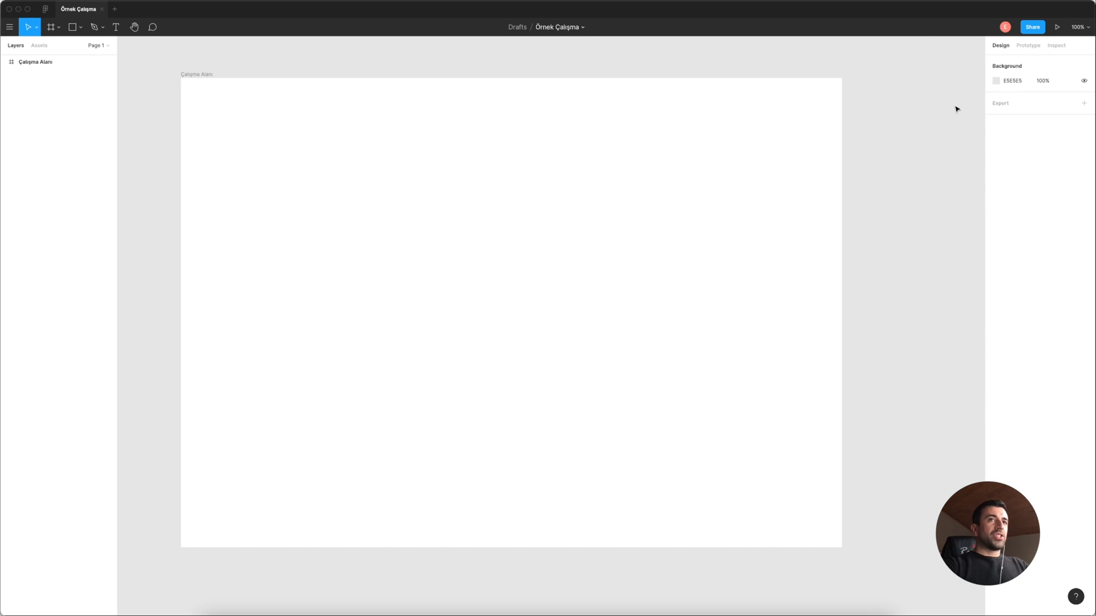
Set the invite permission to "can edit" in the file's sharing settings and close them without sending an invite.
left_click(1033, 28)
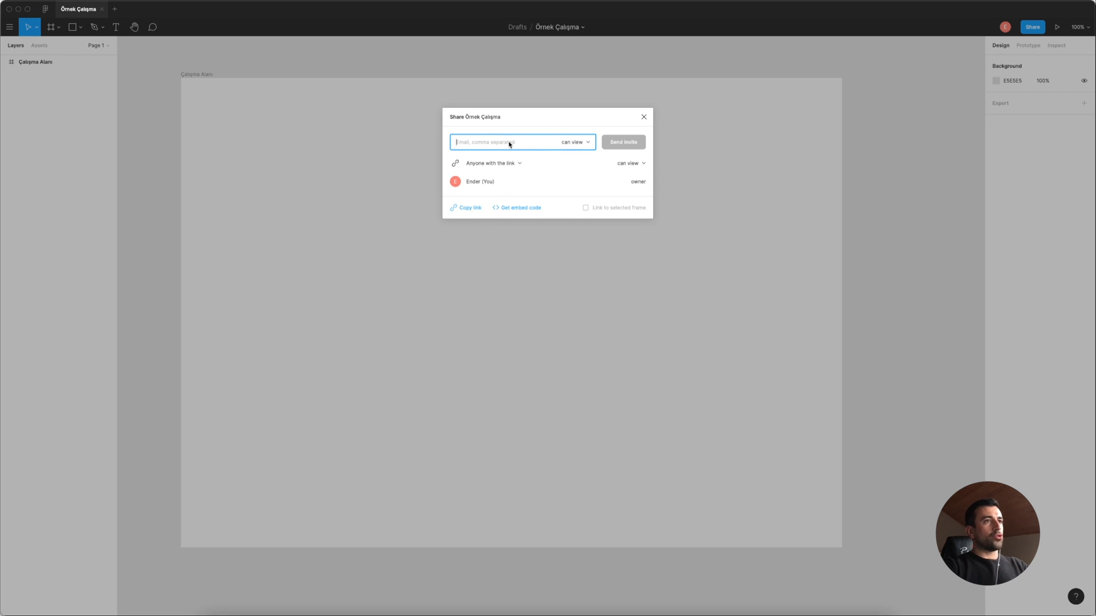
left_click(583, 145)
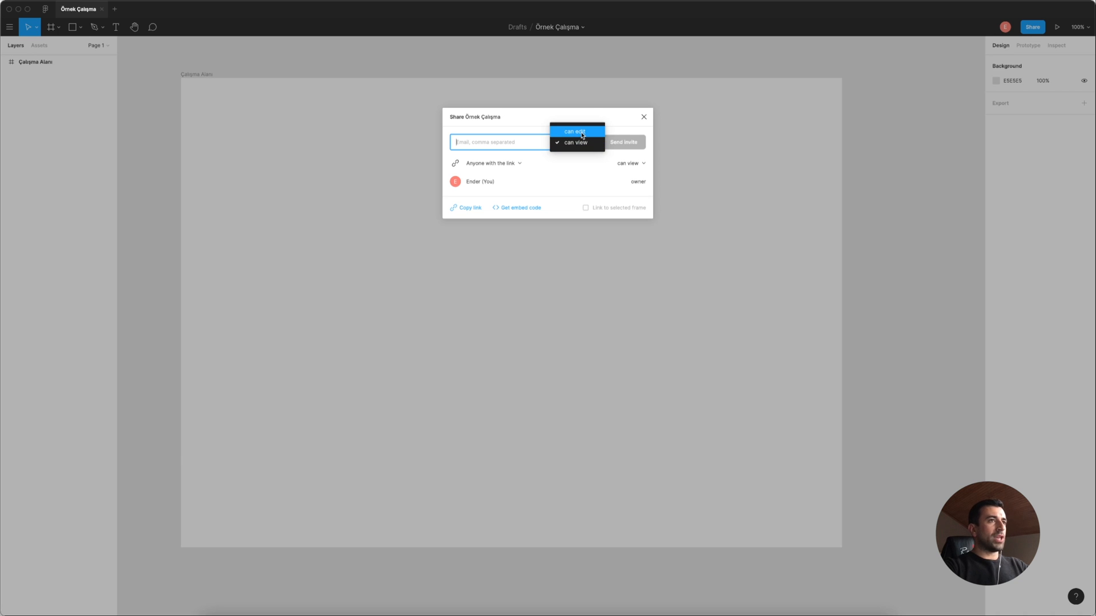
left_click(583, 133)
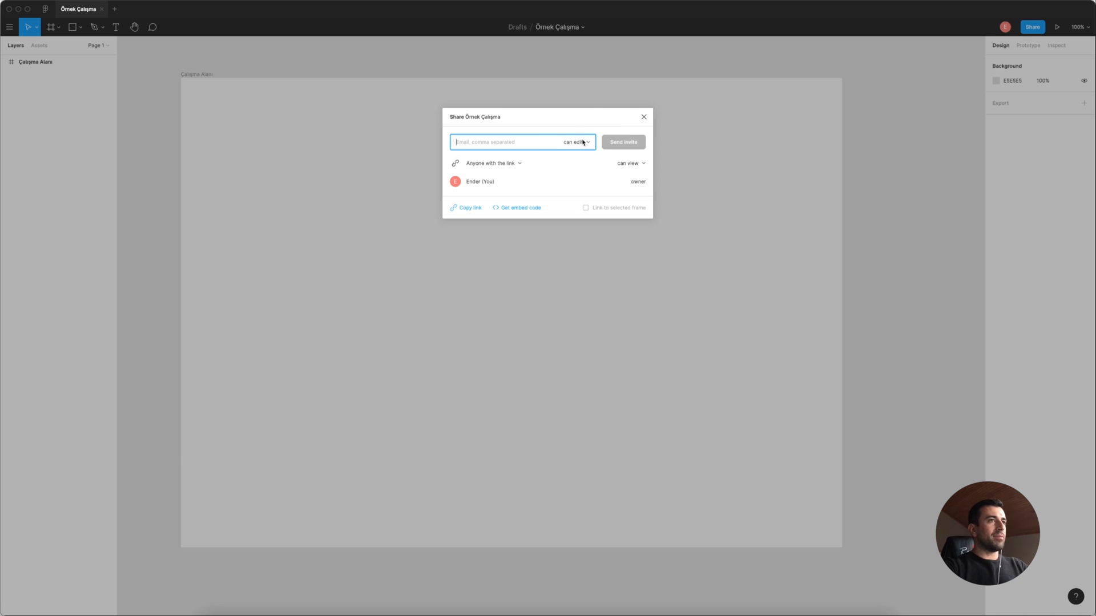
left_click(644, 117)
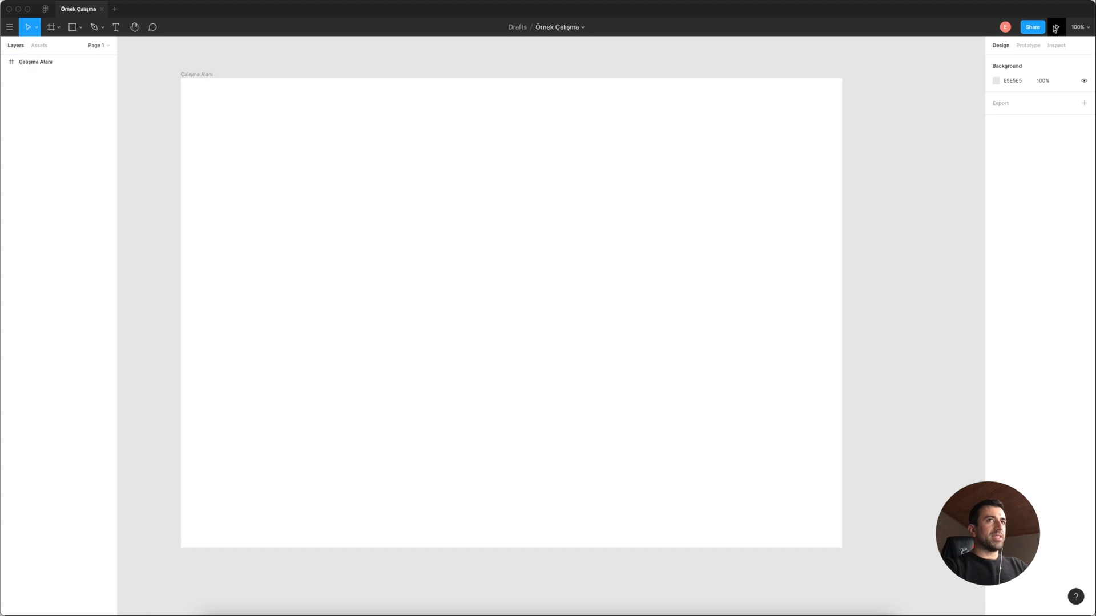
Zoom the canvas to fit the frame and show the rulers.
left_click(1086, 30)
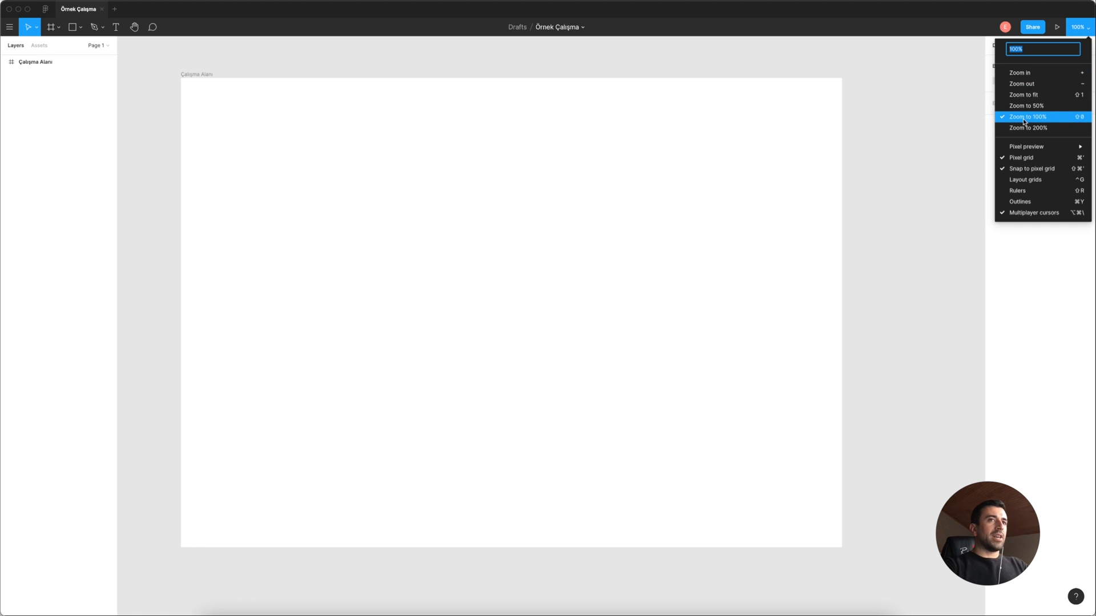
left_click(1031, 98)
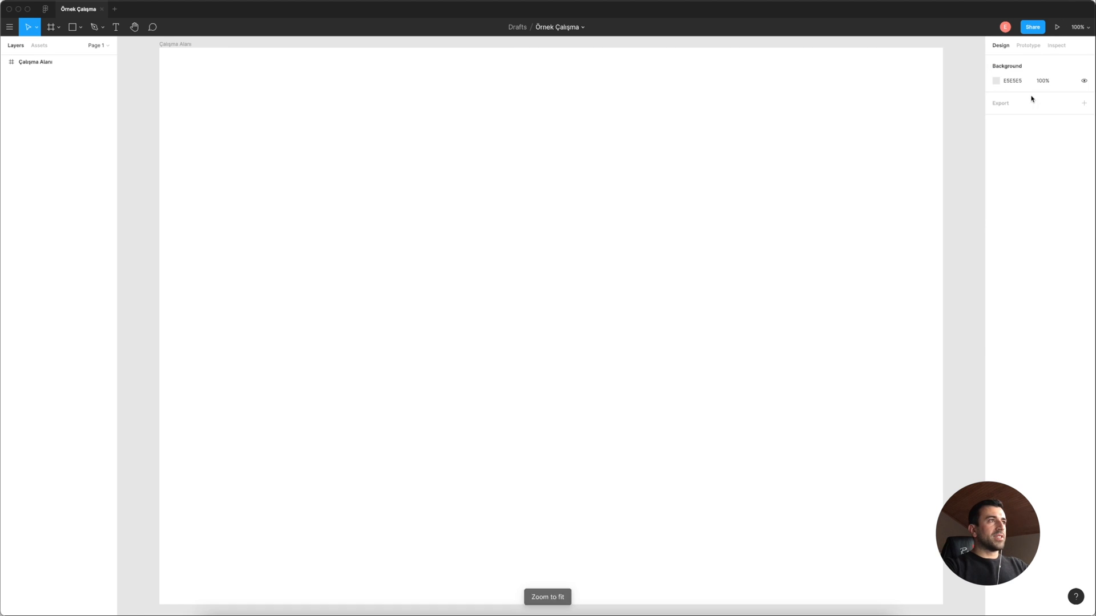
left_click(1080, 29)
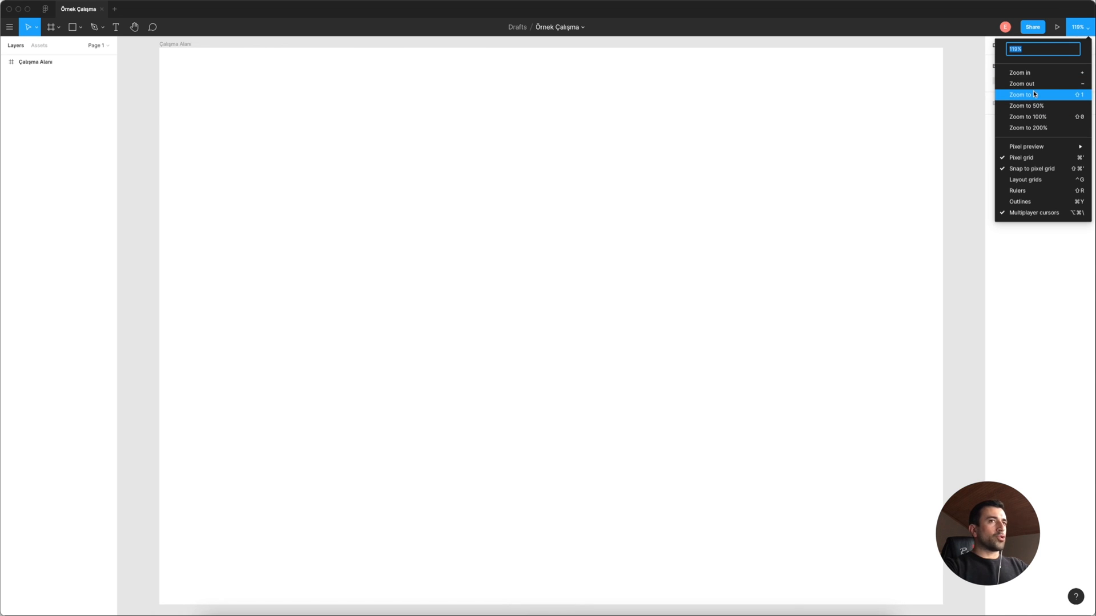
mouse_move(1007, 151)
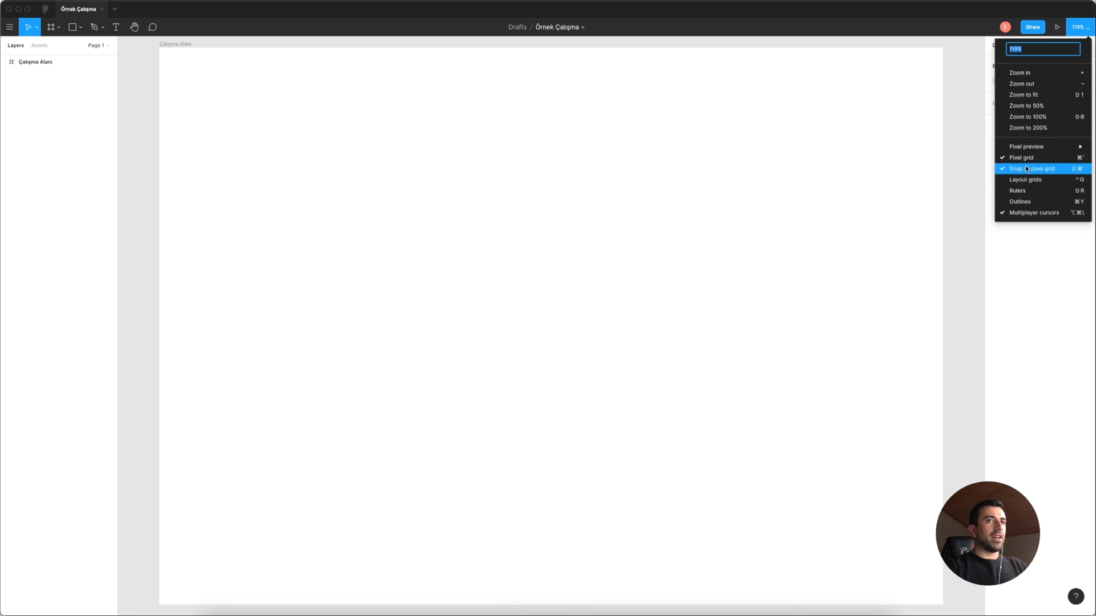
left_click(1022, 192)
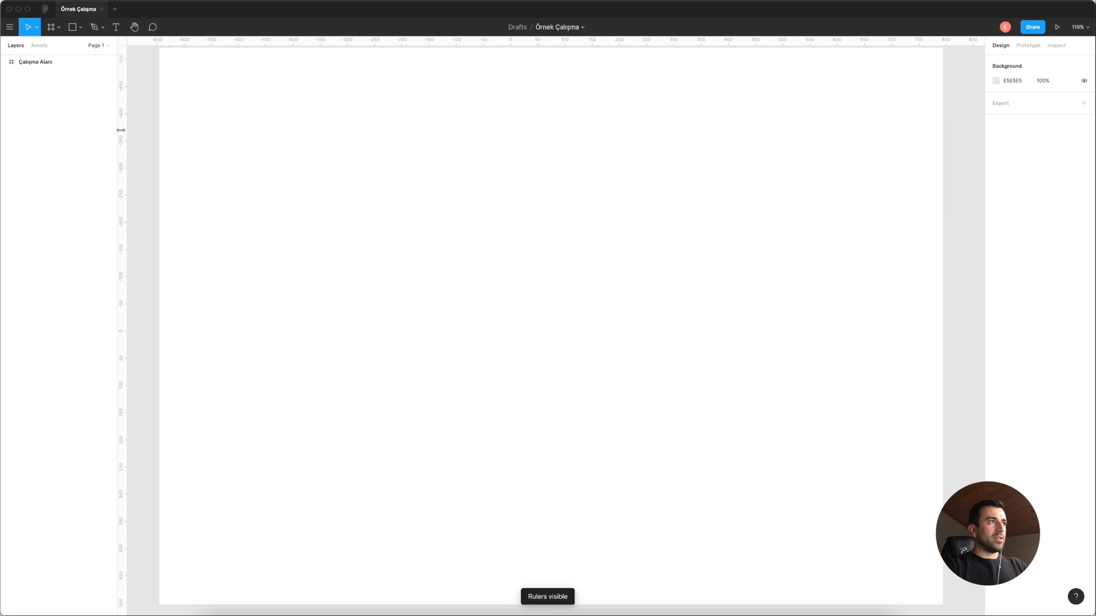
Try a vertical guide at about X 116 in the frame, remove it, and review the zoom and view options.
left_click_drag(120, 130, 222, 115)
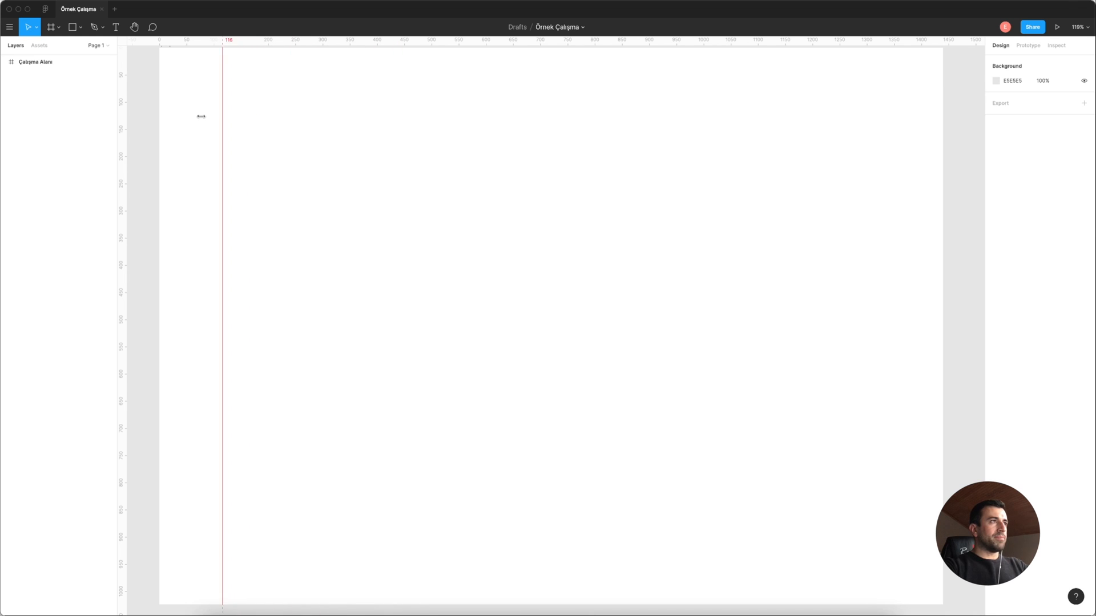
left_click(1080, 27)
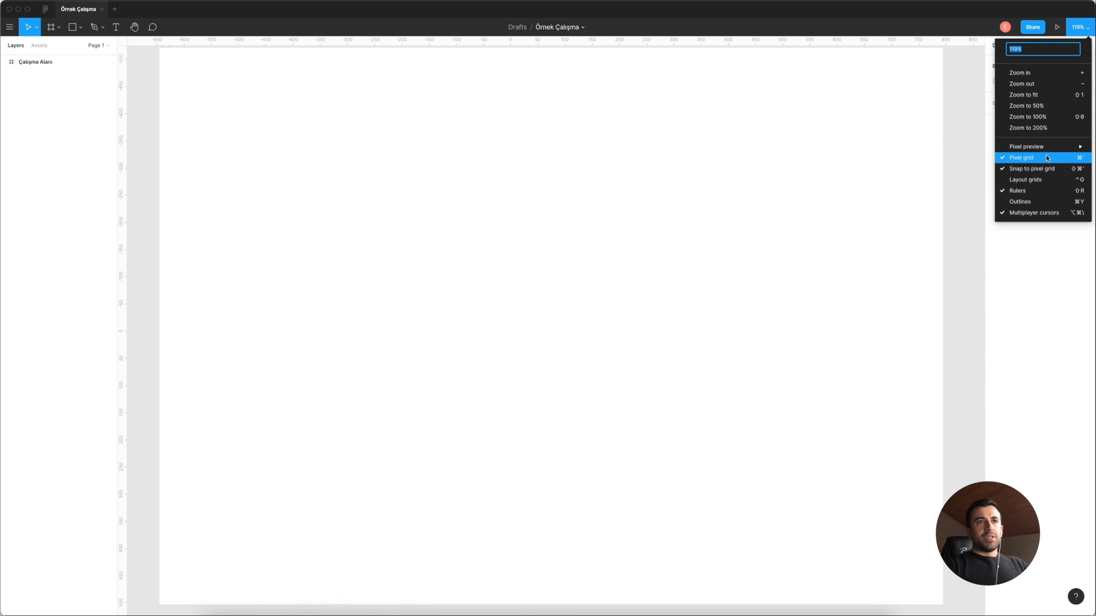
mouse_move(1049, 151)
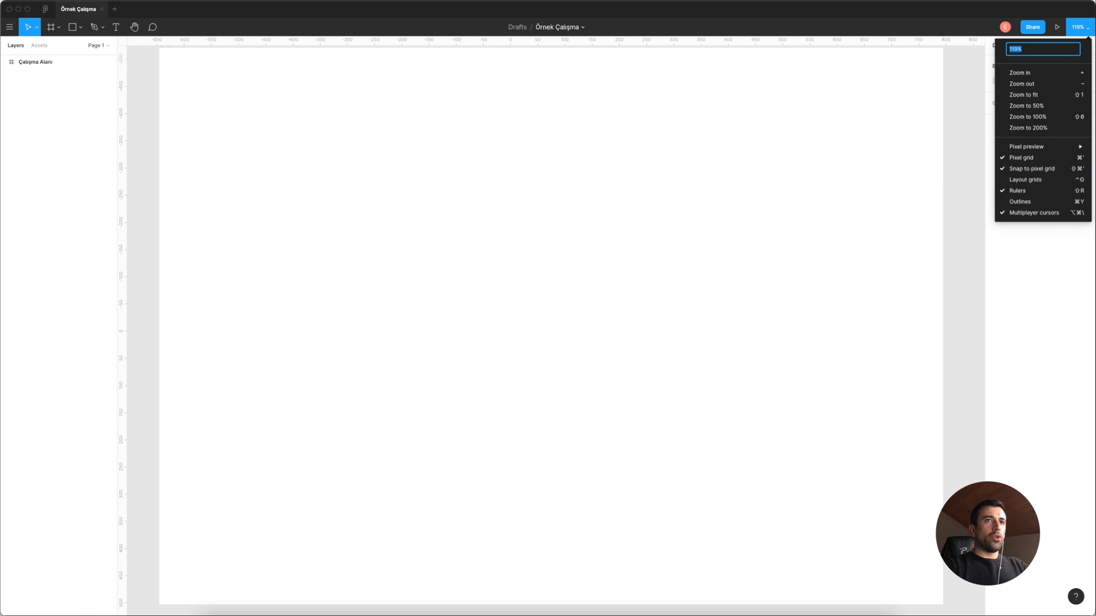
left_click(1087, 31)
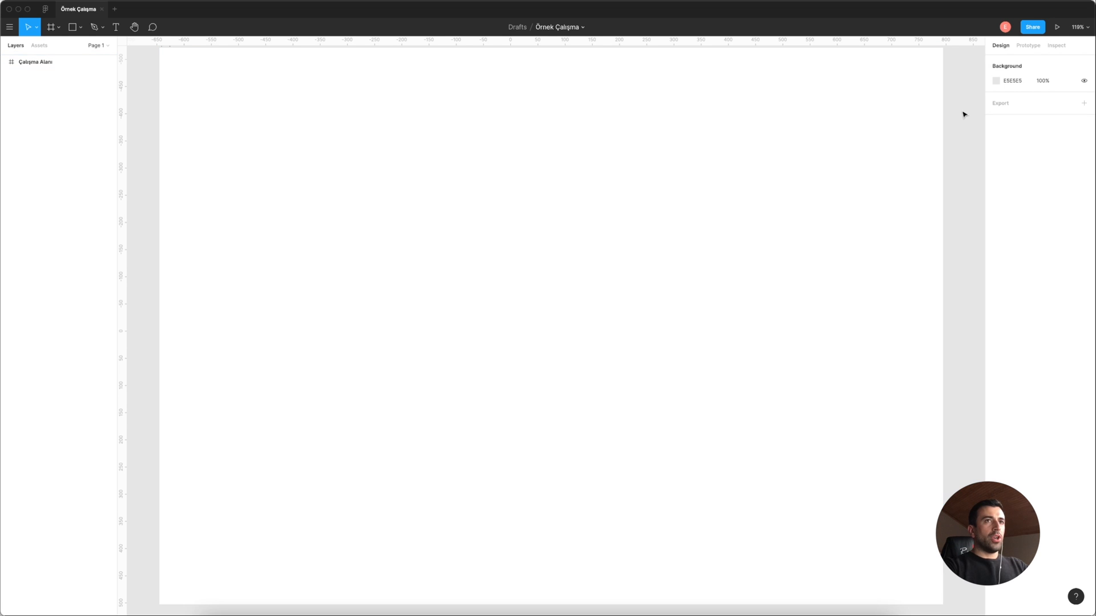
Zoom the canvas out, return it to 100%, and bring the whole frame into view.
key("minus")
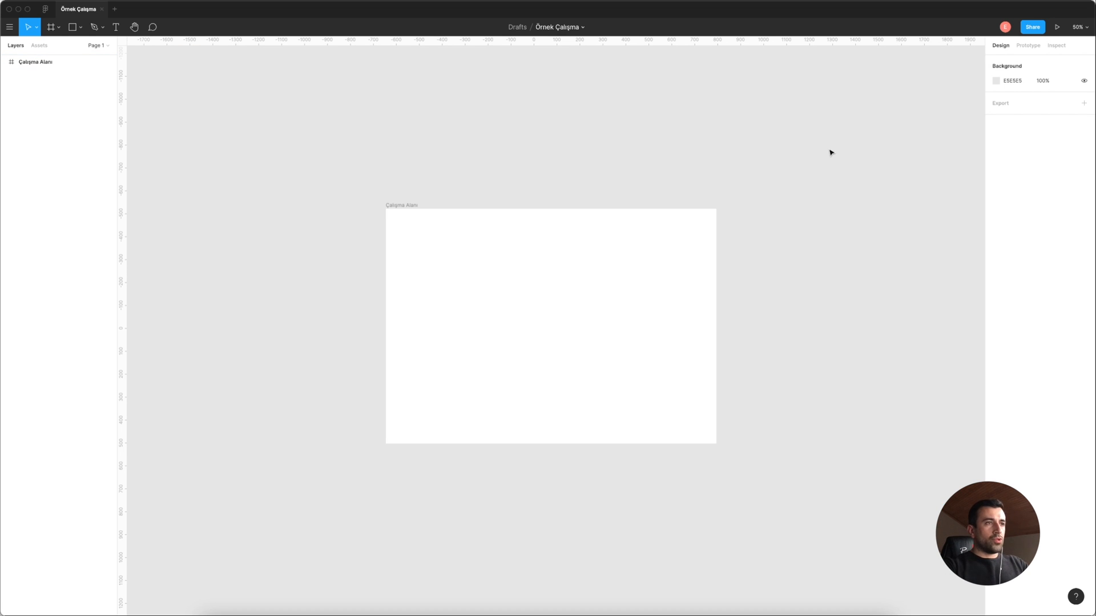
key("shift+0")
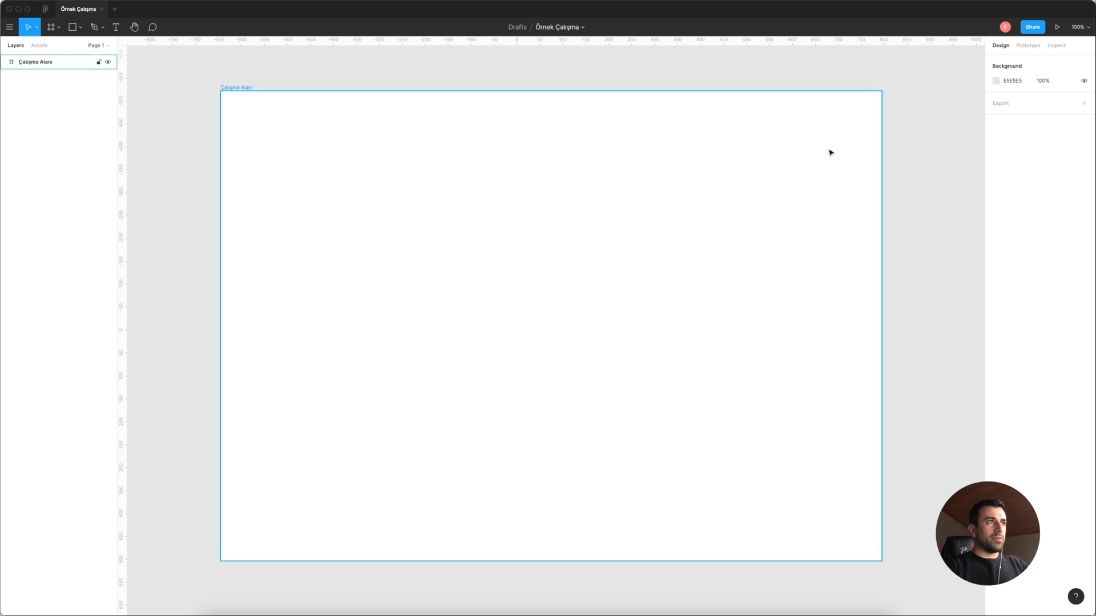
left_click_drag(819, 149, 780, 153)
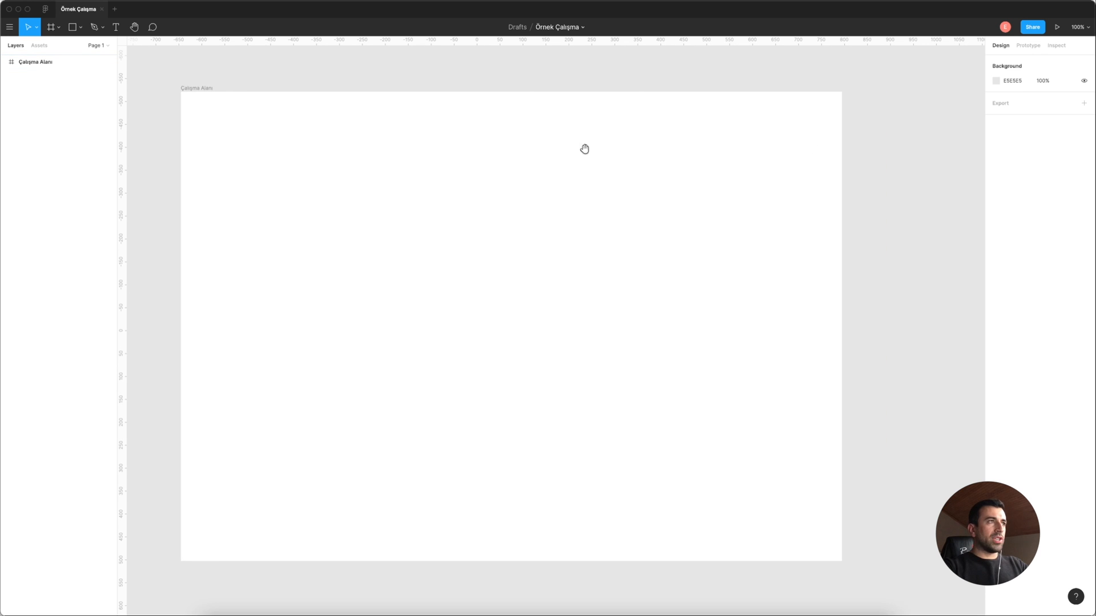
left_click_drag(873, 159, 892, 162)
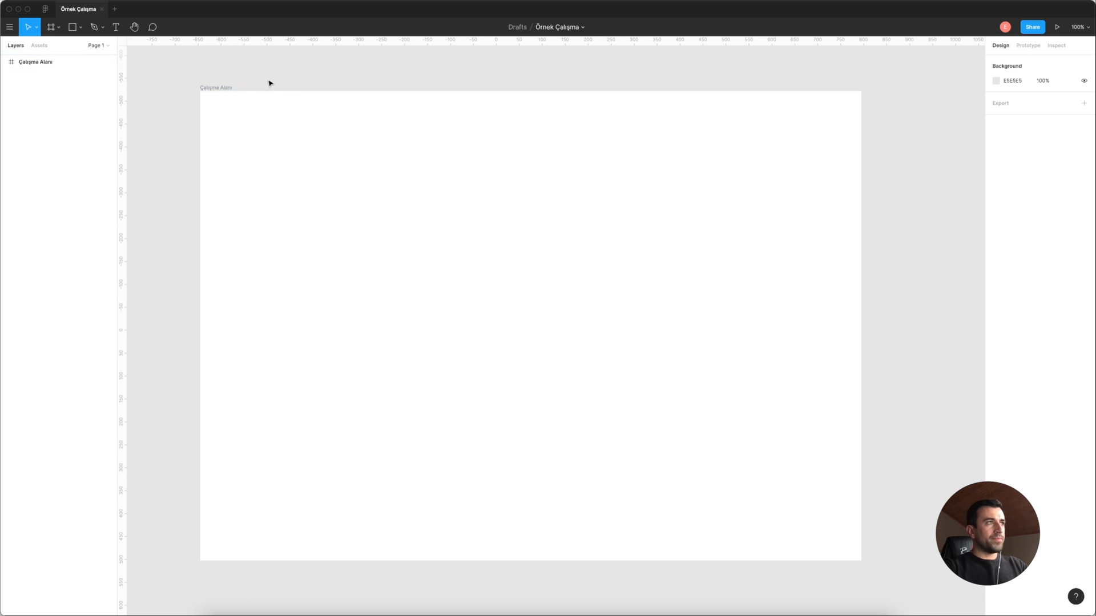
Leave the frame's name as it is and hide the canvas rulers.
left_click(223, 89)
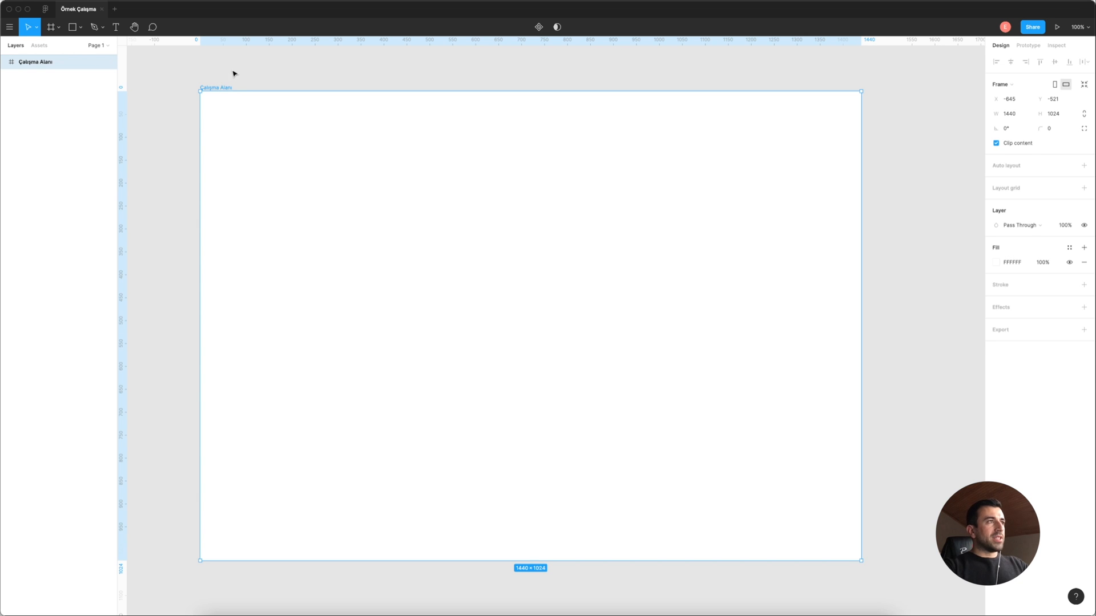
key("super+r")
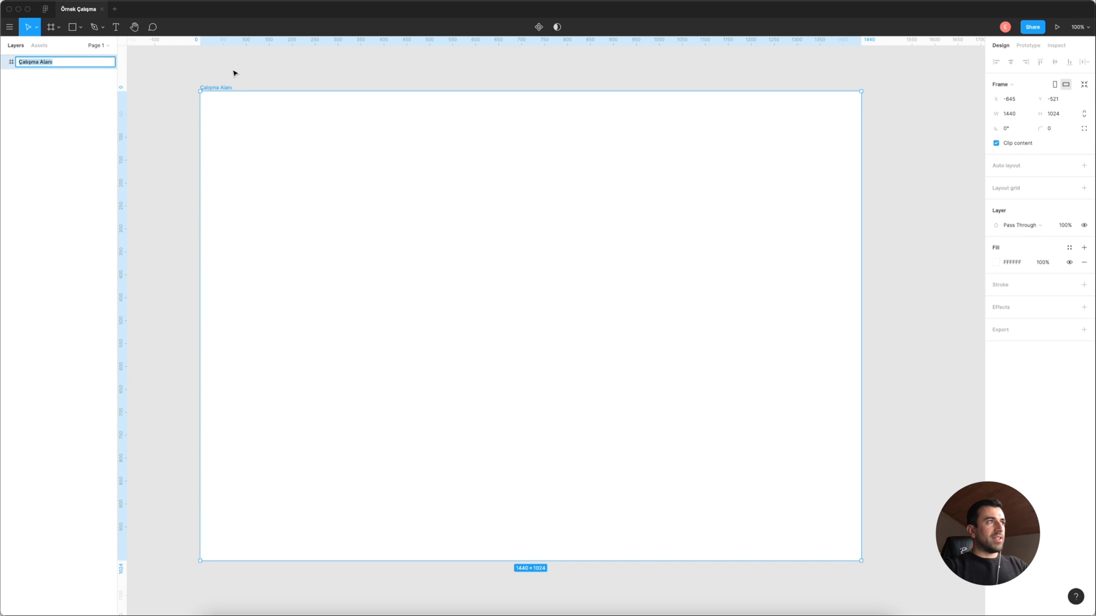
left_click(234, 73)
left_click(1078, 27)
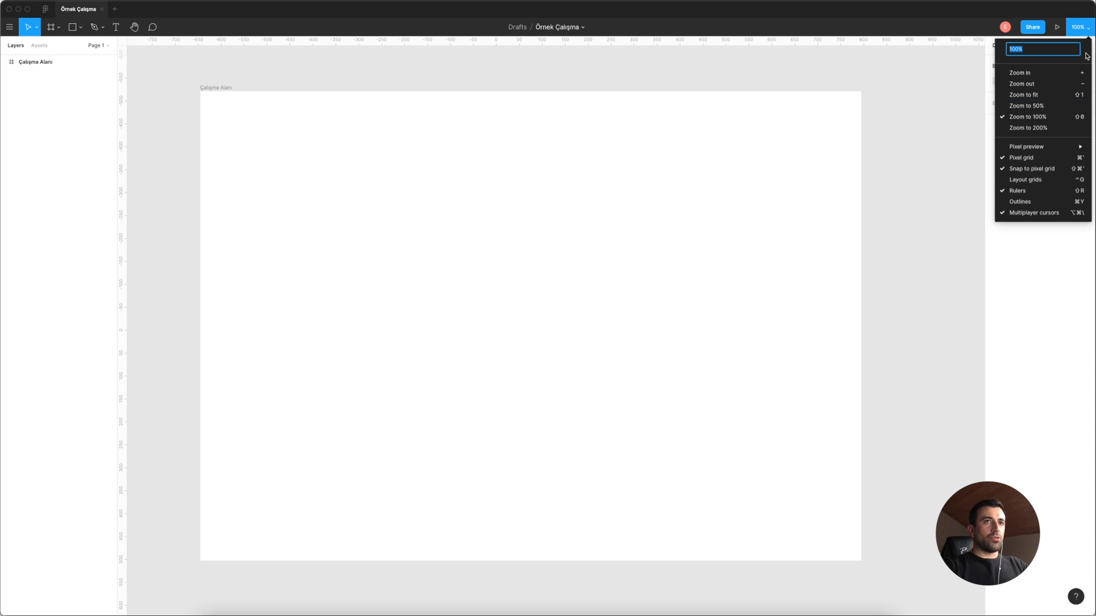
left_click(1049, 193)
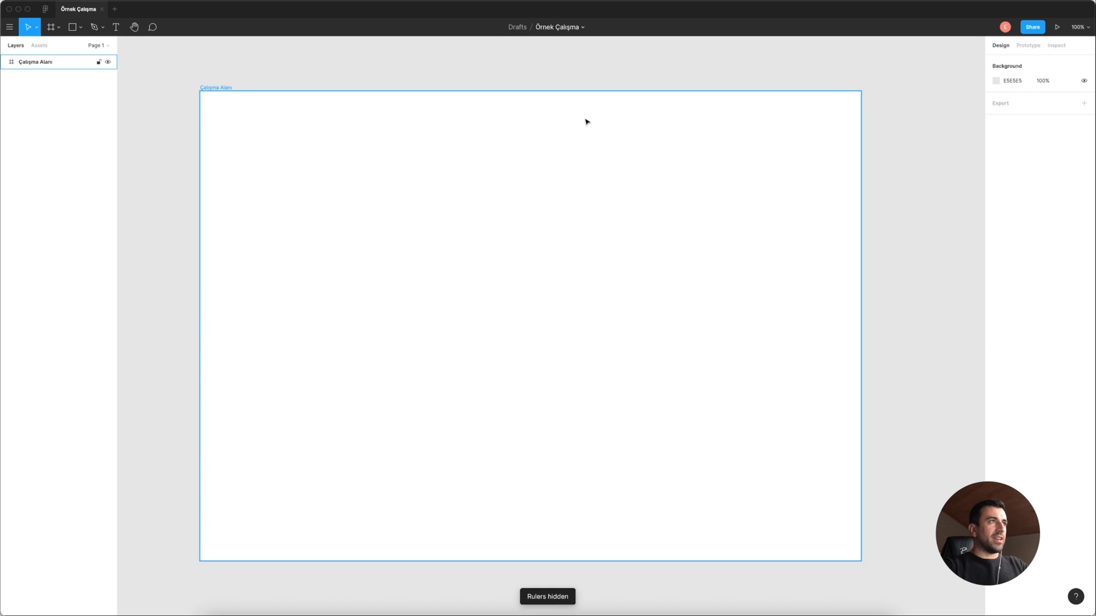
Try a rectangle about 367 × 316 in the Çalışma Alanı frame, compare its properties with the frame's, and delete it.
left_click(218, 84)
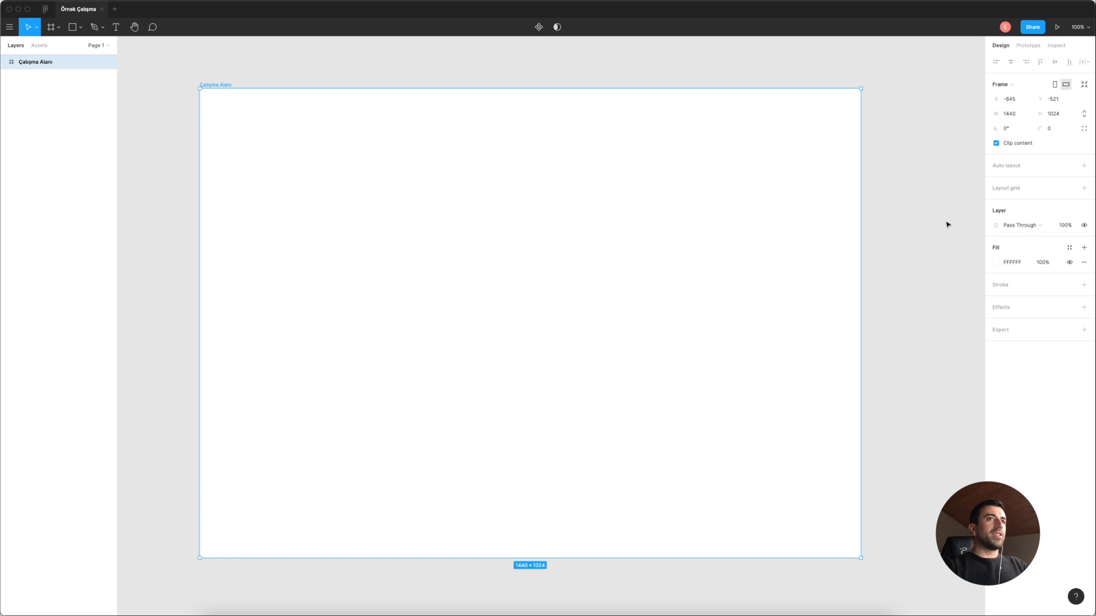
key("r")
left_click_drag(344, 171, 513, 316)
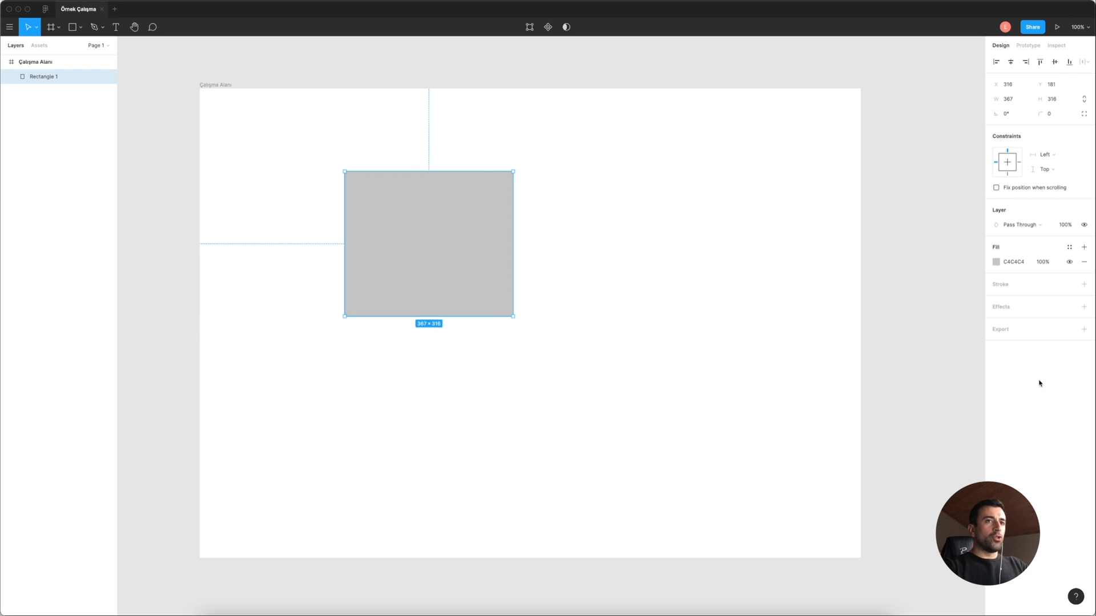
left_click(215, 85)
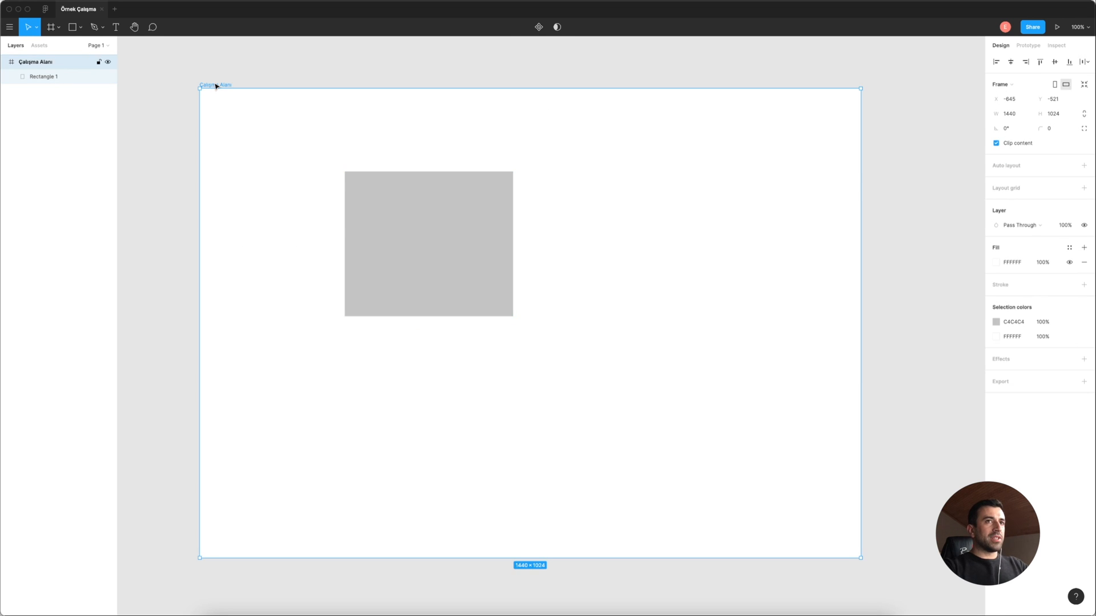
left_click(423, 241)
key("Delete")
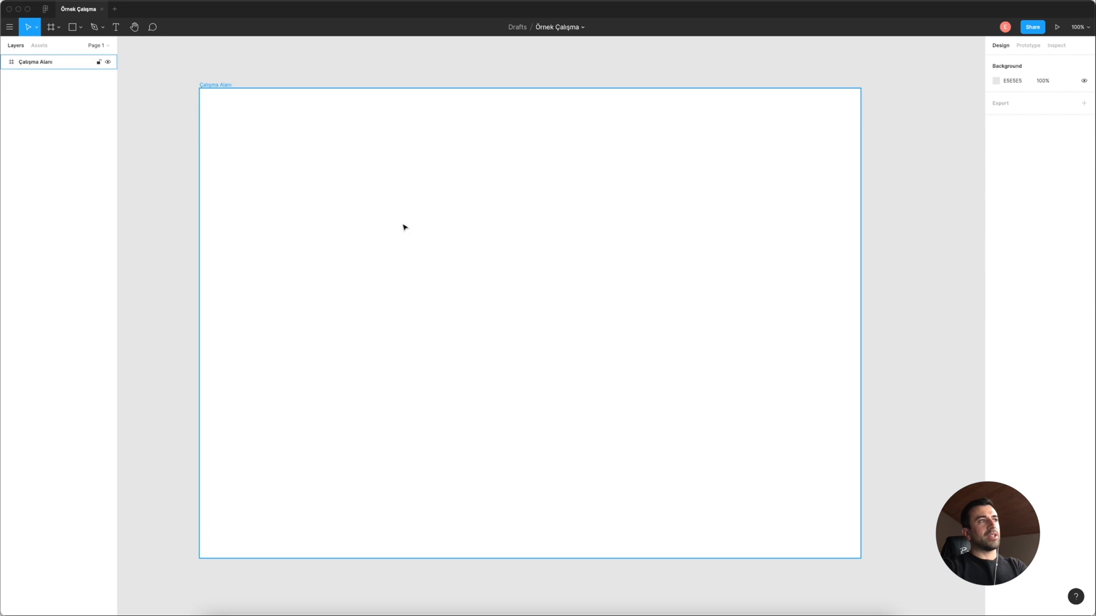
Draw a rectangle about 345 × 272 in the upper middle of the Çalışma Alanı frame.
left_click(225, 99)
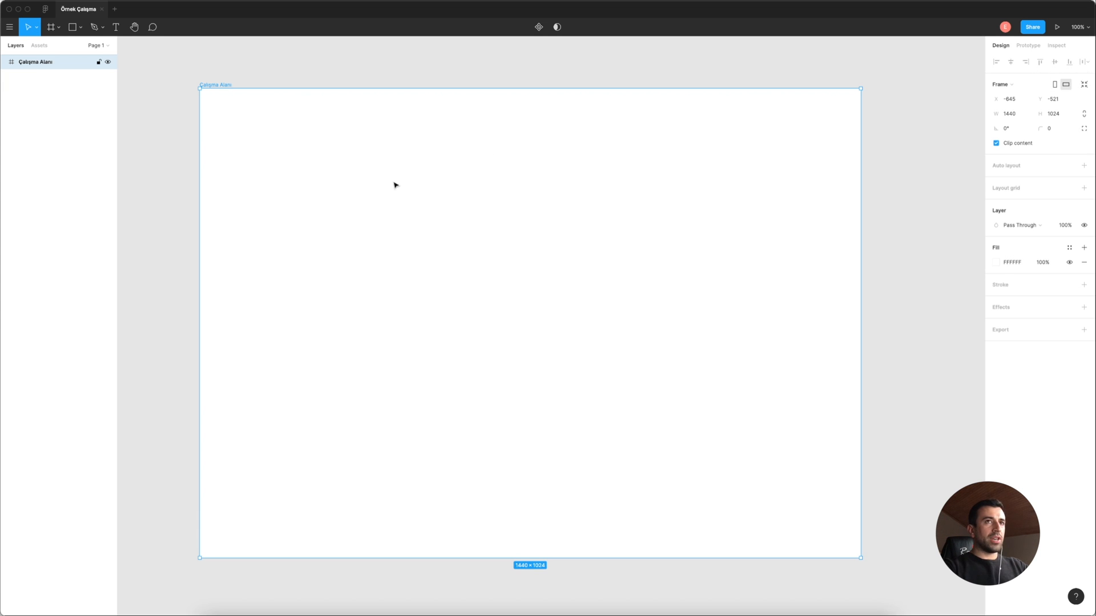
key("r")
left_click_drag(369, 178, 527, 302)
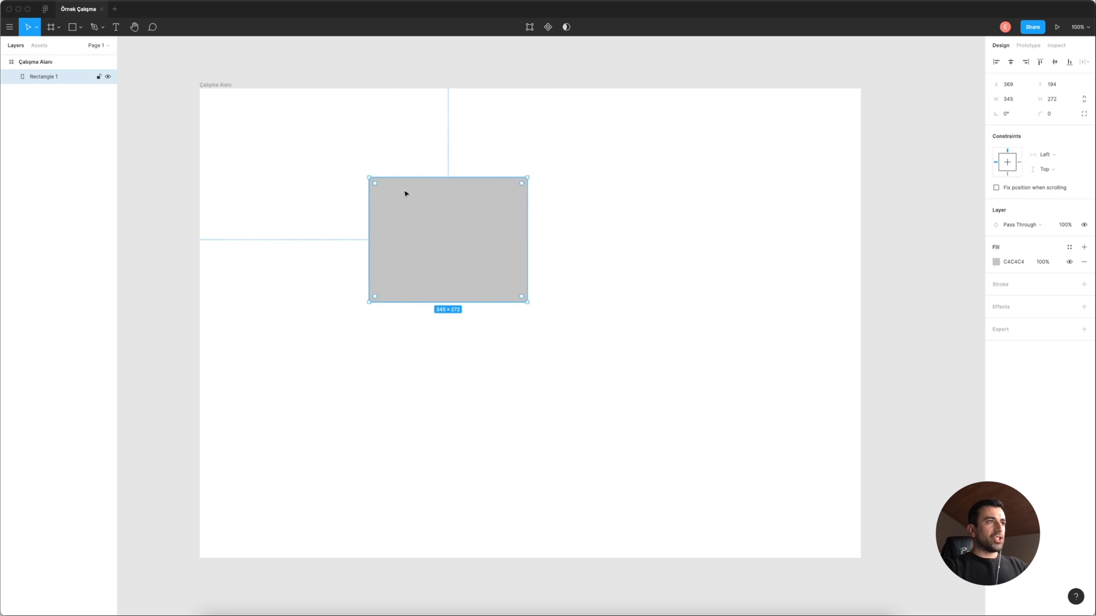
Try aligning the rectangle to the frame's left and top edges and to its vertical and horizontal centers, and delete it.
left_click(996, 62)
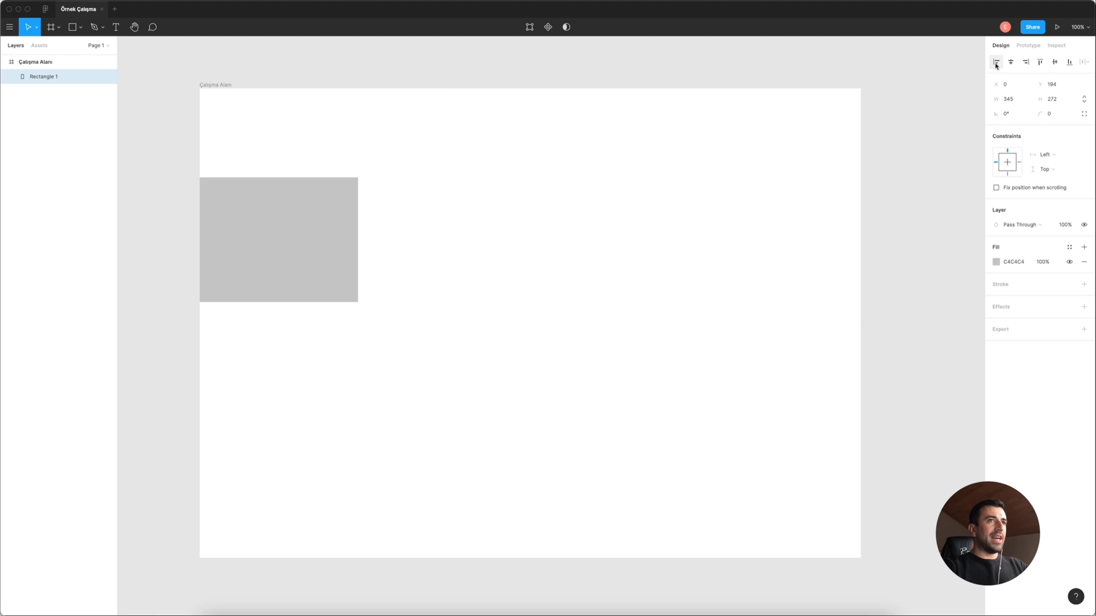
left_click(1039, 63)
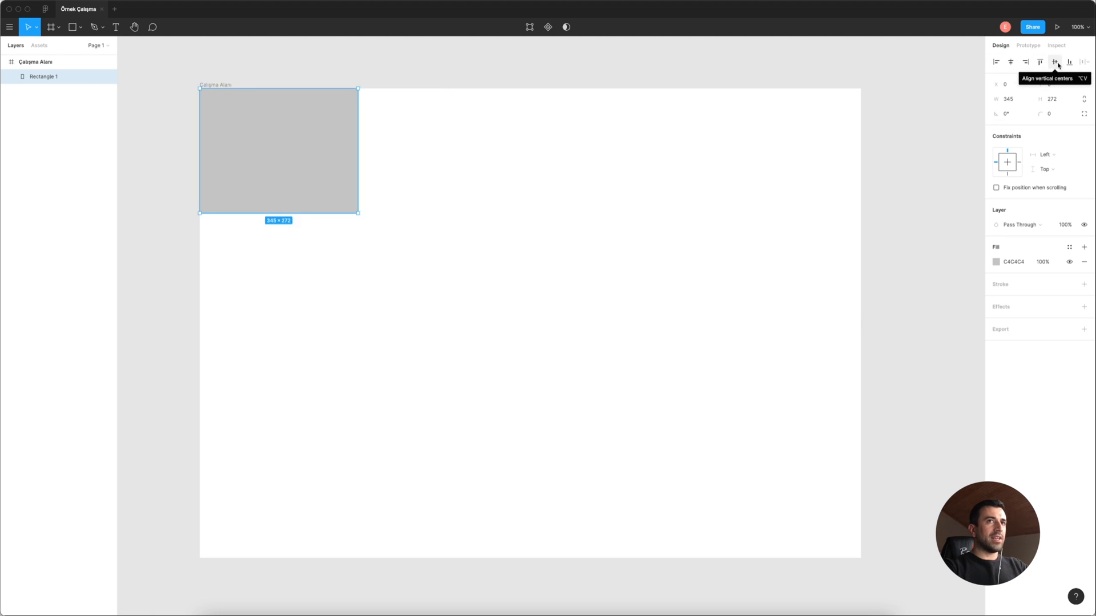
left_click(1065, 64)
left_click(1054, 62)
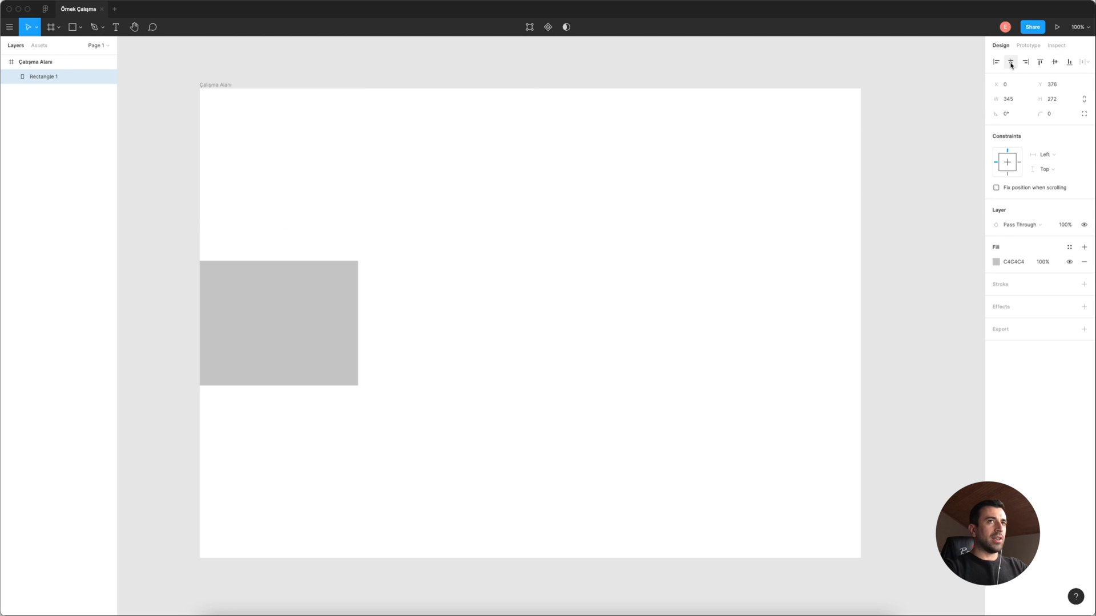
left_click(1010, 62)
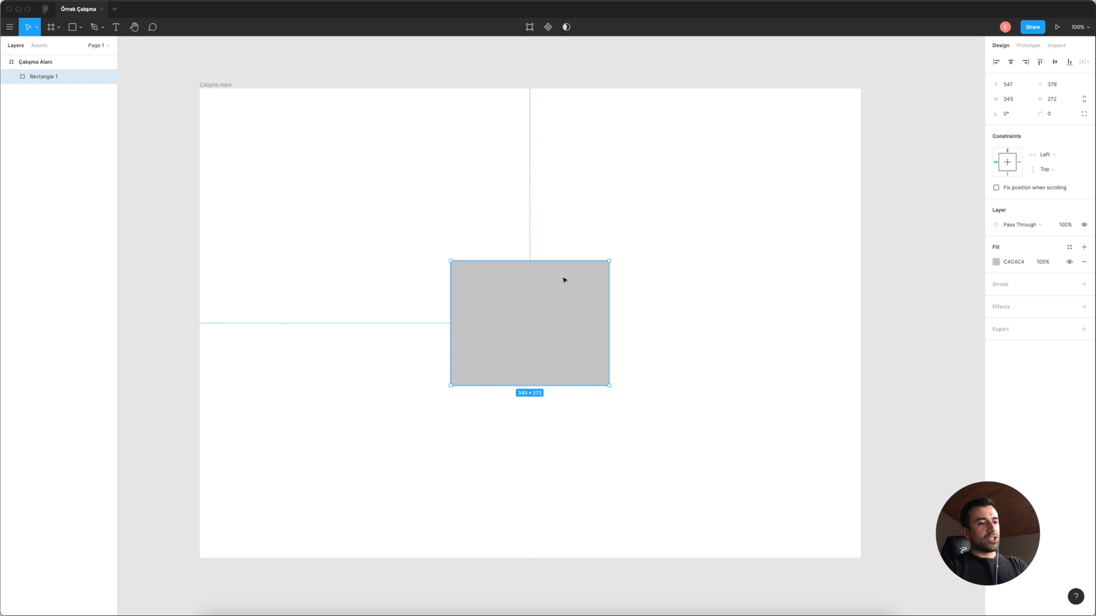
left_click_drag(562, 281, 562, 268)
key("Delete")
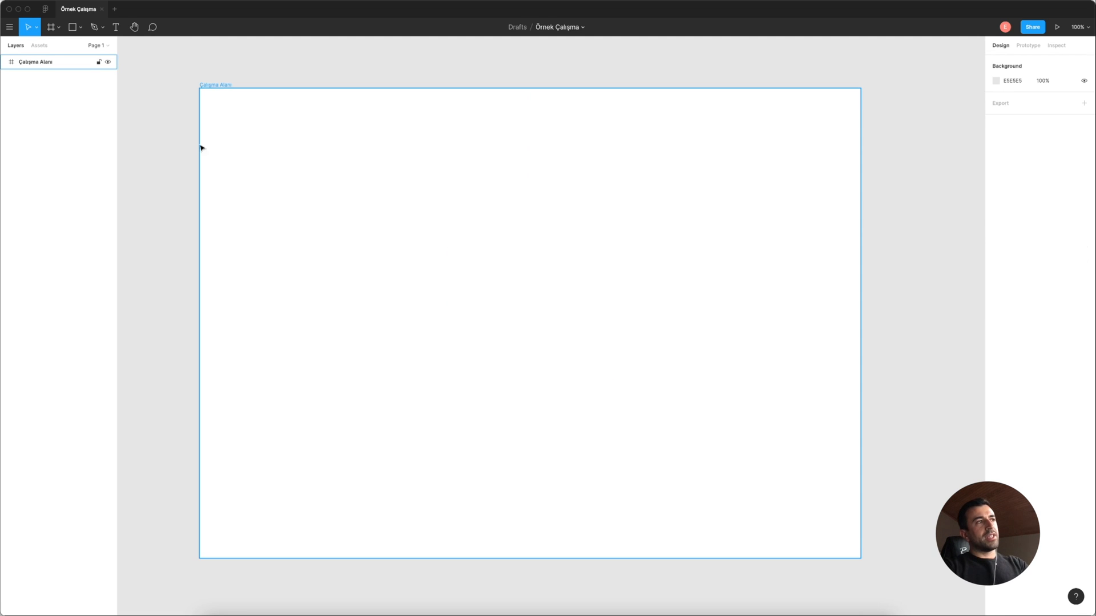
Try the iPad mini 768×1024 size preset on the Çalışma Alanı frame and undo it.
left_click(220, 86)
left_click(1019, 110)
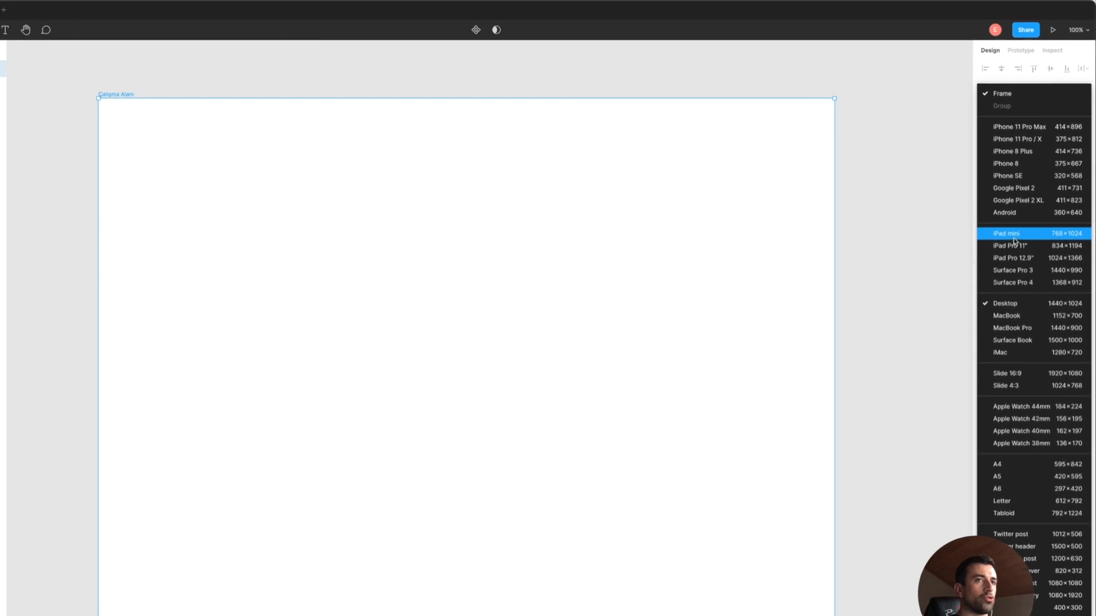
left_click(1014, 235)
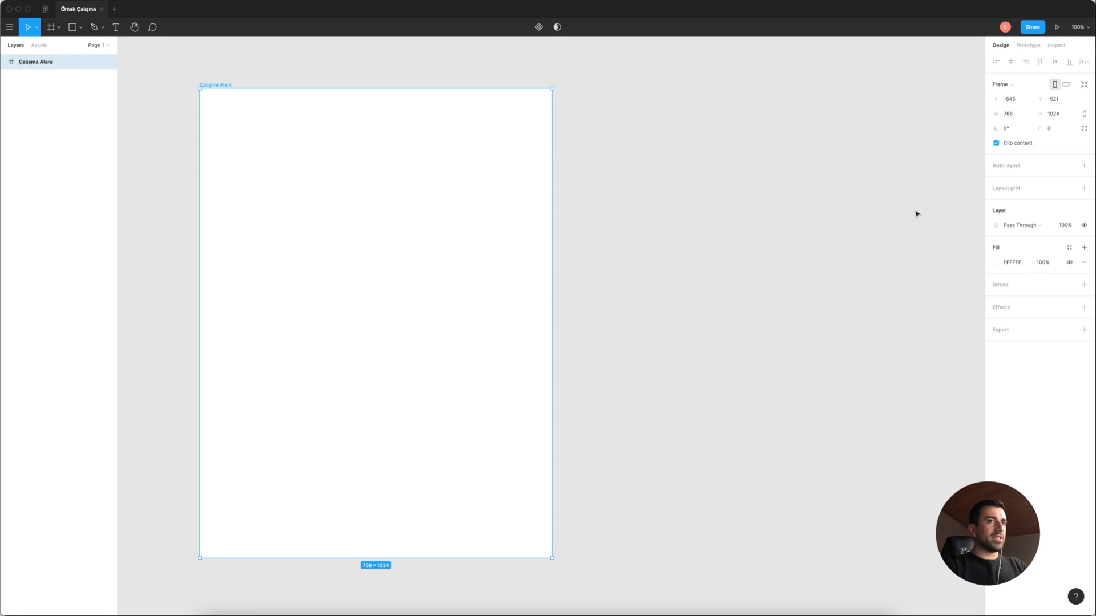
key("ctrl+z")
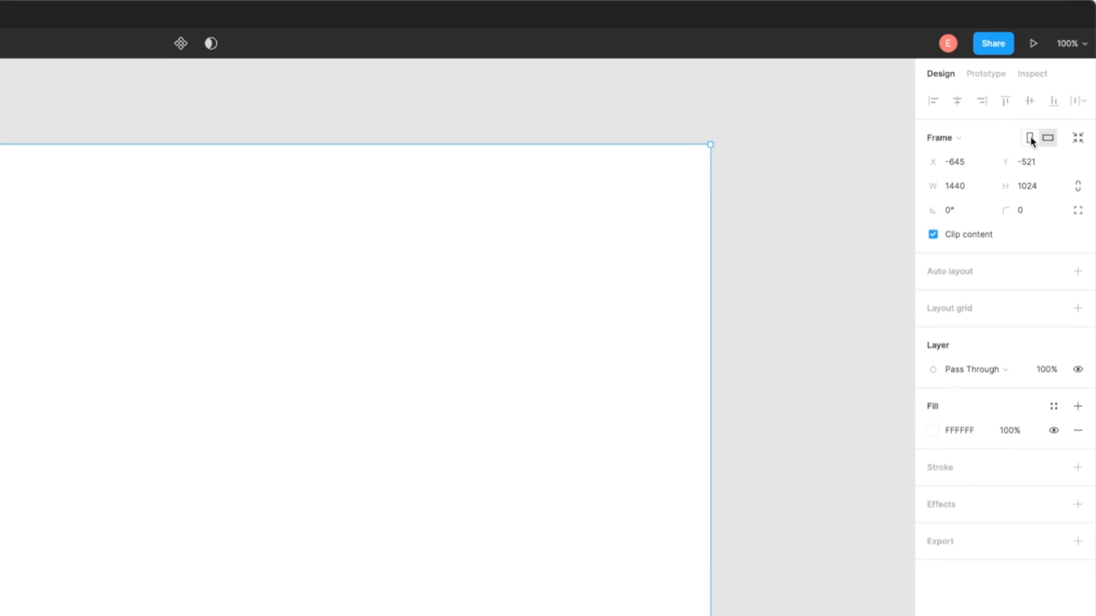
Set the Çalışma Alanı frame's position to X 0 and Y 0.
left_click(960, 171)
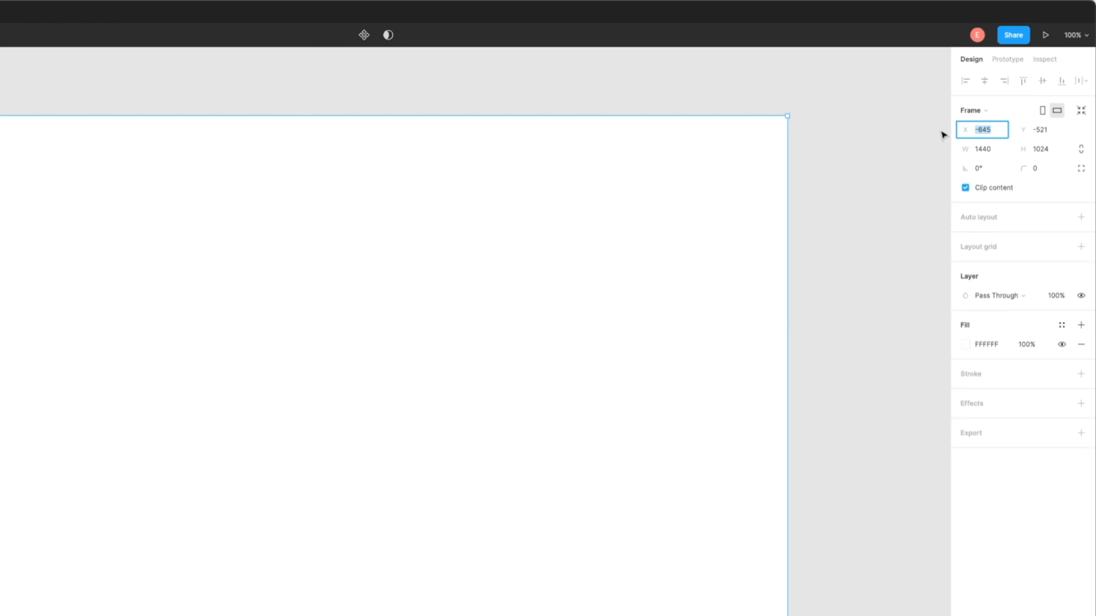
type("0")
key("Return")
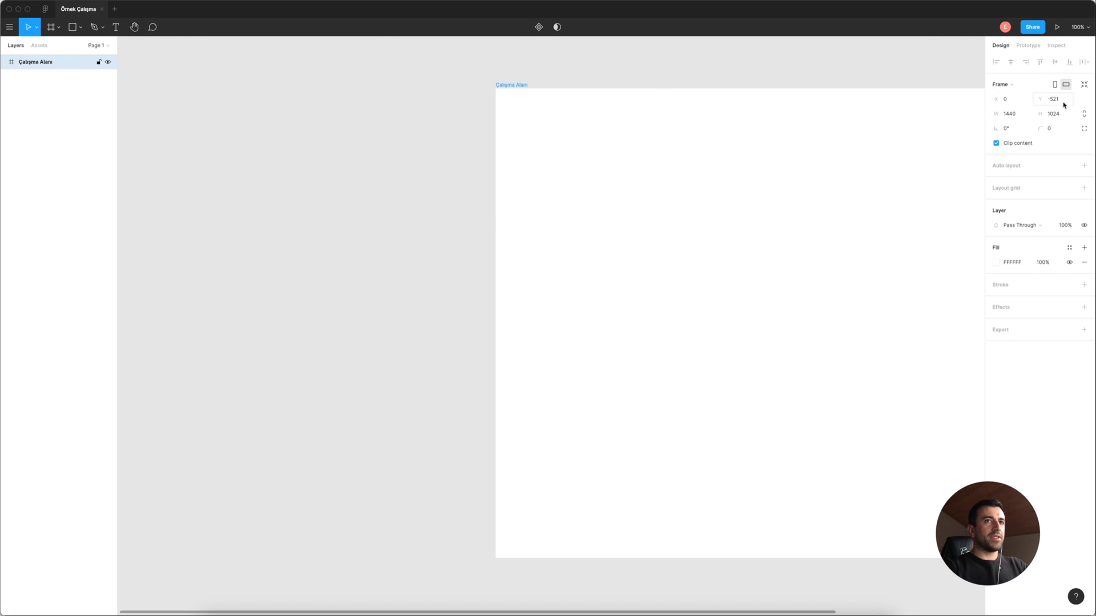
left_click(1053, 101)
type("0")
key("Return")
left_click(665, 223)
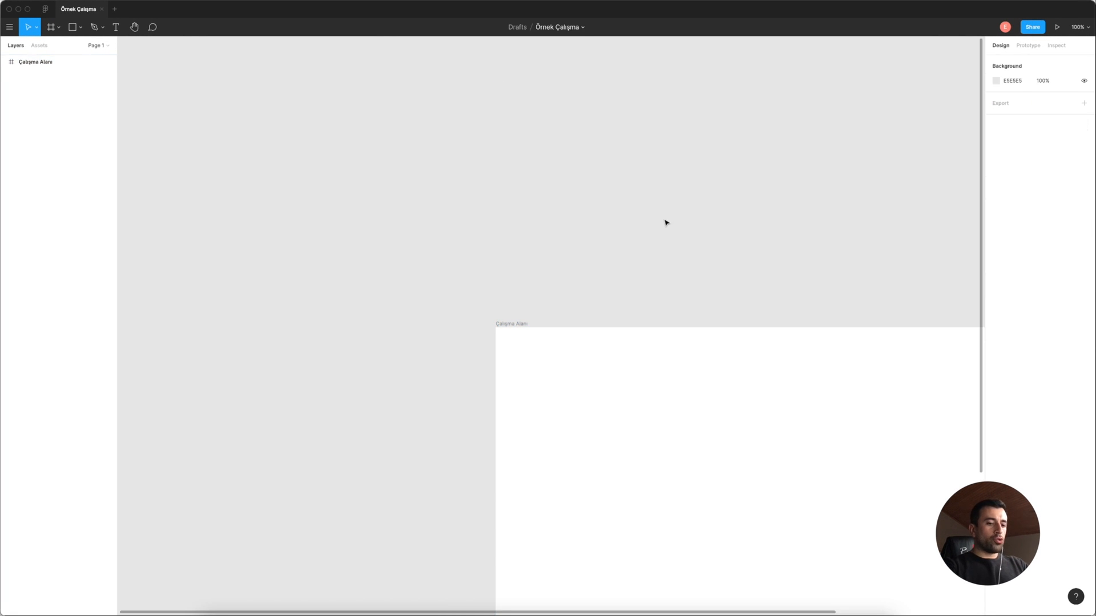
Find the repositioned frame on the canvas and bring it back into view at 100% zoom.
key("minus")
key("minus")
left_click_drag(672, 261, 550, 201)
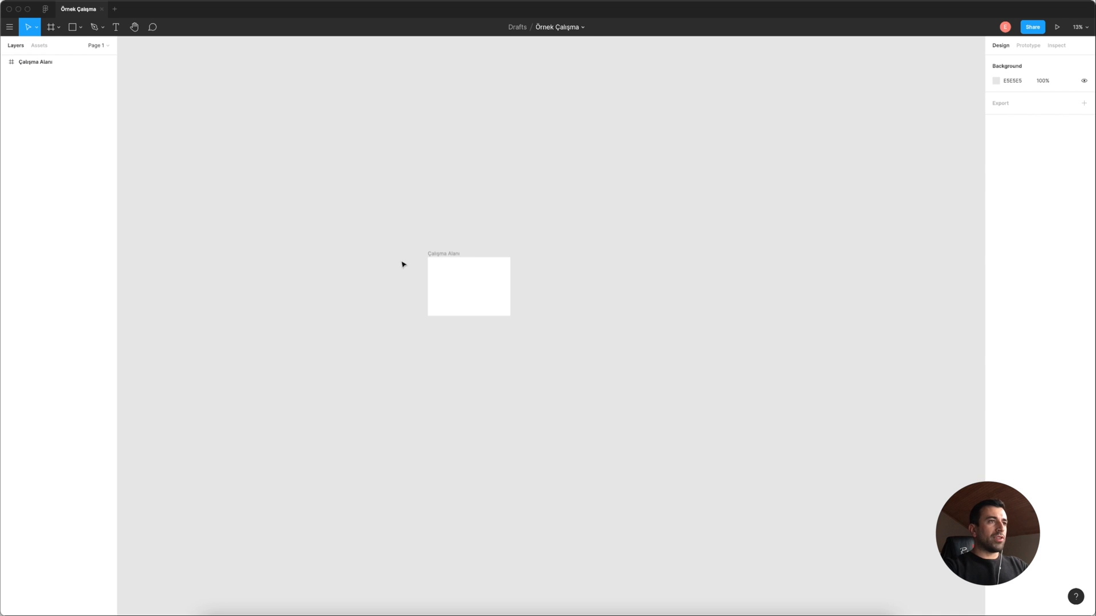
key("z")
left_click(450, 261)
left_click(450, 261)
left_click(450, 261)
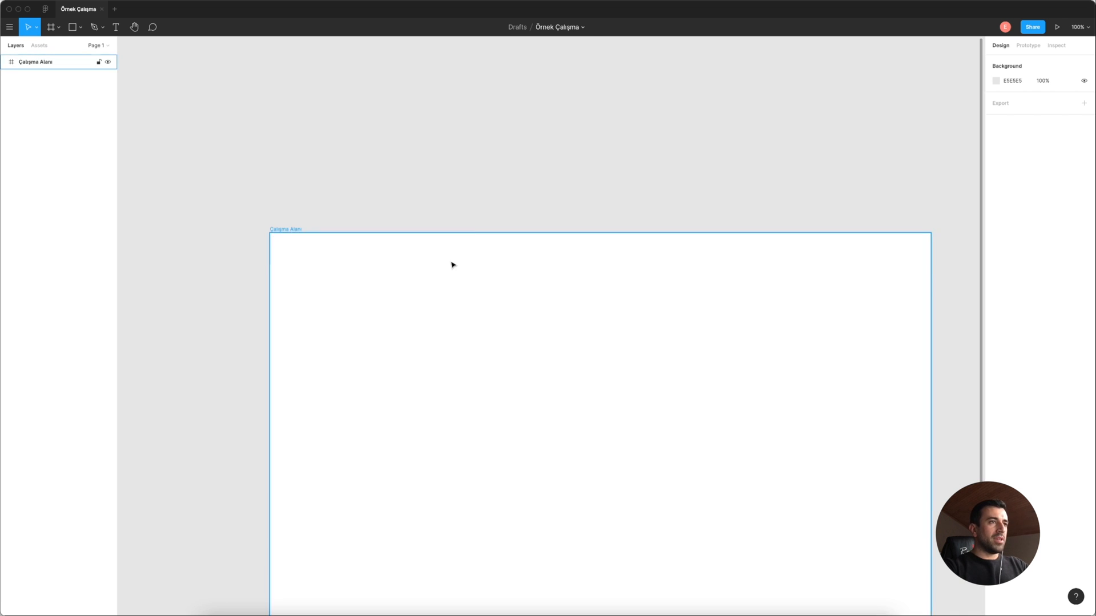
left_click_drag(489, 204, 408, 74)
Try scrubbing the frame's width to 1441 and set it back to 1440.
left_click(742, 171)
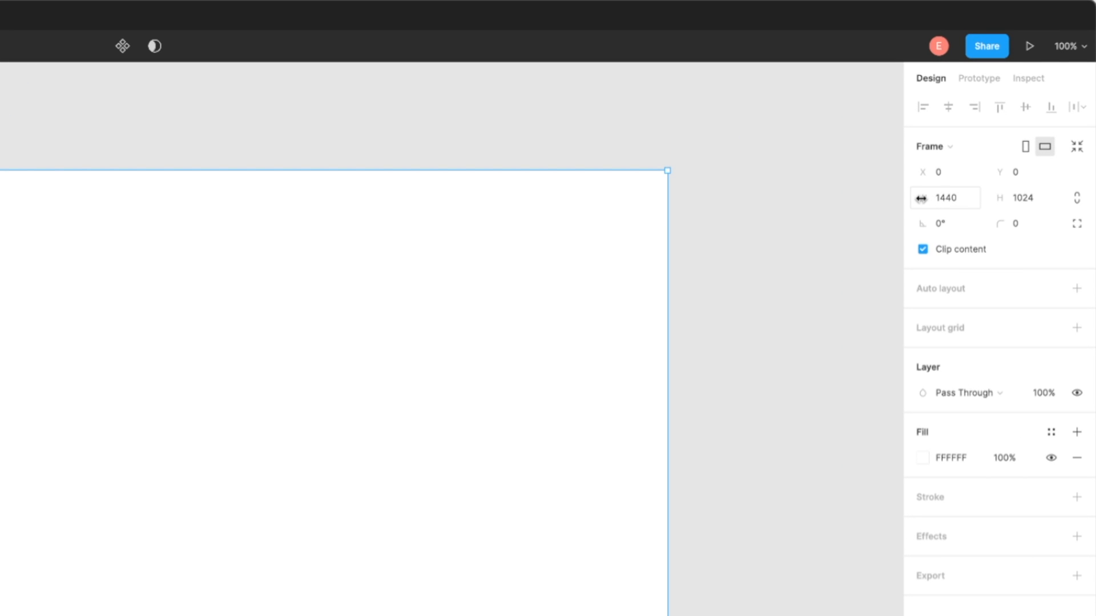
left_click(921, 198)
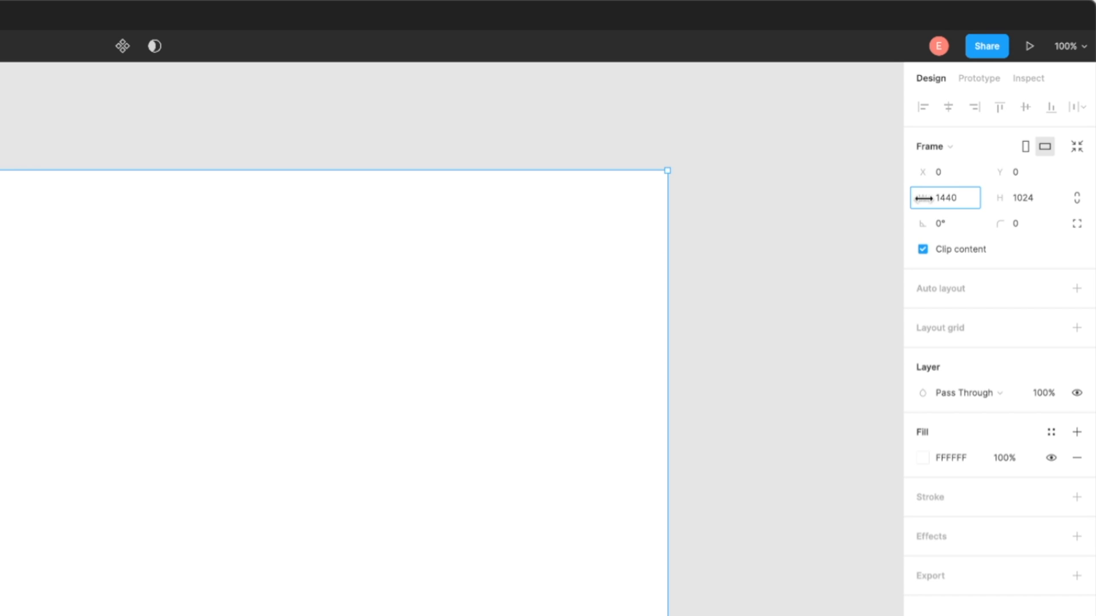
mouse_move(923, 198)
left_mouse_down()
mouse_move(883, 200)
mouse_move(1020, 200)
mouse_move(835, 206)
mouse_move(958, 205)
mouse_move(895, 208)
mouse_move(914, 200)
left_mouse_up()
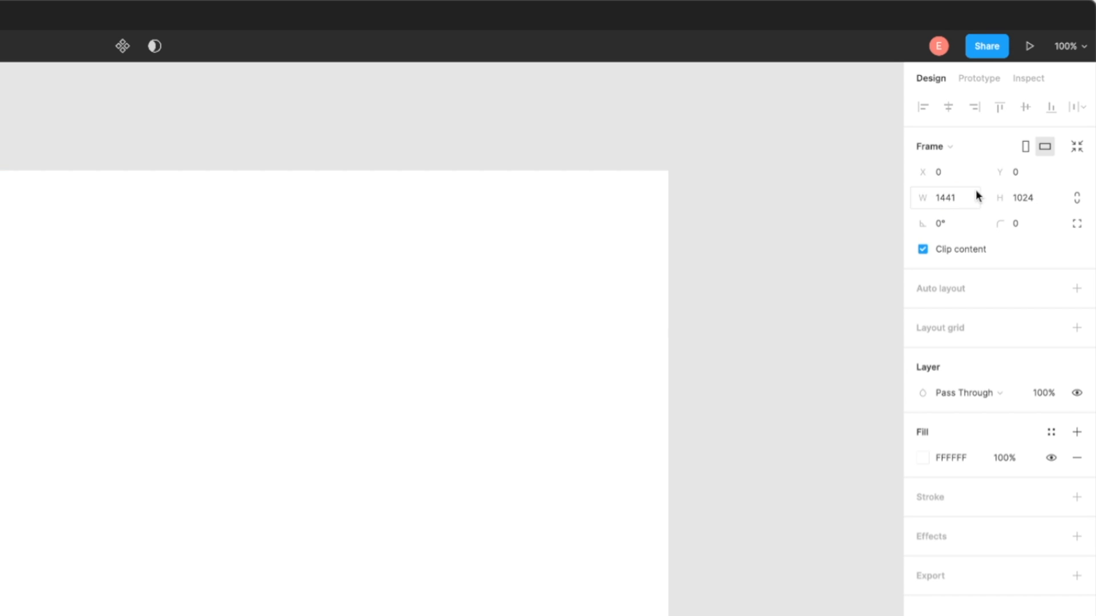
left_click(960, 200)
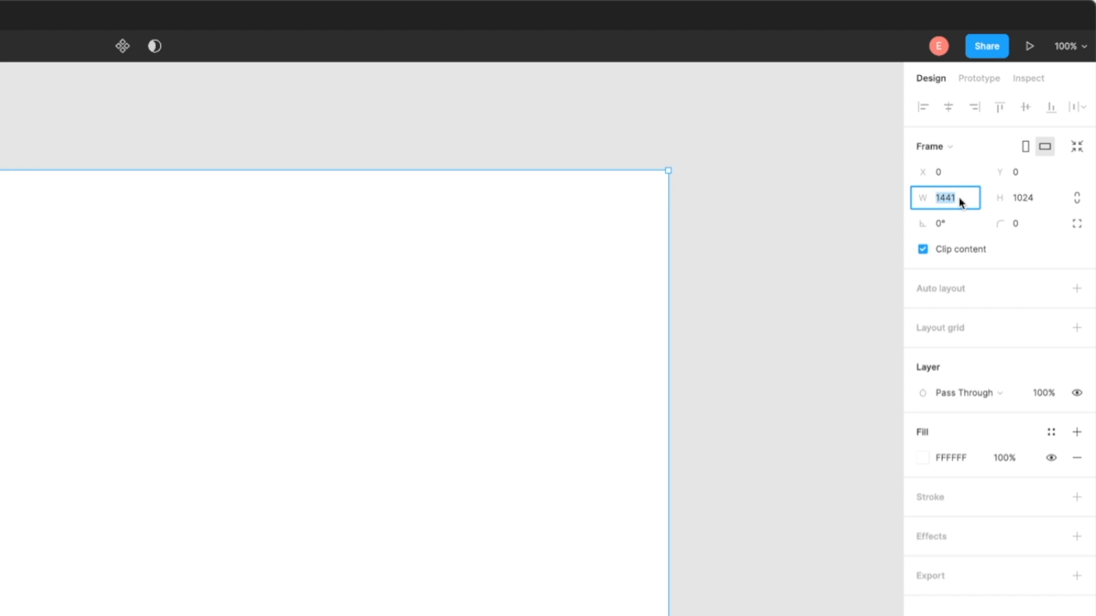
type("1440")
key("Return")
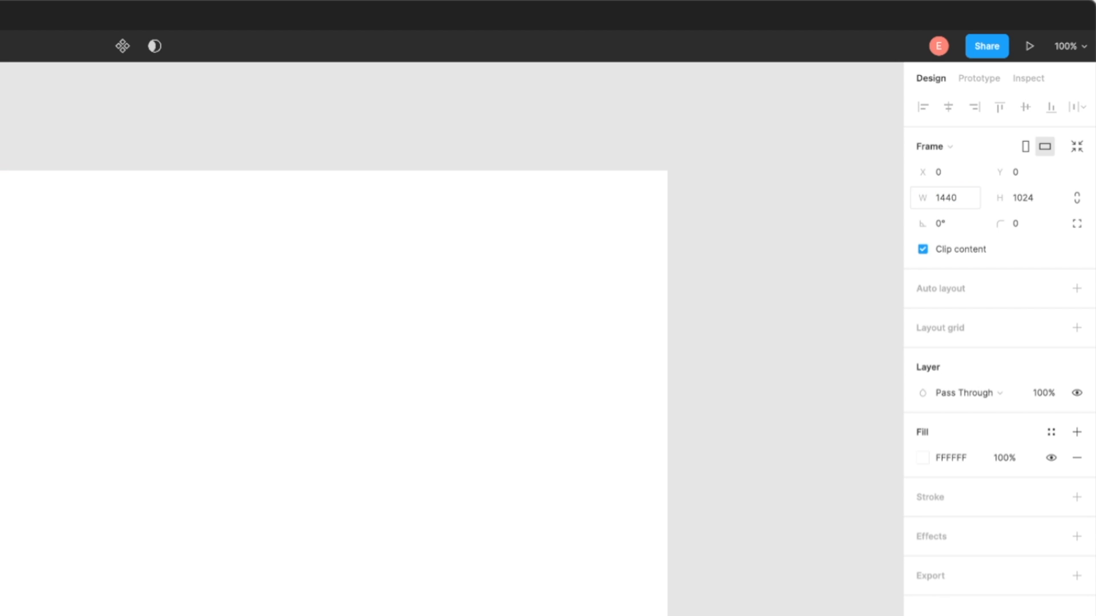
Try setting the Çalışma Alanı frame's width to 900 without constrained proportions and undo it.
left_click(1077, 199)
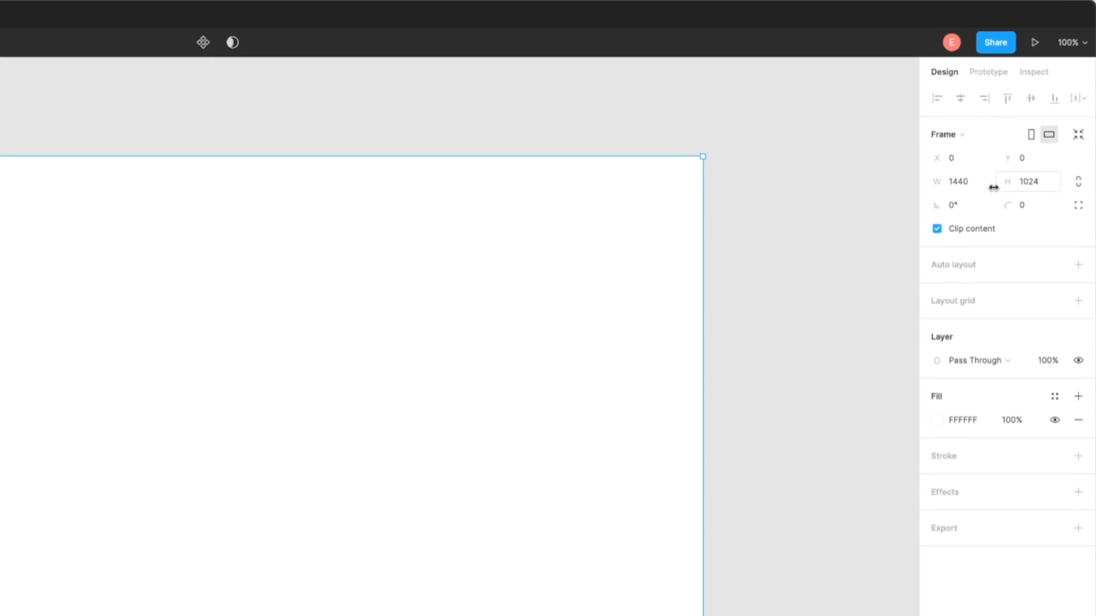
left_click(919, 200)
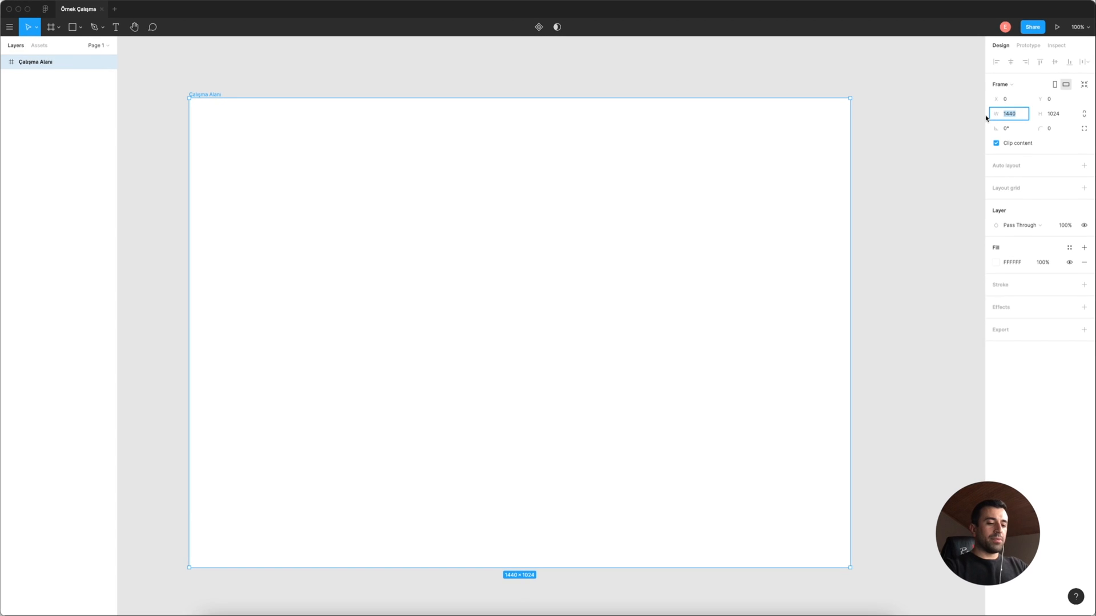
type("900")
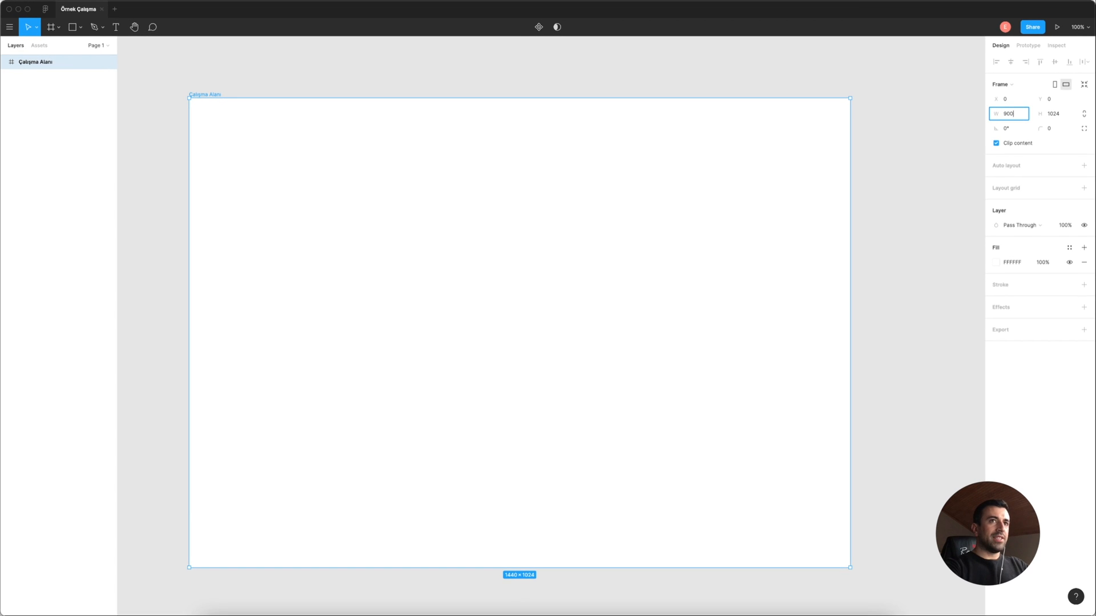
key("Return")
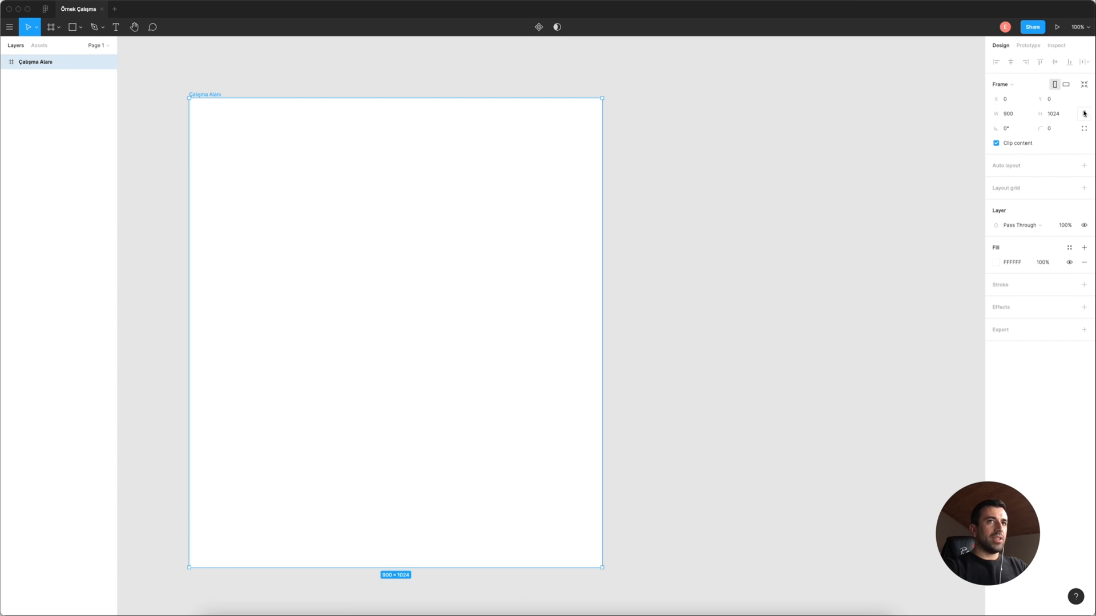
key("super+z")
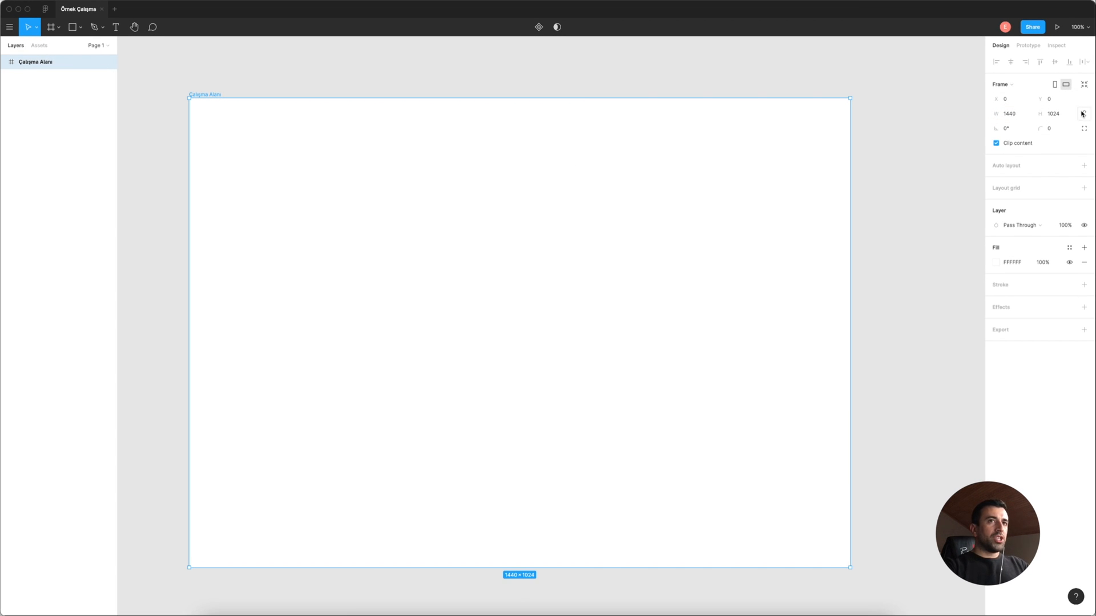
Turn on Constrain proportions for the frame, try a width of 900, and undo the resize.
left_click(1084, 115)
left_click(1023, 115)
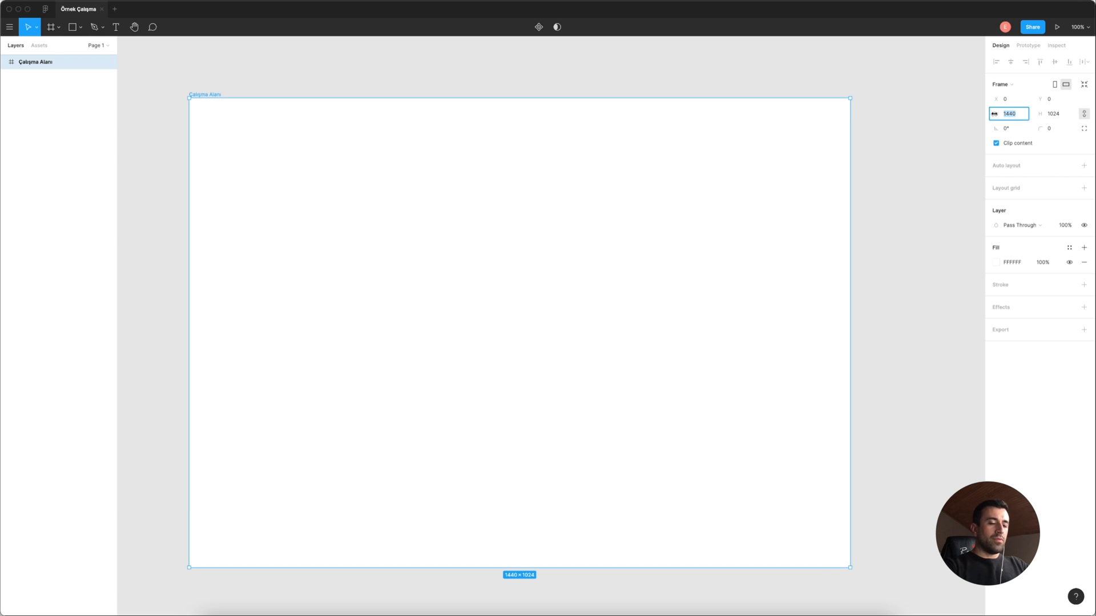
type("900")
key("Return")
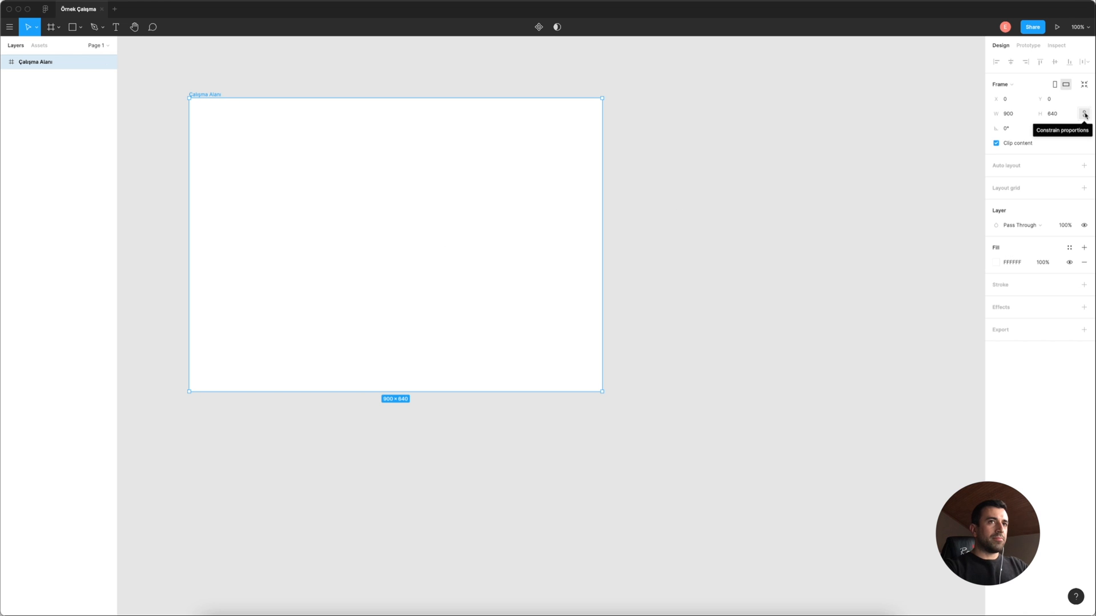
key("super+z")
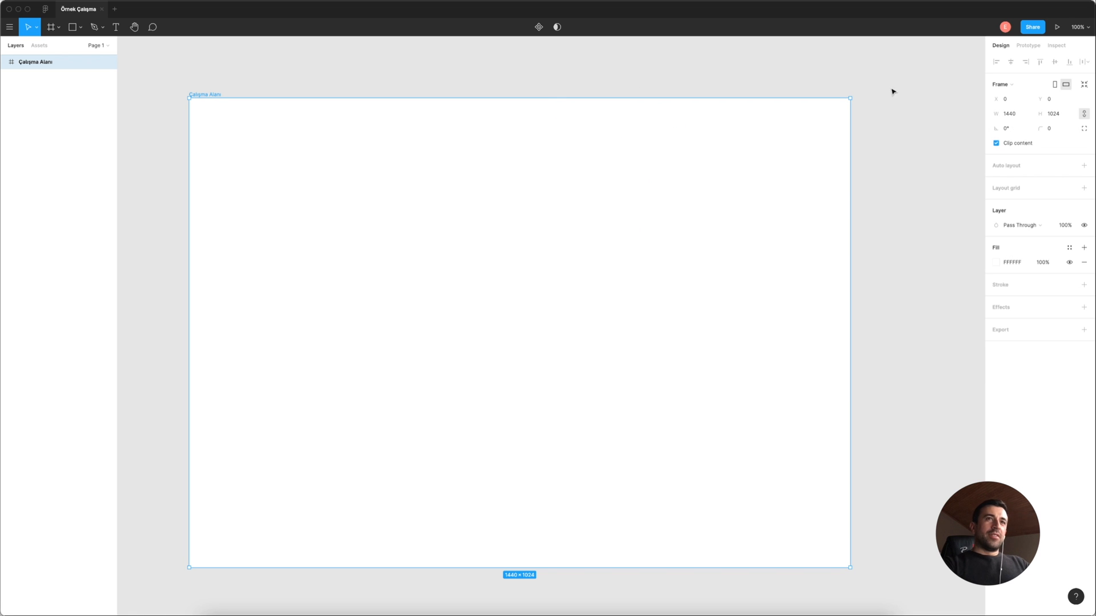
Try rotating the Çalışma Alanı frame by 50° and undo the rotation.
left_click(1016, 130)
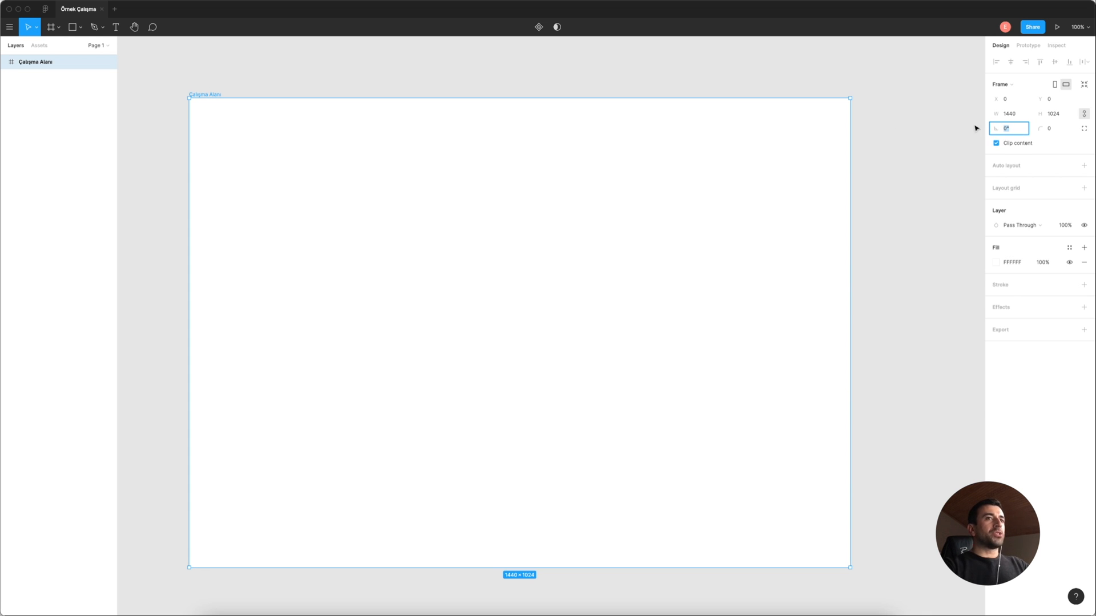
type("50")
key("Return")
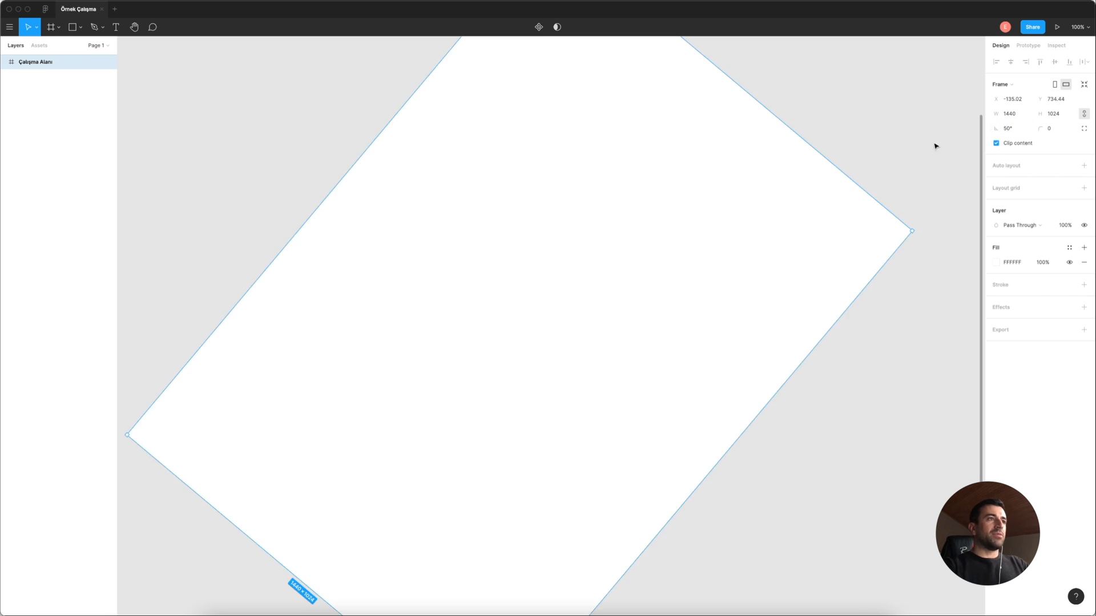
key("super+z")
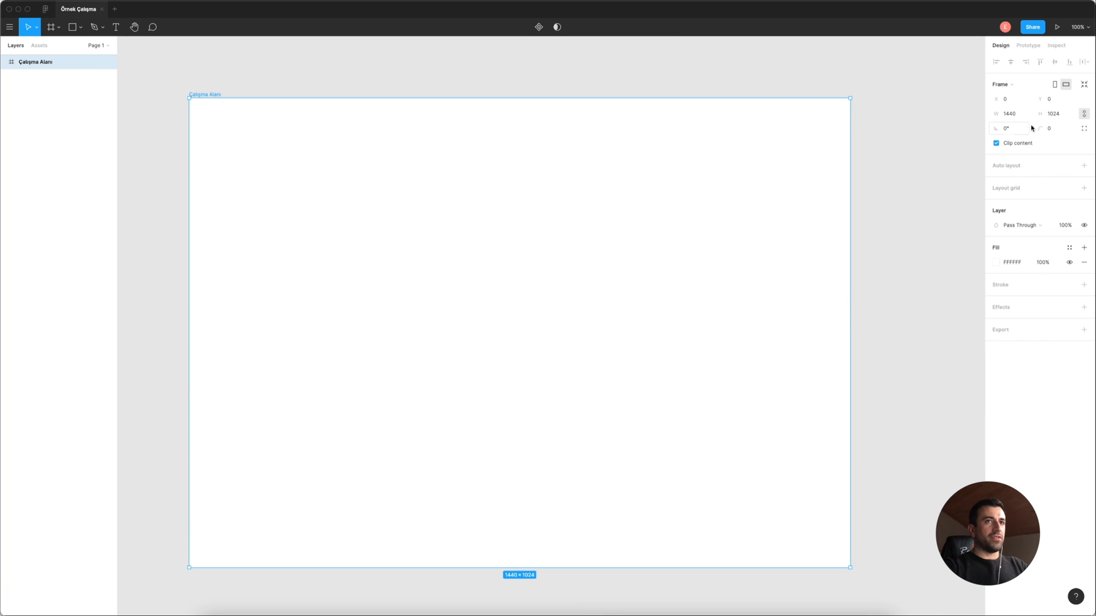
Try a uniform corner radius of 50 on the Çalışma Alanı frame and return it to 0.
left_click(1059, 131)
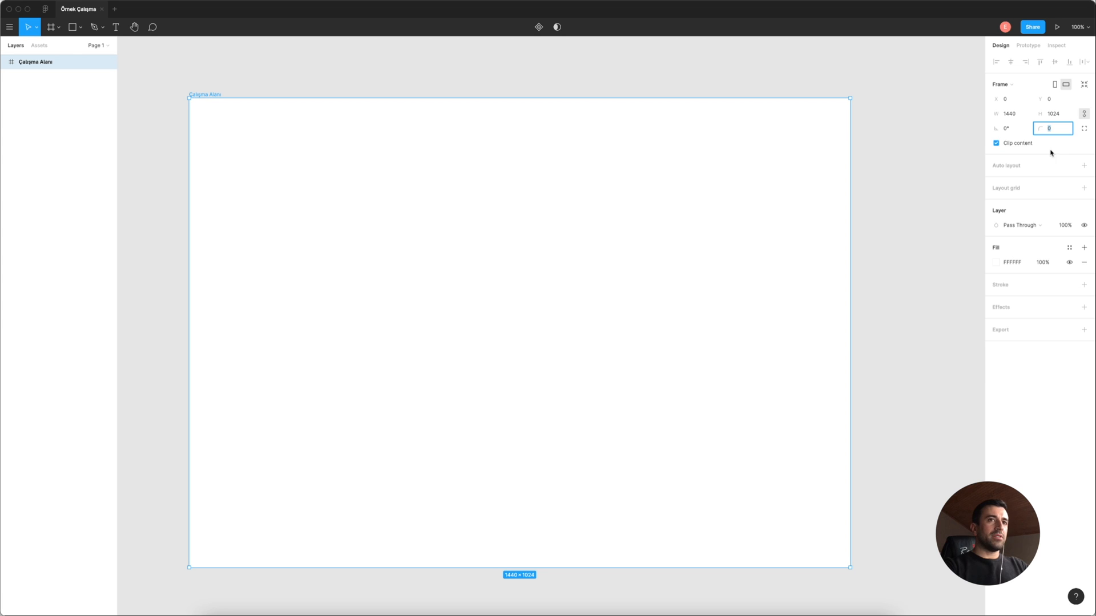
type("50")
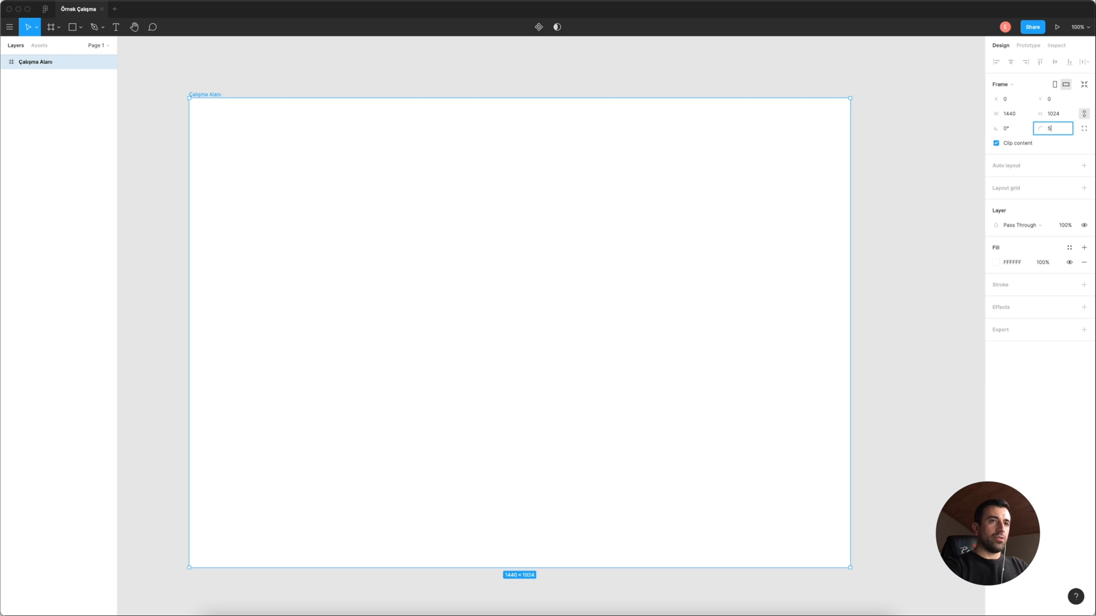
key("Return")
left_click_drag(1039, 129, 1010, 130)
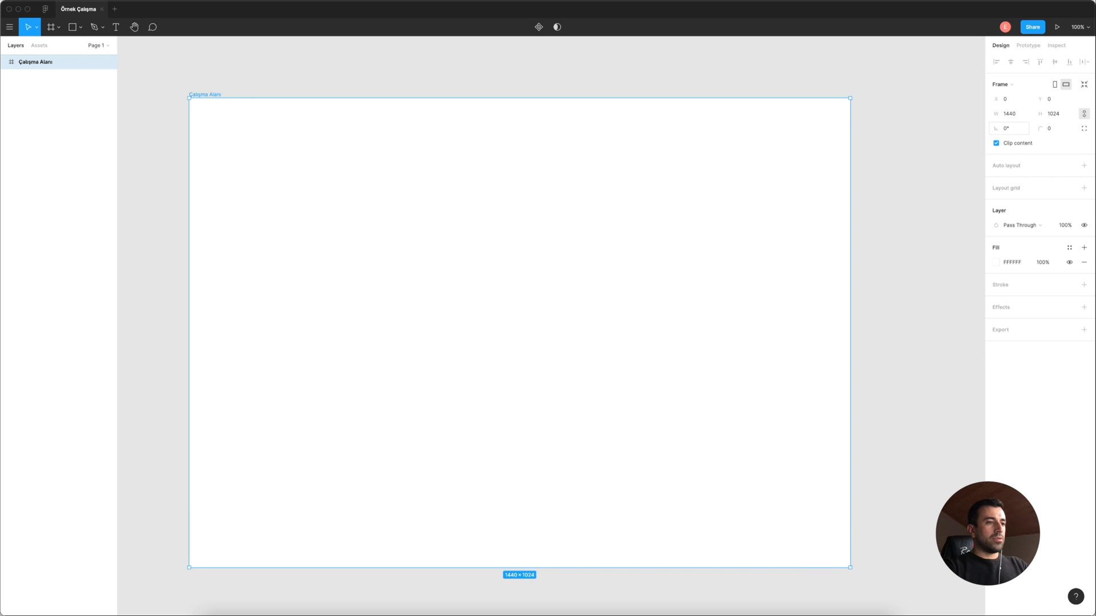
Set independent corner radii on the frame: 50 for the top left corner and 30 for the bottom left corner.
left_click(1084, 130)
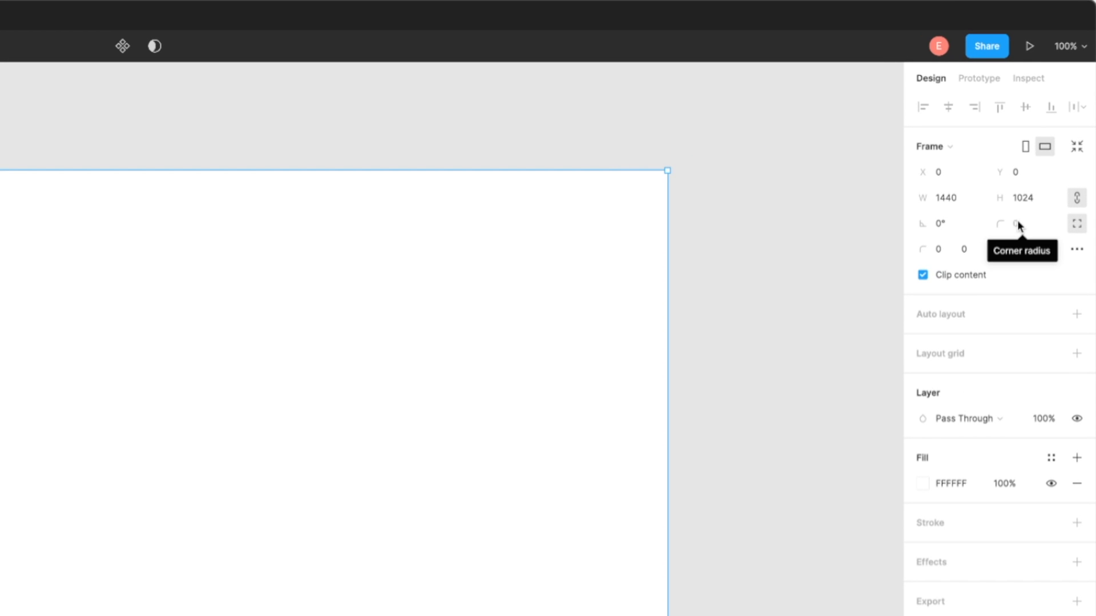
left_click(941, 247)
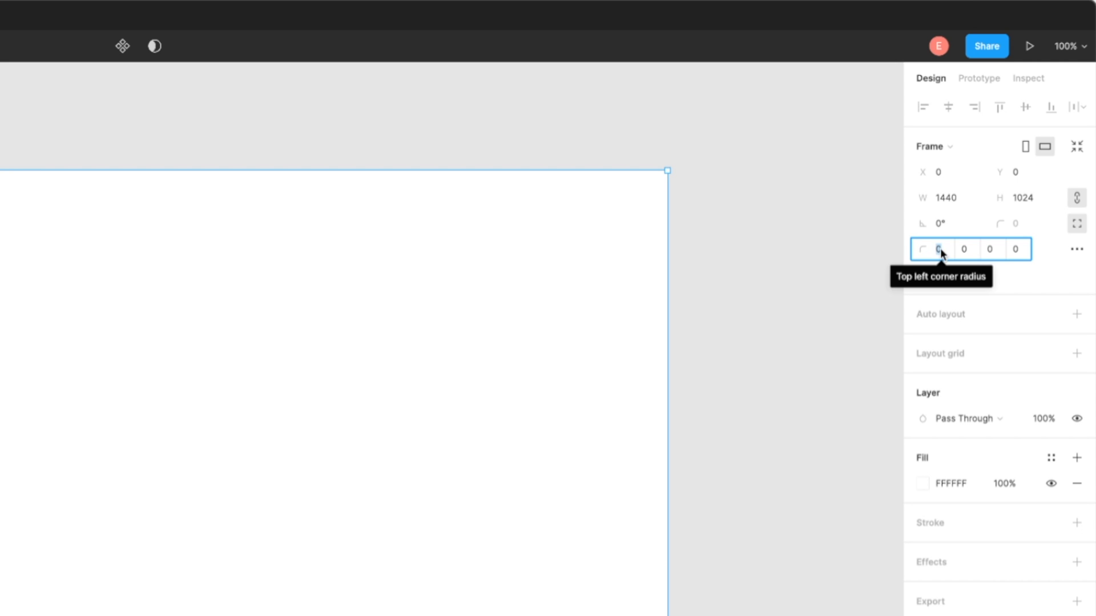
type("50")
key("Return")
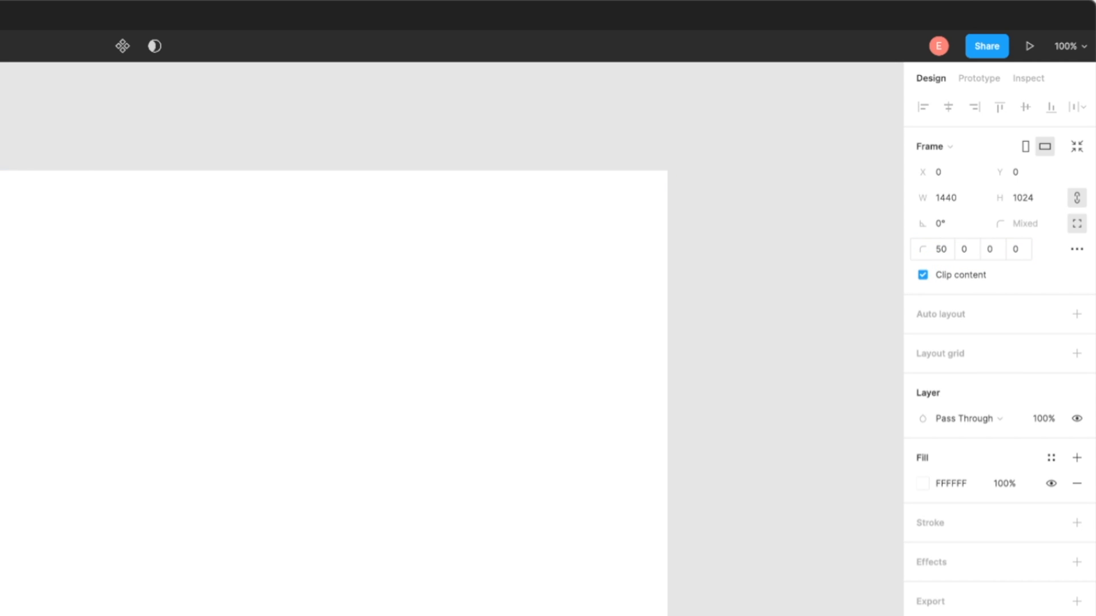
left_click(969, 252)
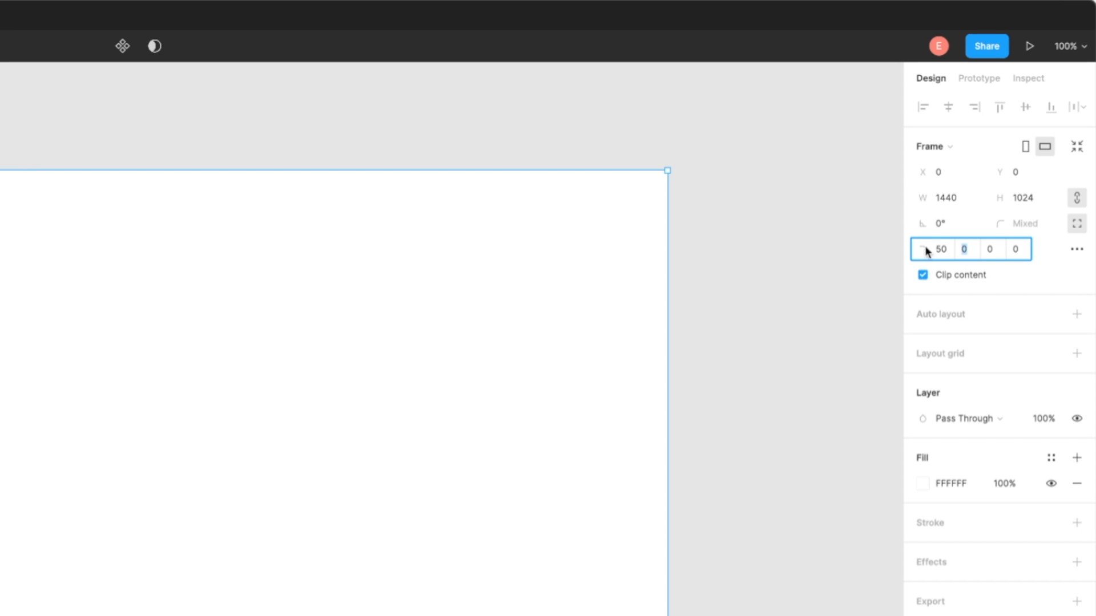
left_click(1016, 254)
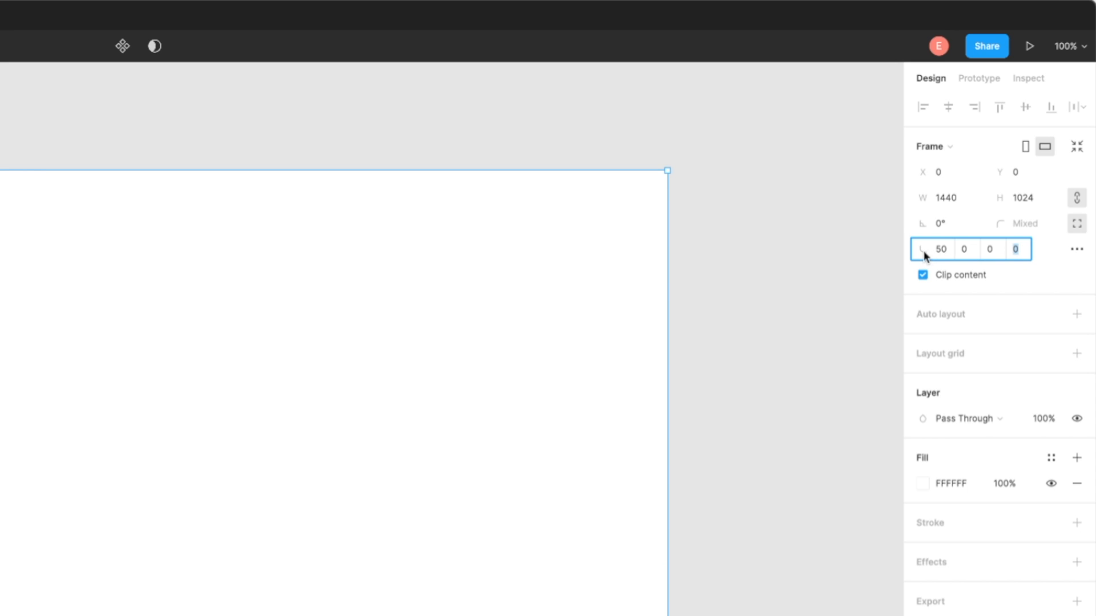
type("30")
key("Return")
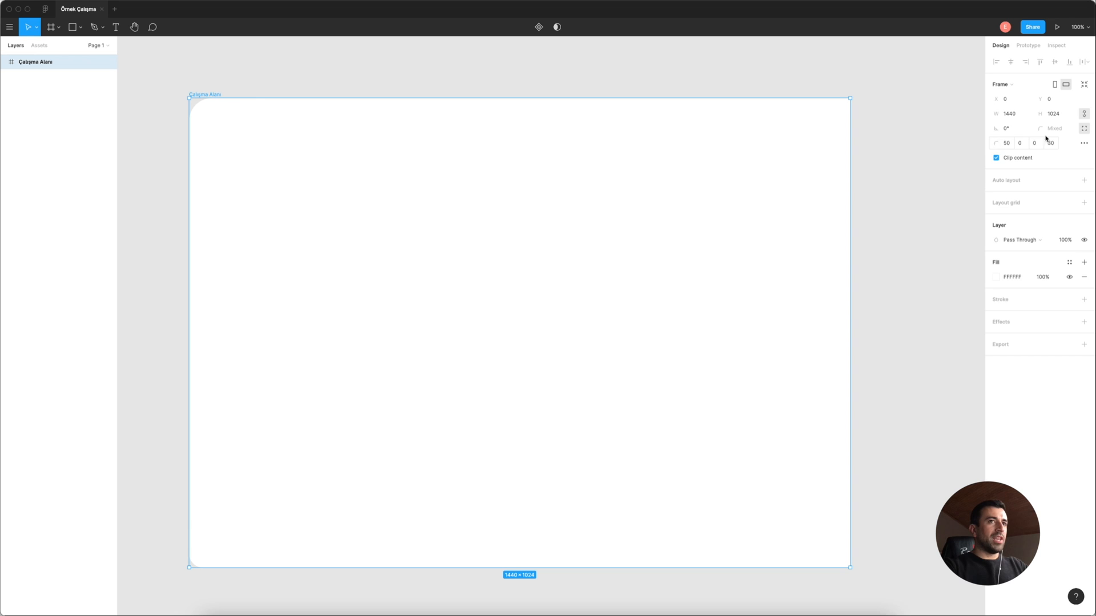
Leave independent corner editing and reset the frame's uniform corner radius to 0.
left_click(1083, 128)
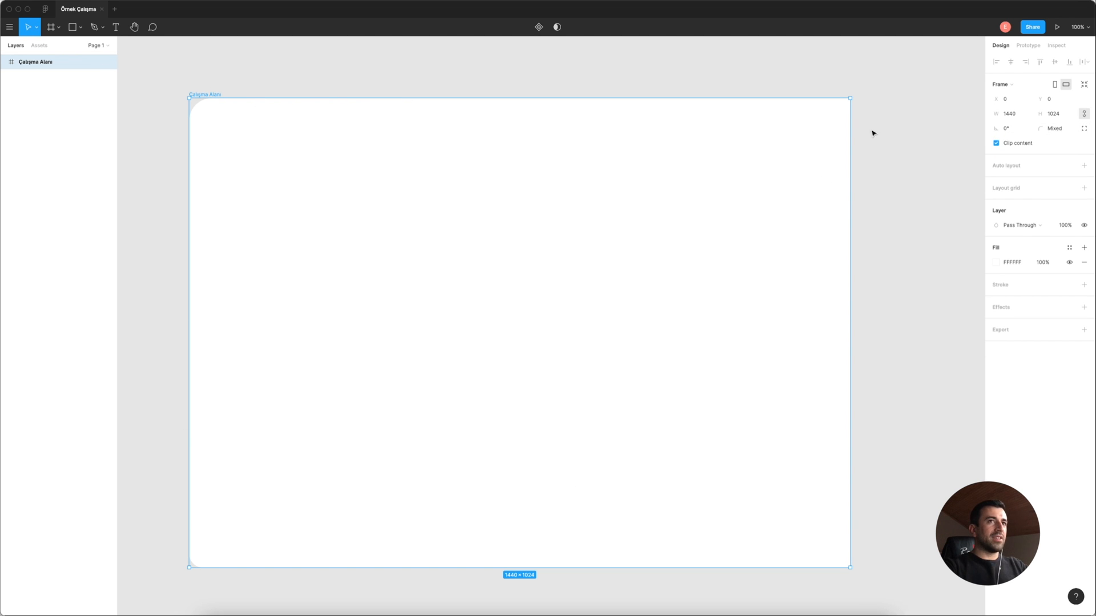
left_click(1052, 128)
type("0")
key("Return")
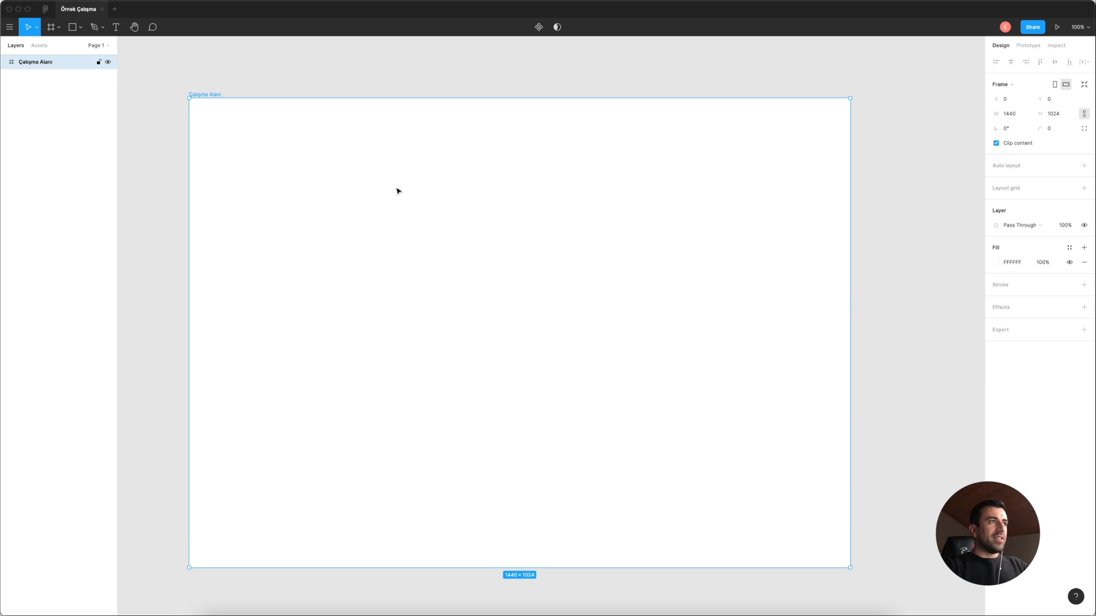
Draw a rectangle about 769×389 inside the frame and move it so it overhangs the frame's left edge.
key("r")
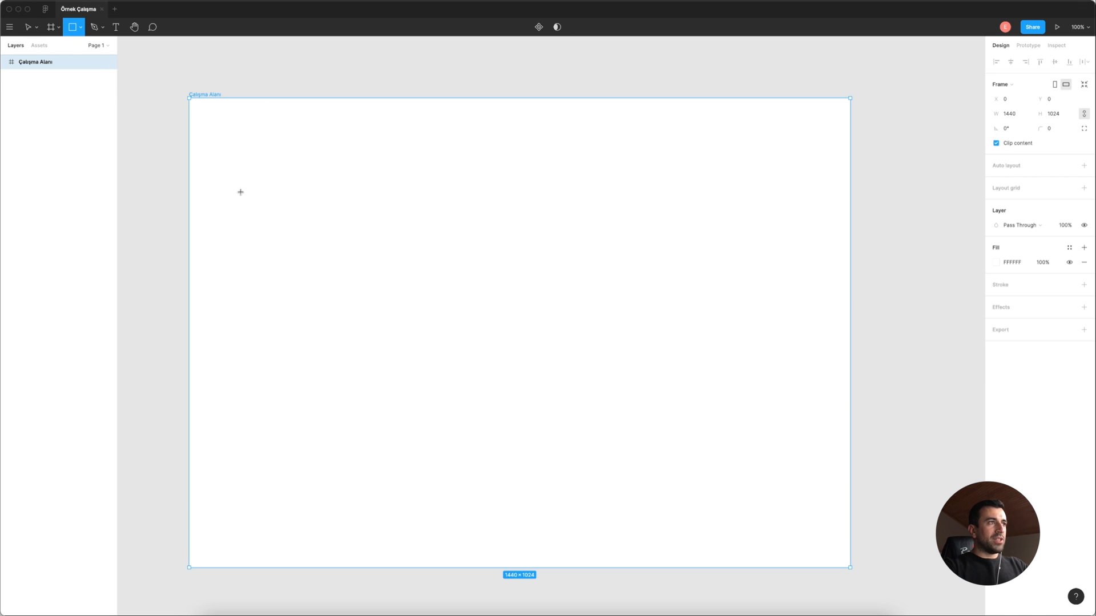
left_click_drag(240, 192, 594, 370)
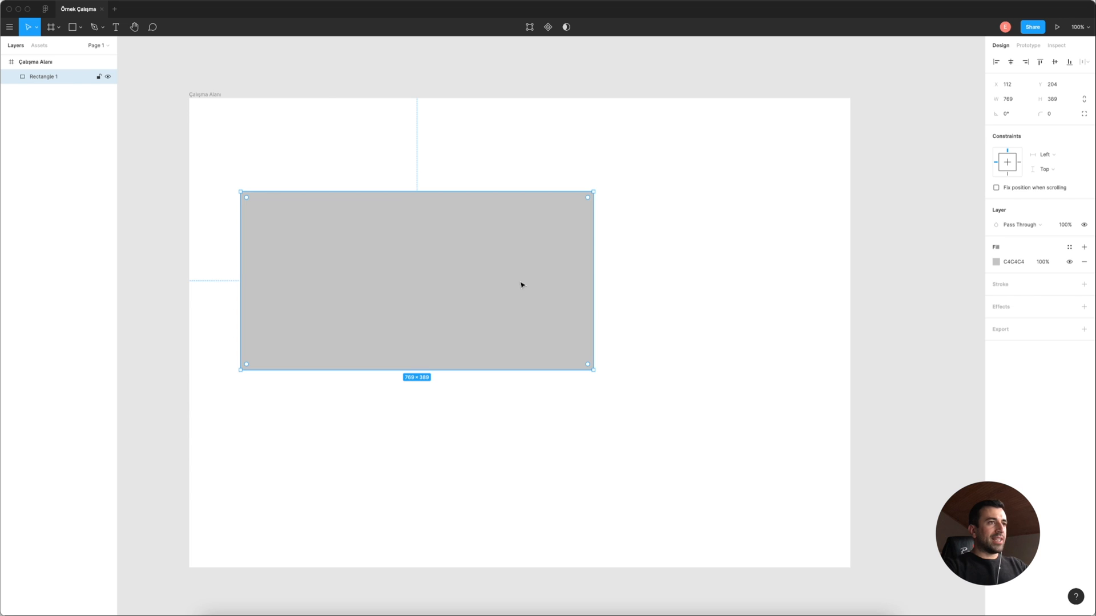
left_click_drag(520, 285, 289, 288)
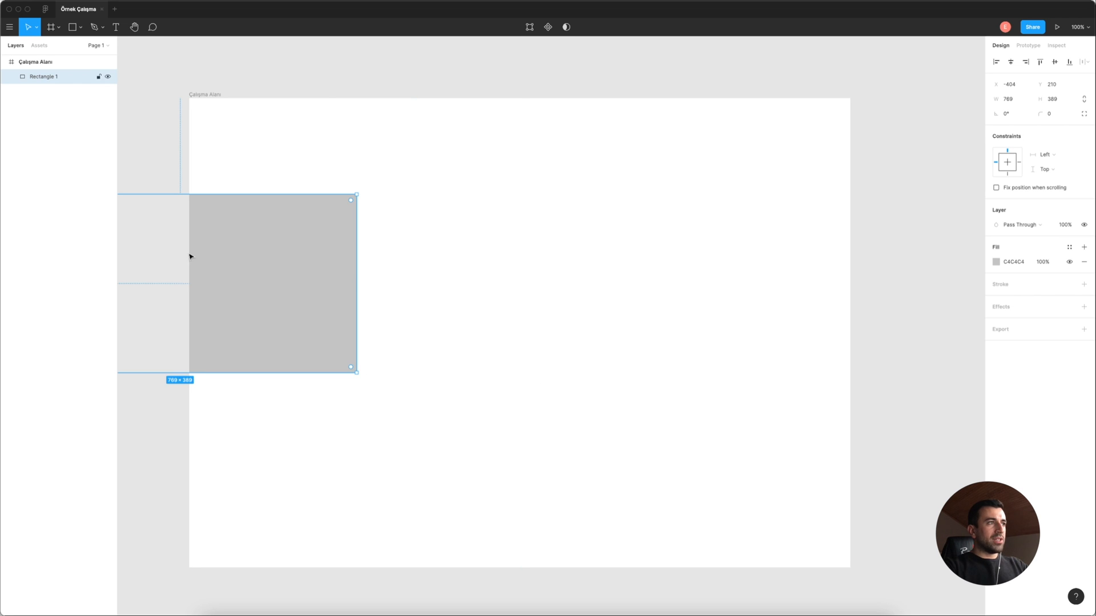
Turn off Clip content on the Çalışma Alanı frame to reveal the overhanging rectangle, and turn it back on.
left_click(223, 96)
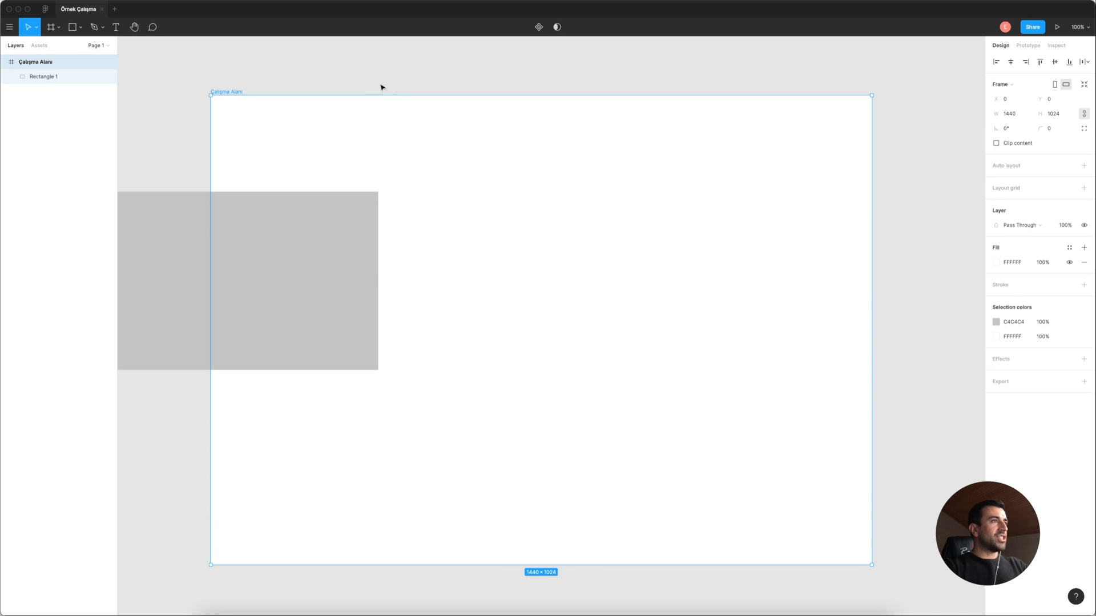
left_click_drag(330, 74, 423, 70)
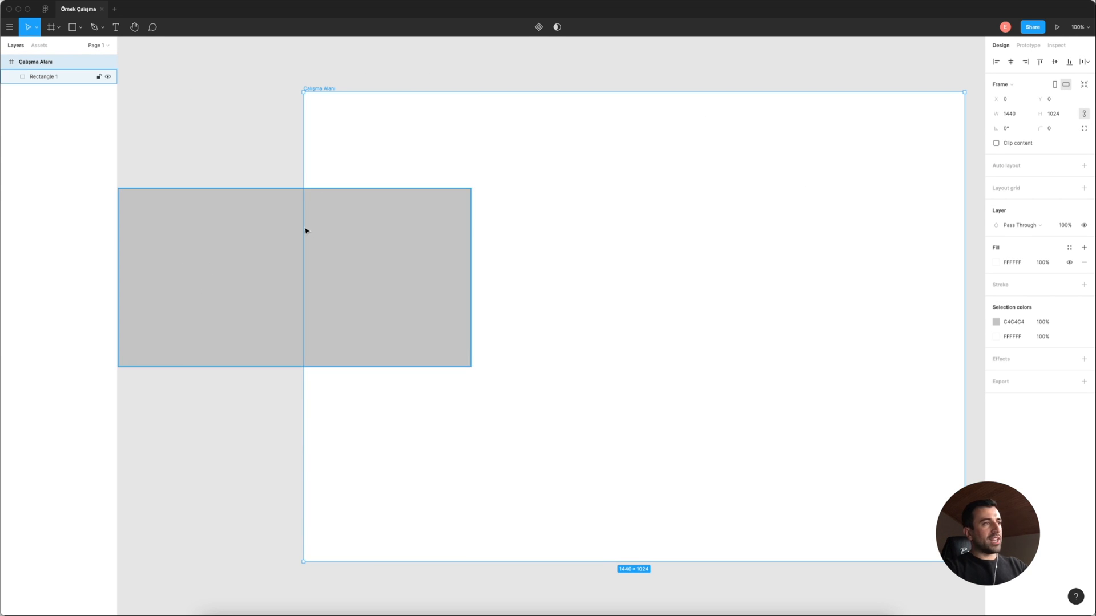
left_click(995, 143)
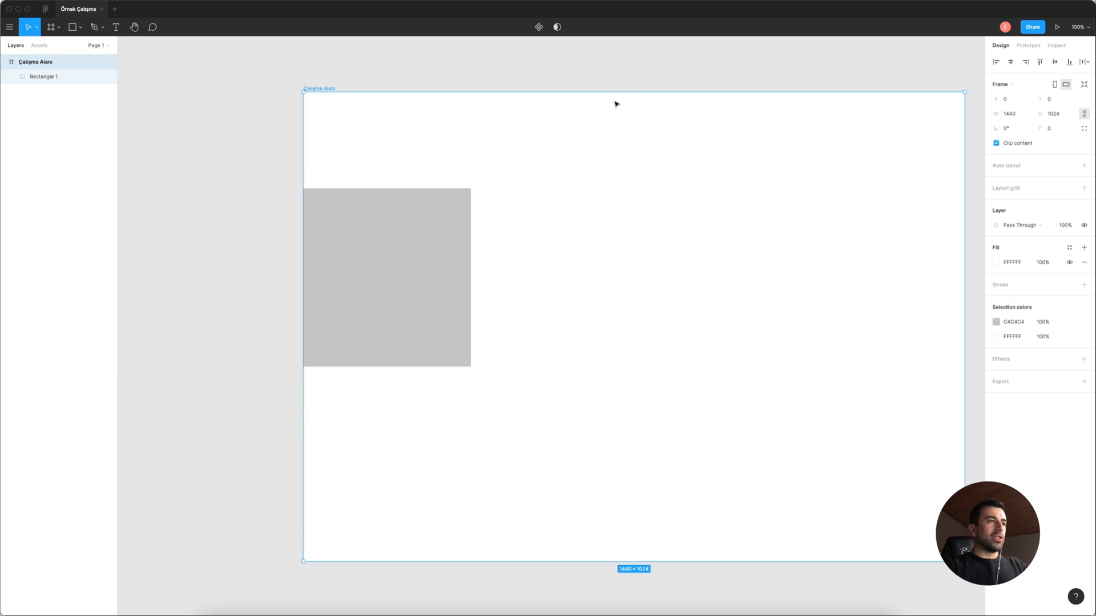
Delete the overhanging rectangle from the Çalışma Alanı frame.
scroll(587, 105, "right", 5)
left_click(319, 200)
key("Delete")
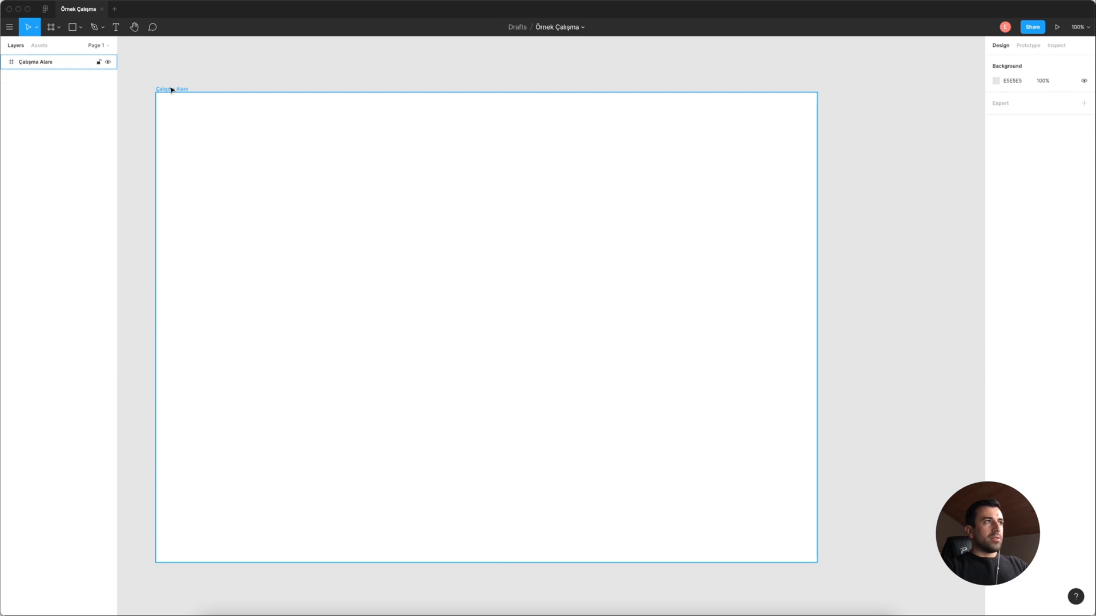
Draw a rectangle about 679×238 across the Çalışma Alanı frame's left edge and turn off the frame's Clip content.
left_click(171, 90)
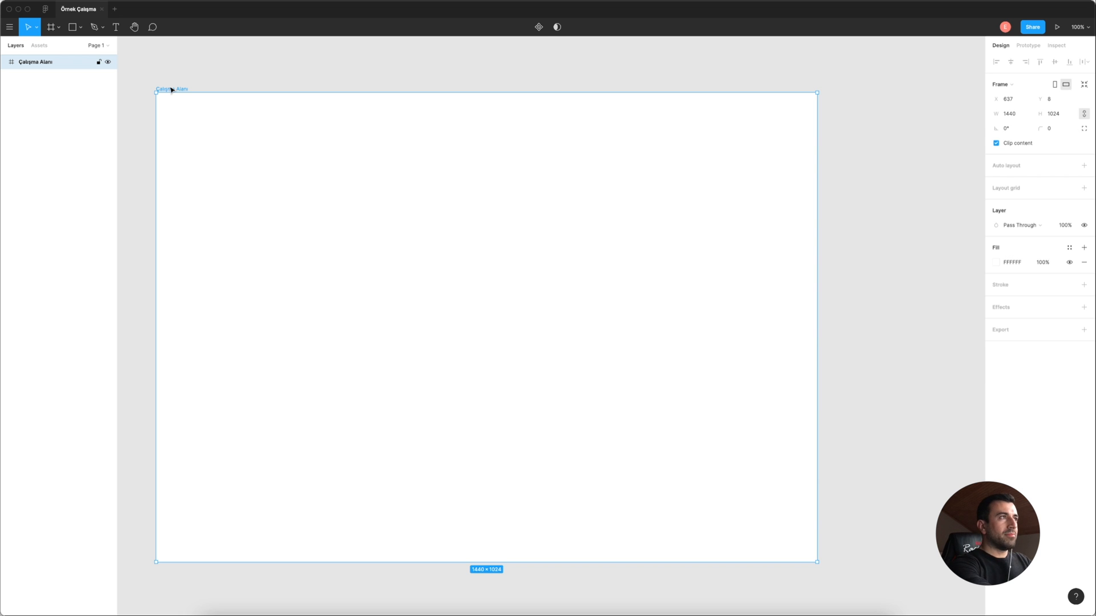
key("r")
left_click_drag(350, 213, 118, 323)
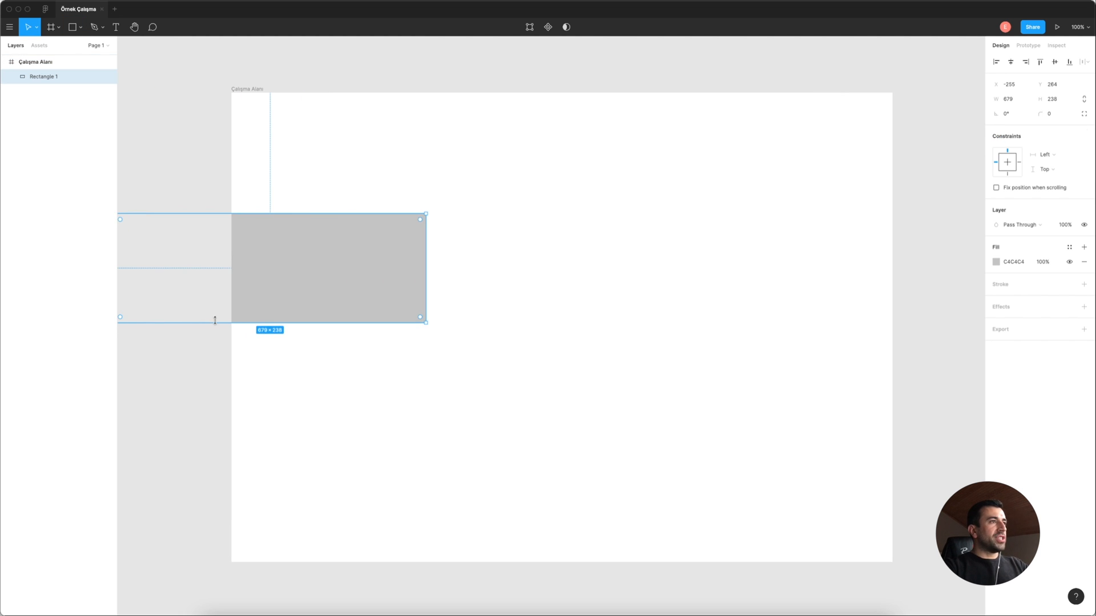
left_click(254, 88)
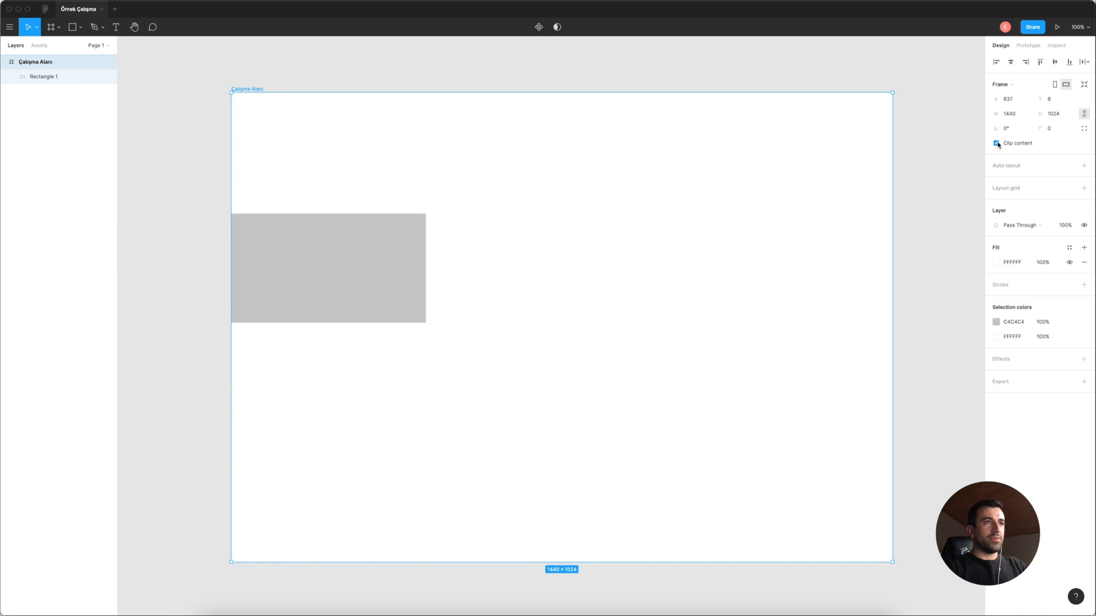
left_click(996, 143)
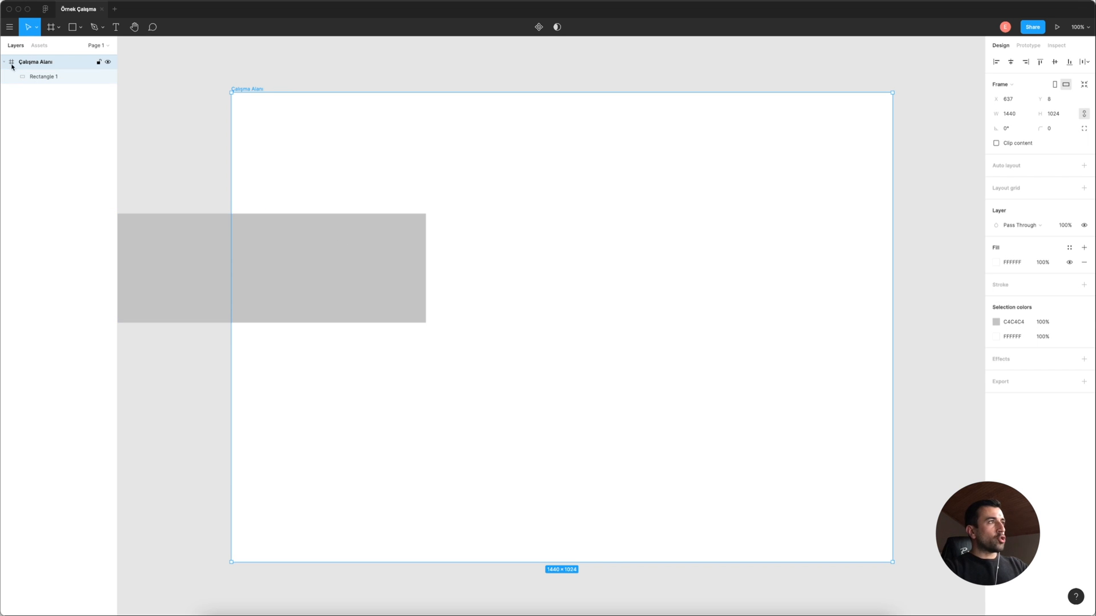
Draw four more rectangles inside the Çalışma Alanı frame, about 250×362, 322×369, 313×281 and 257×303.
key("r")
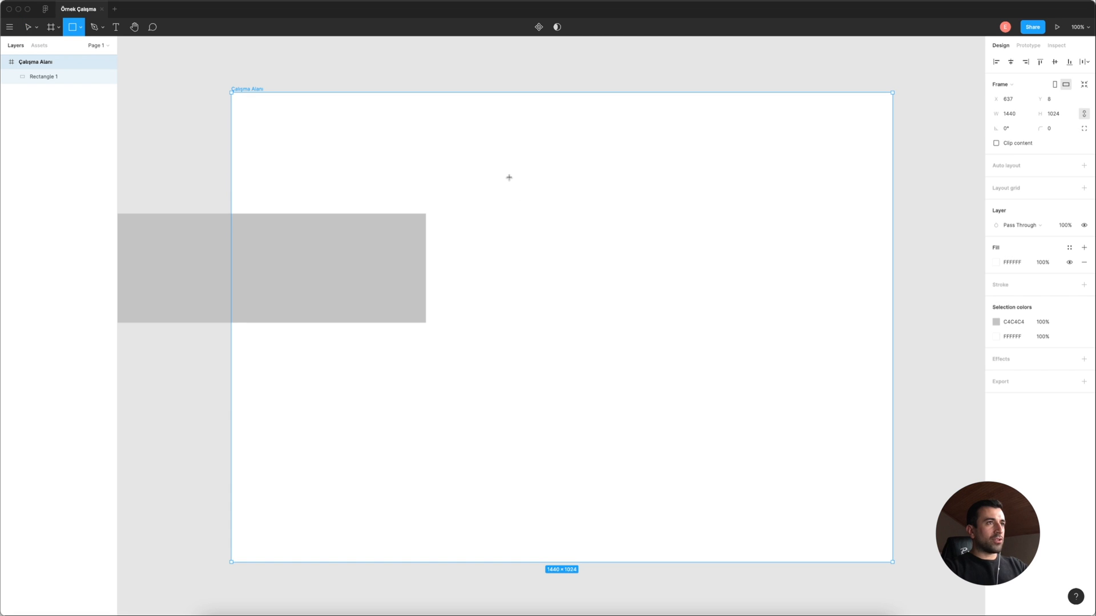
left_click_drag(511, 180, 625, 345)
left_click_drag(716, 203, 834, 407)
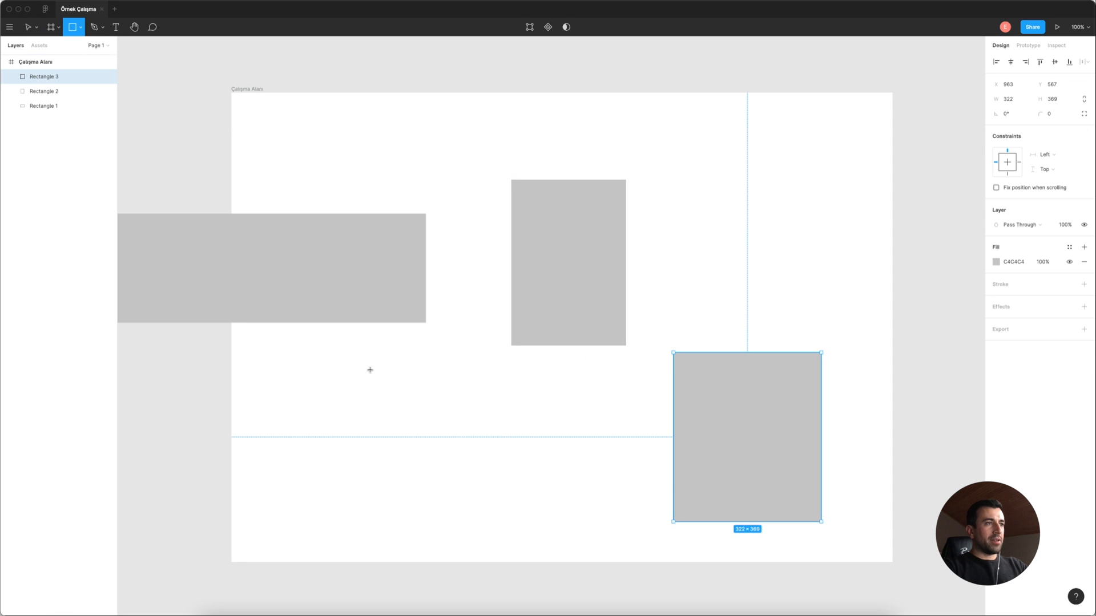
left_click_drag(375, 377, 518, 505)
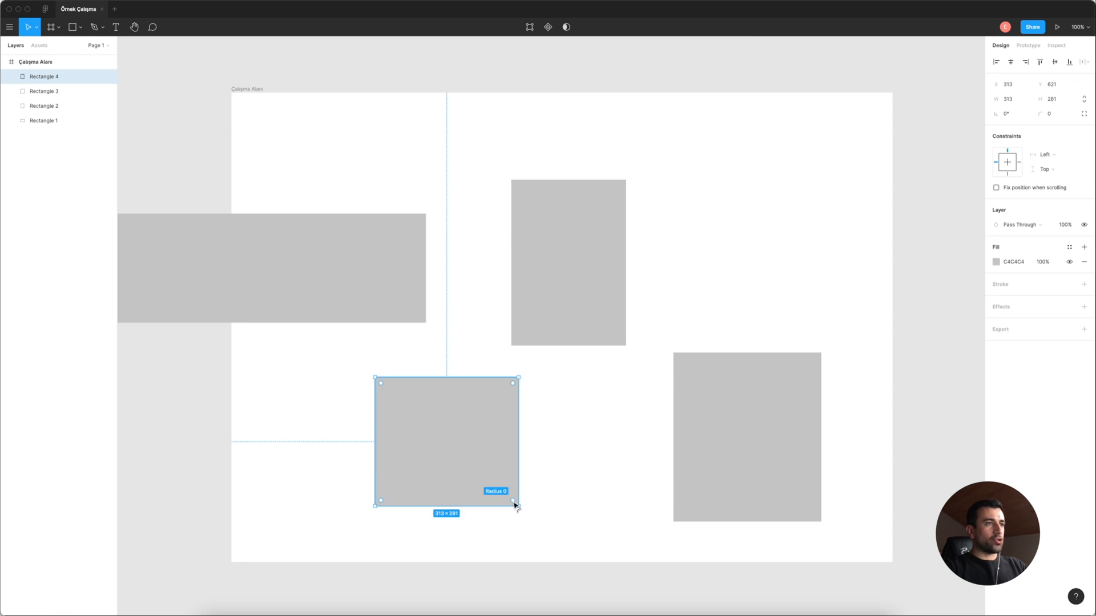
key("r")
left_click_drag(682, 139, 800, 278)
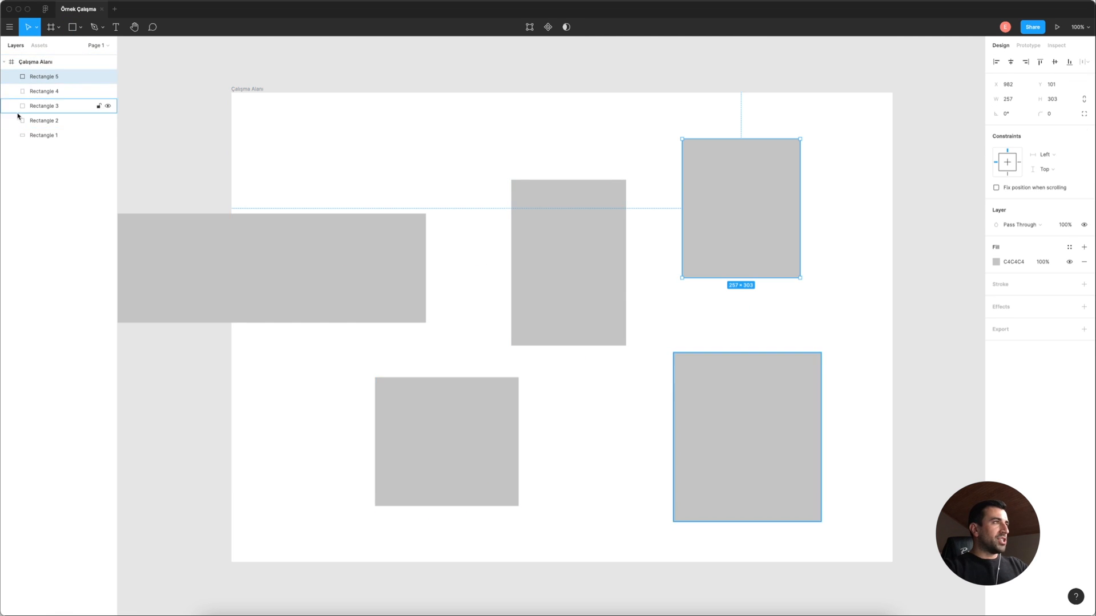
Move the 257×303 rectangle out above the Çalışma Alanı frame and bring it back to overhang the frame's right edge.
left_click_drag(736, 225, 666, 63)
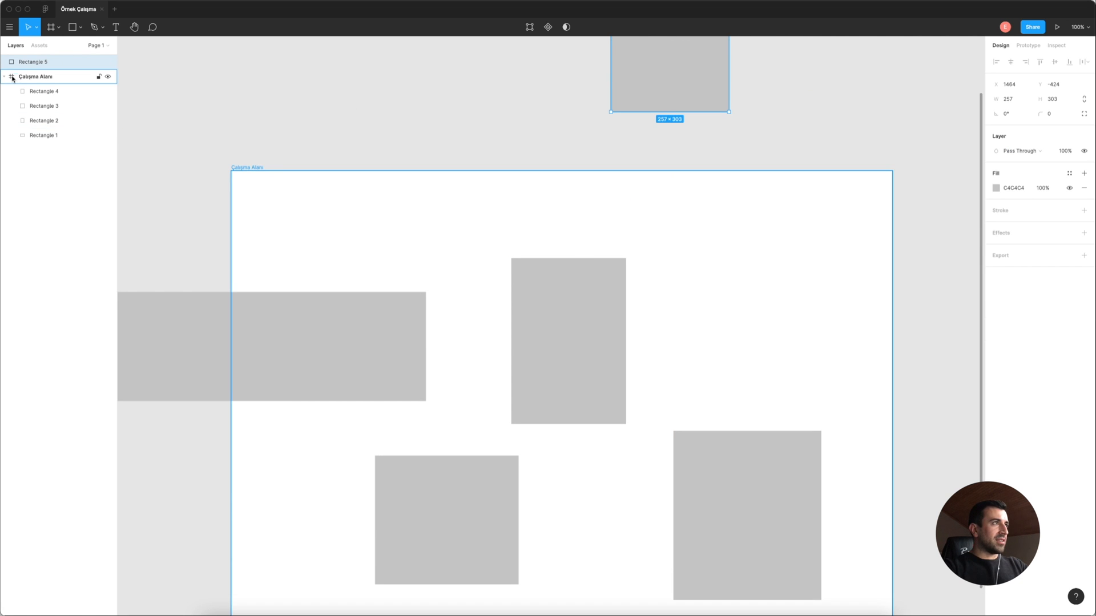
left_click_drag(555, 191, 539, 147)
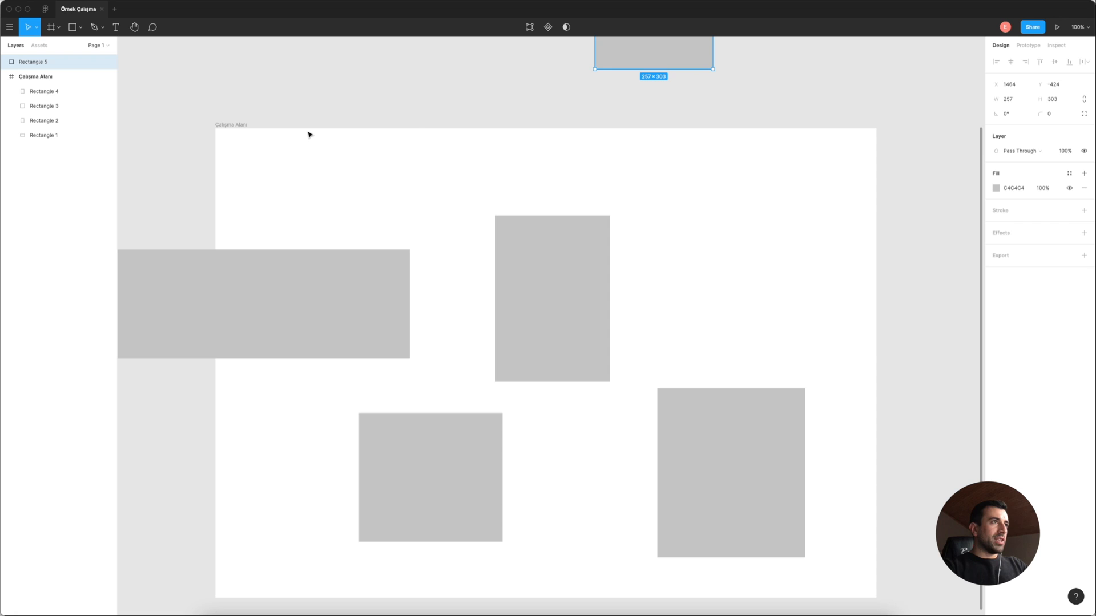
left_click(239, 125)
left_click_drag(648, 59, 890, 267)
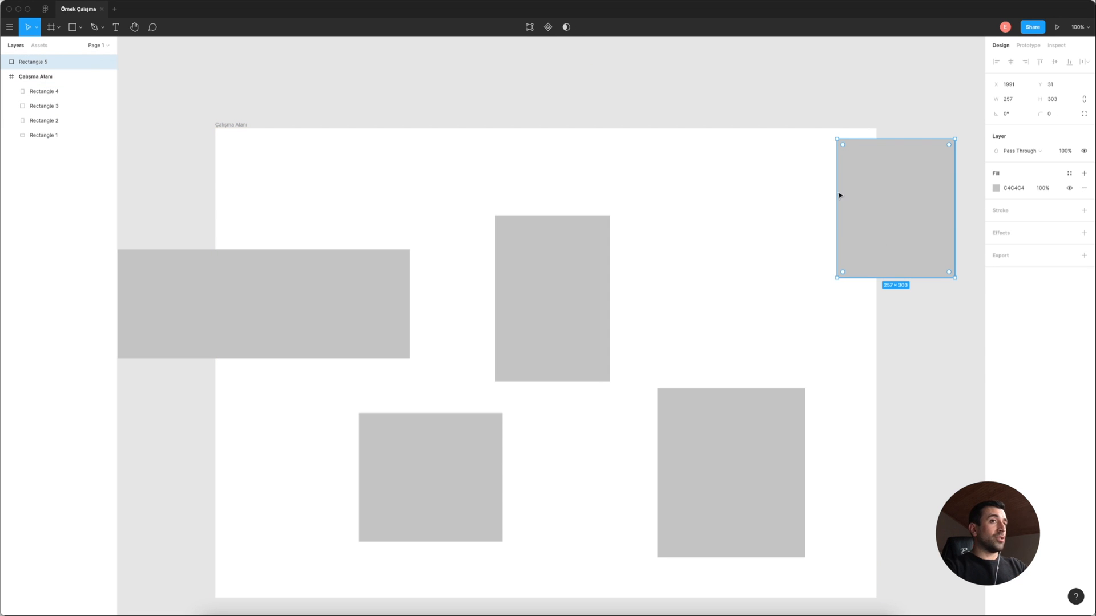
left_click(238, 126)
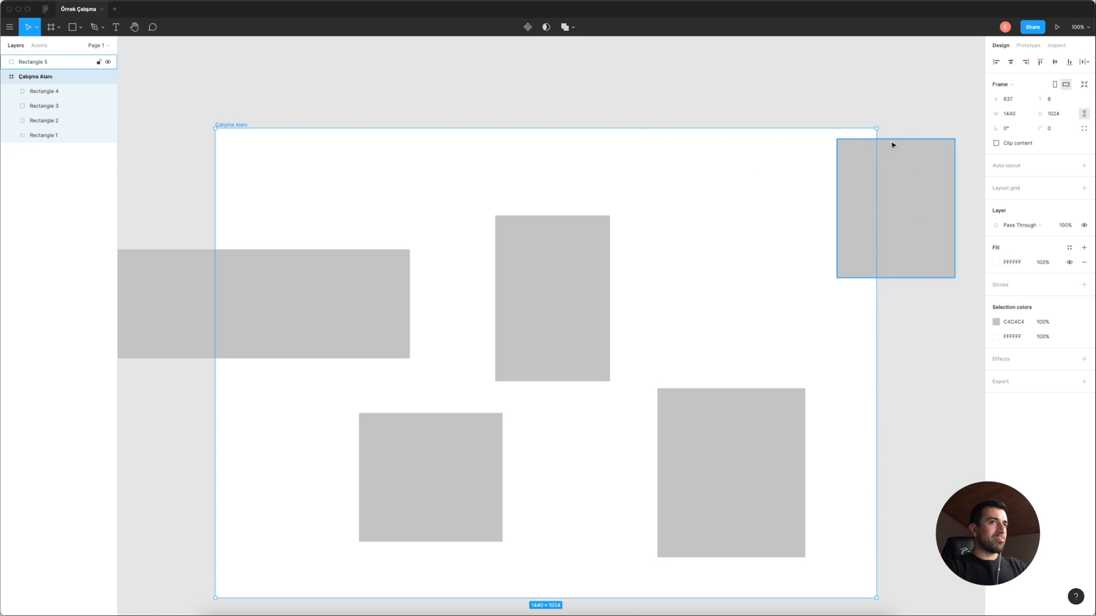
left_click(915, 102)
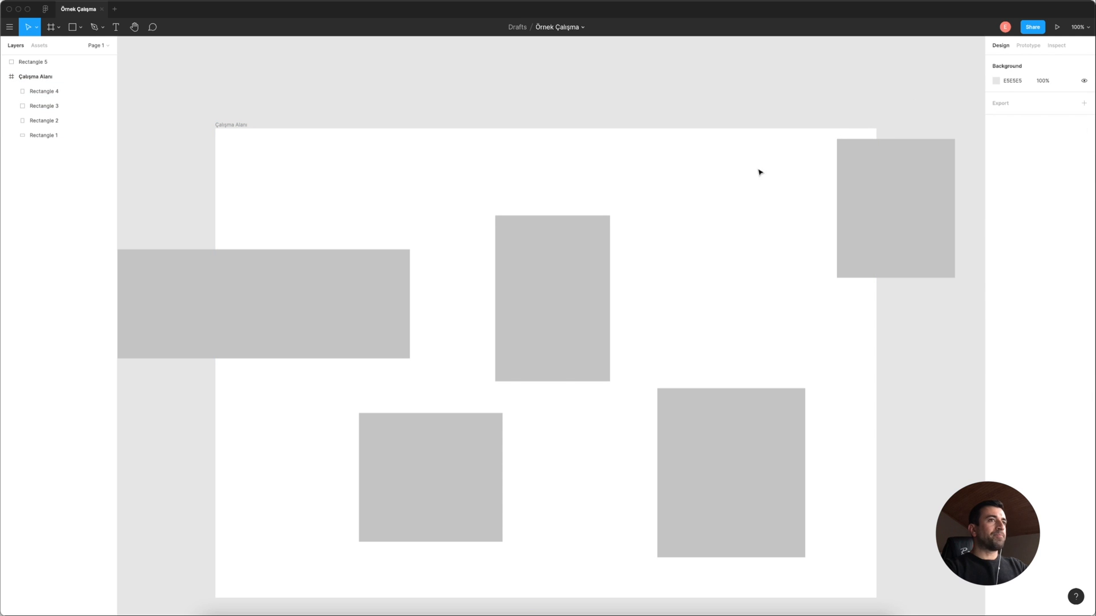
left_click_drag(741, 123, 741, 76)
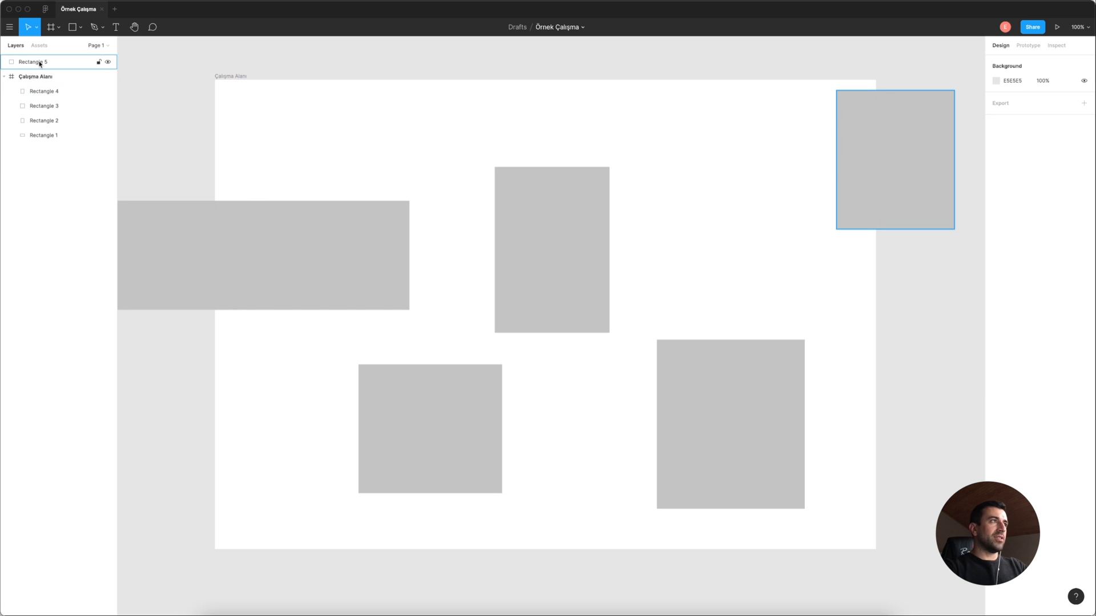
Nest the rectangle overhanging the right edge inside the Çalışma Alanı frame in the layer hierarchy.
left_click(883, 127)
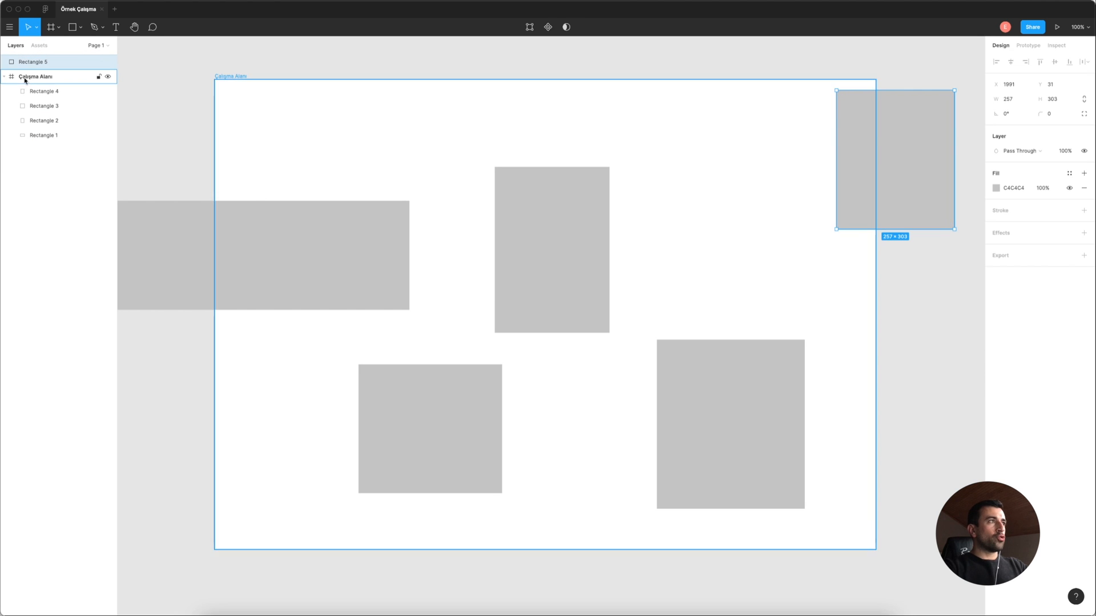
left_click_drag(33, 63, 34, 83)
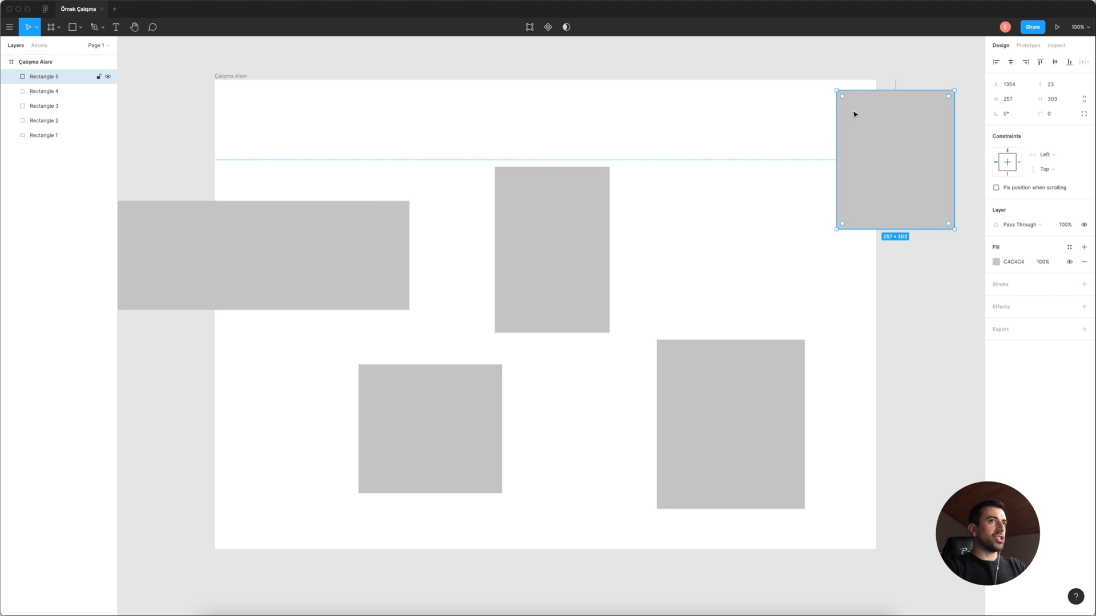
left_click(239, 67)
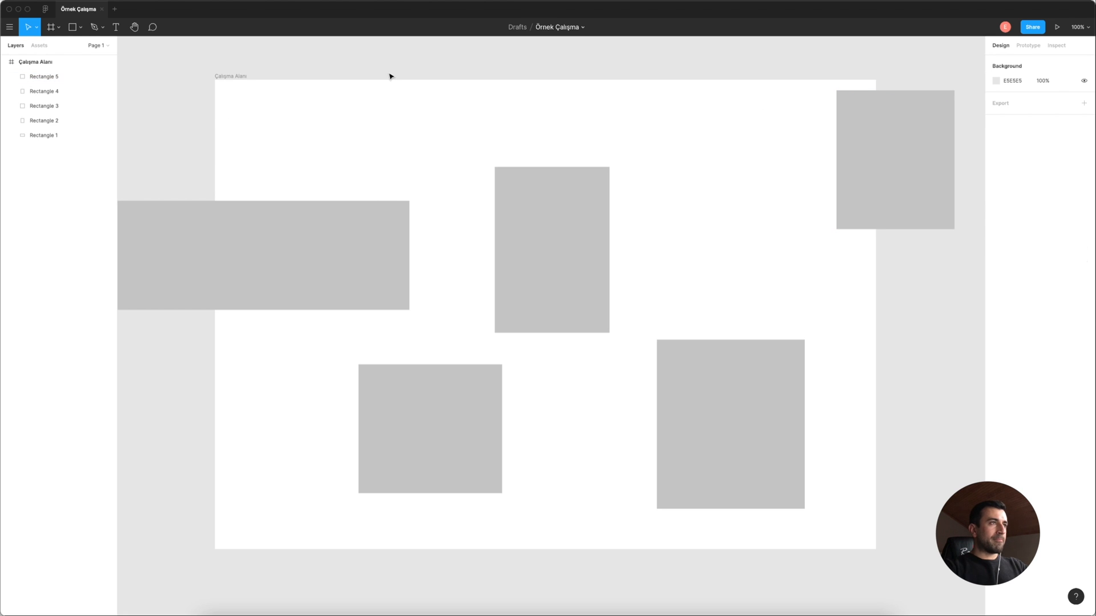
left_click_drag(285, 71, 274, 72)
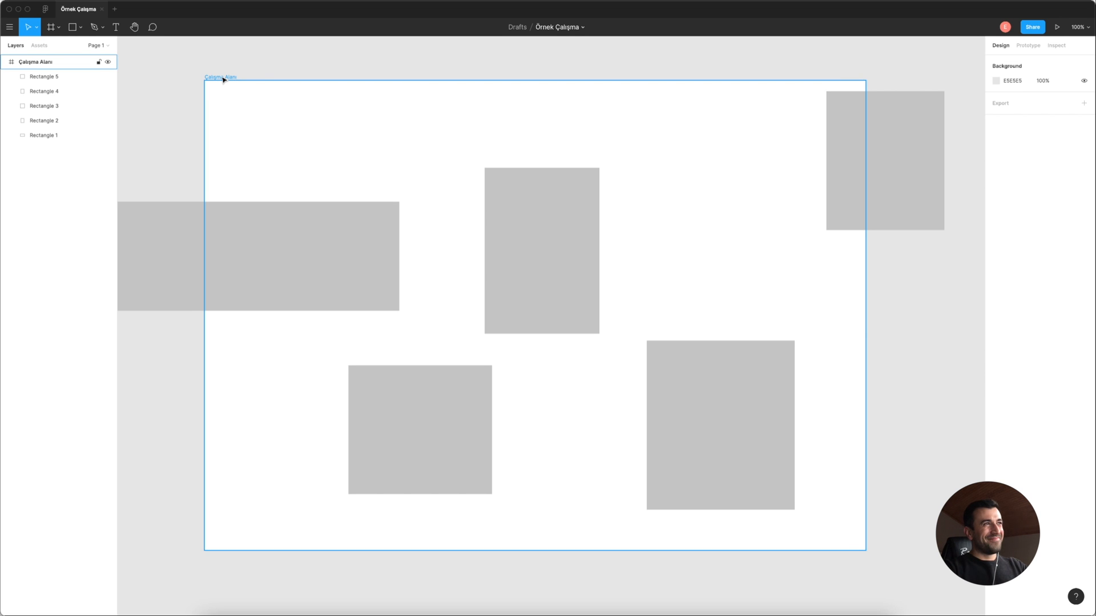
Delete all five rectangles from the Çalışma Alanı frame.
left_click(931, 171)
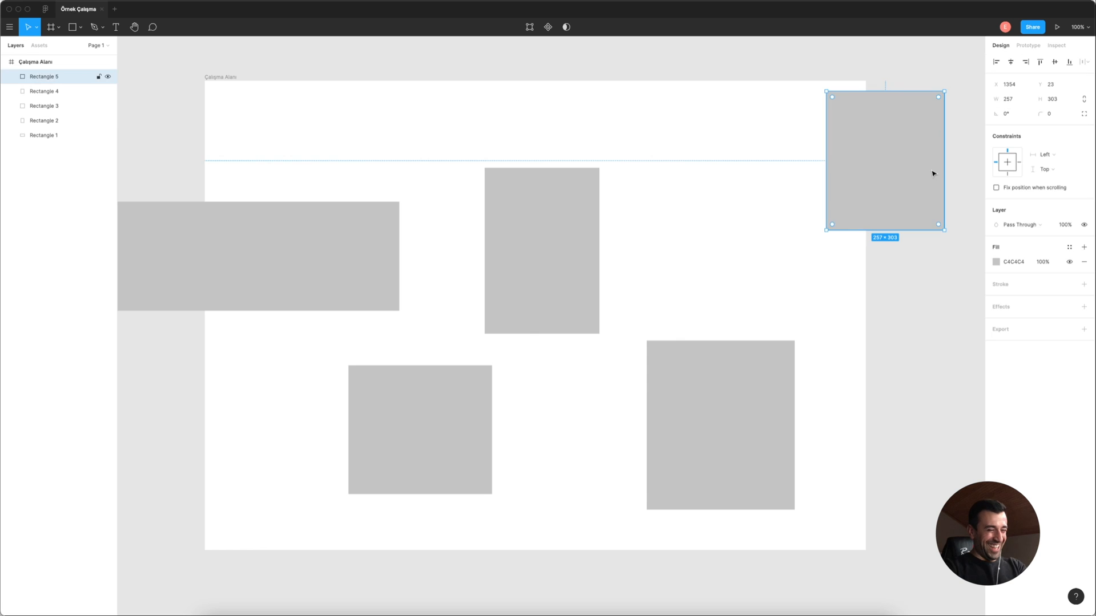
key("BackSpace")
left_click(318, 227)
key("BackSpace")
left_click(547, 260)
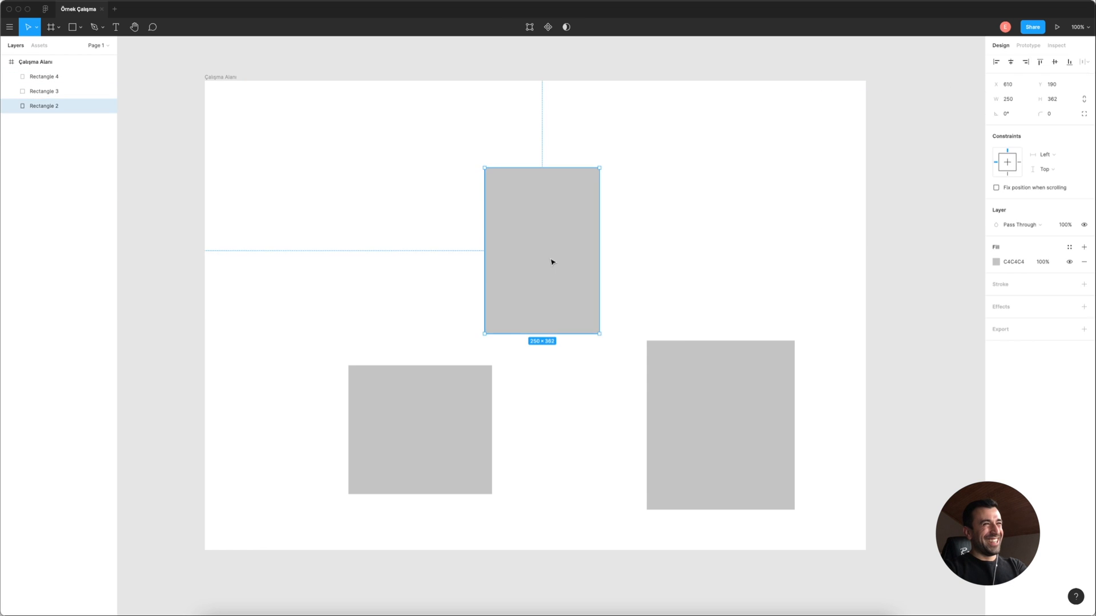
key("BackSpace")
left_click(463, 381)
key("BackSpace")
left_click(721, 371)
key("BackSpace")
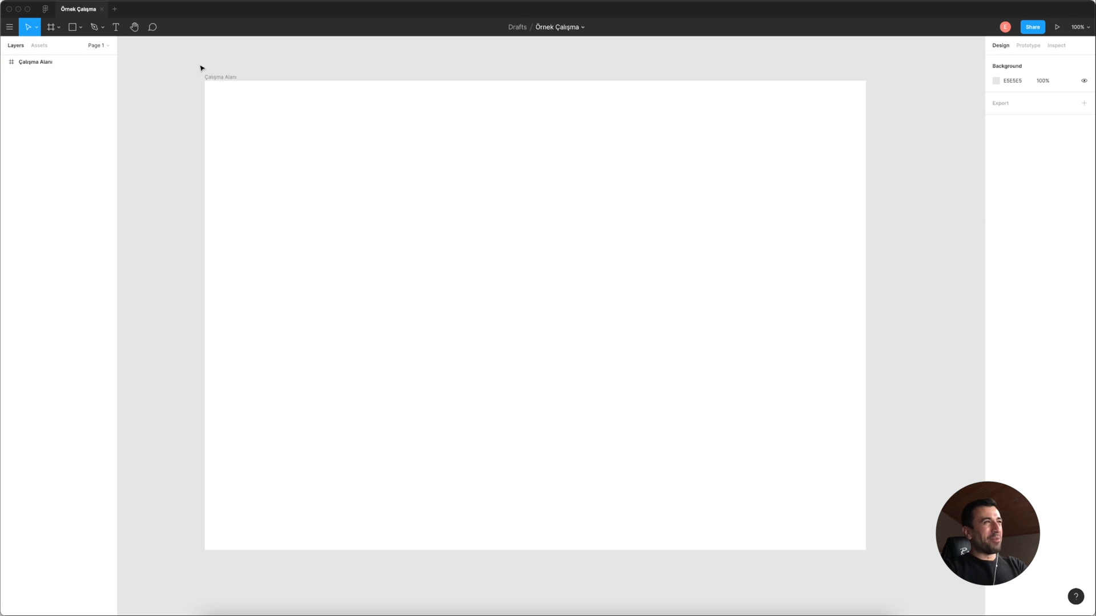
Add two layout grids to the Çalışma Alanı frame.
left_click(215, 77)
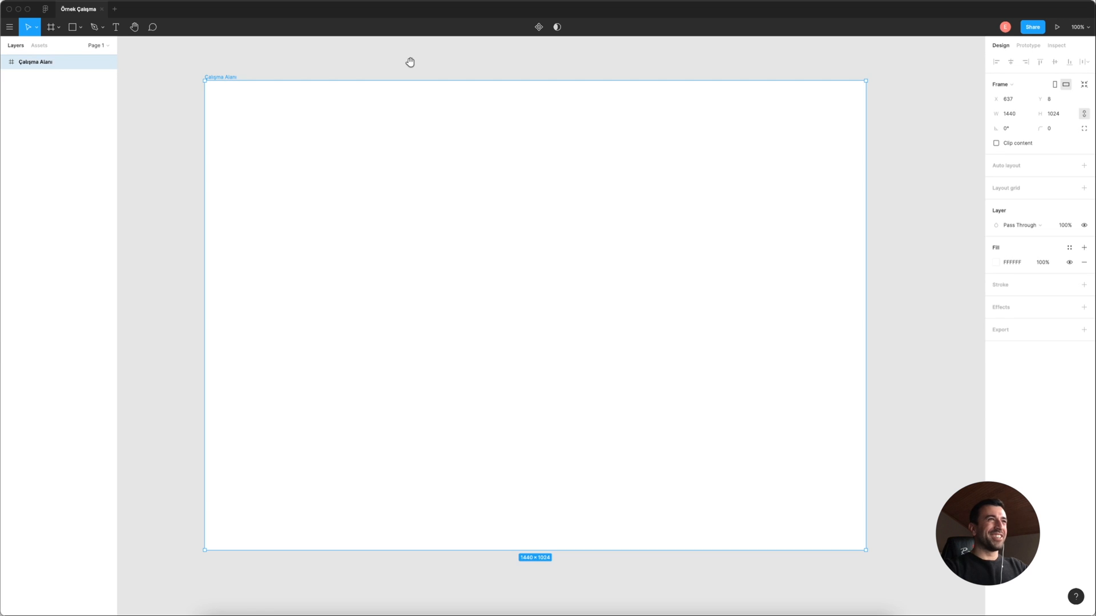
left_click_drag(408, 61, 397, 61)
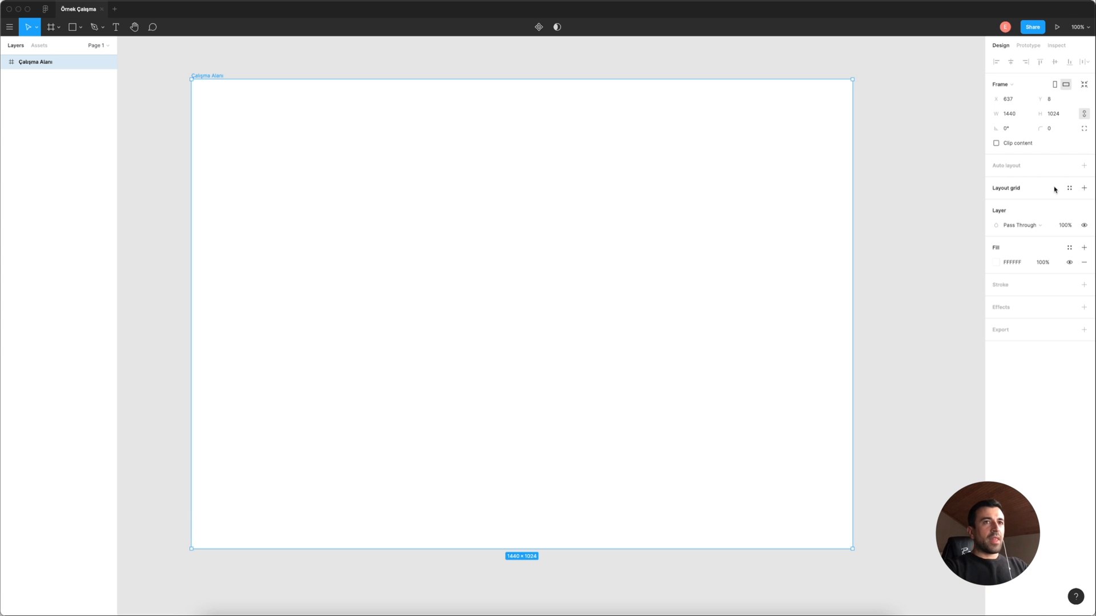
left_click(1084, 189)
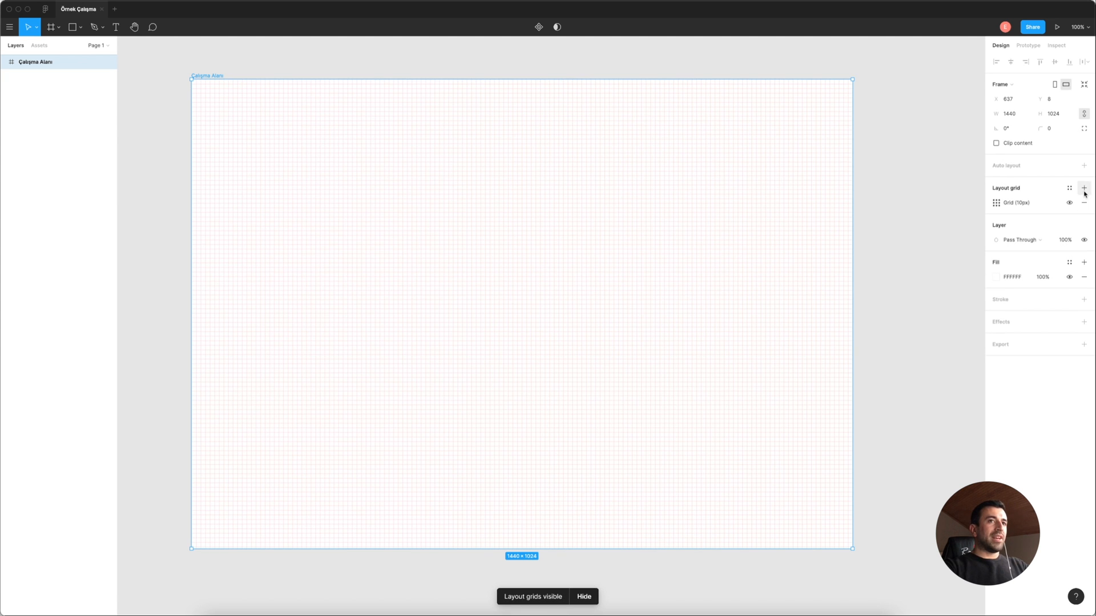
left_click(1084, 189)
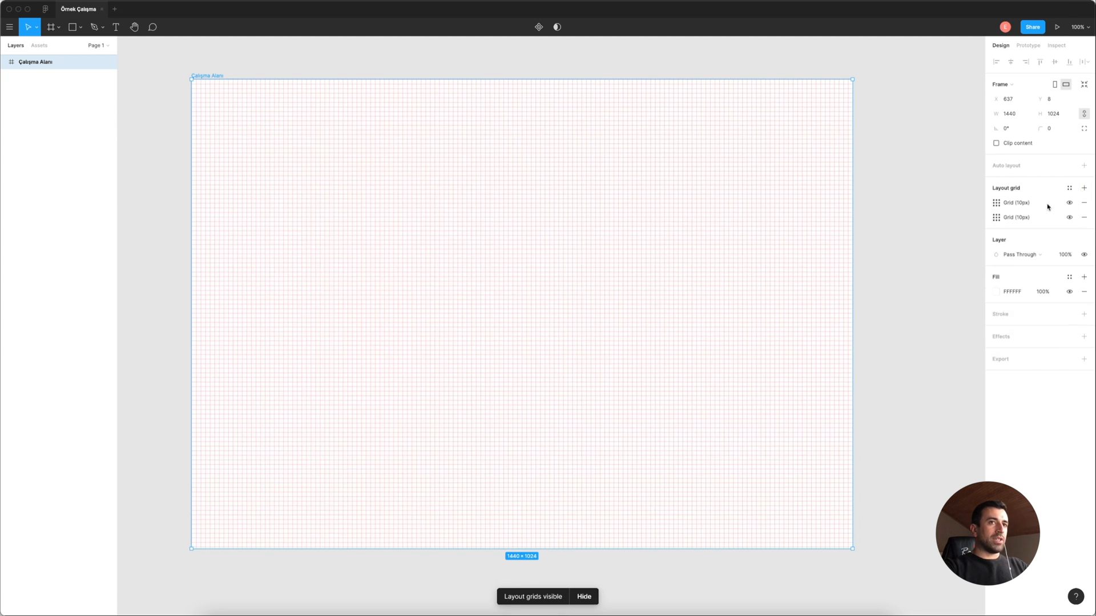
Change the first layout grid to Columns and the second one to Rows.
left_click(996, 205)
left_click(890, 205)
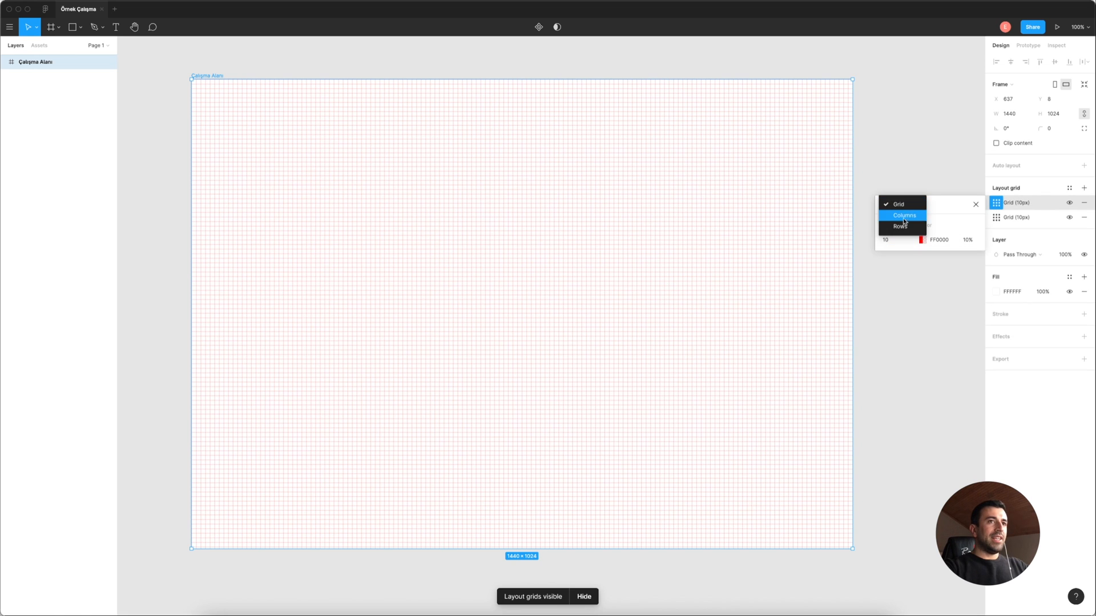
left_click(905, 216)
left_click(996, 217)
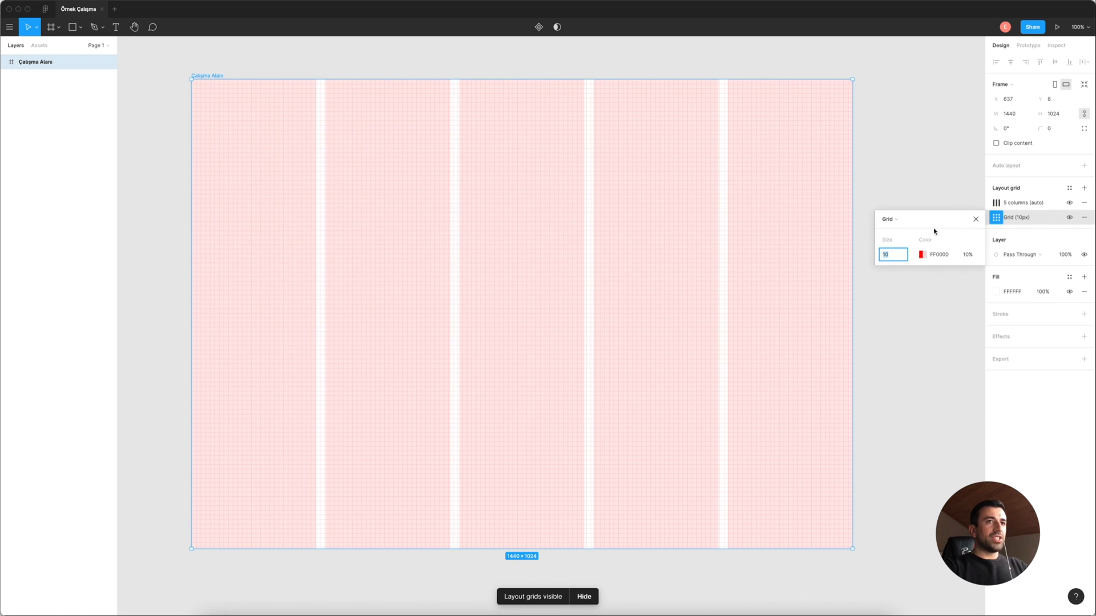
left_click(897, 220)
left_click(899, 240)
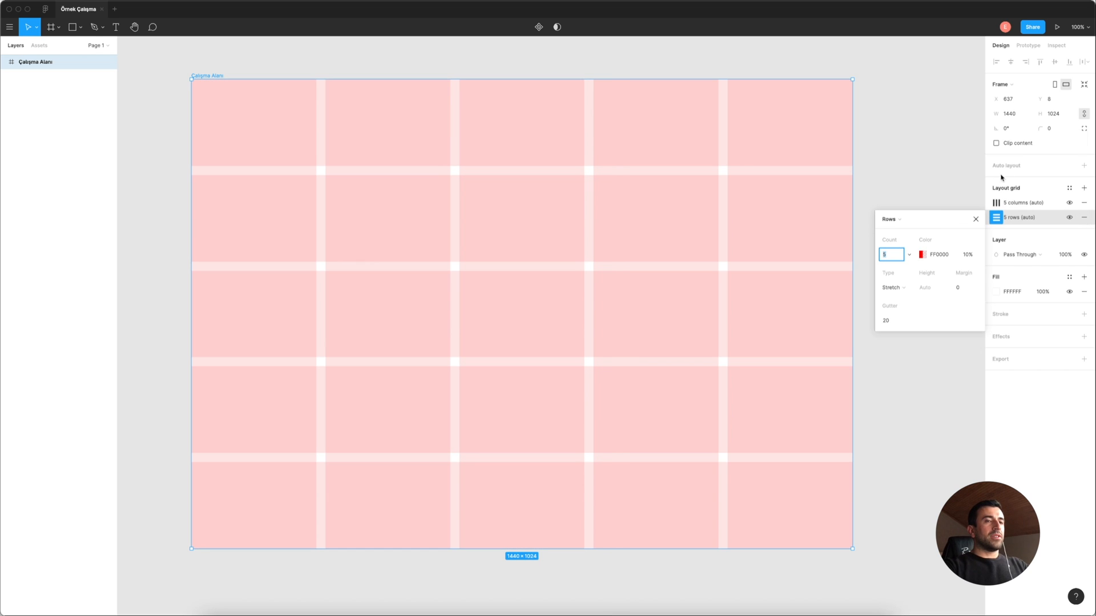
Remove the rows layout grid and set the columns grid's count to 12.
left_click(1084, 217)
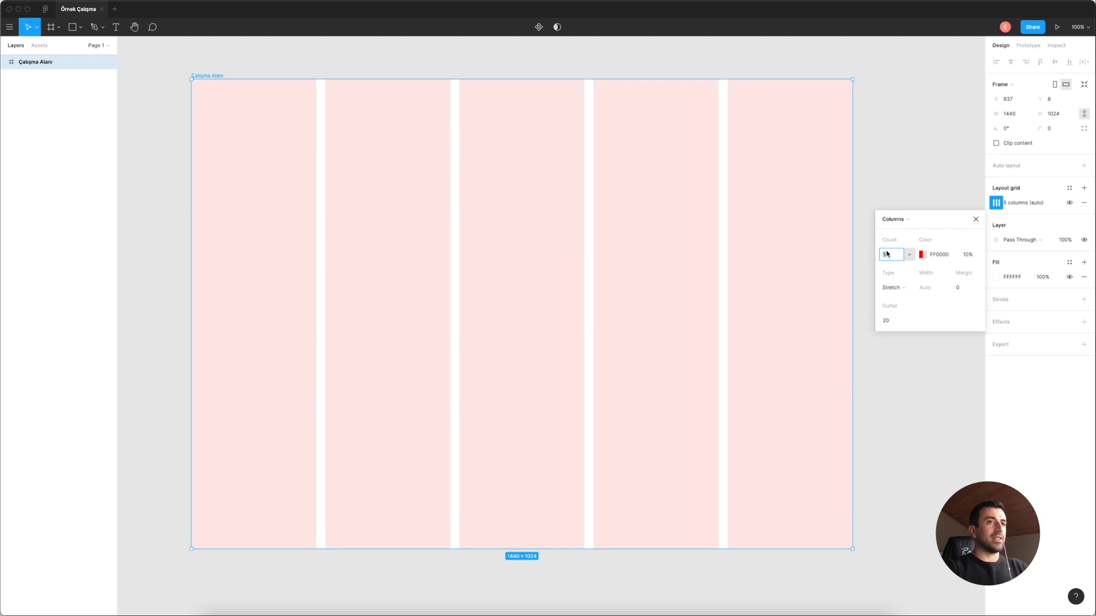
left_click(889, 253)
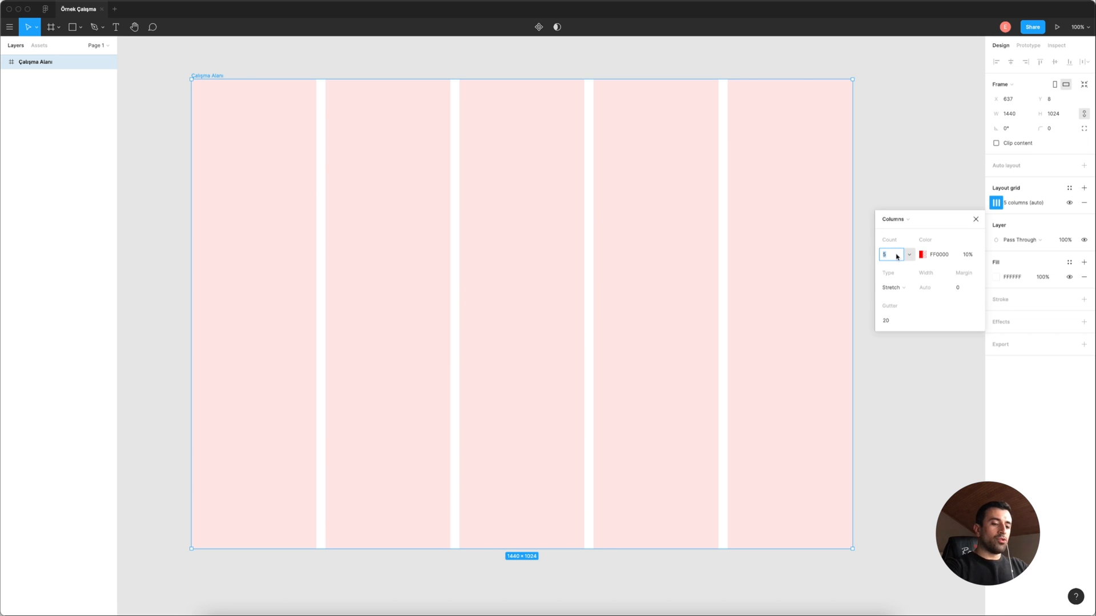
type("12")
key("Return")
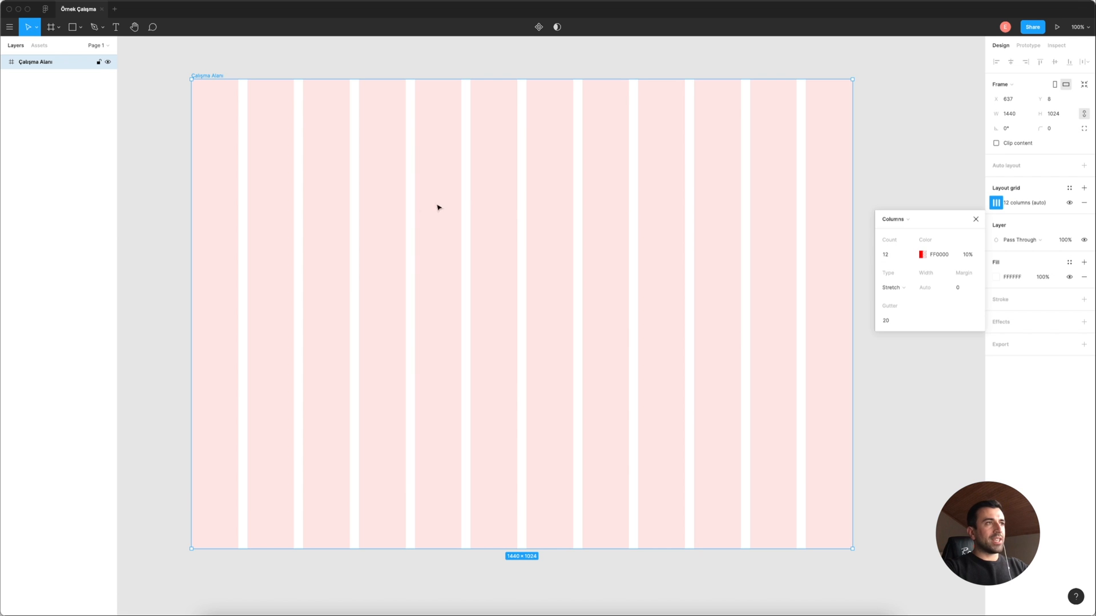
Set the columns grid's type to Center, with a column width of 65 and a gutter of 30.
scroll(215, 63, "right", 3)
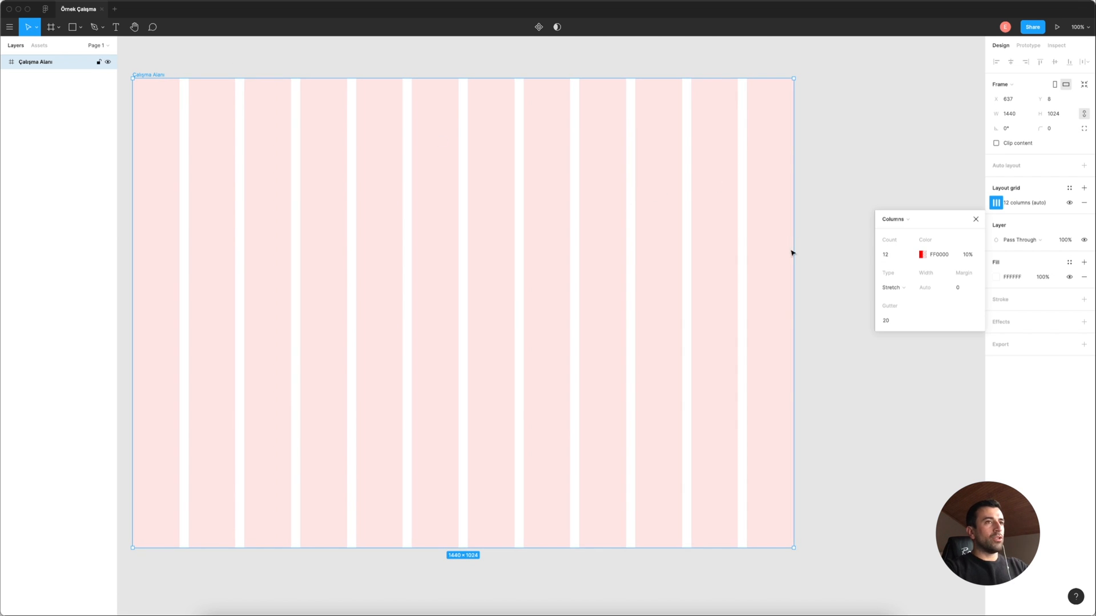
left_click(891, 288)
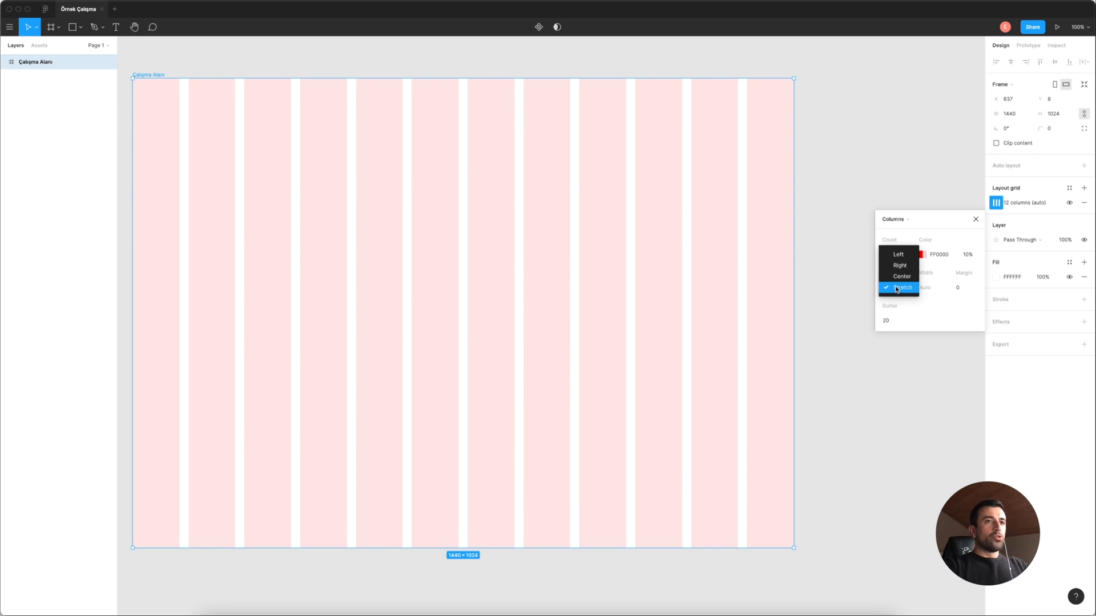
left_click(899, 277)
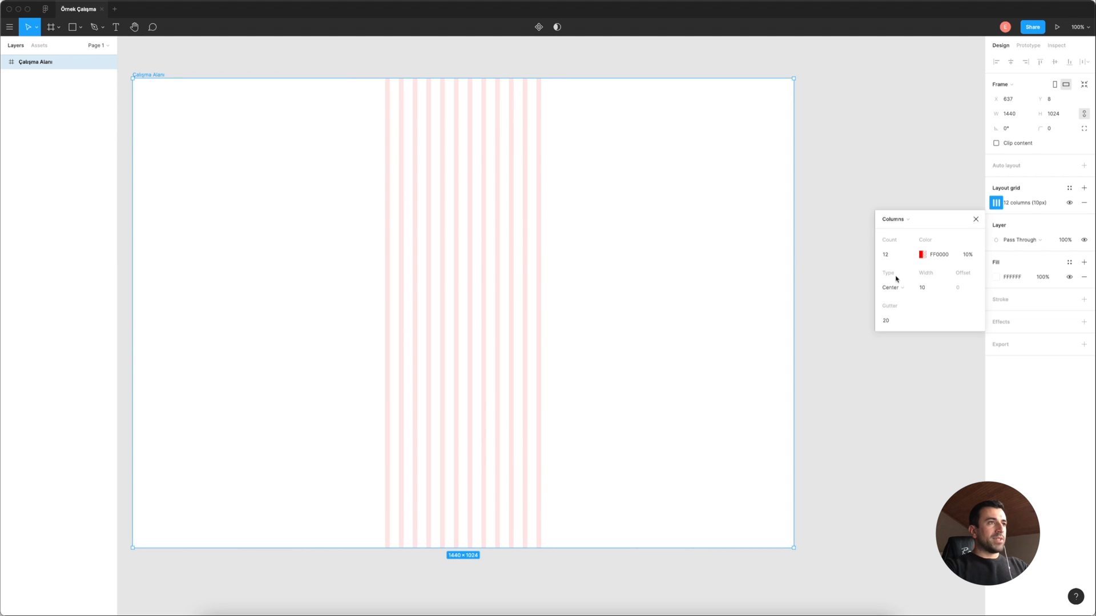
left_click(928, 287)
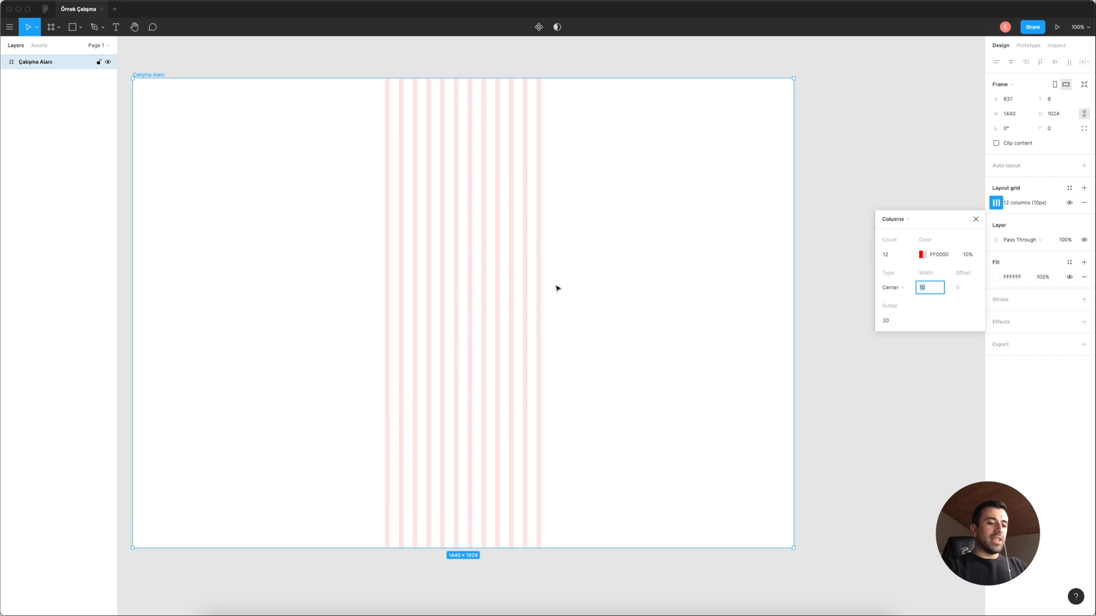
type("65")
key("Return")
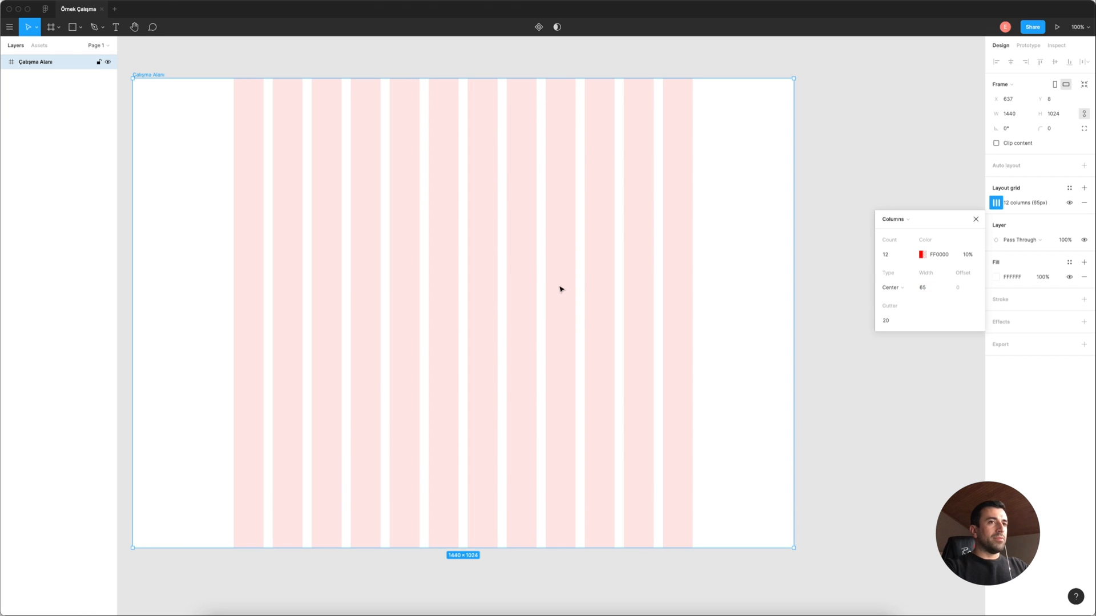
key("Tab")
type("30")
key("Return")
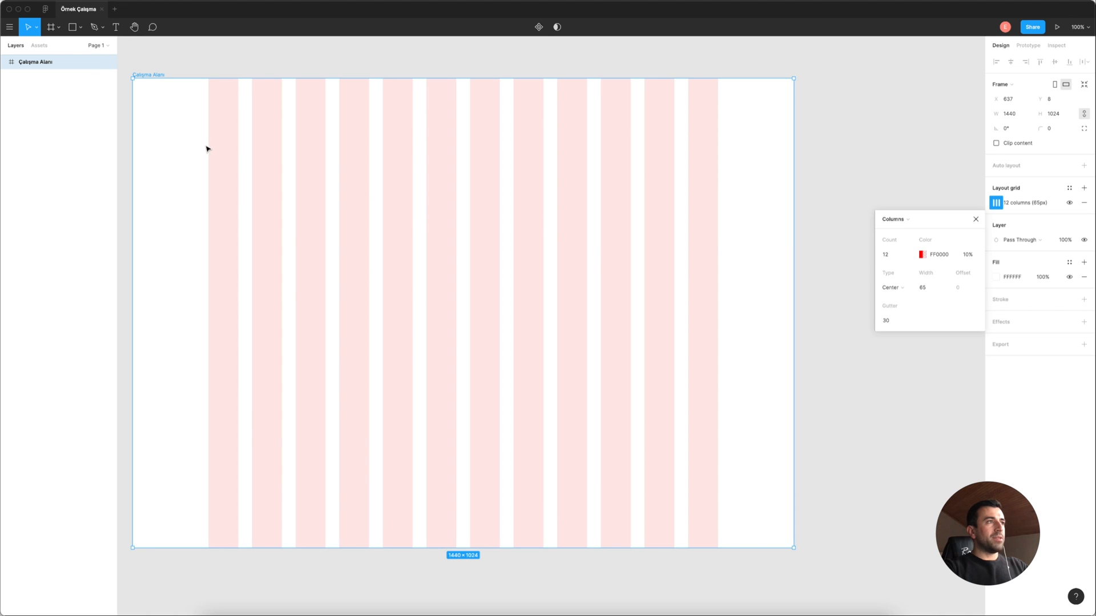
Draw a rectangle about 1110×291 spanning all twelve columns to demonstrate the content width, and delete it.
key("r")
mouse_move(209, 147)
left_mouse_down()
mouse_move(668, 279)
mouse_move(752, 280)
mouse_move(719, 280)
left_mouse_up()
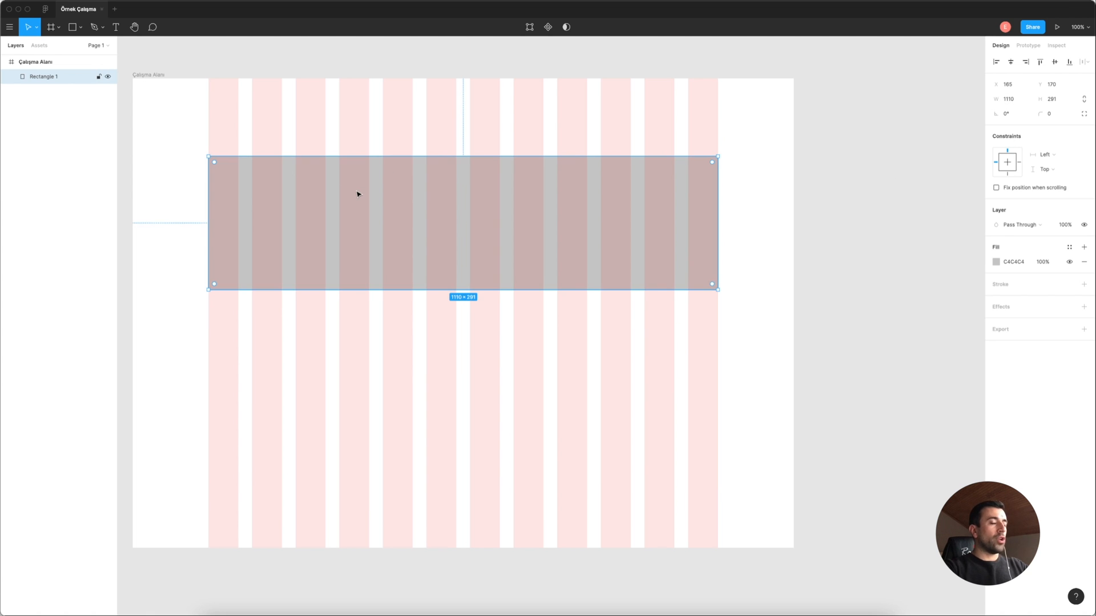
key("Delete")
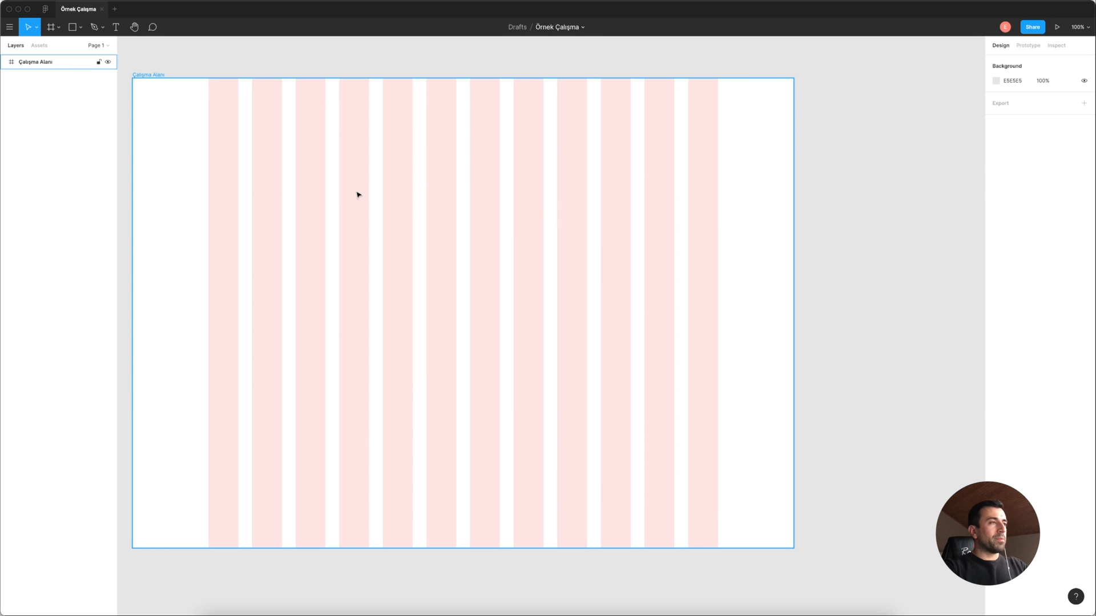
Find the Layout grids option in the view settings, and toggle the frame's layout grids off and back on.
left_click(162, 76)
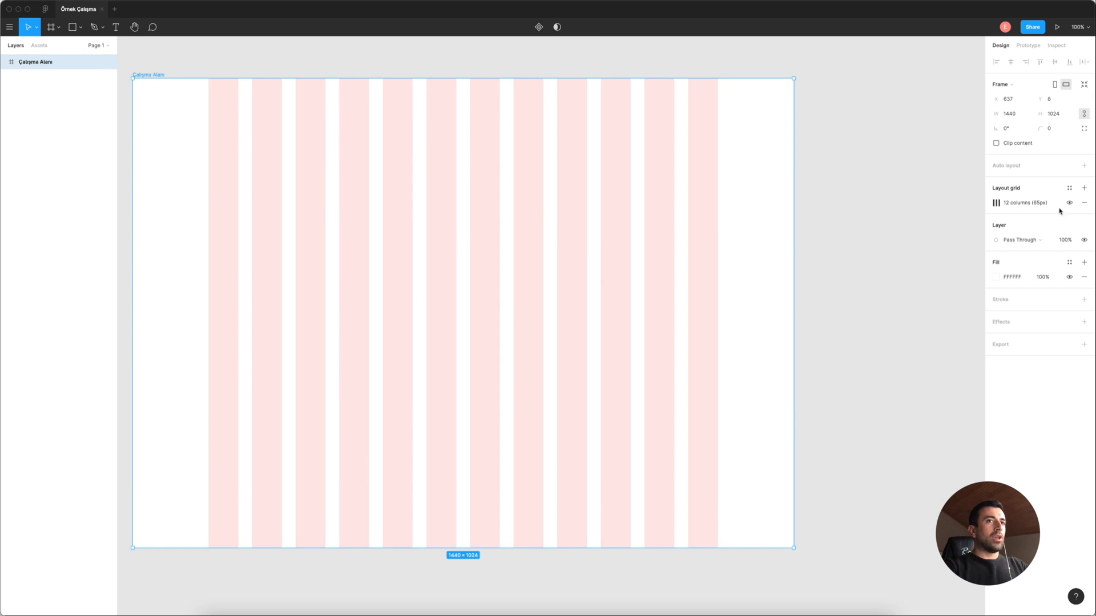
left_click(996, 203)
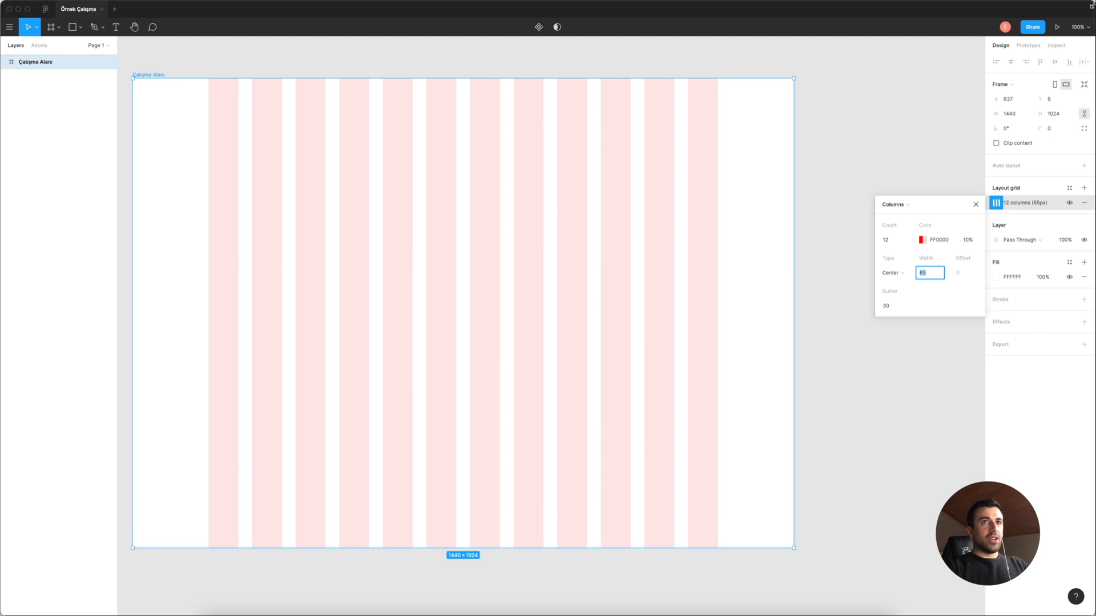
left_click(1078, 27)
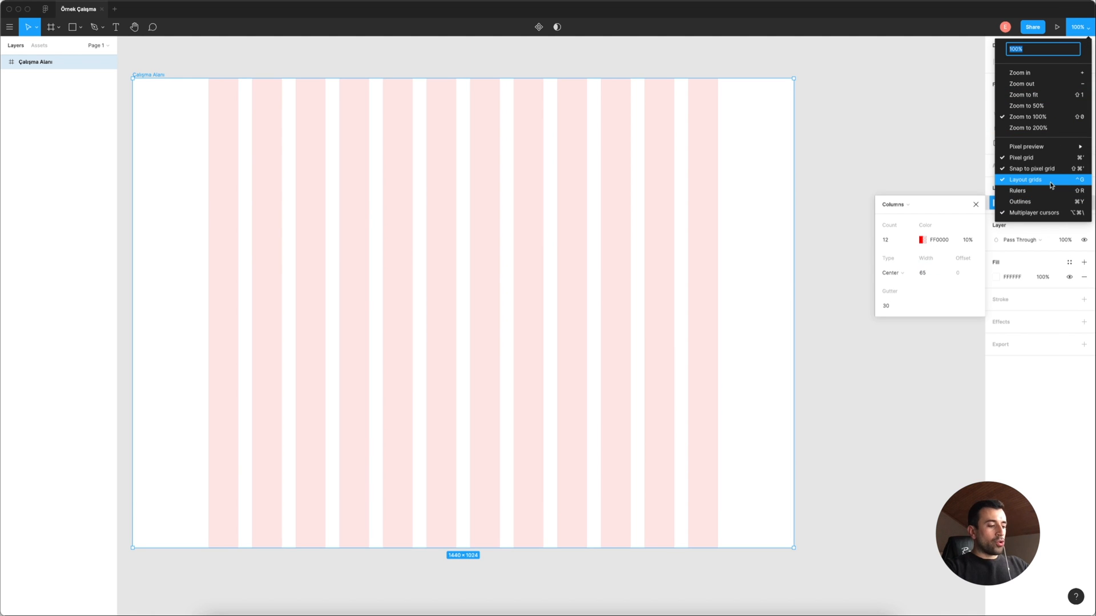
key("Escape")
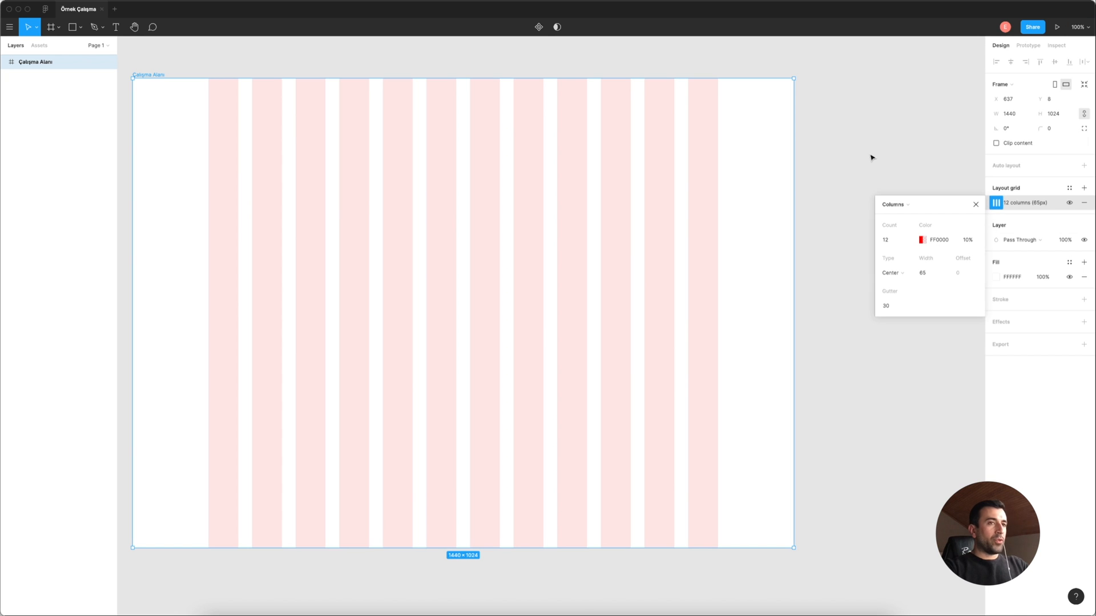
key("ctrl+g")
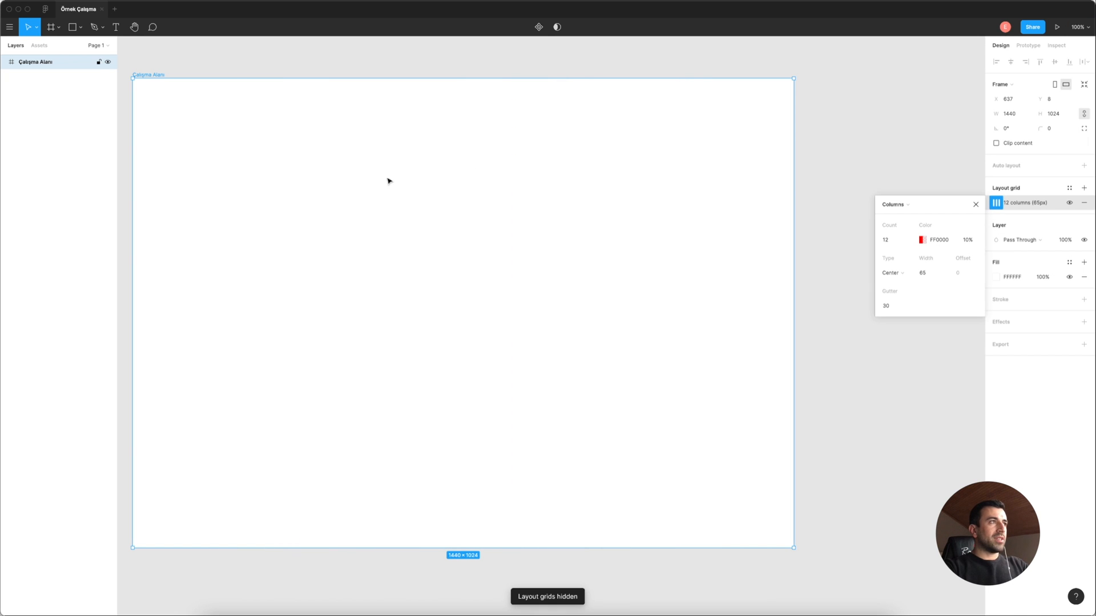
key("ctrl+g")
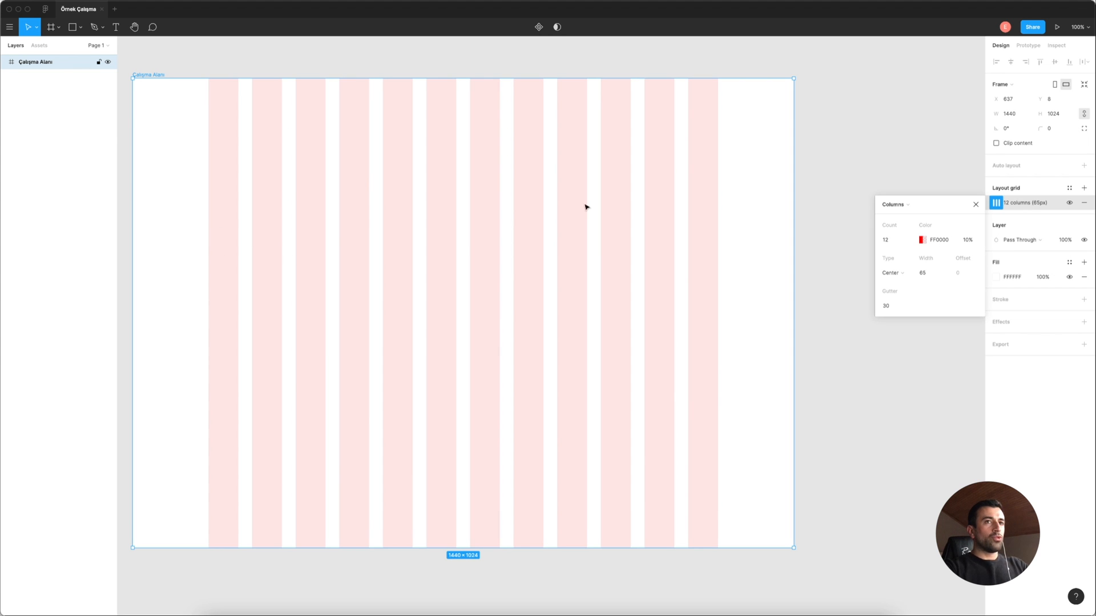
left_click(940, 161)
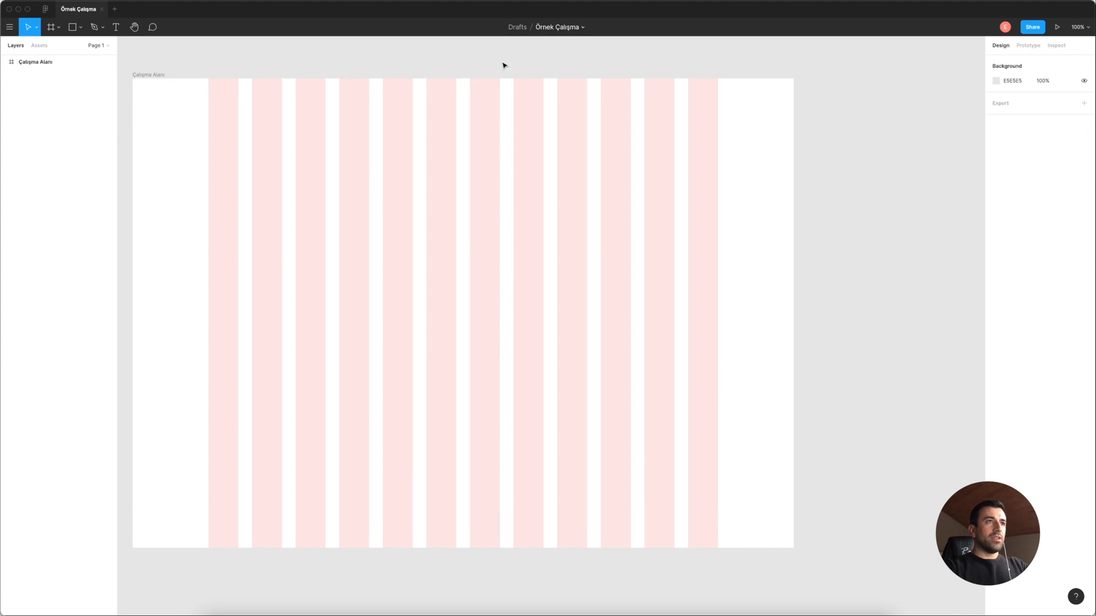
Compare the Çalışma Alanı frame's own columns grid visibility with the global layout grids toggle, and hide both.
left_click(140, 75)
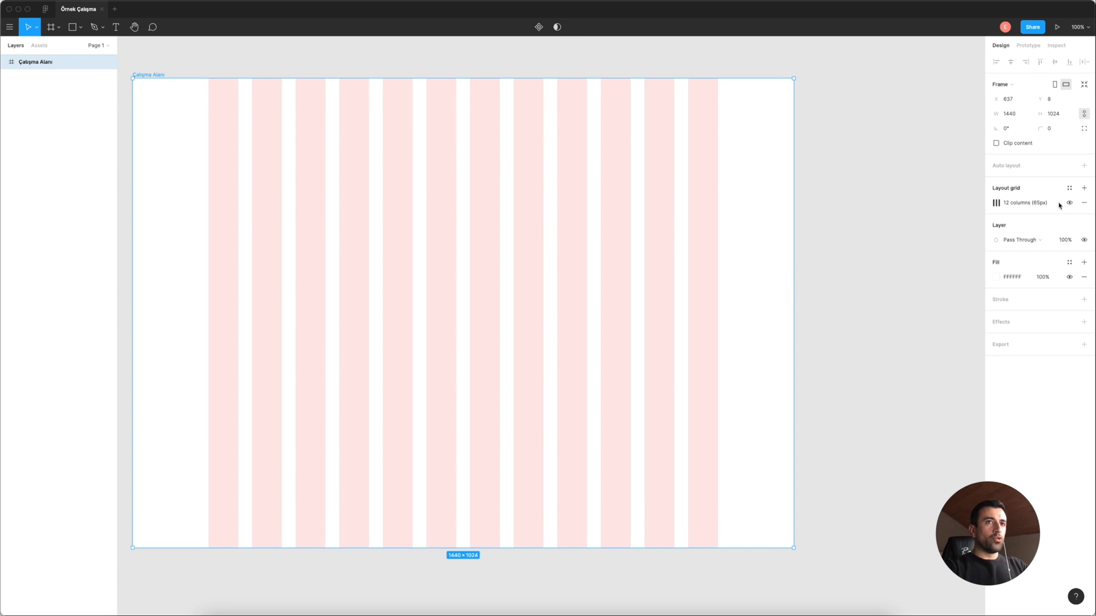
left_click(1070, 202)
left_click(1069, 202)
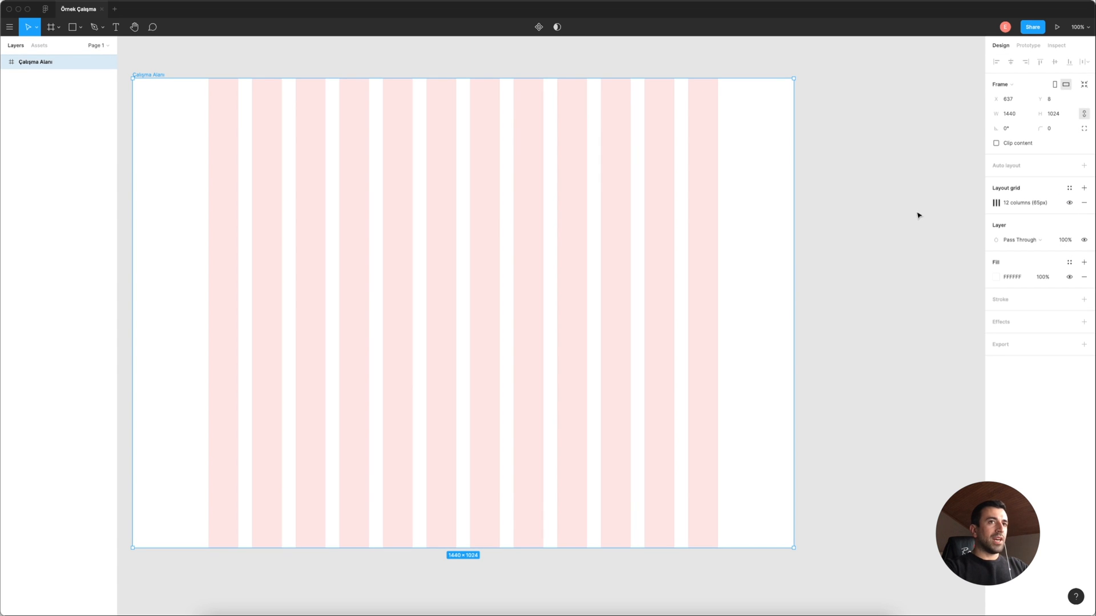
key("ctrl+g")
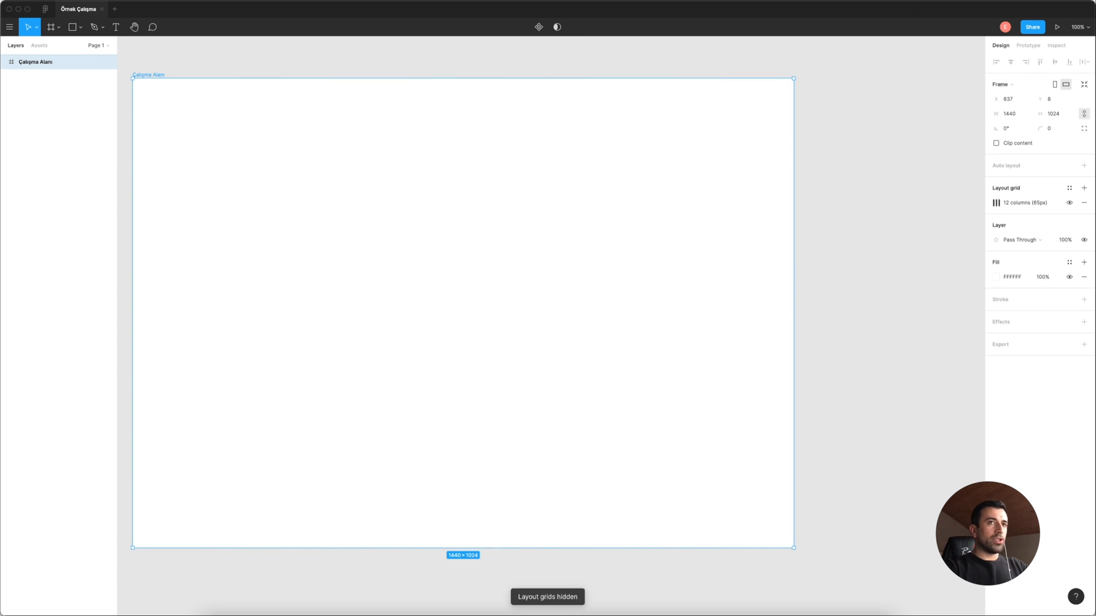
left_click(1070, 206)
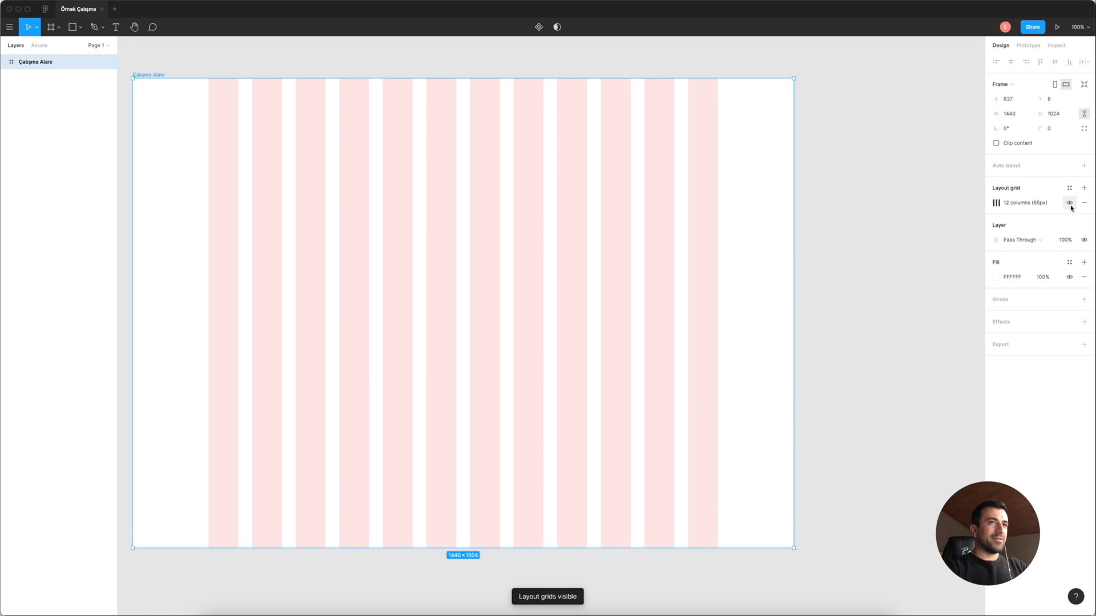
left_click(1069, 207)
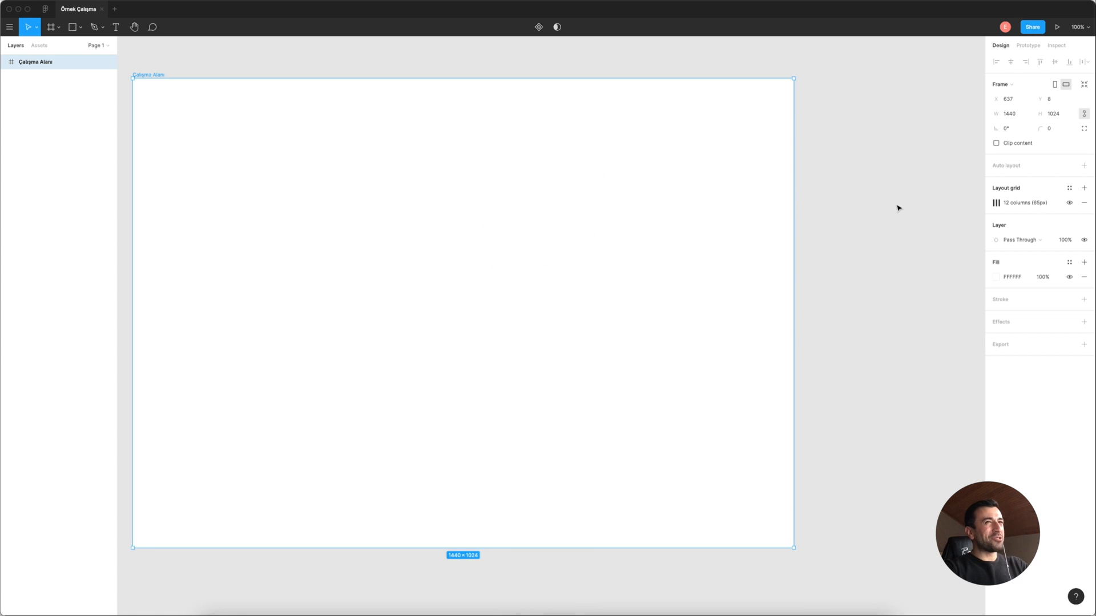
scroll(893, 208, "left", 5)
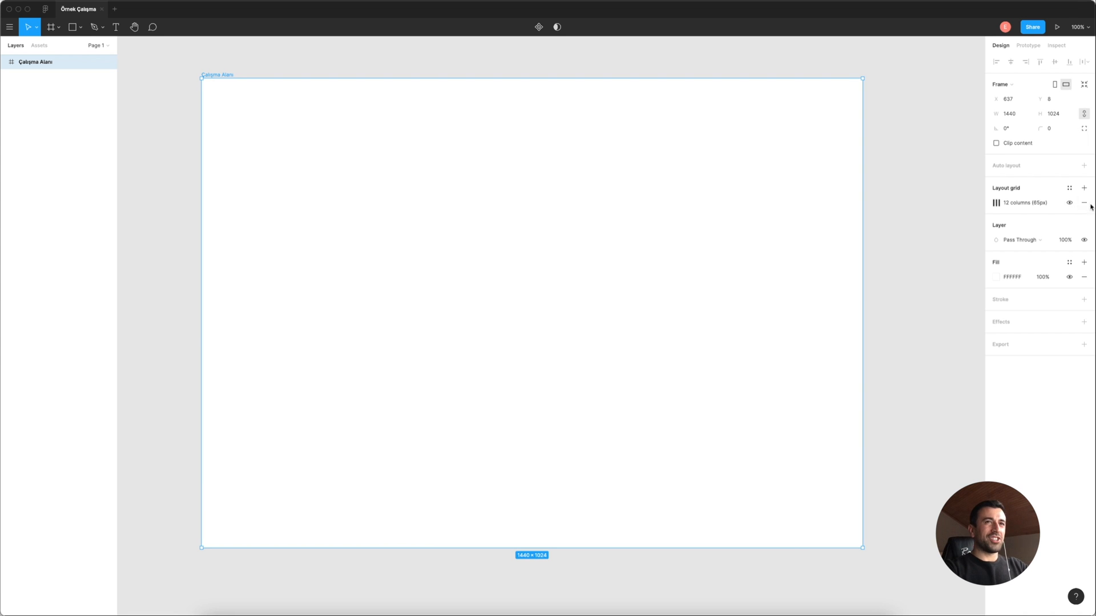
left_click(1071, 204)
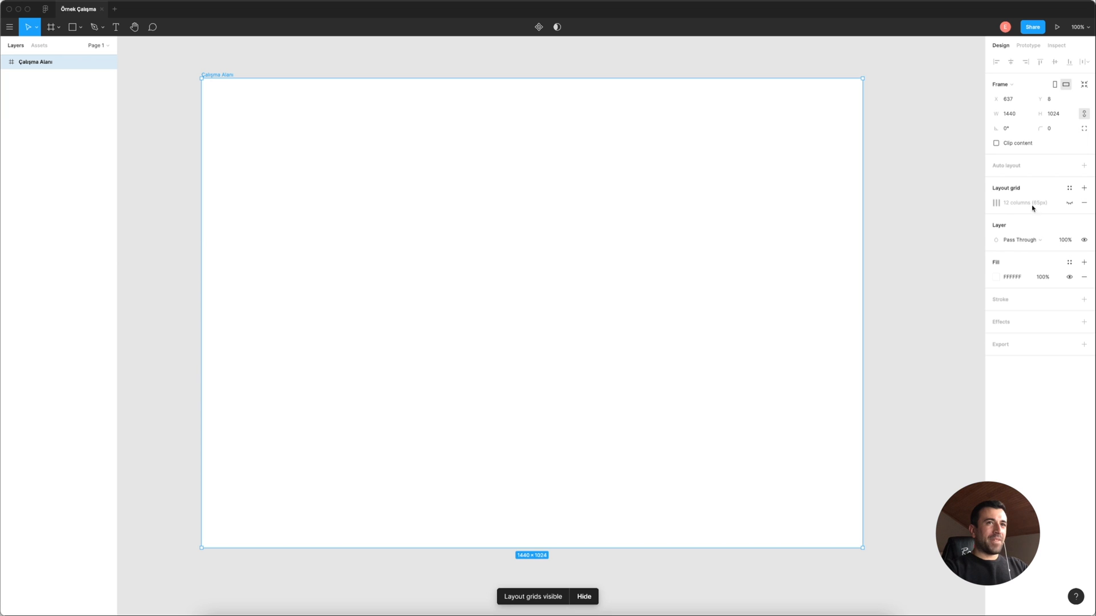
key("ctrl+g")
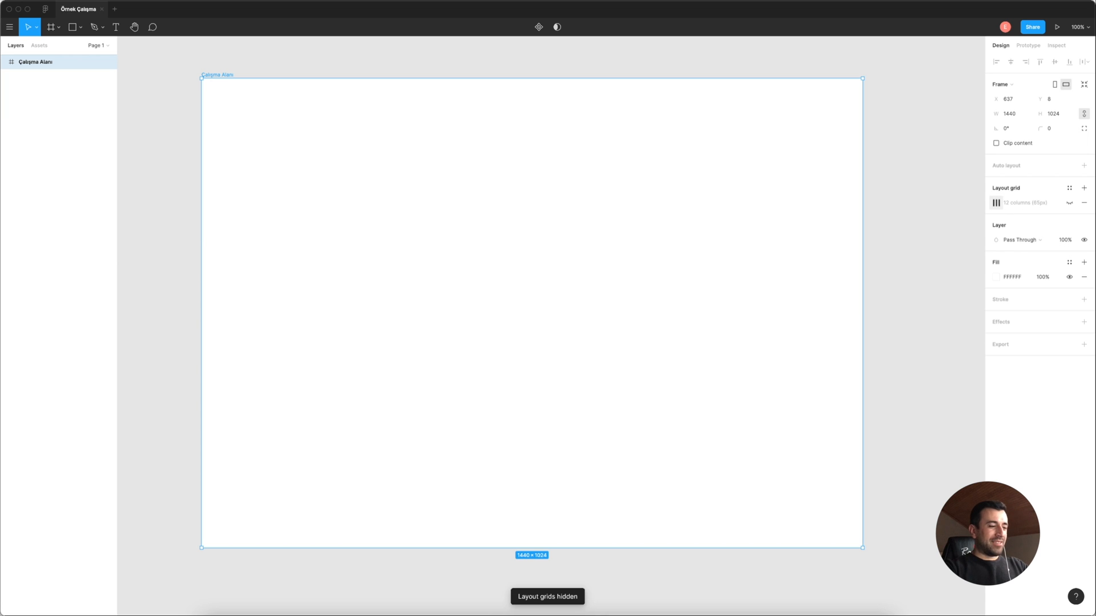
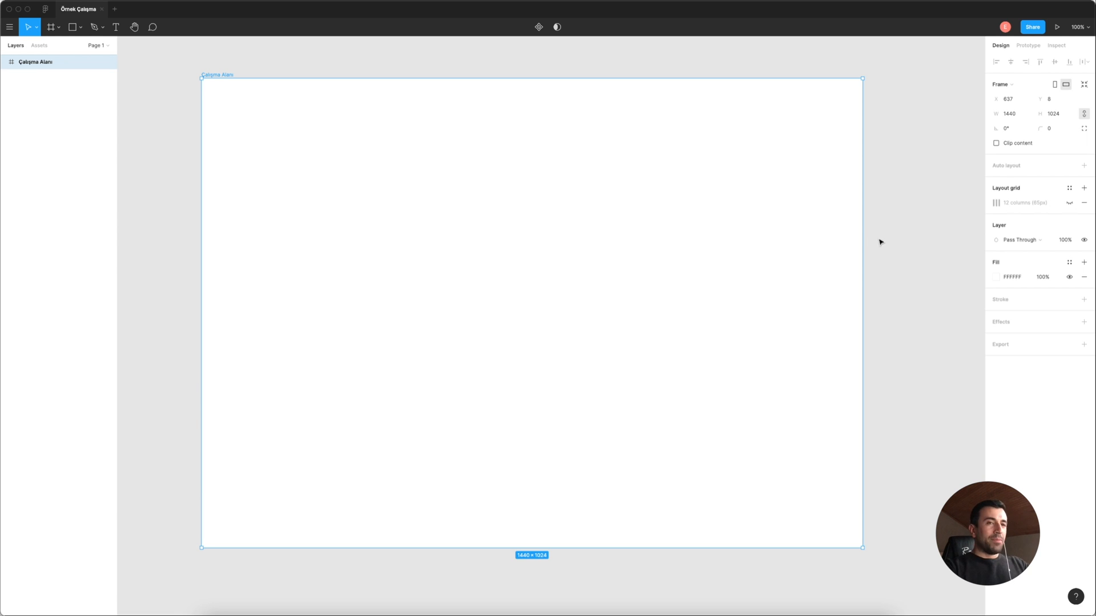
Show the frame's 12-column grid again, and toggle all layout grids off and back on.
key("shift+g")
key("shift+g")
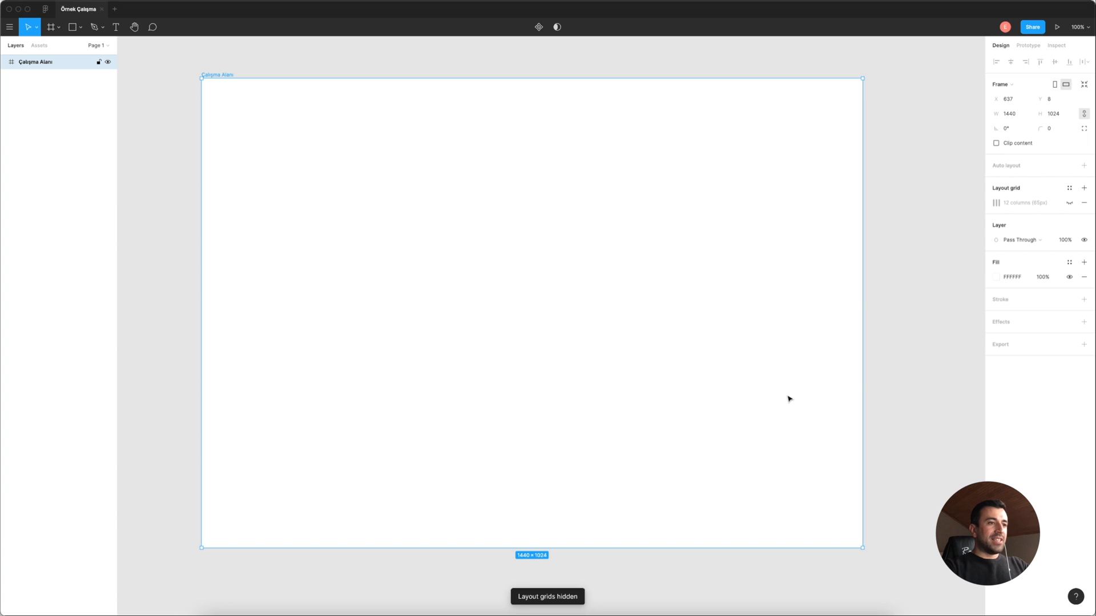
left_click(1070, 203)
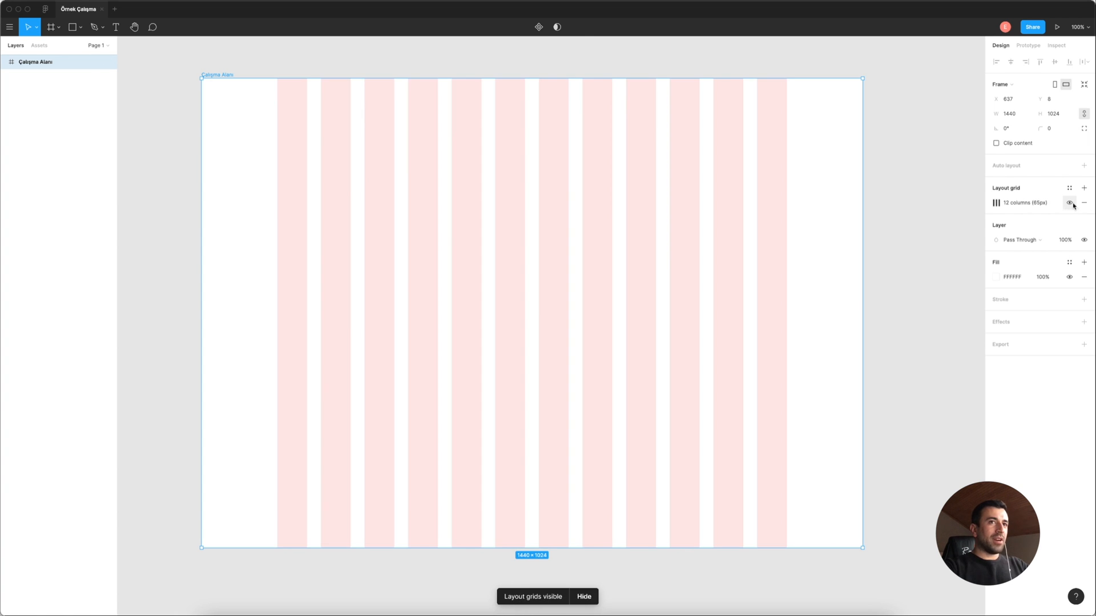
key("shift+g")
key("shift+g")
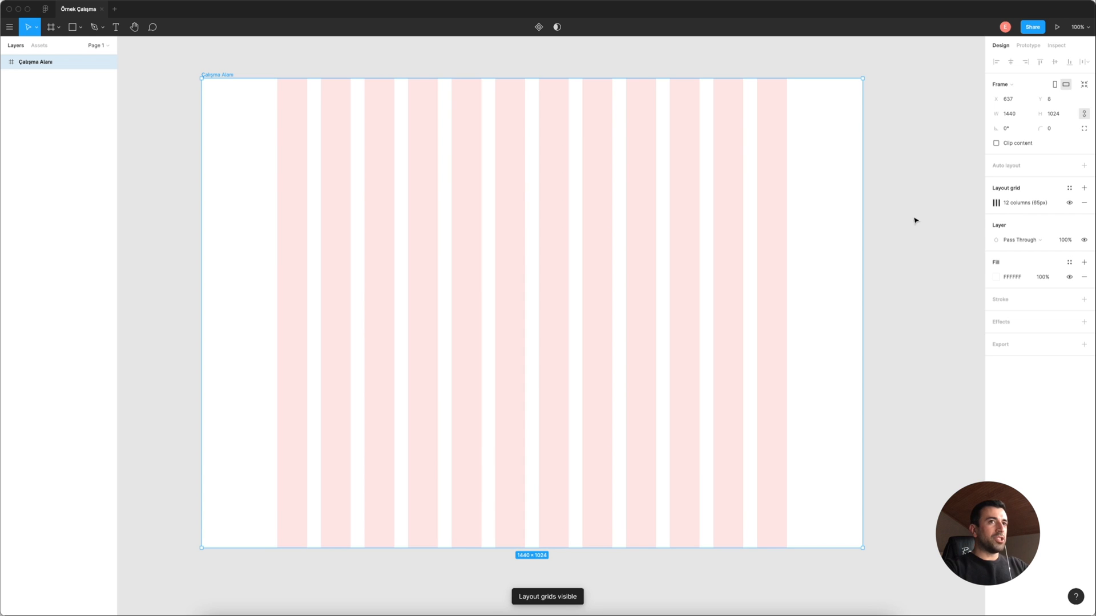
Hide only the frame's columns grid, try the global layout grids toggle, and show the columns grid again.
left_click(1070, 203)
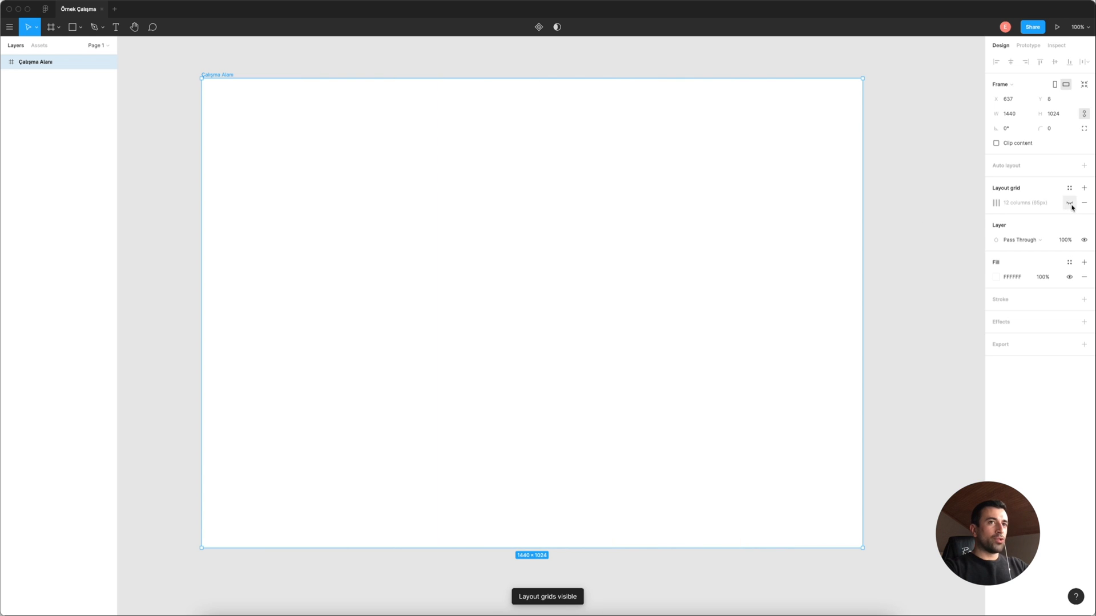
left_click(880, 268)
left_click(299, 78)
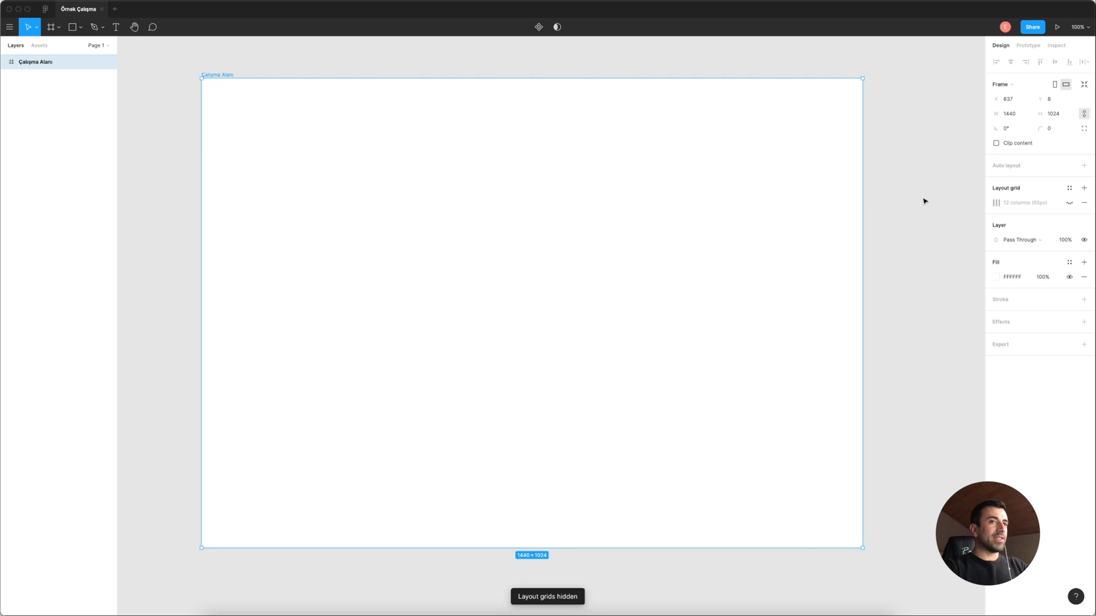
left_click(1069, 203)
left_click(1069, 203)
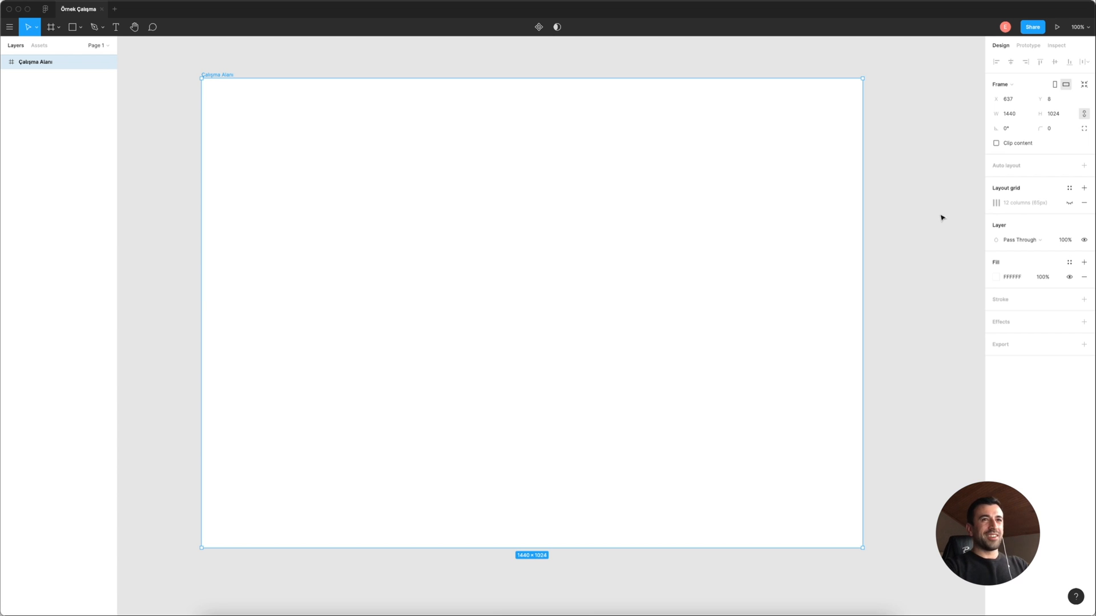
left_click(1070, 203)
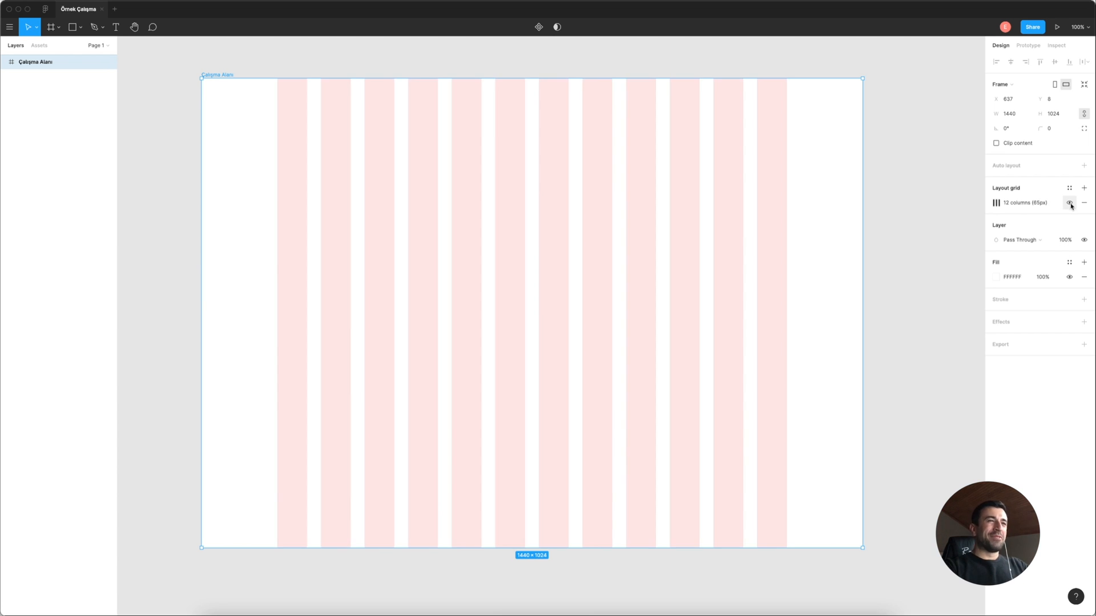
Remove the columns layout grid from the Çalışma Alanı frame.
left_click(1084, 203)
key("ctrl+z")
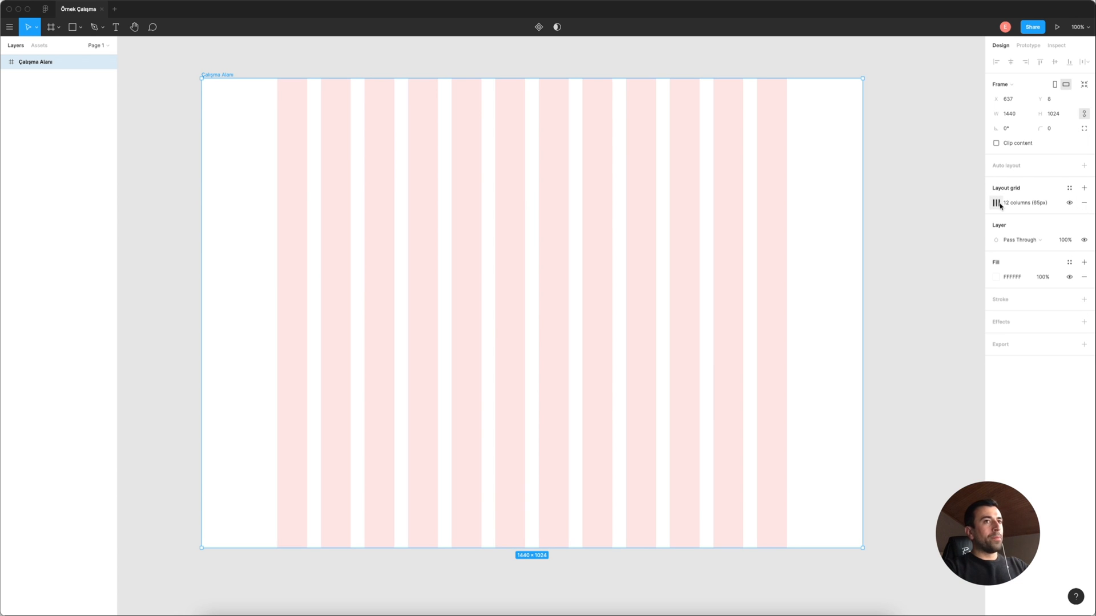
left_click(1069, 204)
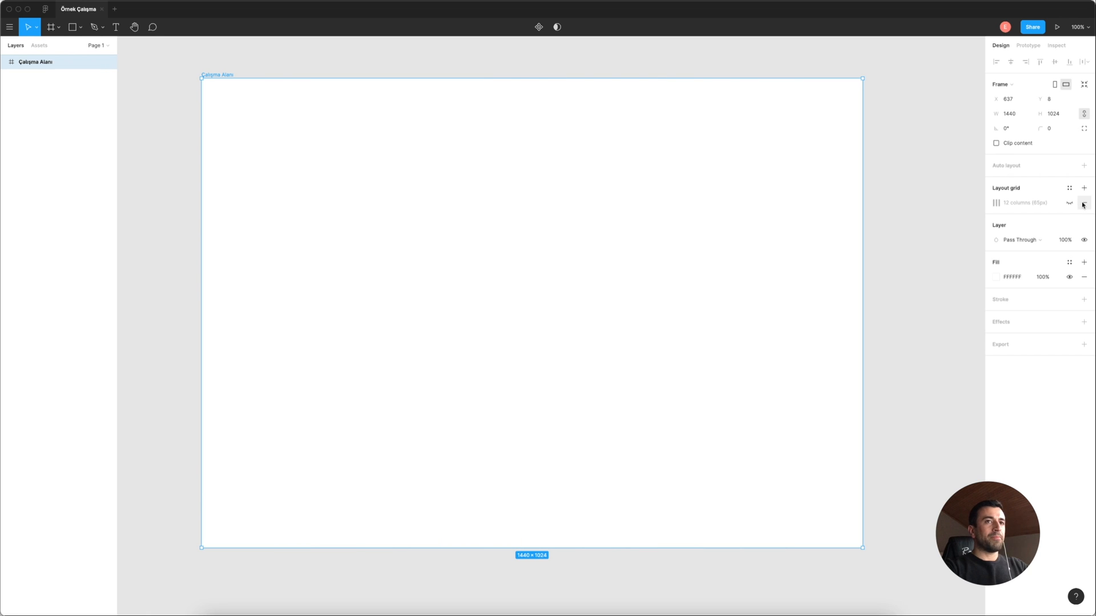
left_click(1083, 204)
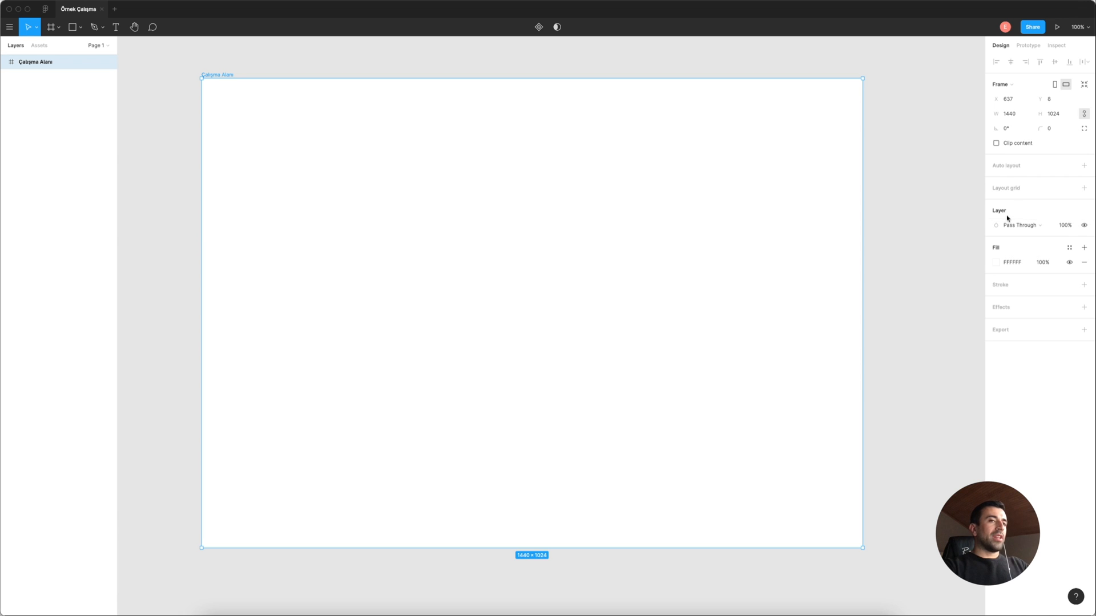
Change the Çalışma Alanı frame's fill to grey 6F6F6F, and darken it to black 000000.
left_click(996, 262)
type("6F6F6F")
key("Return")
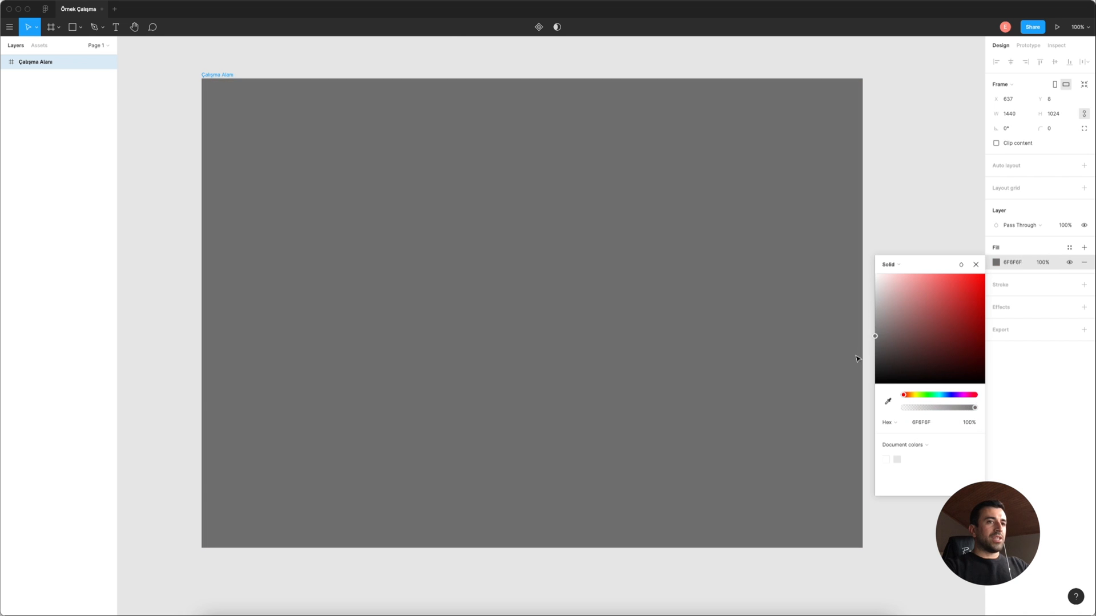
left_click_drag(875, 337, 802, 423)
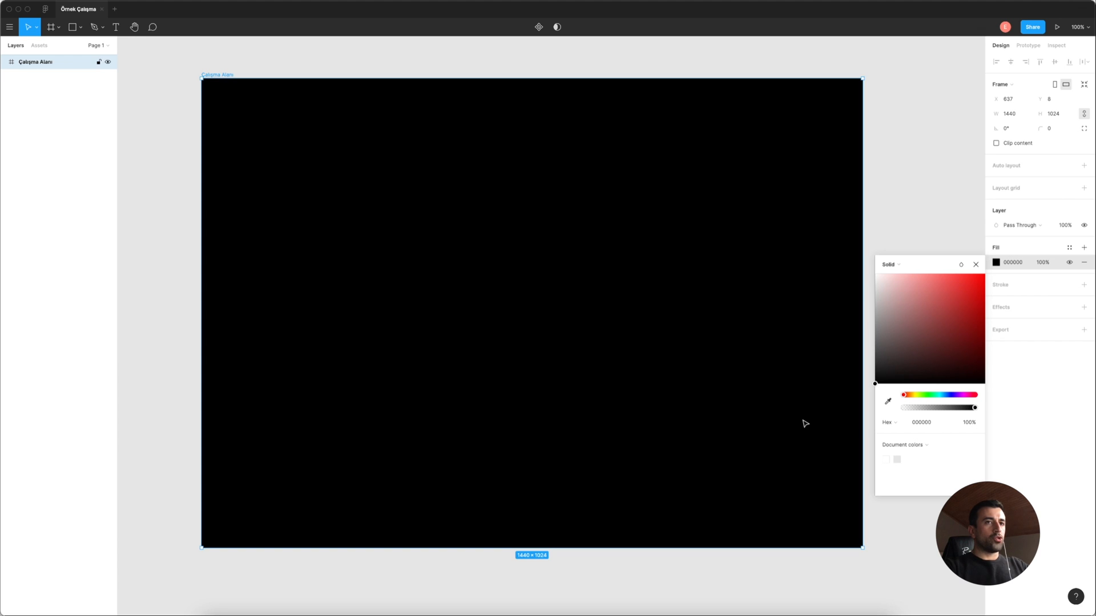
Add a second fill above the black one, try the Solid and Image types on it, and remove it.
left_click(1084, 248)
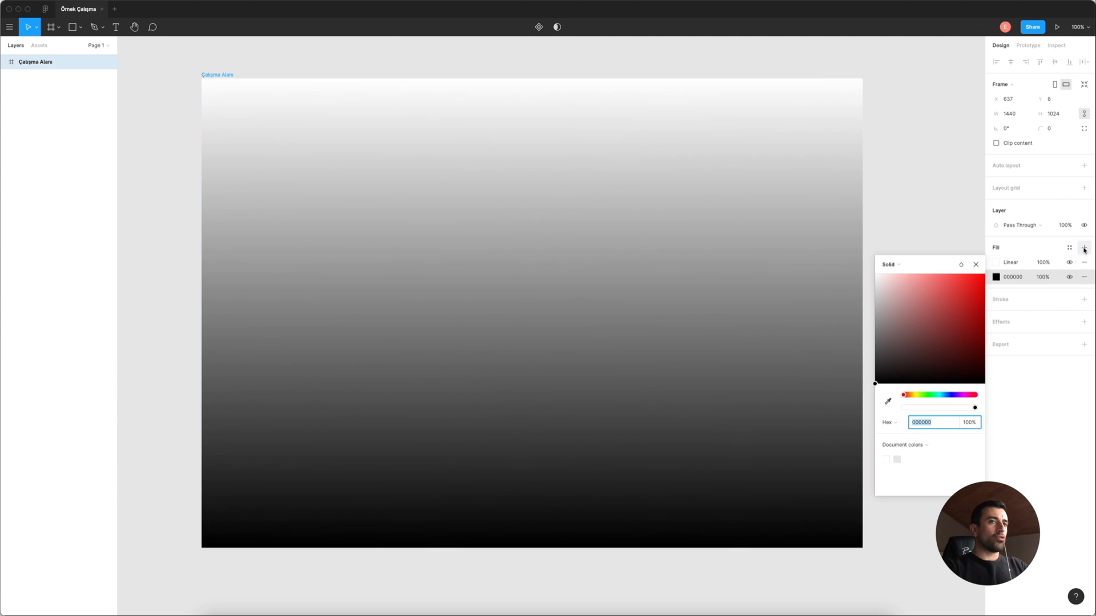
left_click(1008, 265)
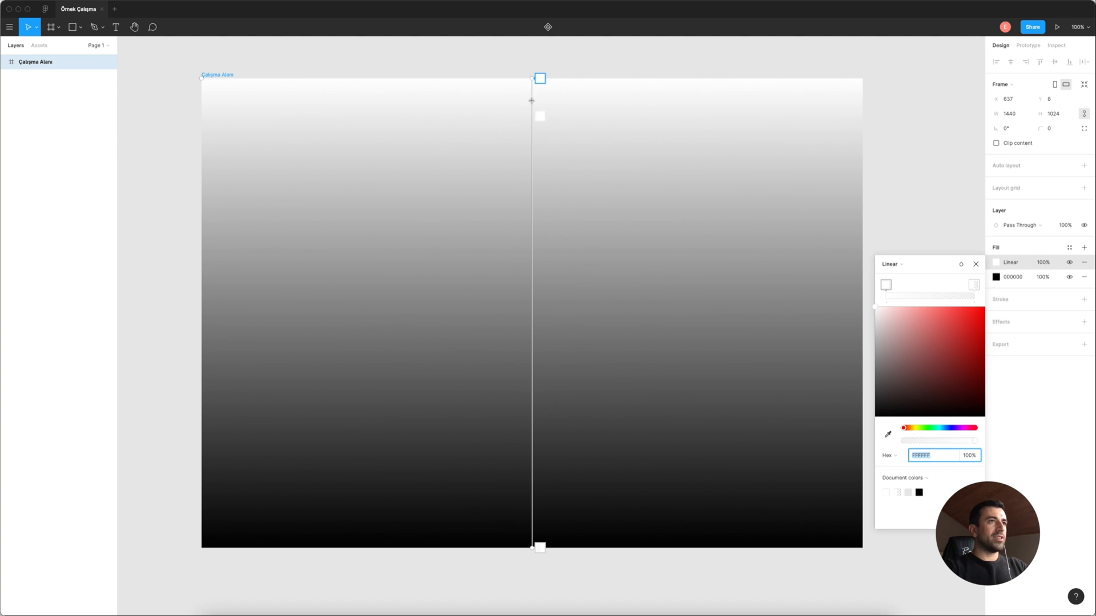
left_click(904, 266)
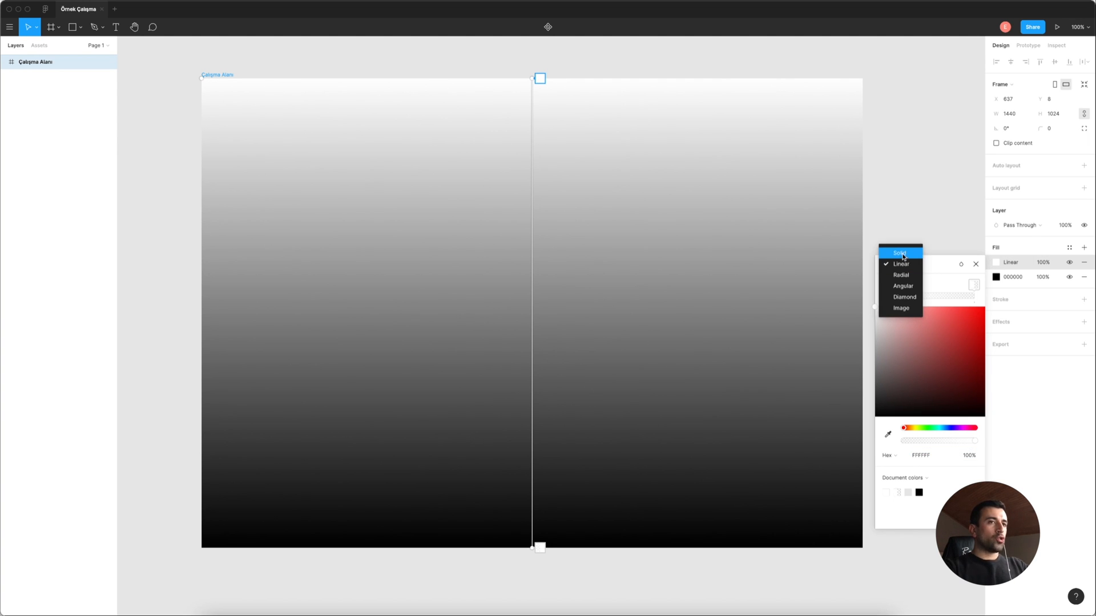
left_click(900, 253)
left_click(901, 266)
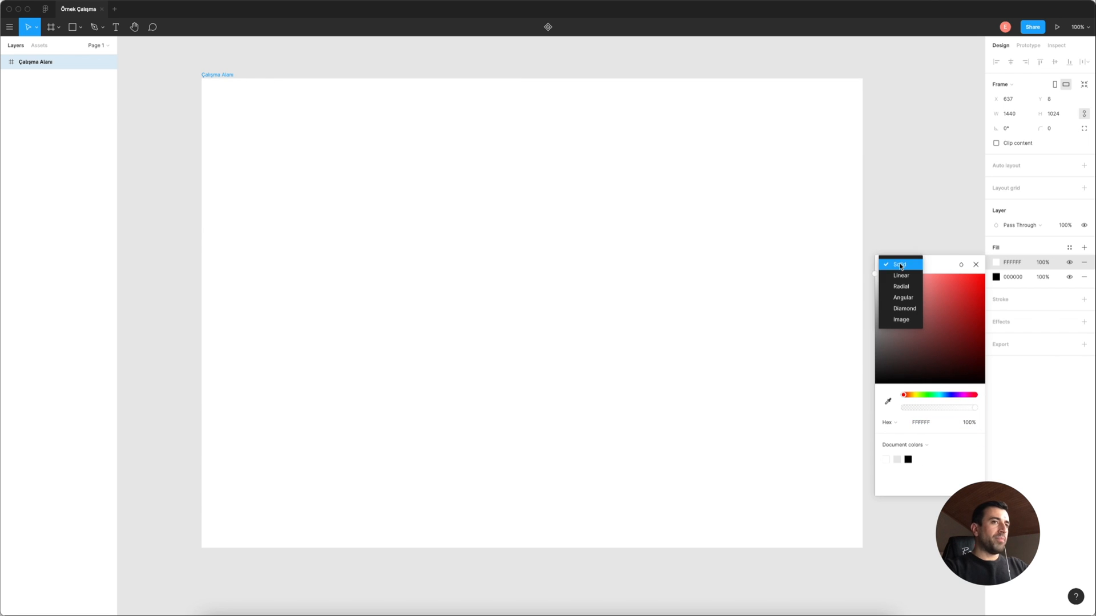
left_click(900, 319)
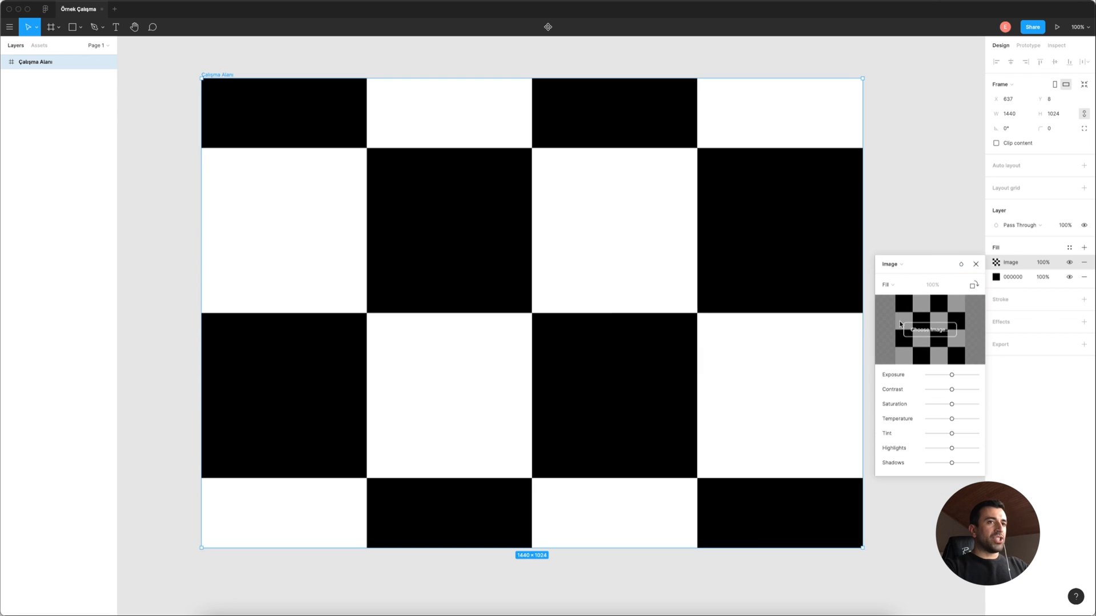
mouse_move(923, 331)
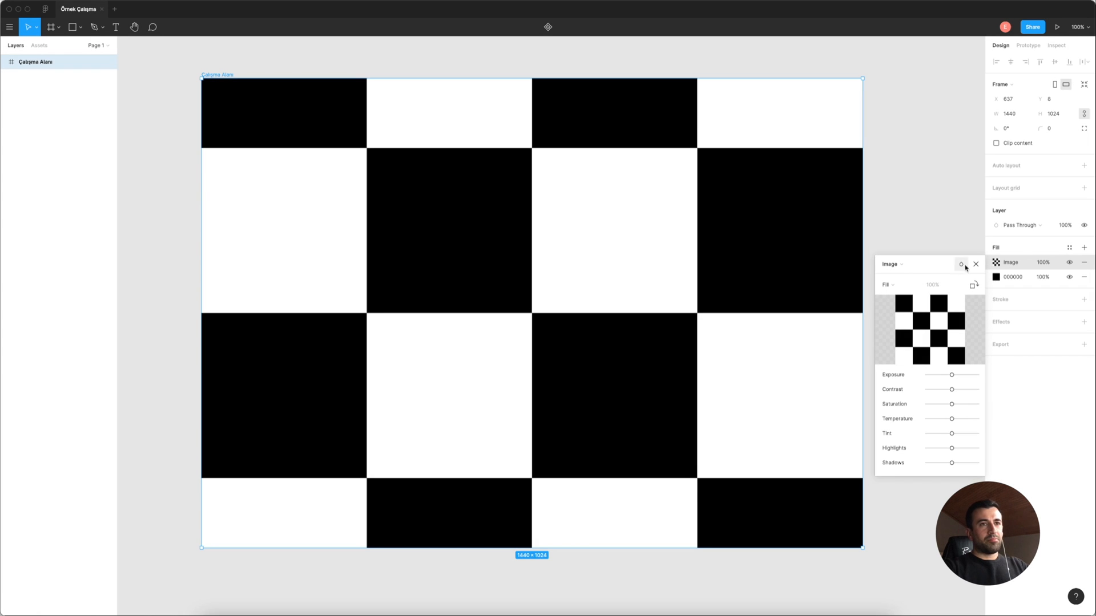
left_click(1083, 262)
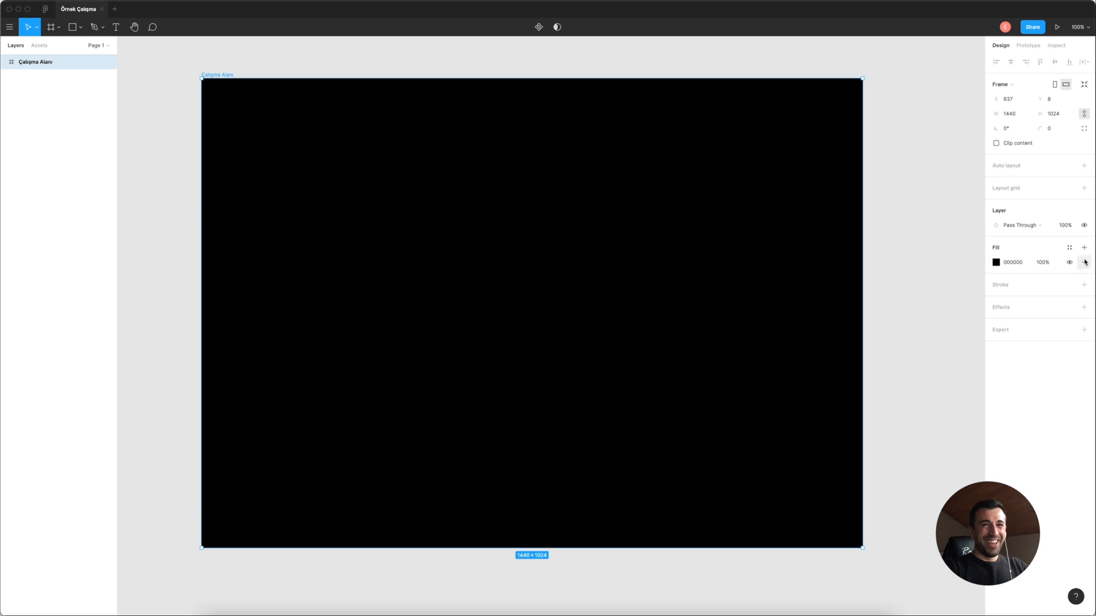
Replace the Çalışma Alanı frame's black fill with white FFFFFF and draw a rectangle about 418 × 377 inside the frame.
left_click(1083, 262)
left_click(998, 249)
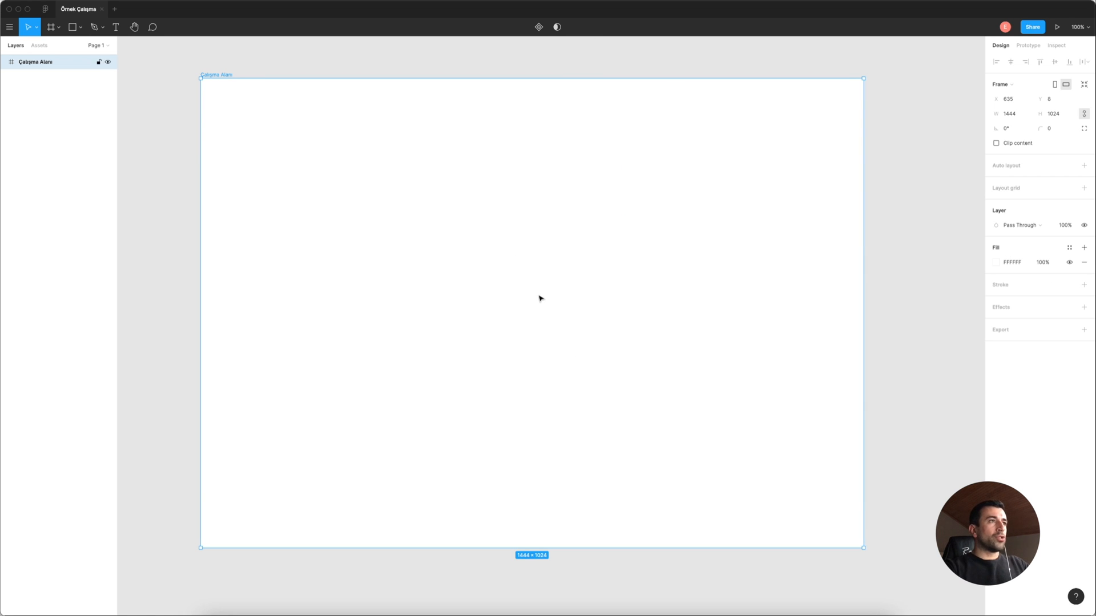
key("r")
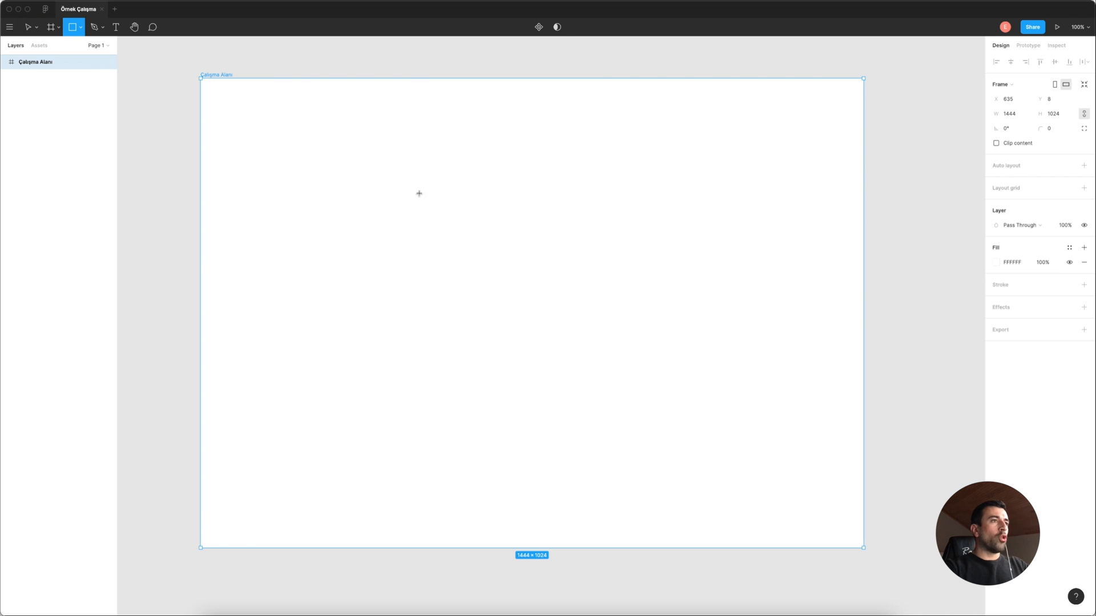
left_click_drag(389, 191, 582, 365)
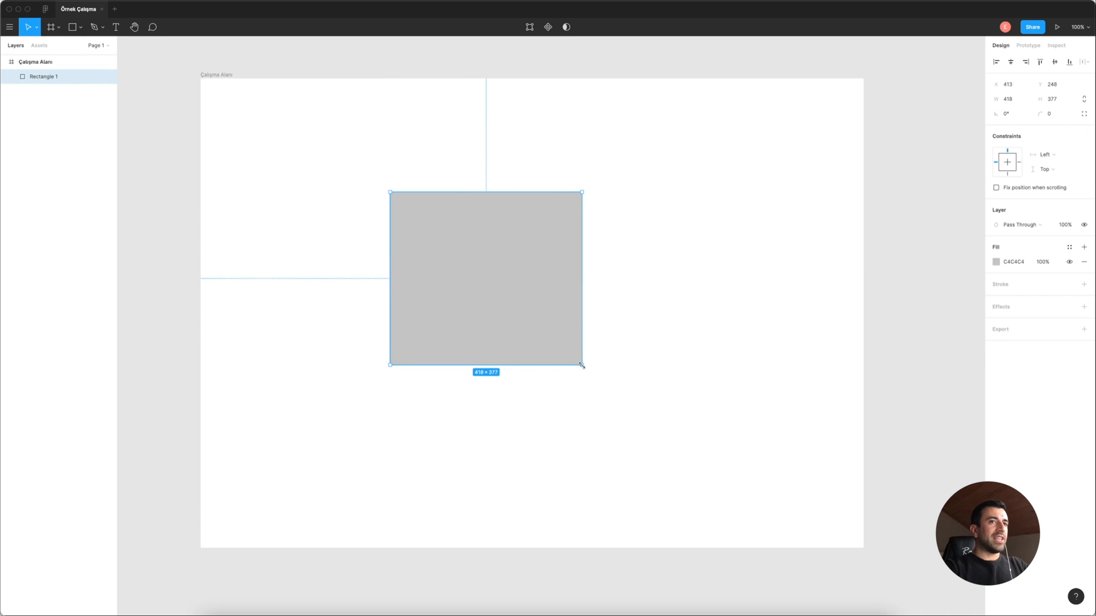
Turn the rectangle into an outline by adding a 1 px inside stroke, removing its fill, and colouring the stroke E9E9E9.
left_click(1083, 284)
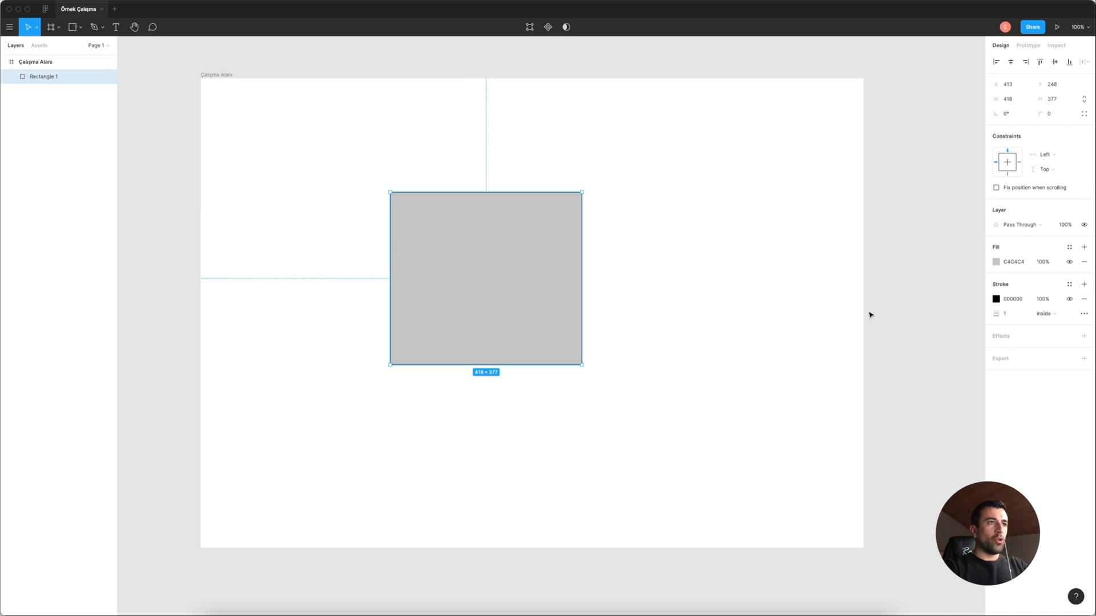
left_click(1083, 262)
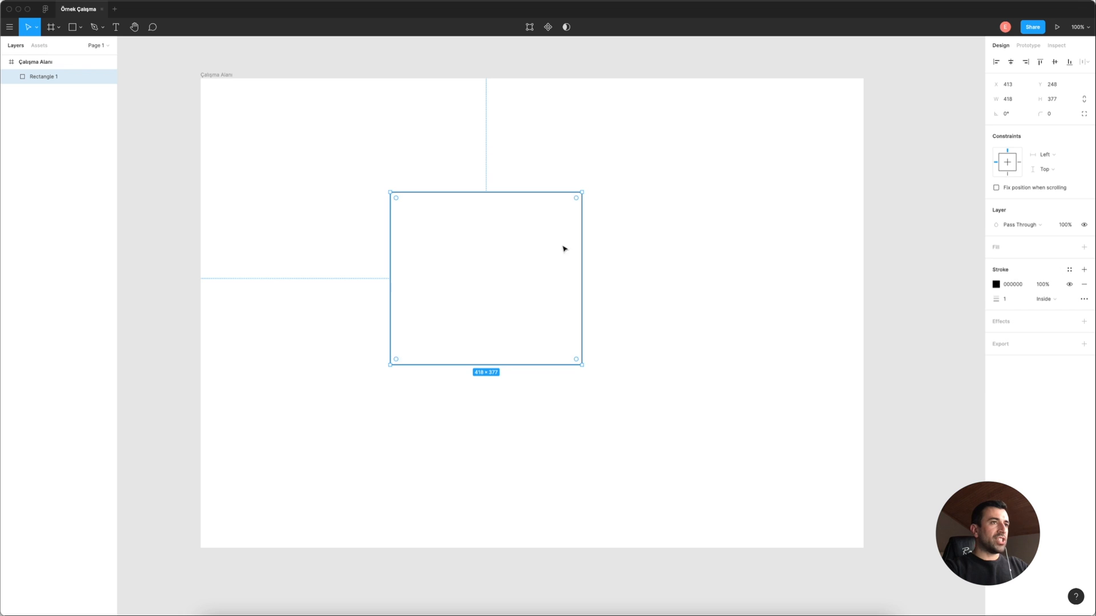
left_click(995, 285)
type("E7E7E7")
key("Return")
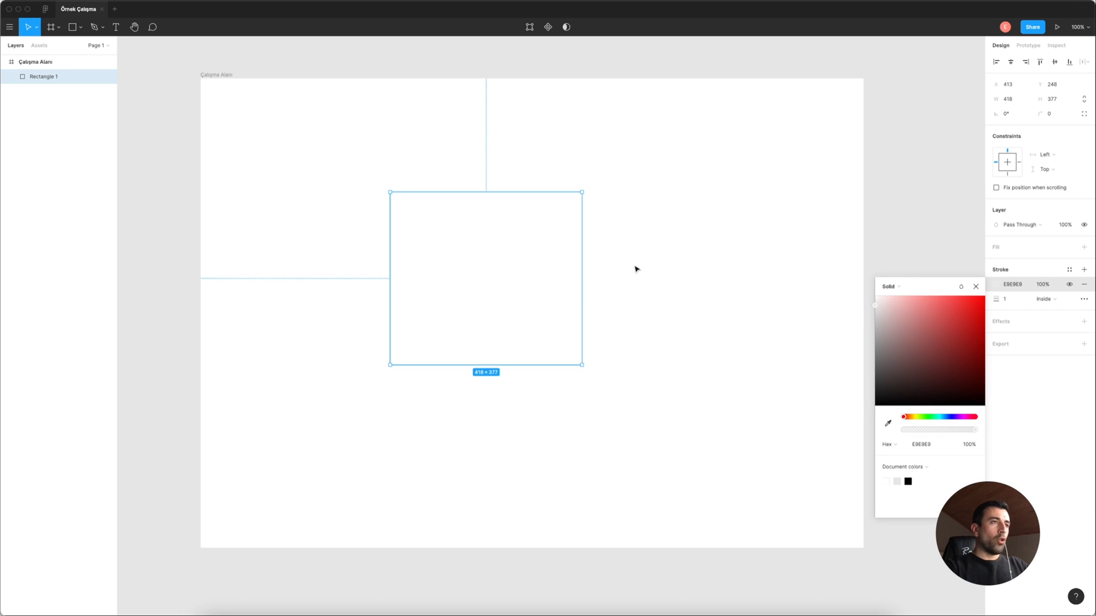
left_click(717, 258)
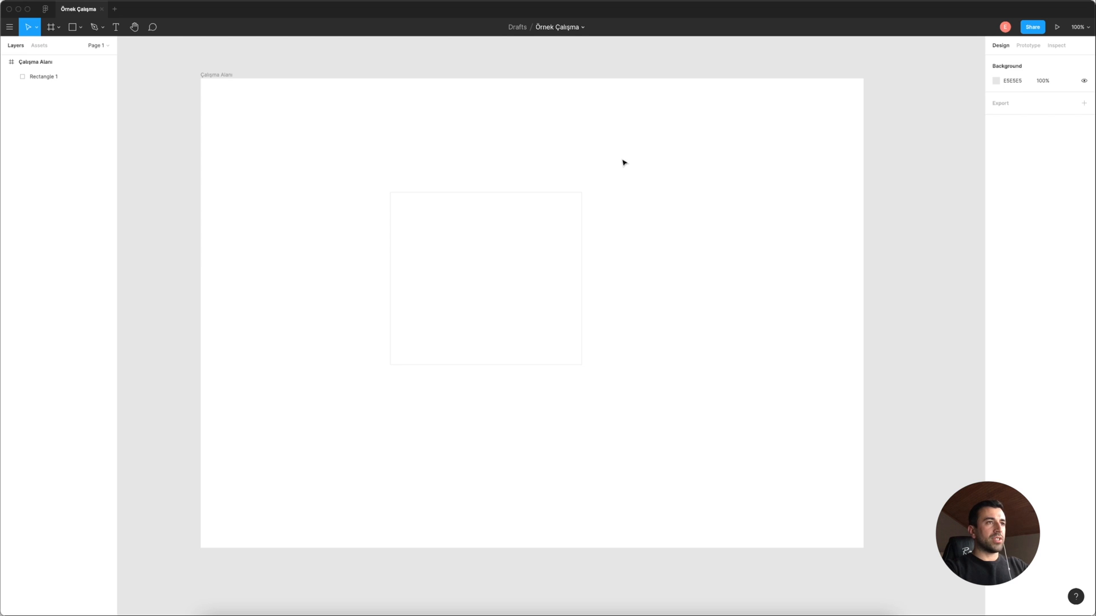
Delete the outlined rectangle and set the Çalışma Alanı frame's corner radius to 30.
left_click(548, 223)
key("BackSpace")
left_click(219, 74)
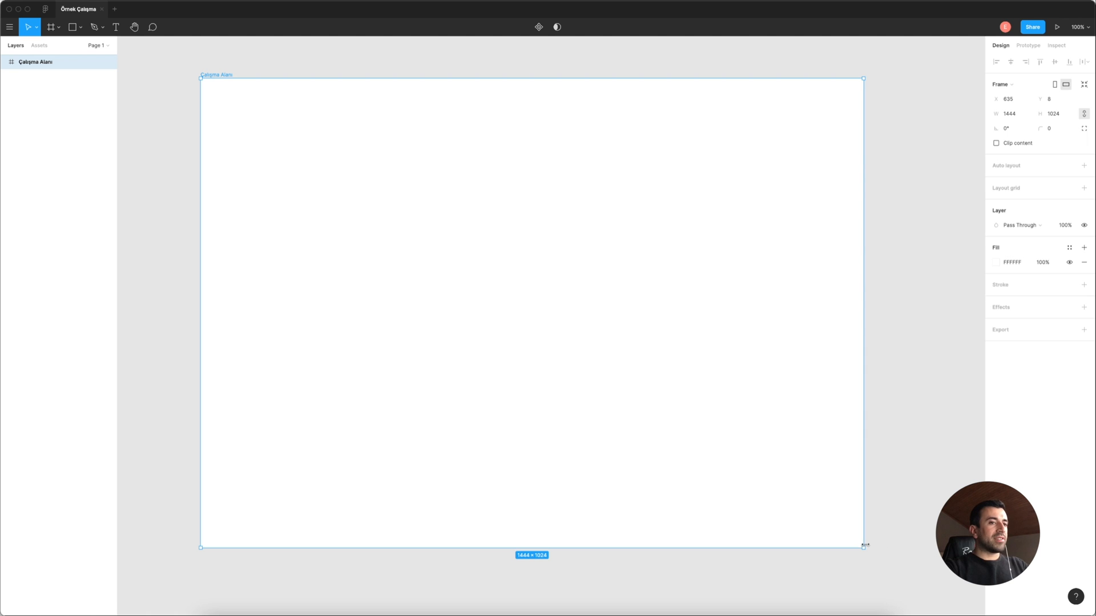
left_click(1038, 128)
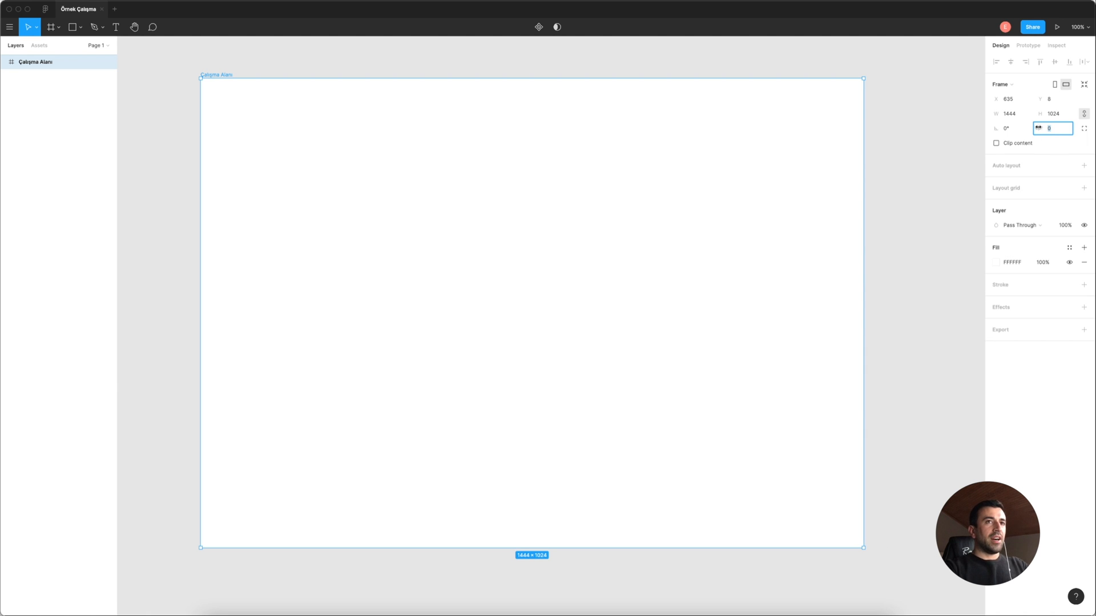
key("Return")
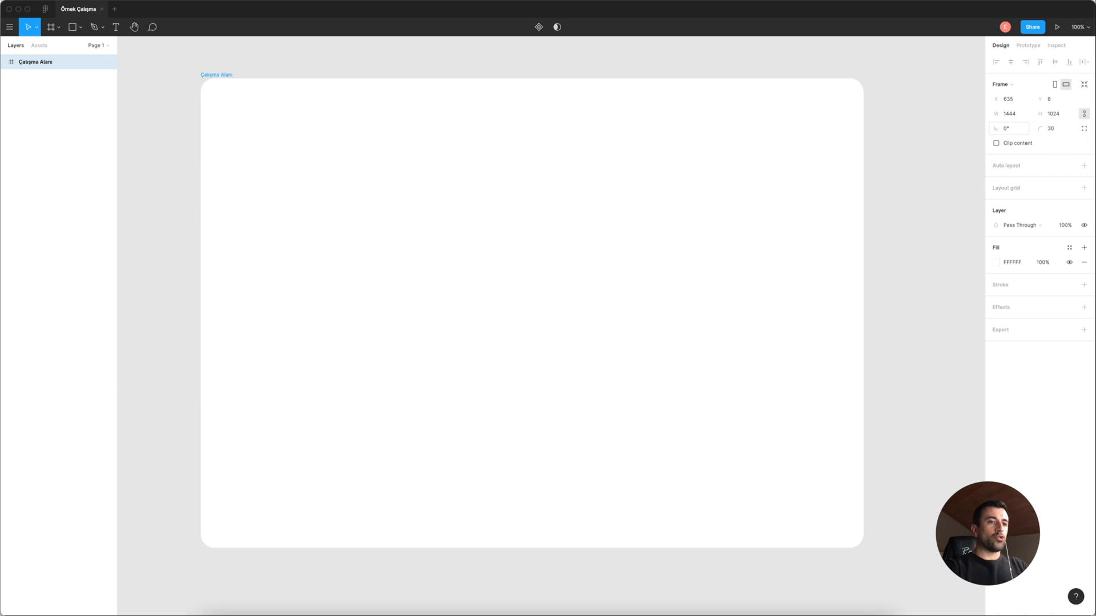
Add a drop shadow effect to the Çalışma Alanı frame, review the effect types, and set its Y offset to 20 and blur to 15.
left_click(1084, 307)
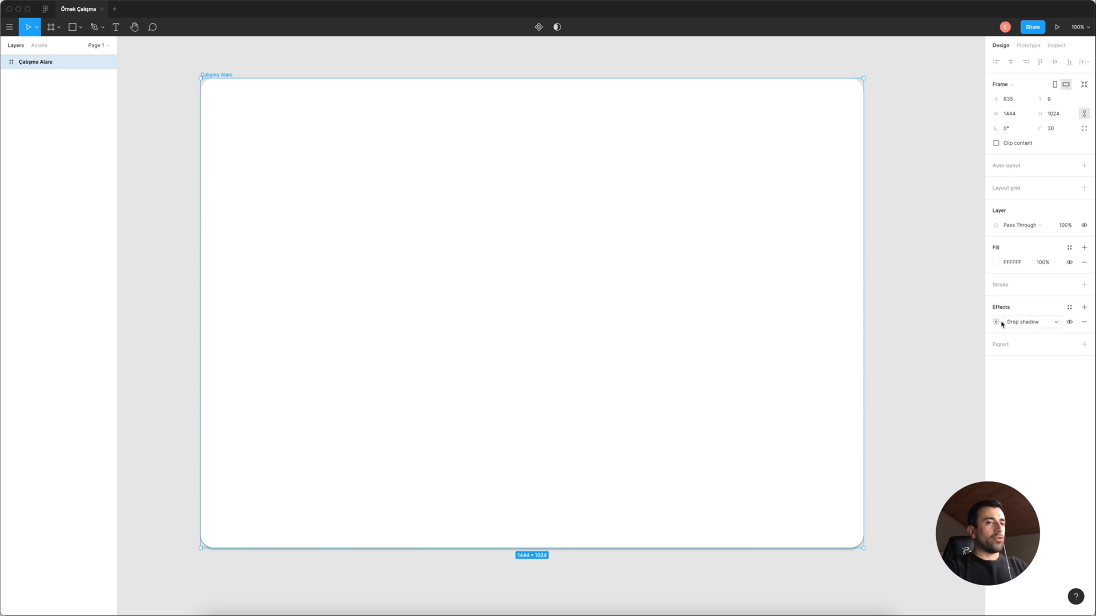
left_click(1018, 323)
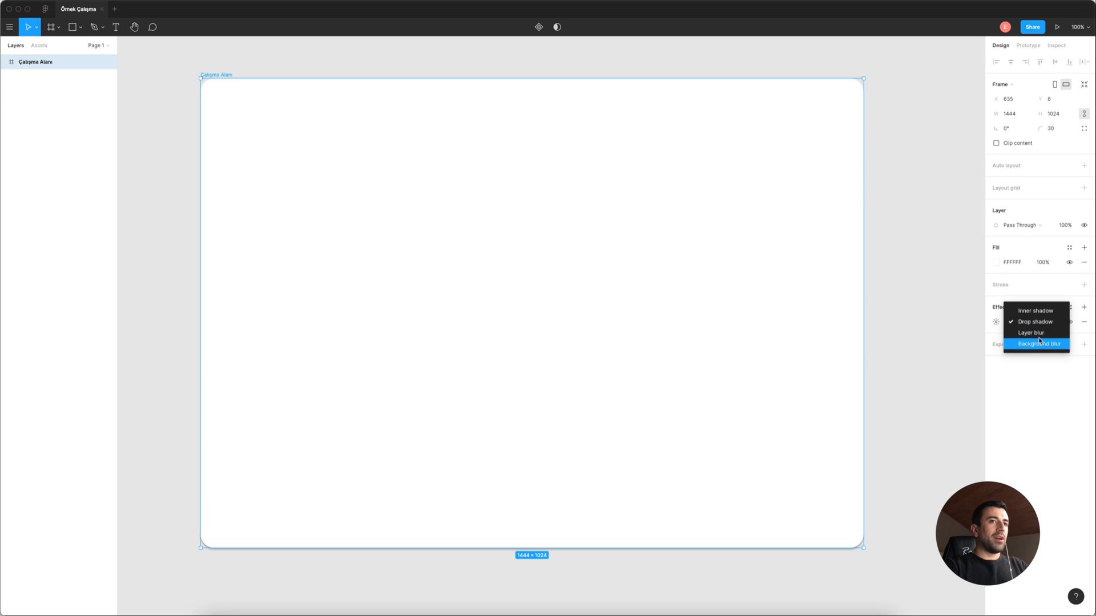
left_click(999, 323)
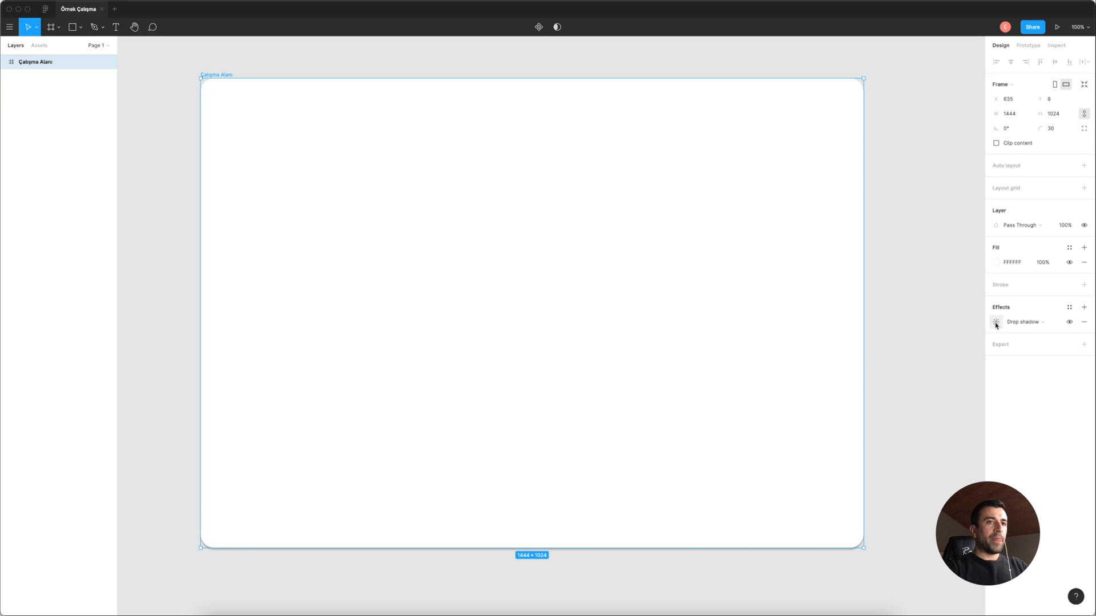
left_click(997, 323)
left_click(897, 360)
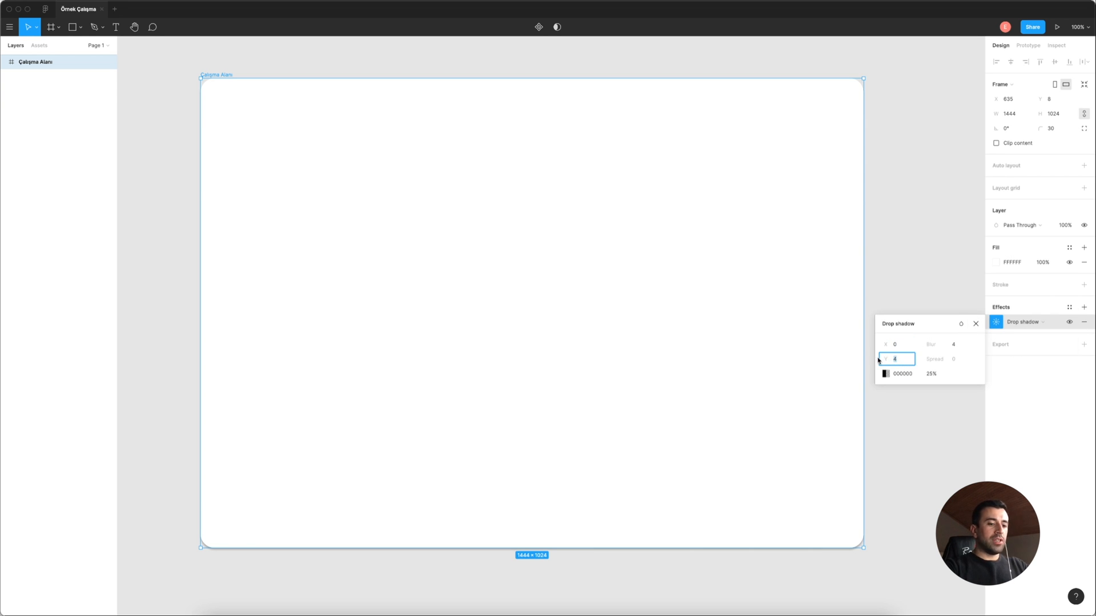
type("50")
key("Return")
left_click(948, 344)
type("15")
left_click(877, 360)
type("20")
key("Return")
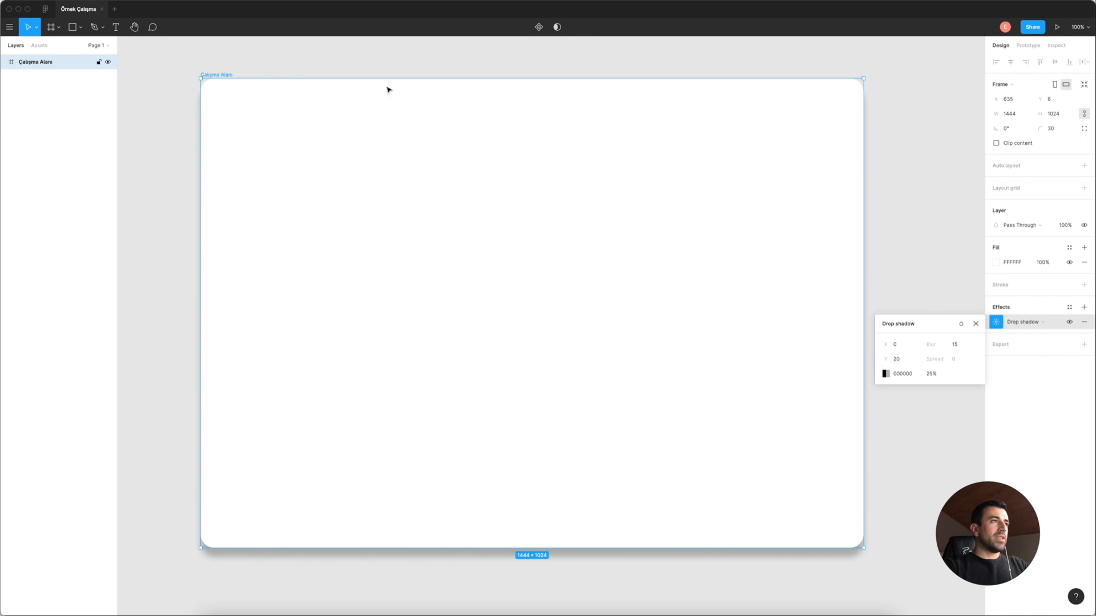
View the frame's shadow with nothing selected, and remove the drop shadow effect from the frame.
left_click(216, 62)
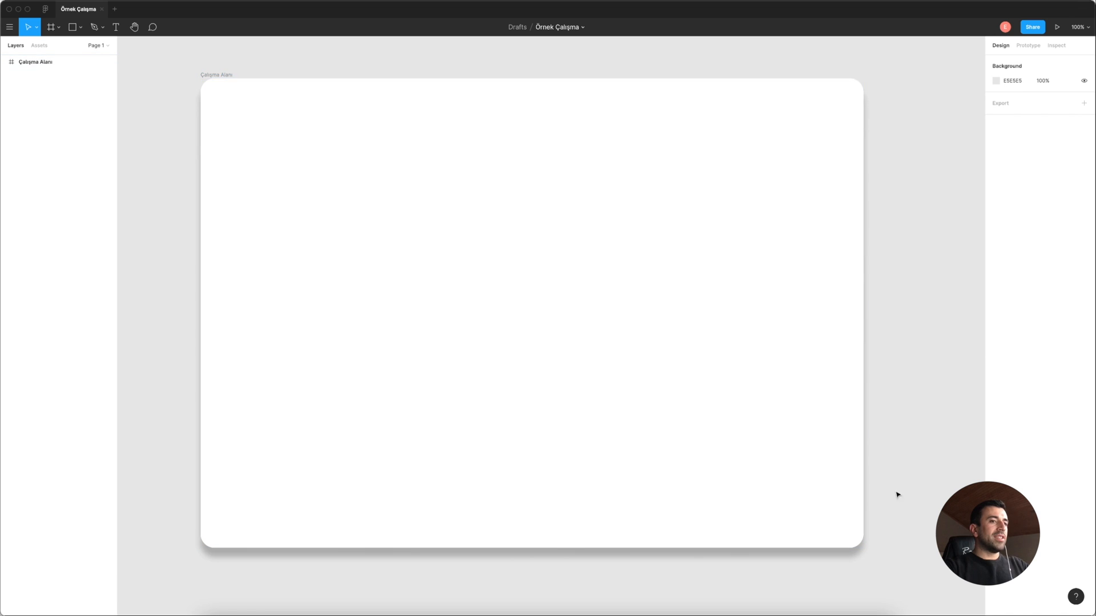
left_click(214, 76)
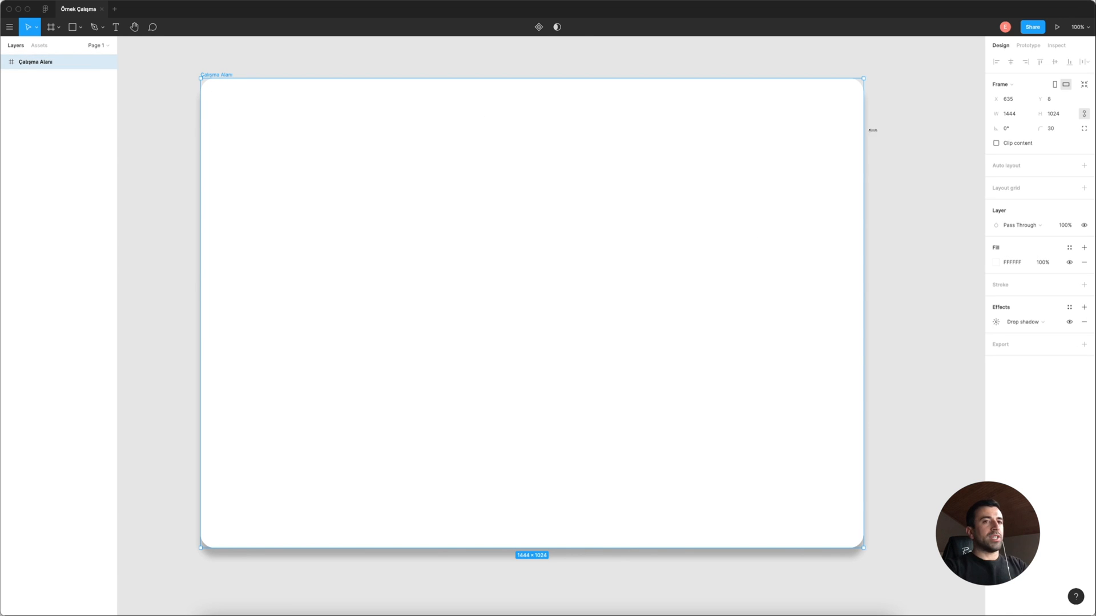
left_click(1082, 322)
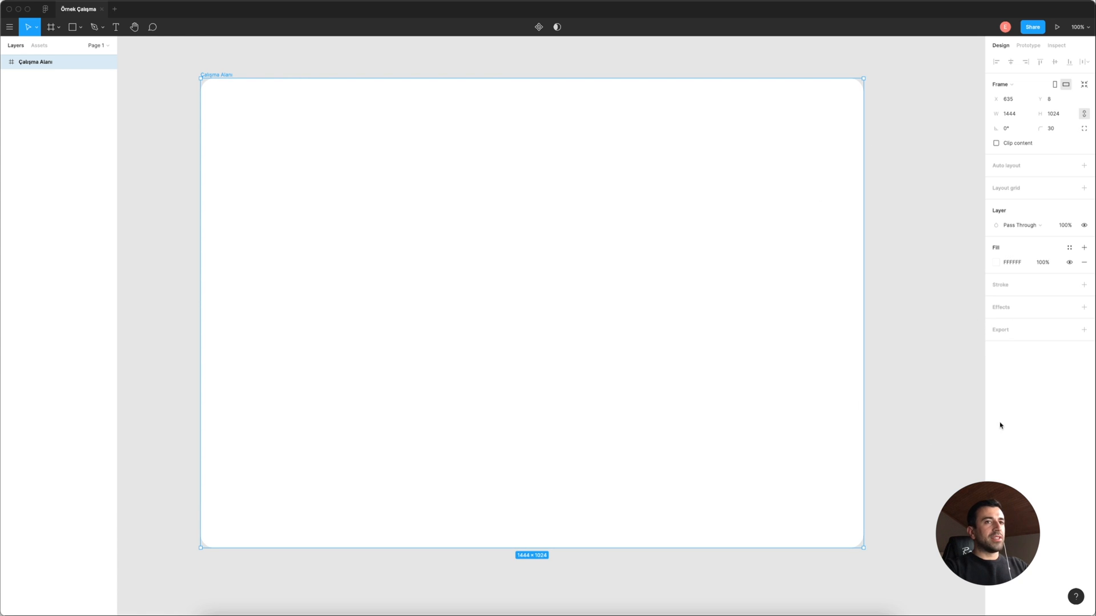
Add a 1x PNG export setting to the Çalışma Alanı frame, review the available file formats, and expand the export preview.
left_click(1083, 330)
left_click(1065, 359)
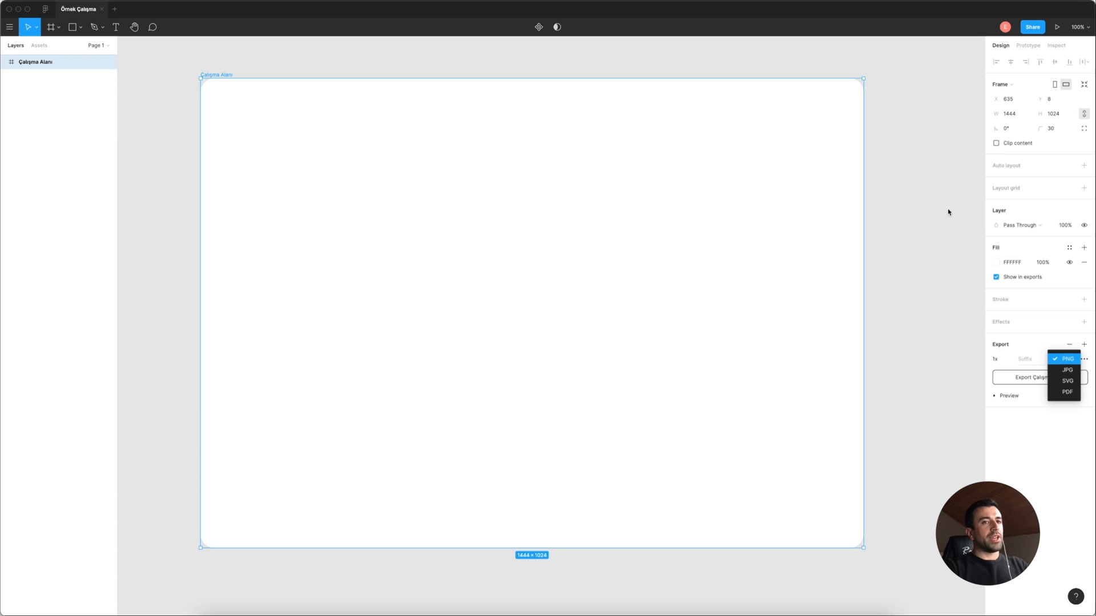
key("Down")
key("Down")
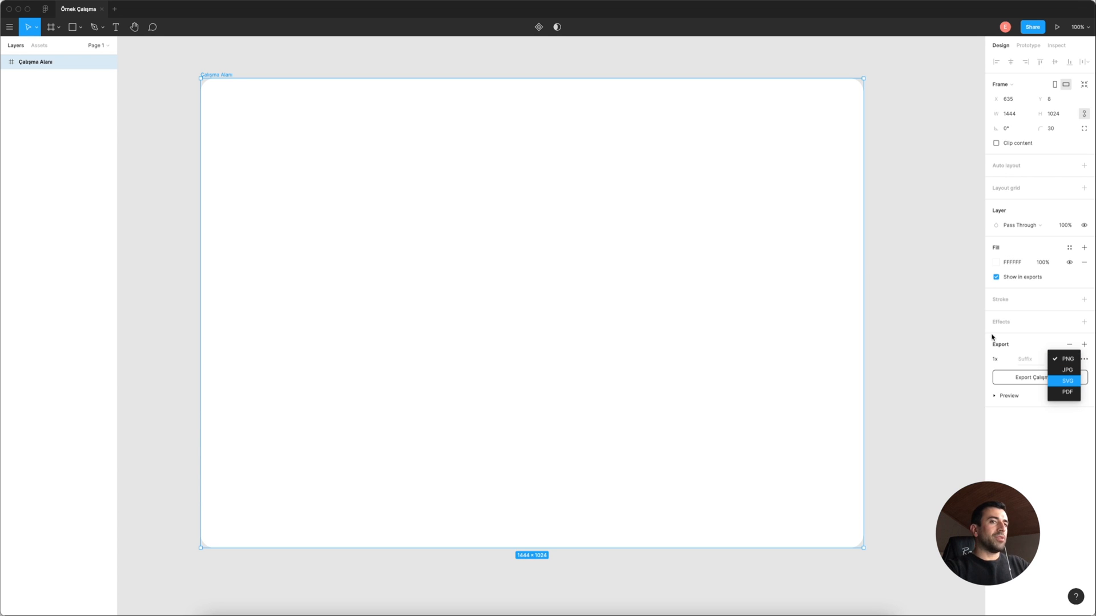
left_click(994, 395)
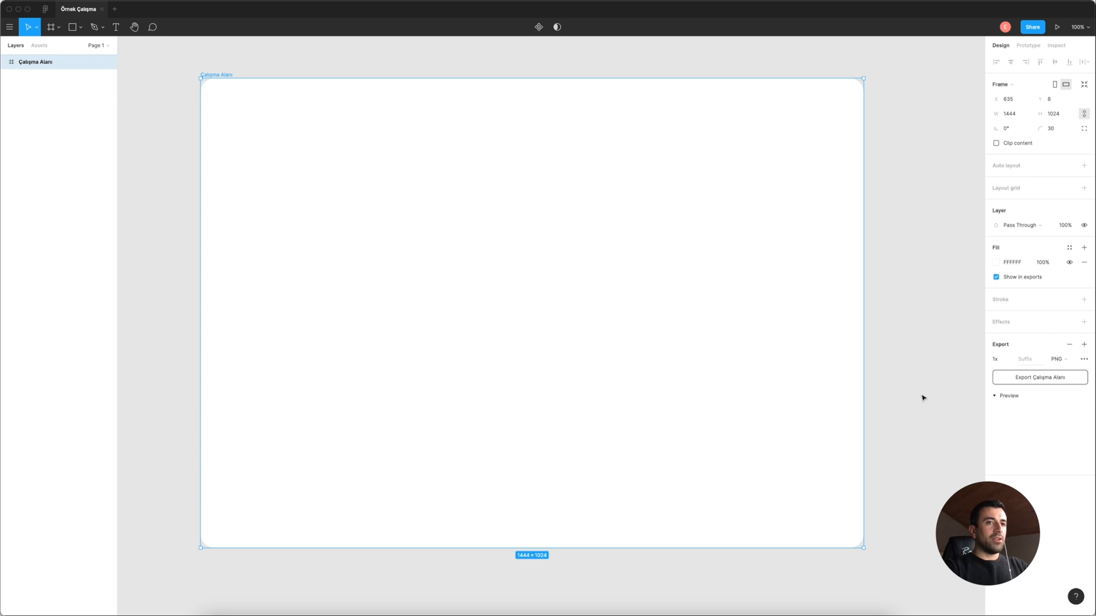
Draw a rectangle about 630 × 596 in the frame, change the frame's fill to black 000000, and collapse the export preview.
key("r")
left_click_drag(332, 150, 621, 422)
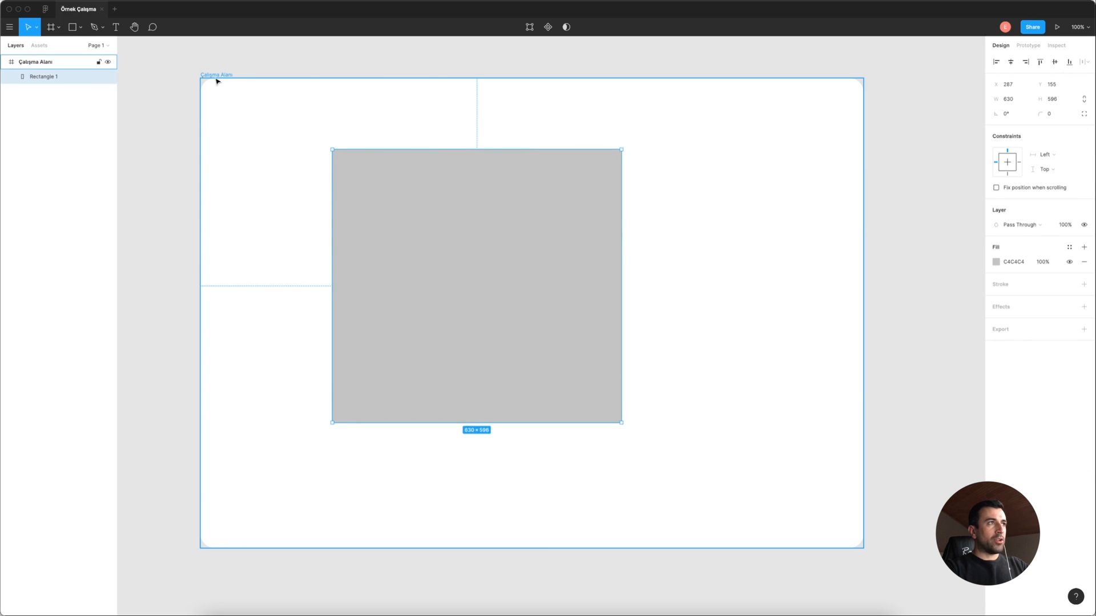
left_click(220, 77)
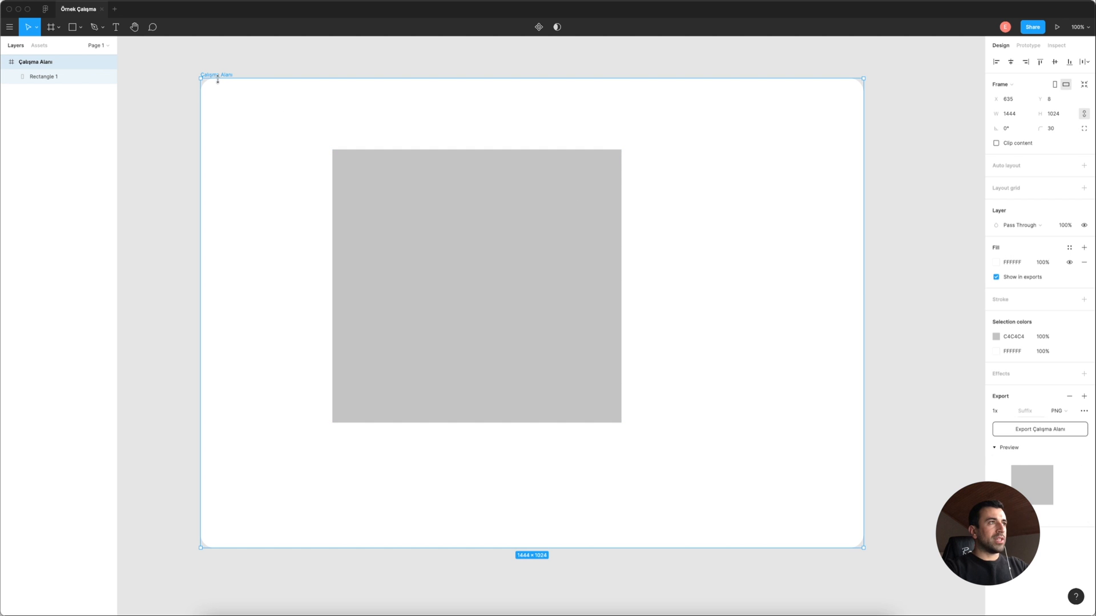
left_click(996, 262)
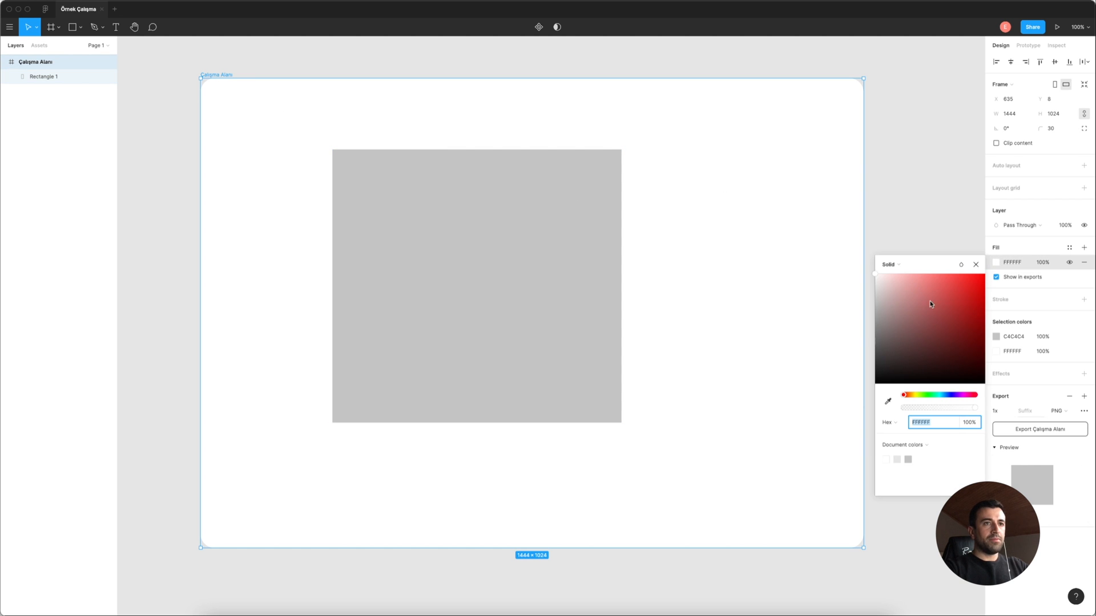
left_click_drag(929, 300, 839, 408)
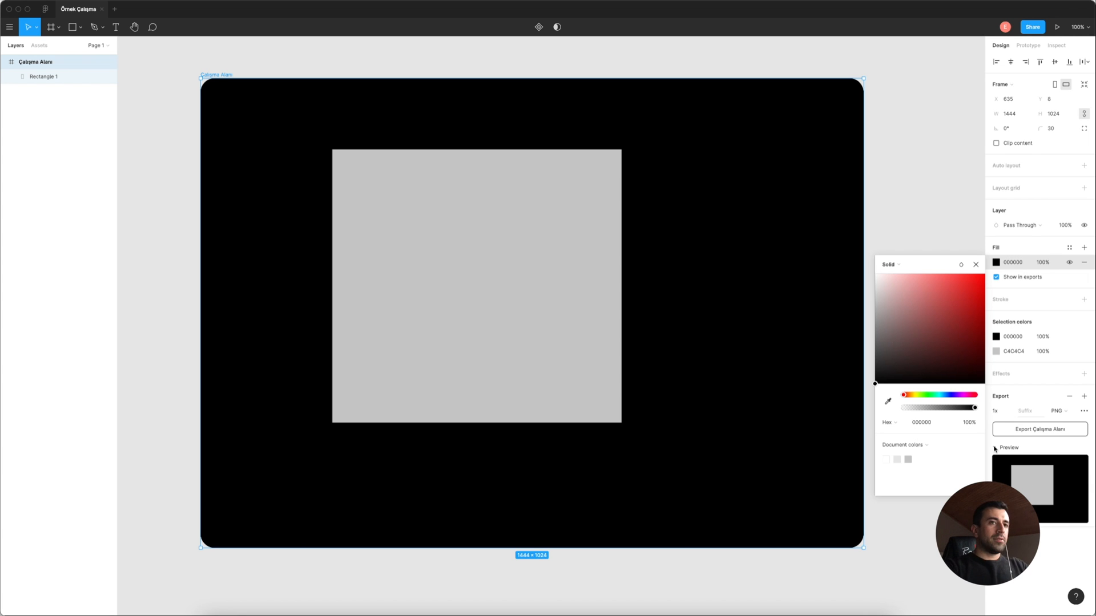
left_click(994, 449)
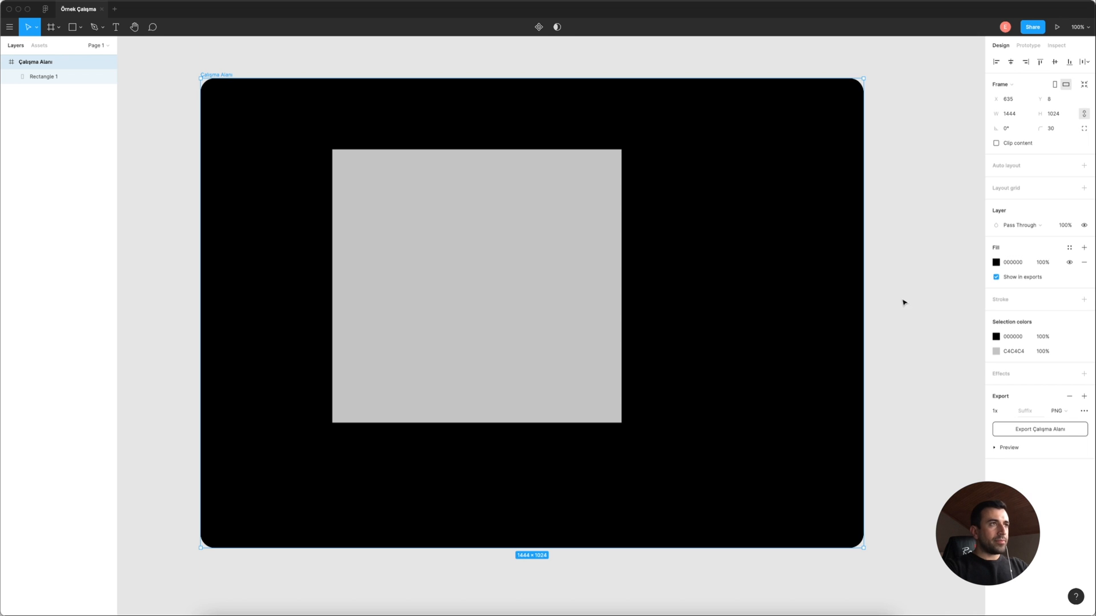
Delete the grey rectangle from the Çalışma Alanı frame.
left_click(244, 68)
left_click(392, 208)
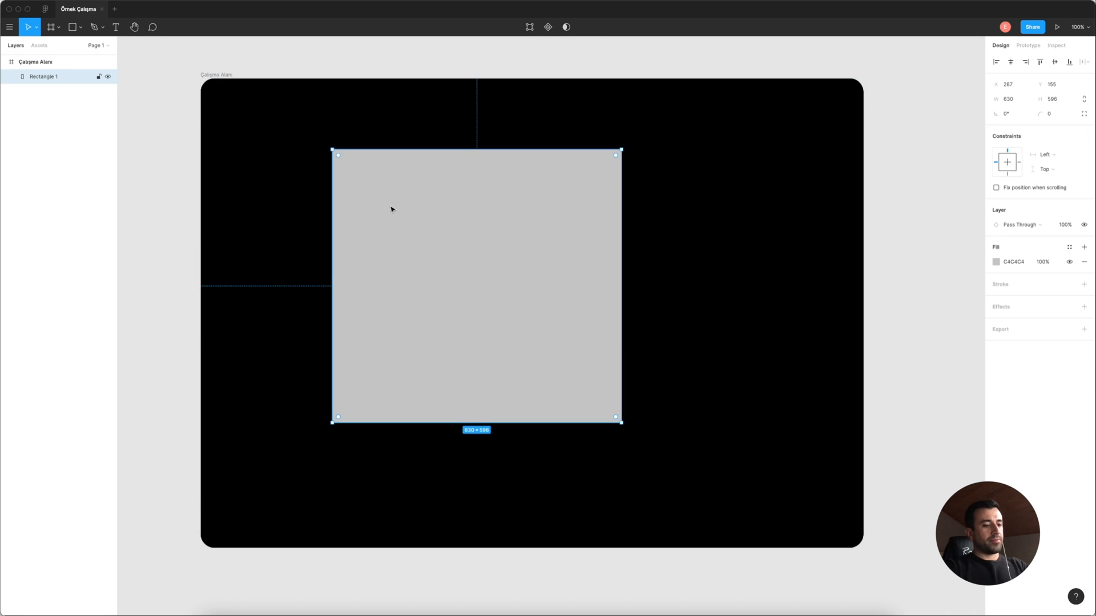
key("Delete")
Set the Çalışma Alanı frame's fill back to white FFFFFF.
left_click(212, 75)
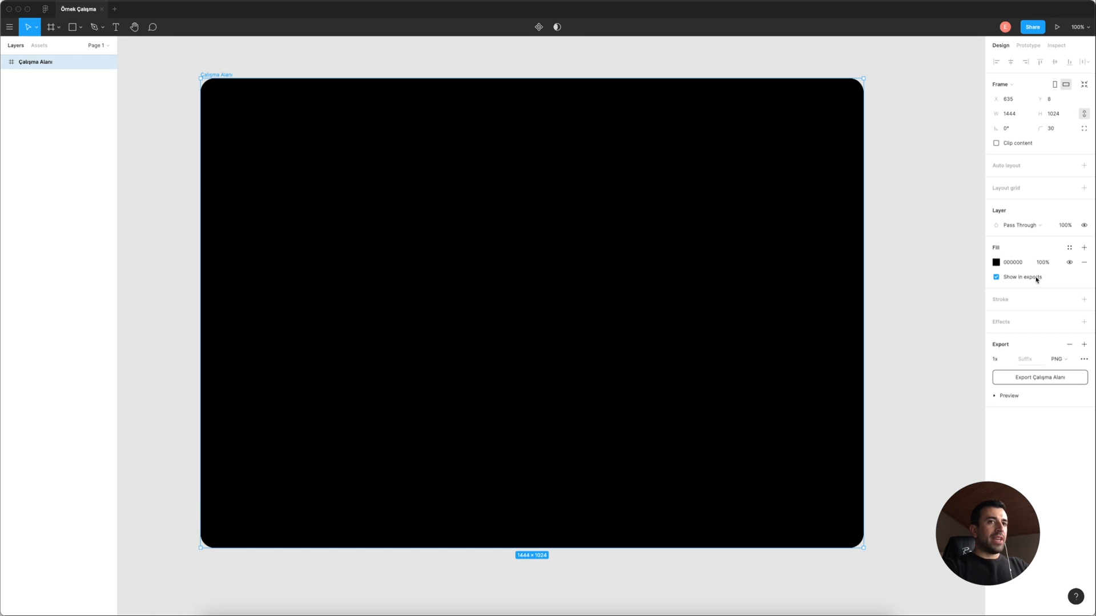
left_click(996, 277)
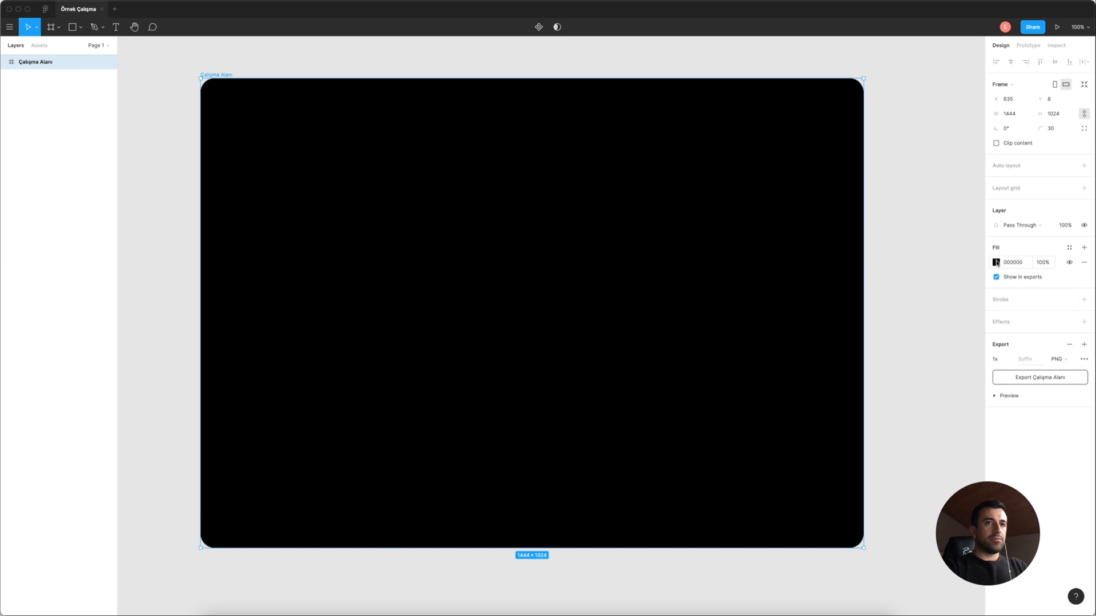
left_click(996, 262)
type("FFFFFF")
key("Return")
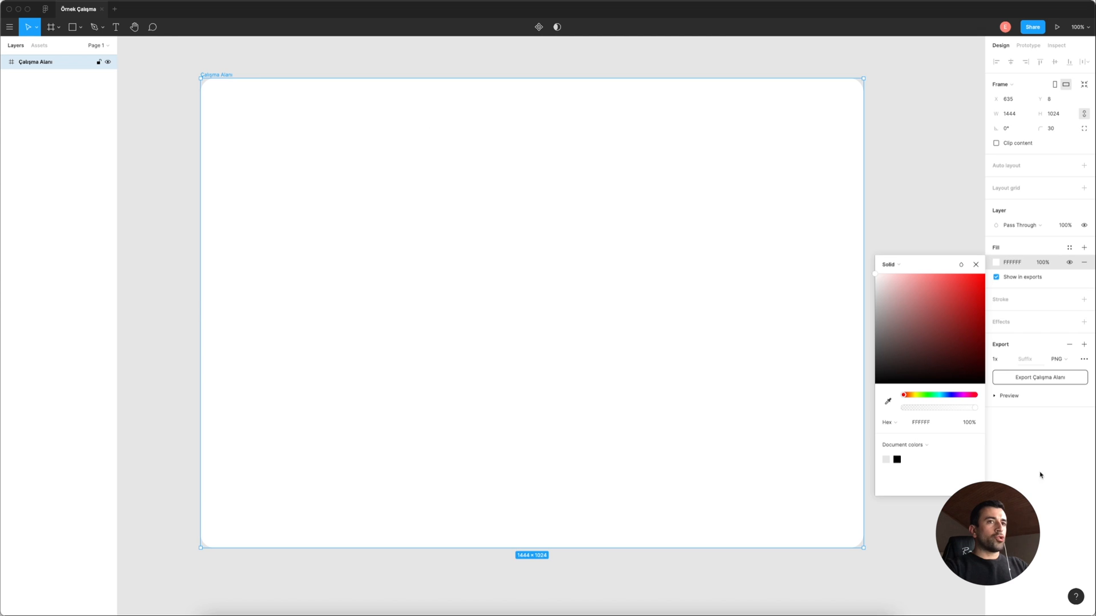
Darken the frame's fill to black 000000 and draw a rectangle about 516 × 421 inside the frame.
left_click_drag(892, 367, 850, 408)
key("r")
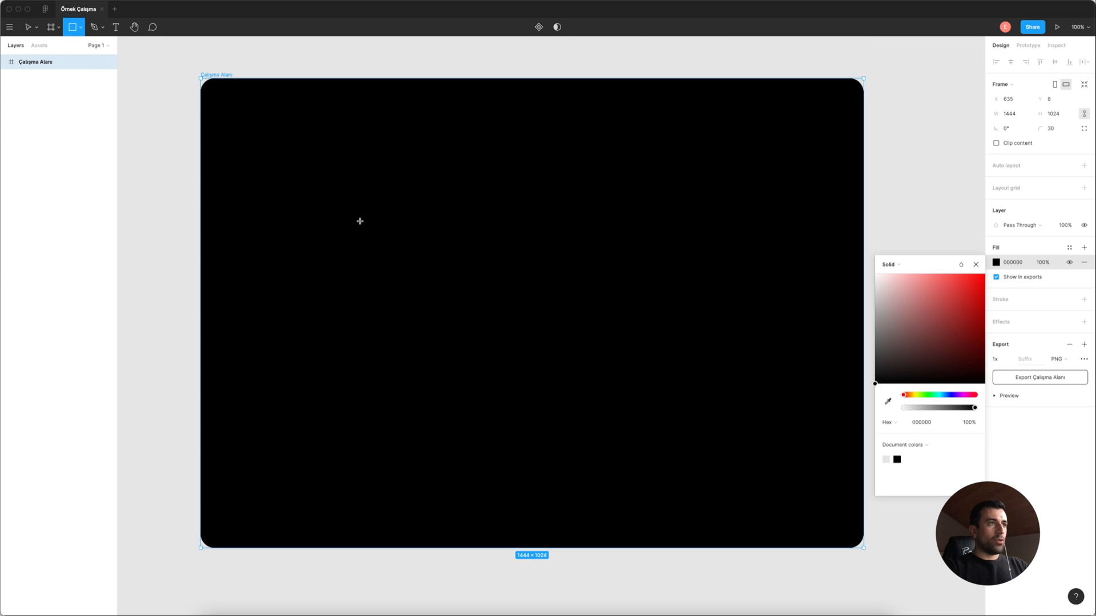
left_click_drag(359, 221, 597, 414)
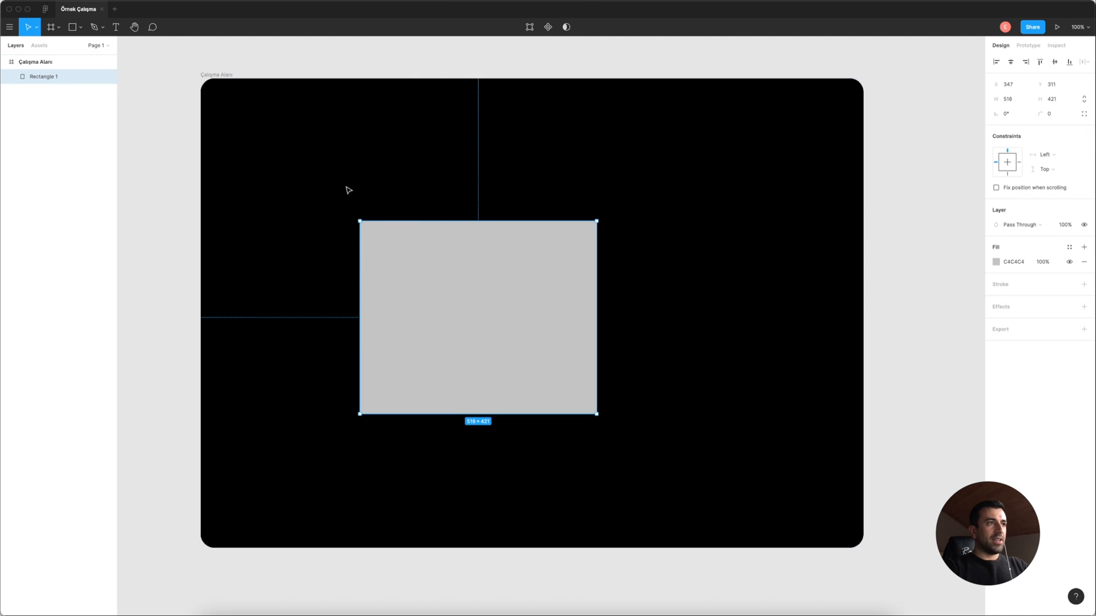
Exclude the Çalışma Alanı frame's fill from exports and switch the export format to JPG with the export preview expanded.
left_click(212, 75)
left_click(994, 278)
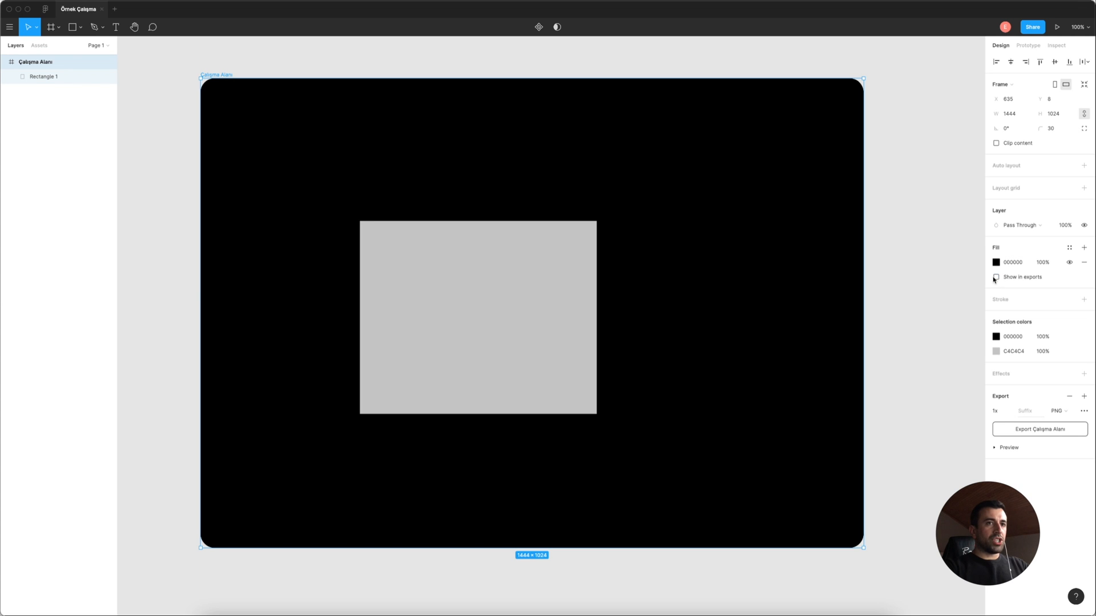
left_click(996, 448)
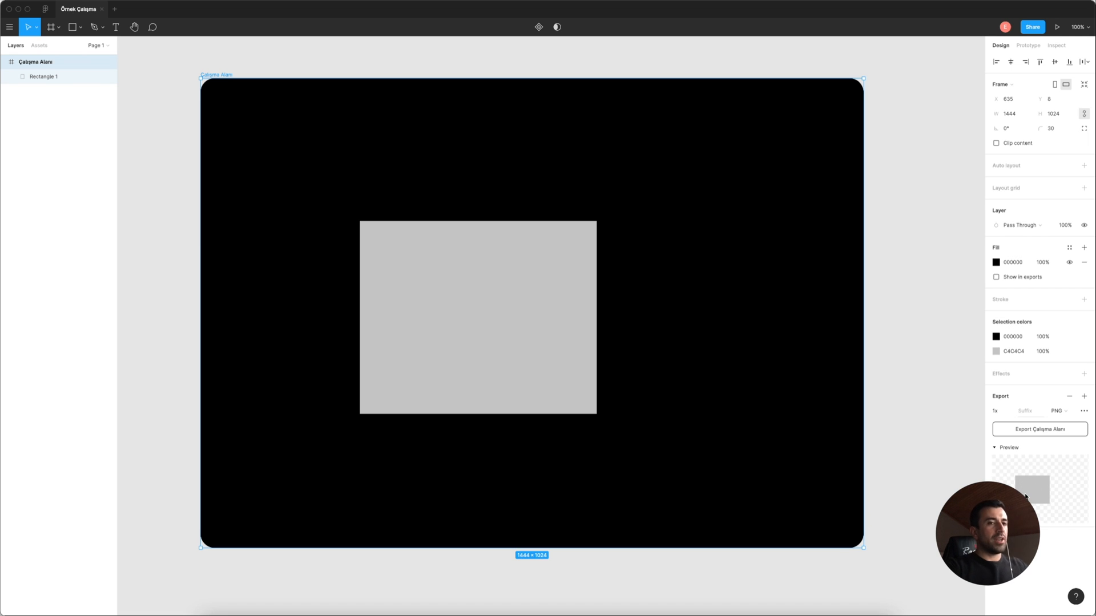
left_click(1061, 411)
left_click(1059, 425)
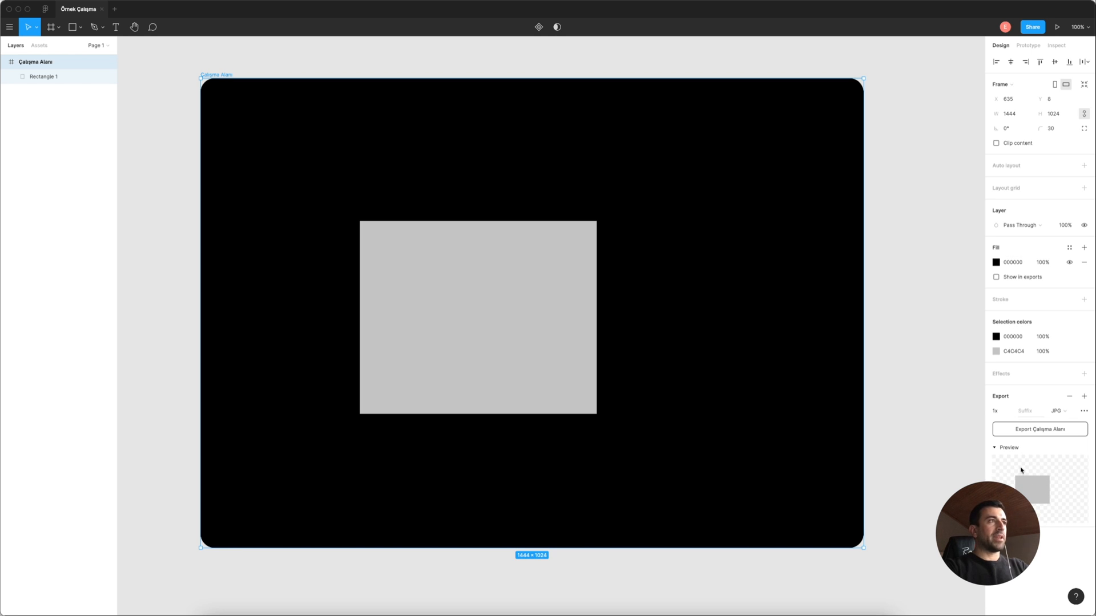
Remove the Çalışma Alanı frame's export setting and add a new one in JPG format.
left_click(1069, 396)
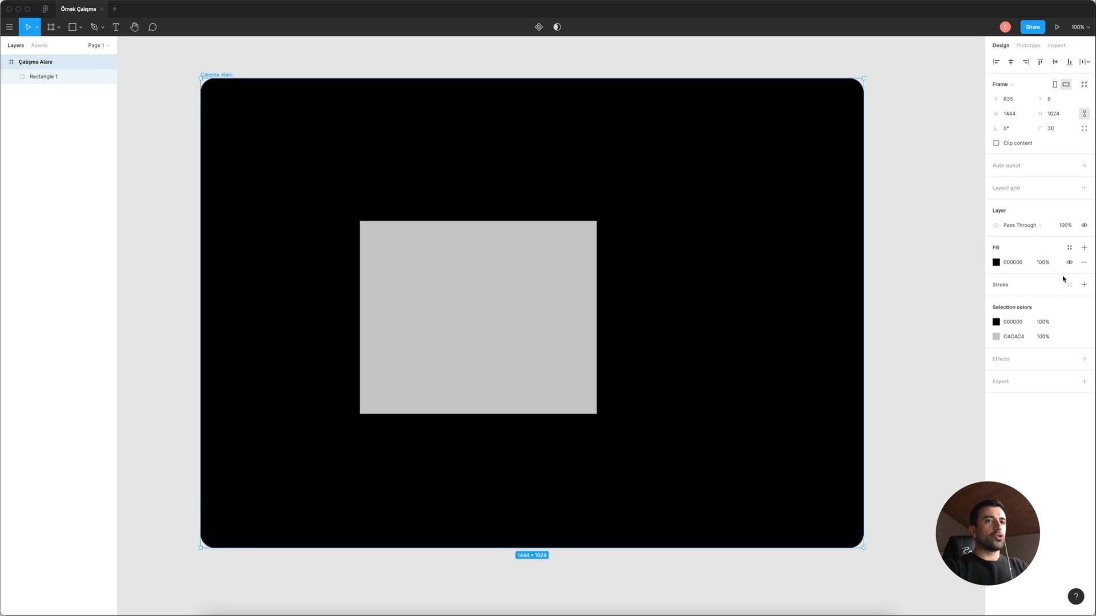
left_click(1082, 381)
left_click(1068, 412)
left_click(1067, 423)
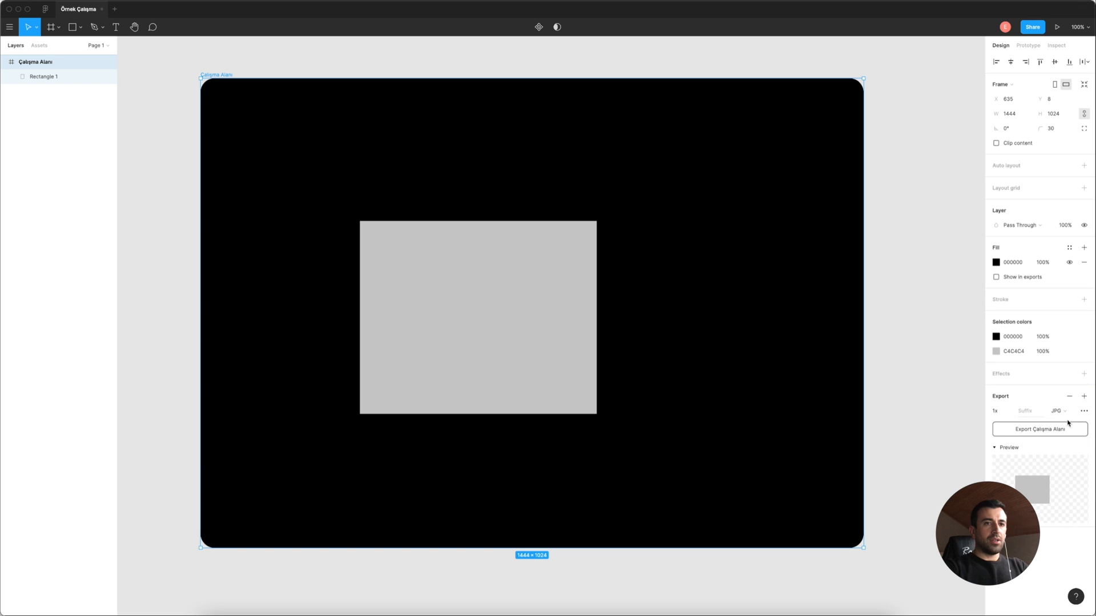
Include the frame's black fill in exports, exclude it again, and change the export format.
left_click(997, 277)
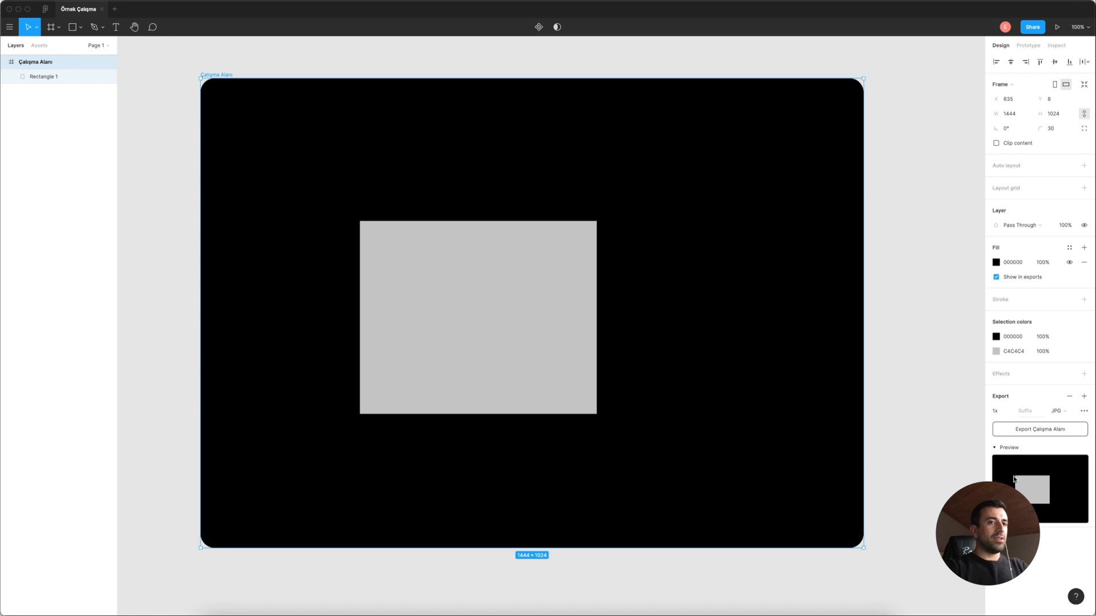
left_click(997, 277)
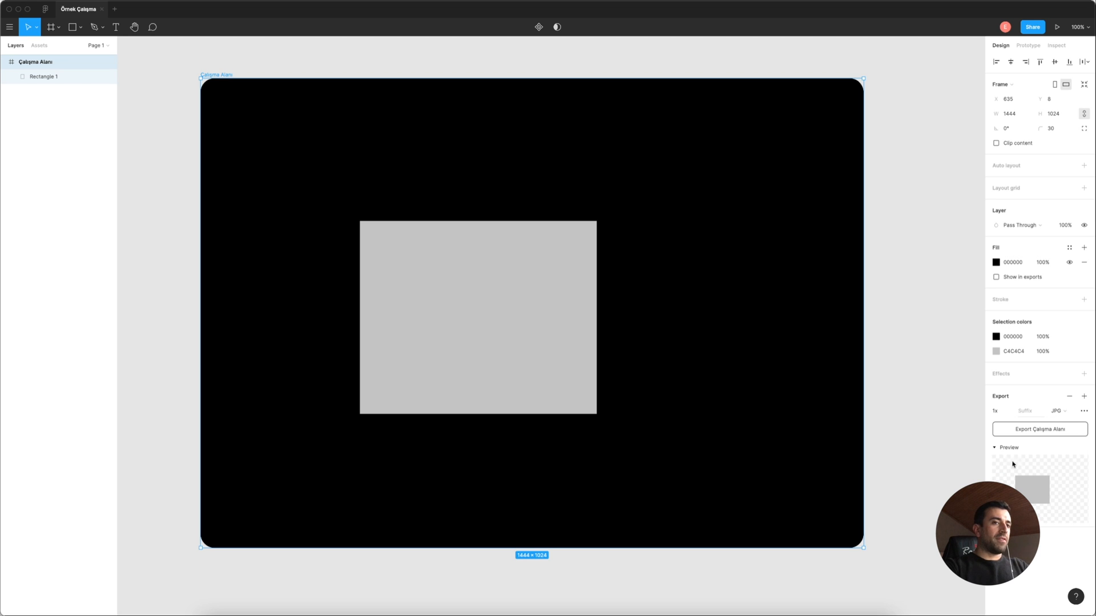
left_click(1057, 411)
left_click(1060, 401)
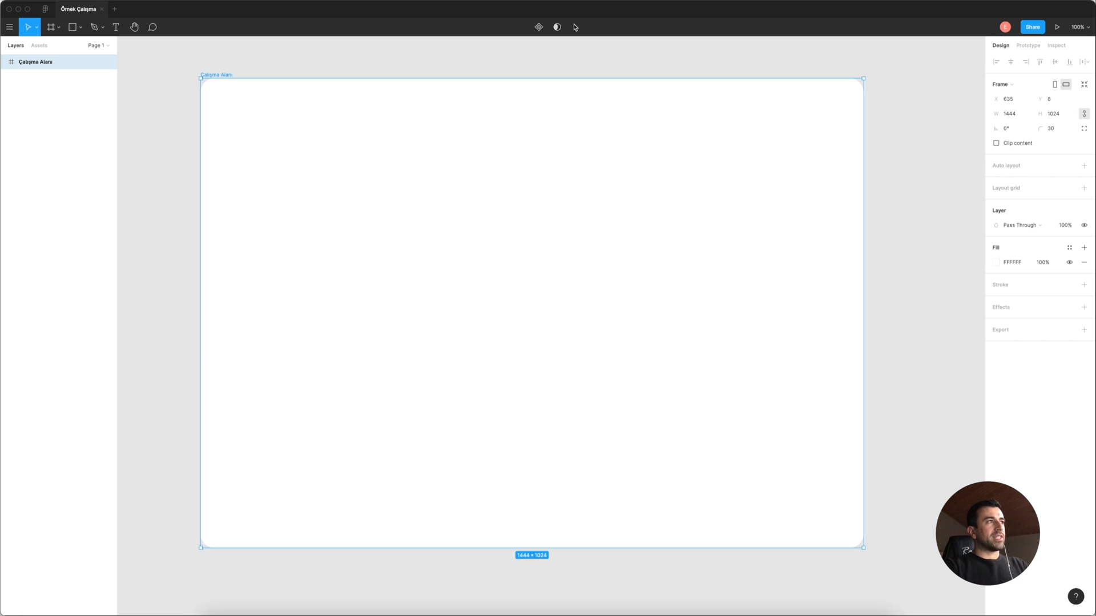
Expand the page list and add a new page named iç sayfalar.
left_click(106, 47)
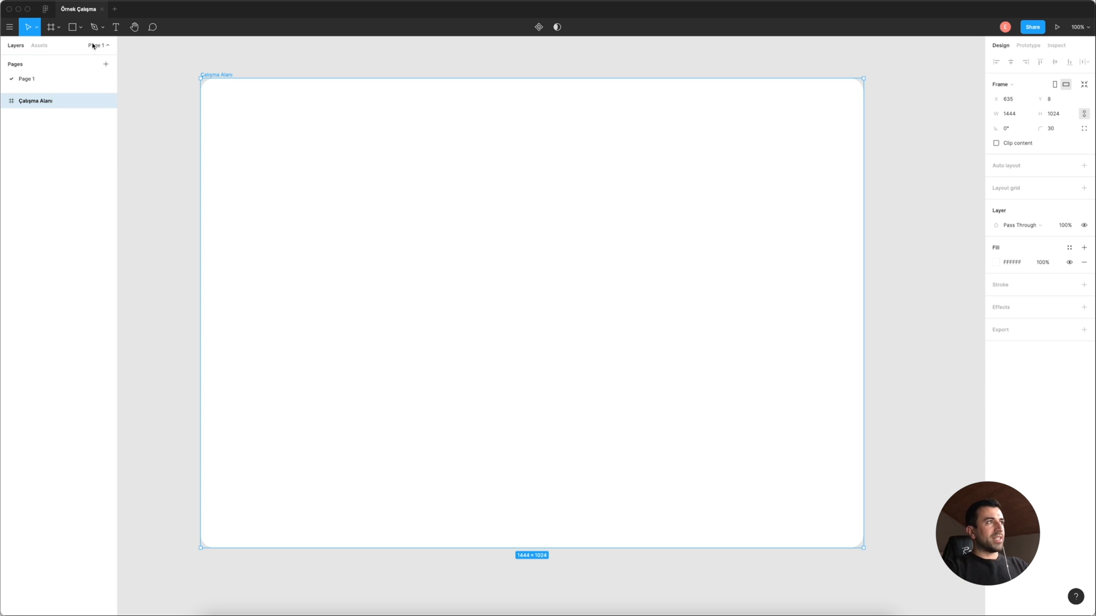
left_click(107, 47)
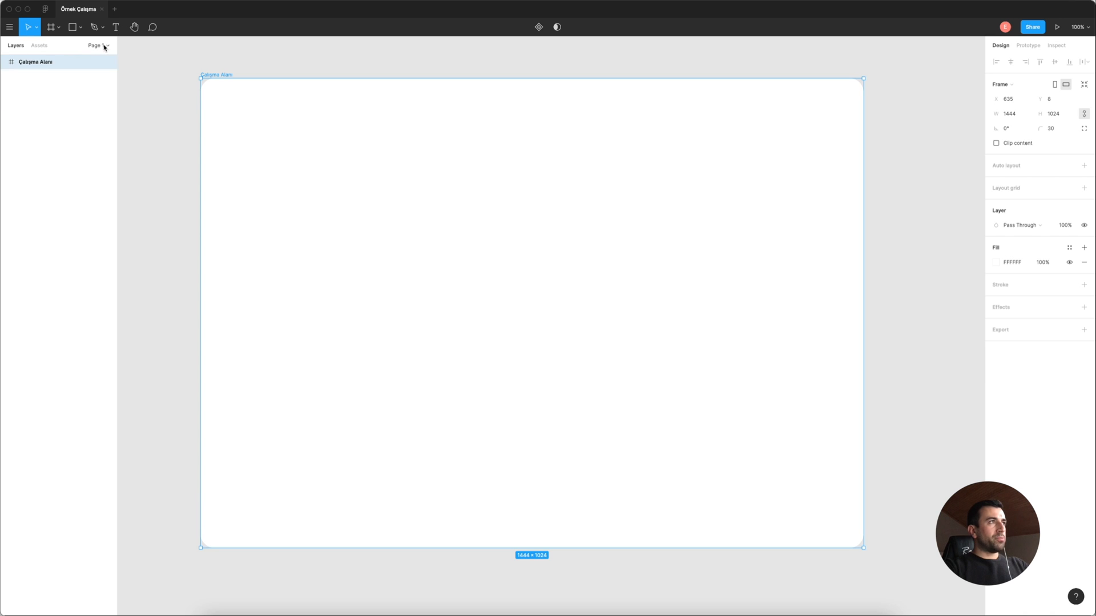
left_click(106, 47)
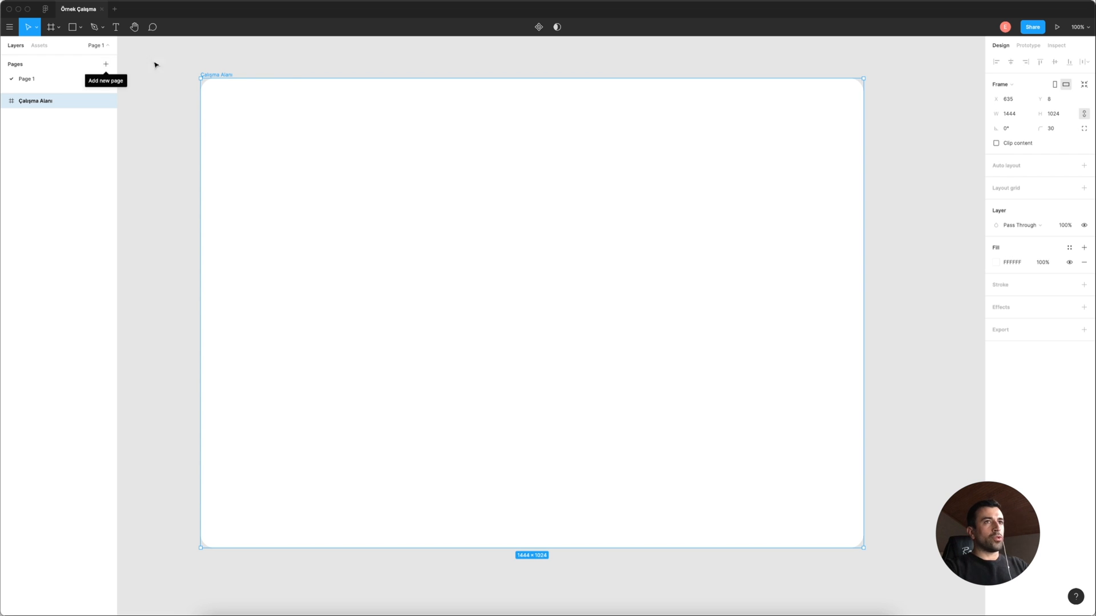
left_click(105, 65)
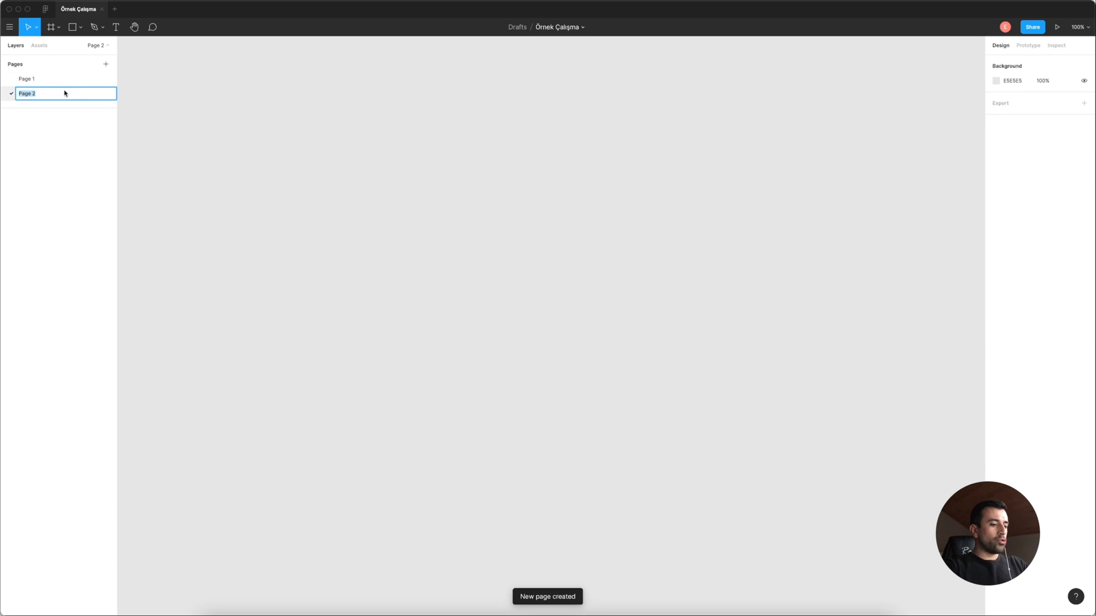
type("iç sayfalar")
key("Return")
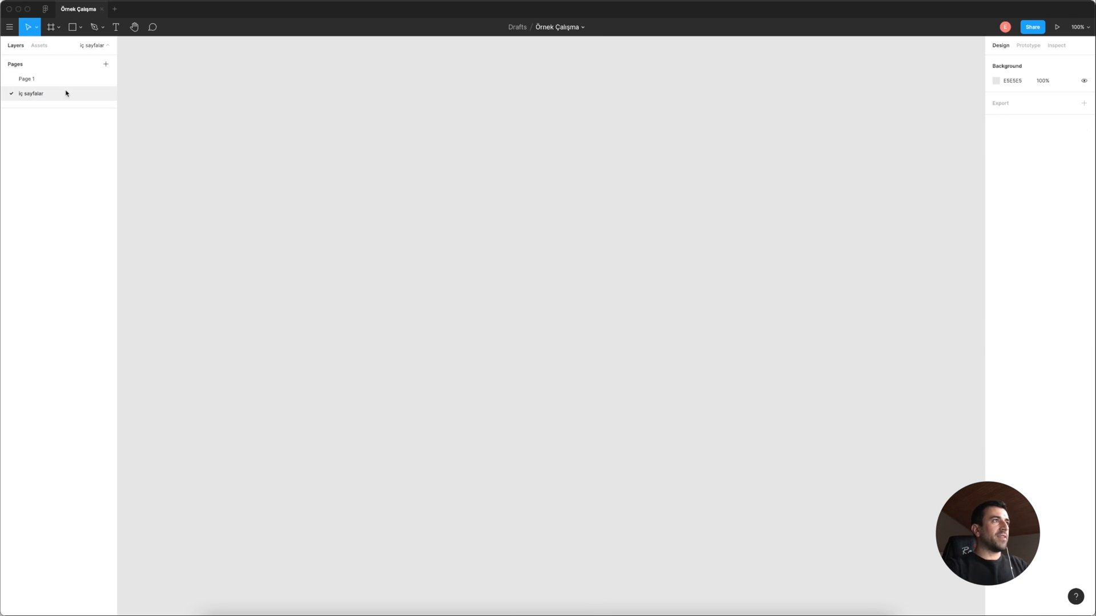
Draw a custom frame about 1051 × 998 on the iç sayfalar page and delete it.
left_click(53, 29)
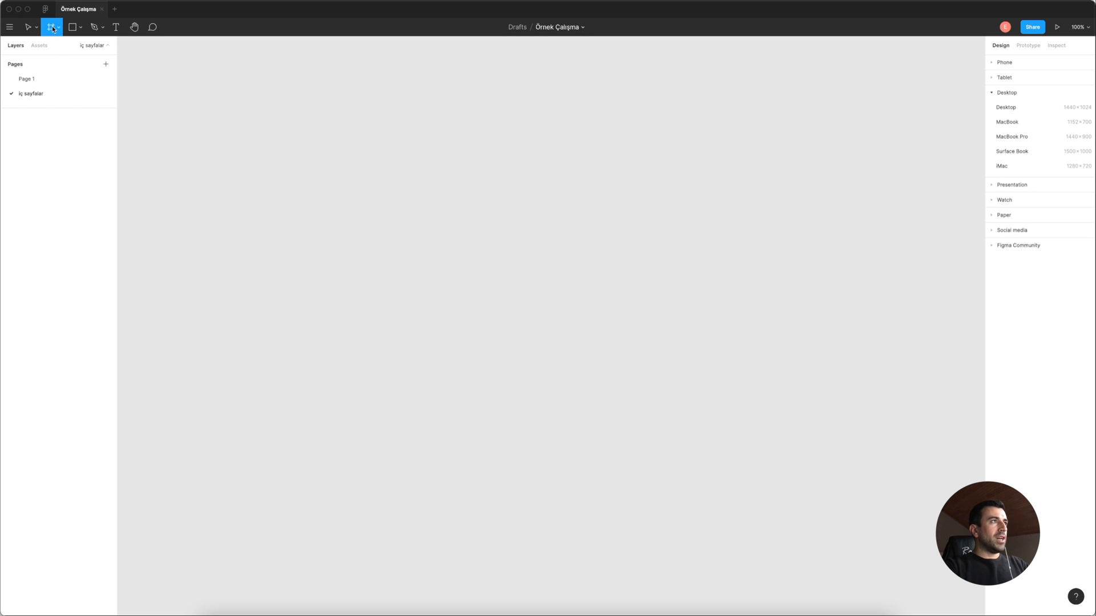
left_click(1048, 97)
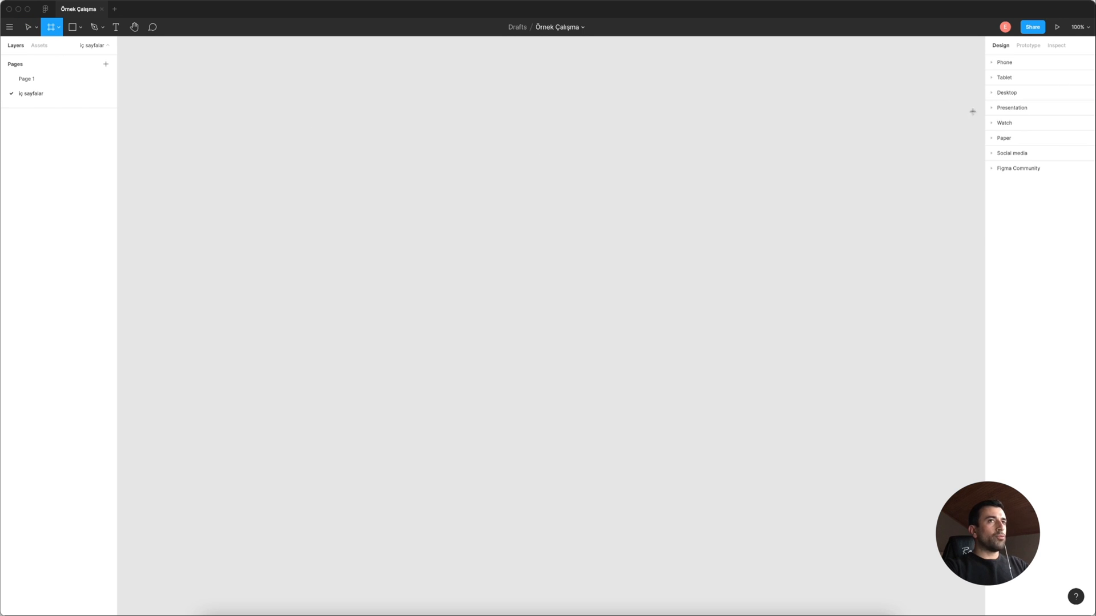
left_click(991, 94)
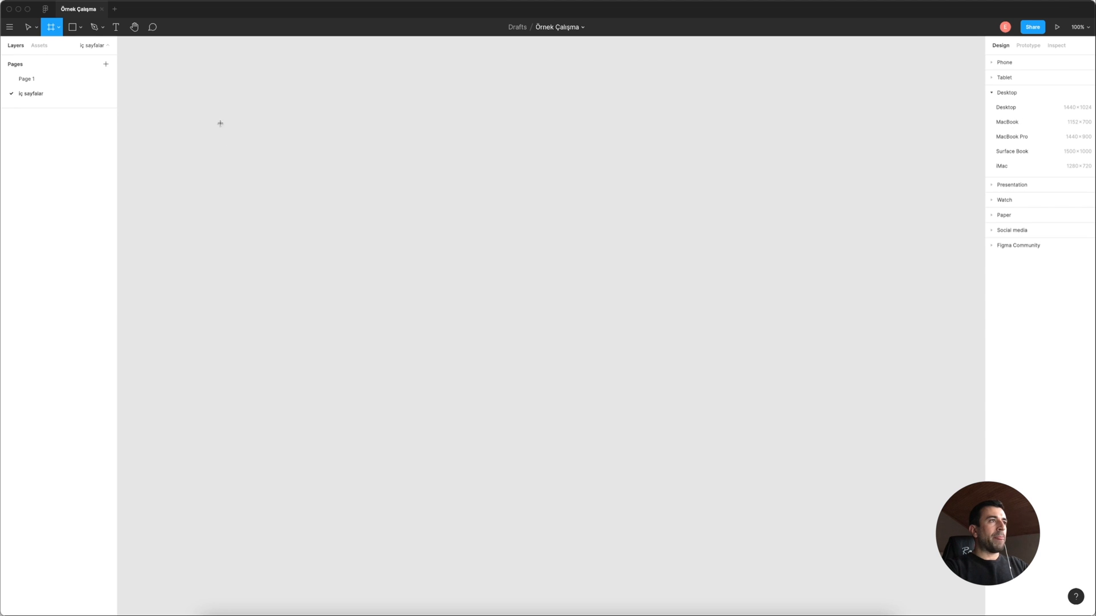
left_click_drag(219, 78, 702, 535)
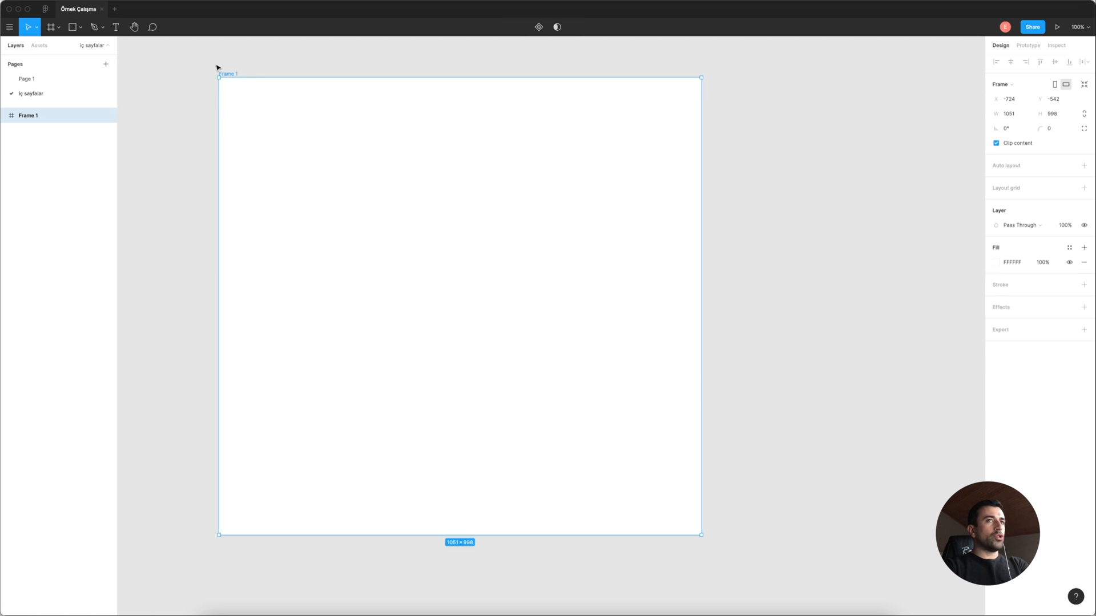
key("Delete")
Add a 1440 × 1024 Desktop preset frame to iç sayfalar and switch between that page and Page 1 to compare them.
left_click(51, 27)
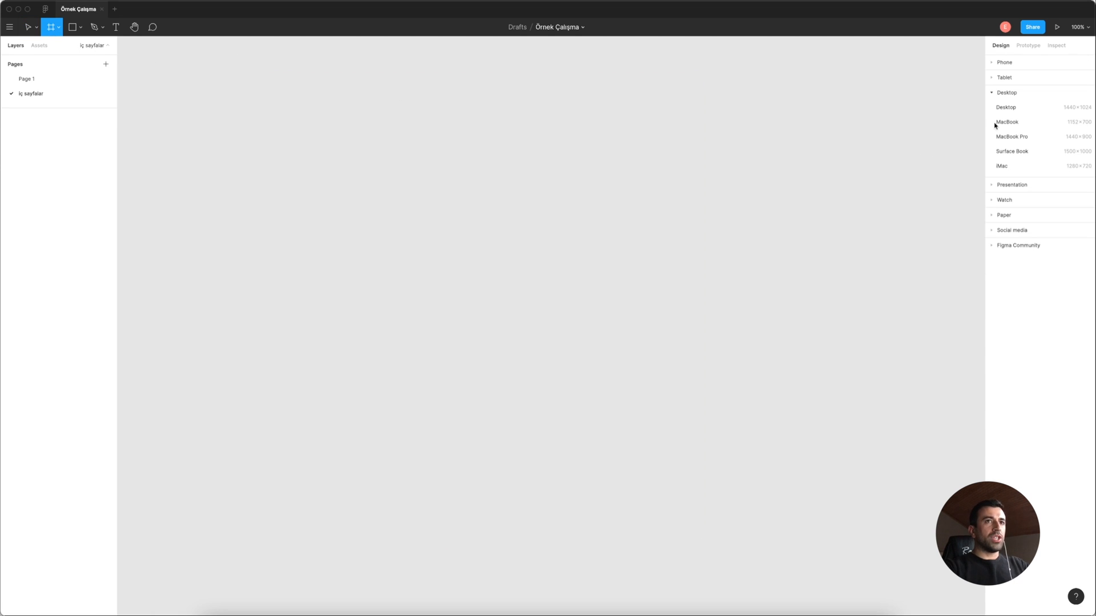
left_click(1006, 108)
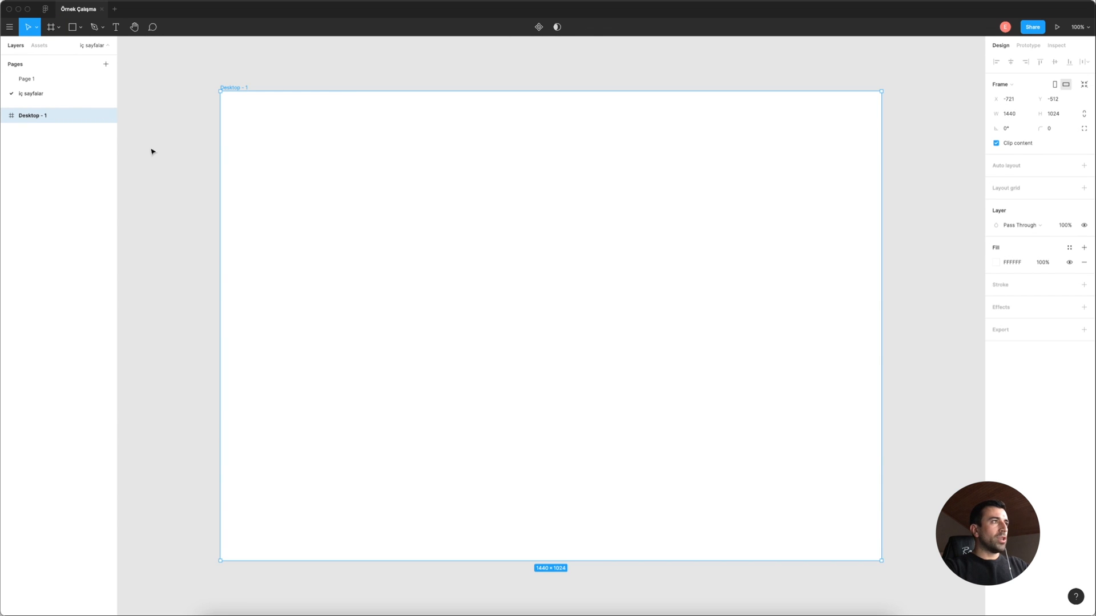
left_click(44, 80)
left_click(42, 93)
left_click(43, 80)
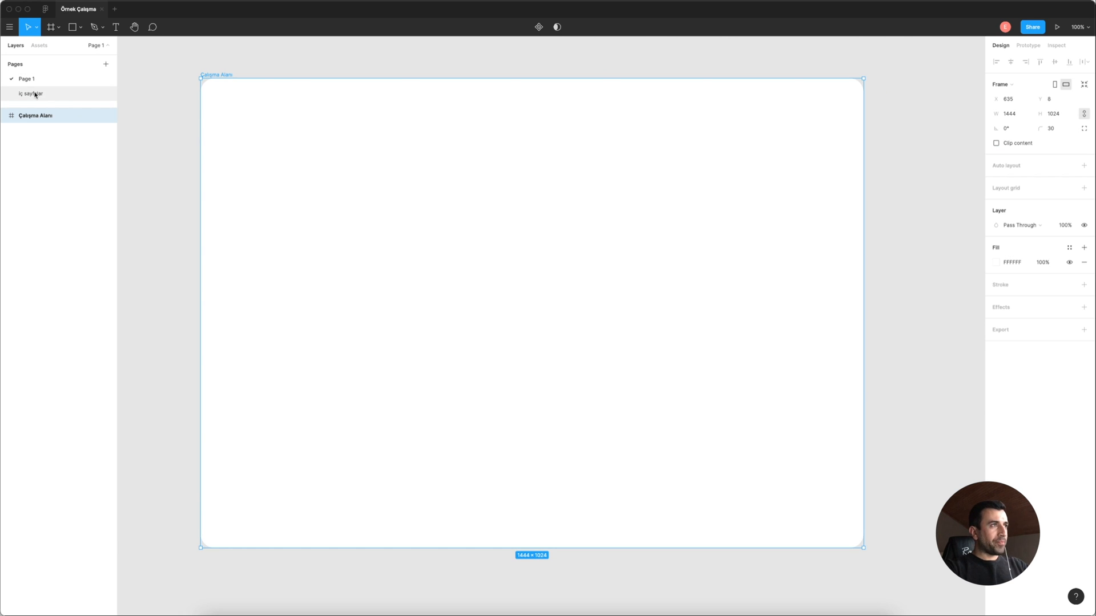
left_click(42, 94)
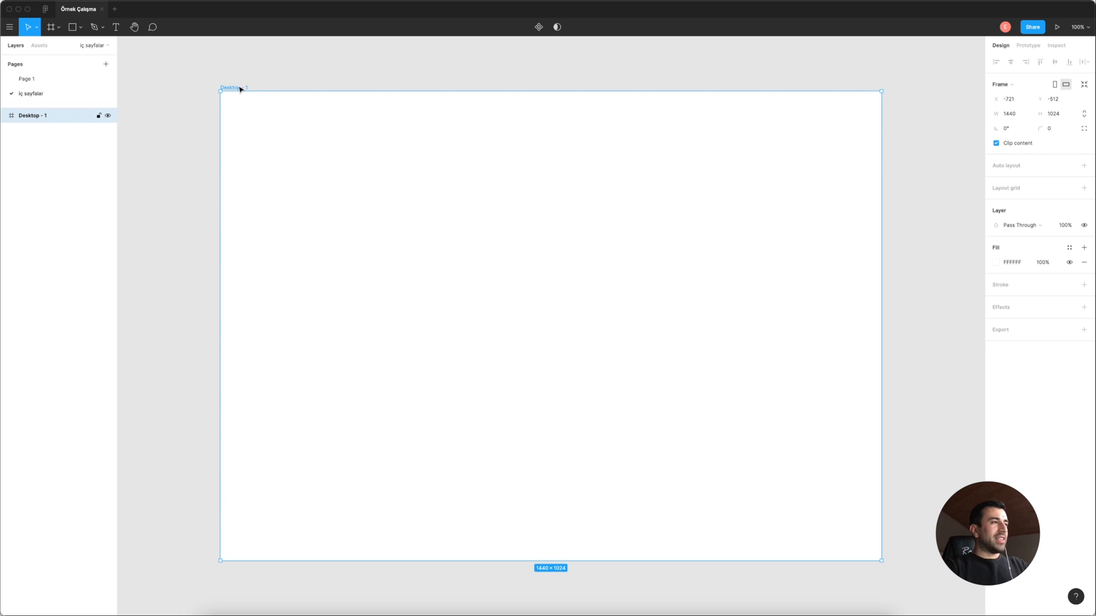
Copy the link to the iç sayfalar page and delete that page.
double_click(40, 116)
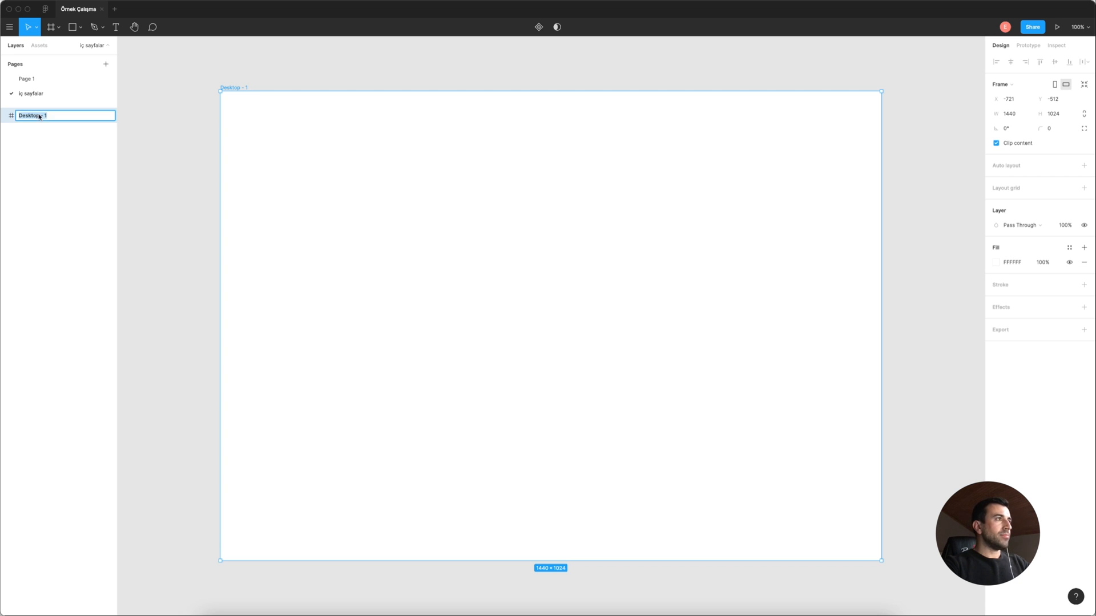
right_click(35, 91)
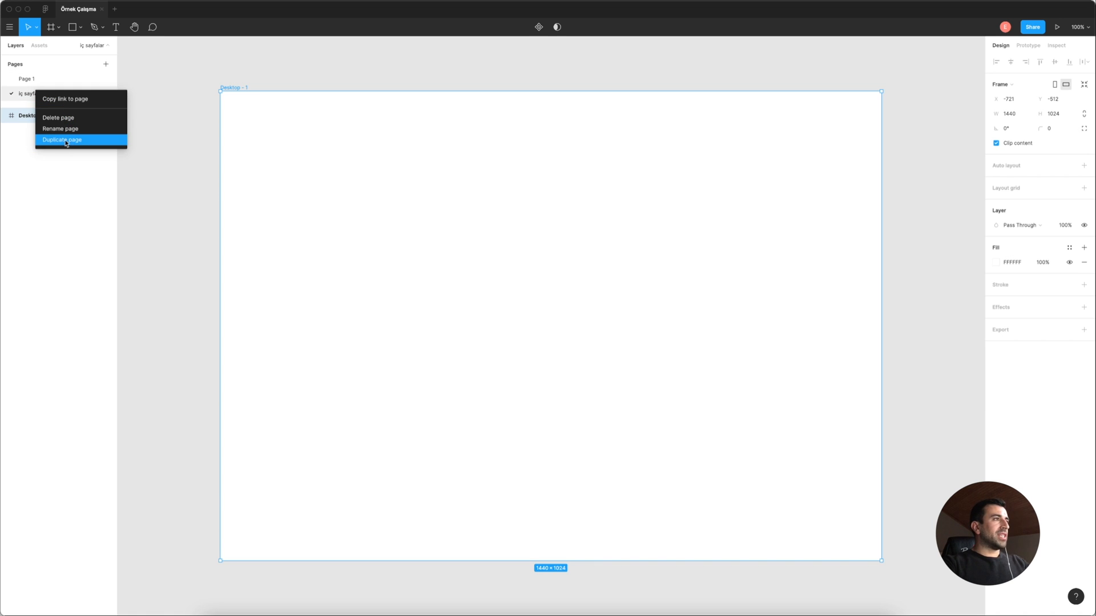
left_click(67, 101)
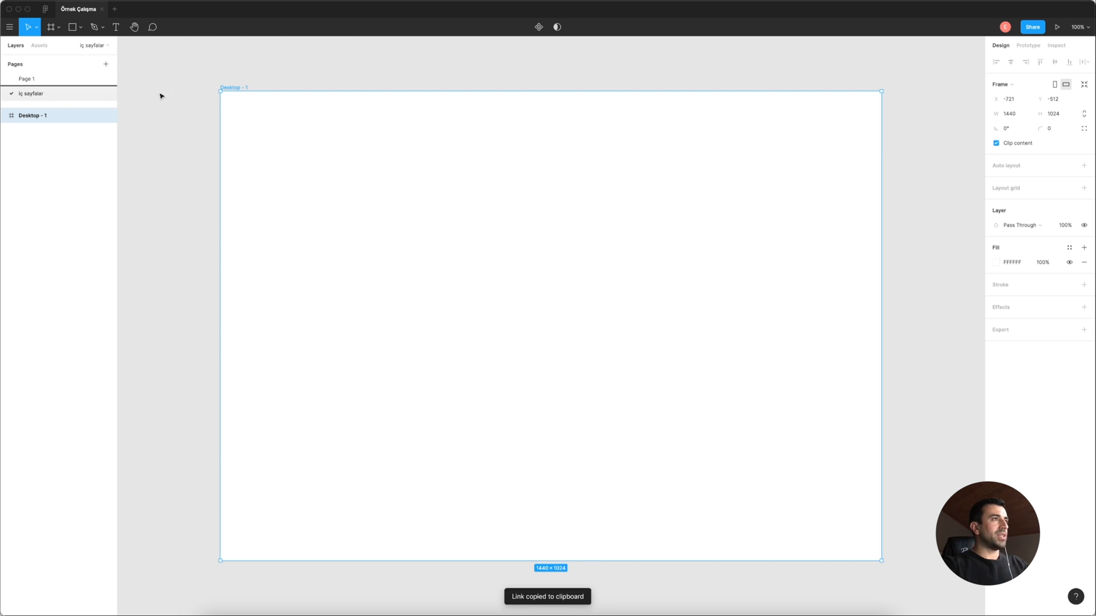
right_click(43, 93)
left_click(81, 119)
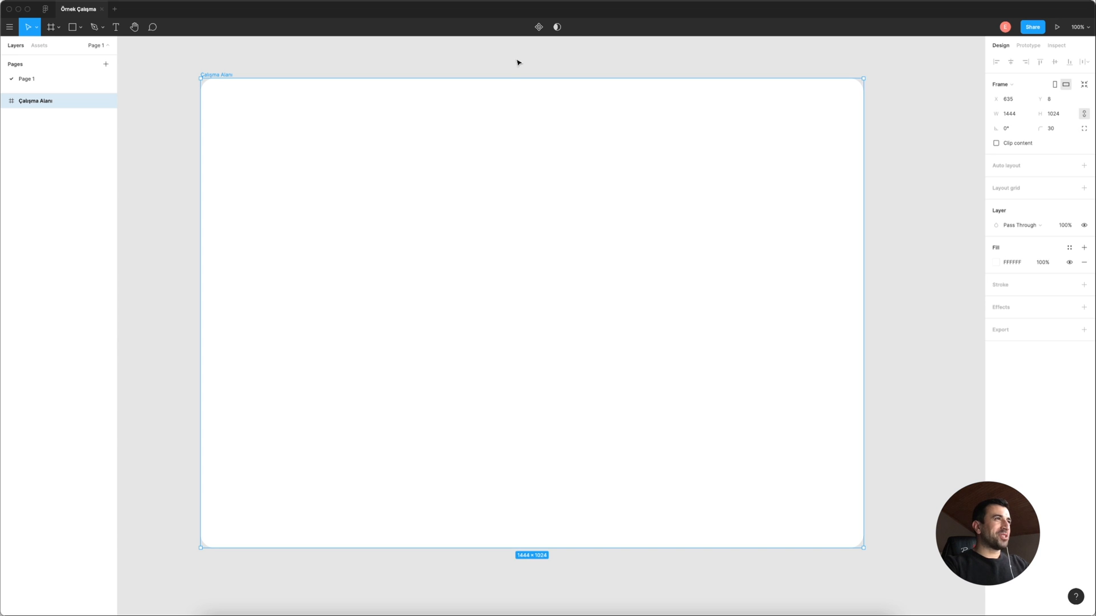
Deselect the Çalışma Alanı frame and darken the Page 1 canvas background to grey A3A3A3.
left_click(517, 63)
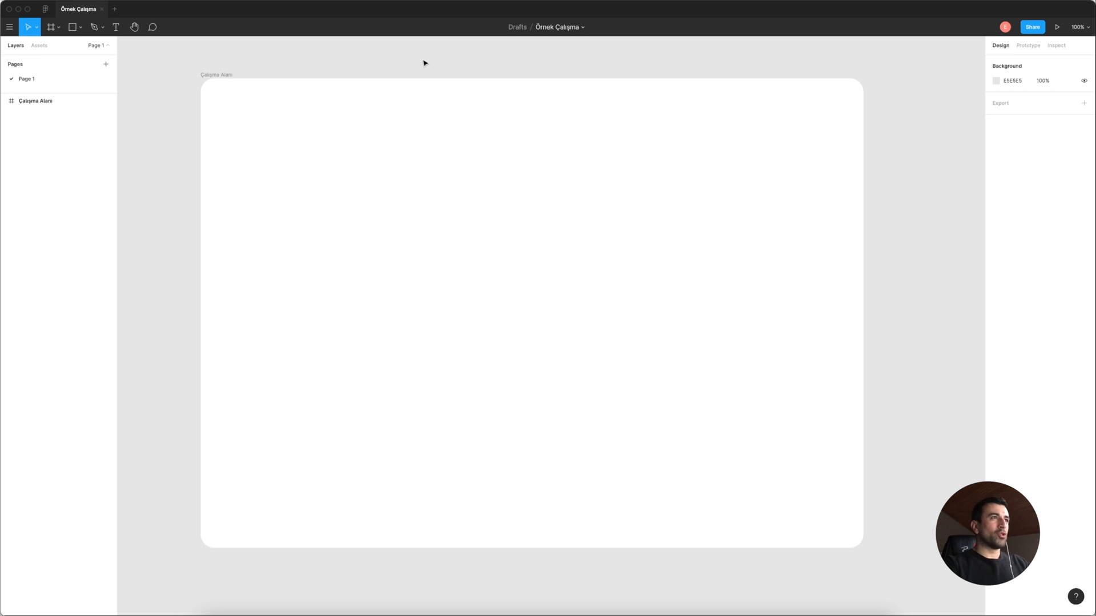
left_click(222, 75)
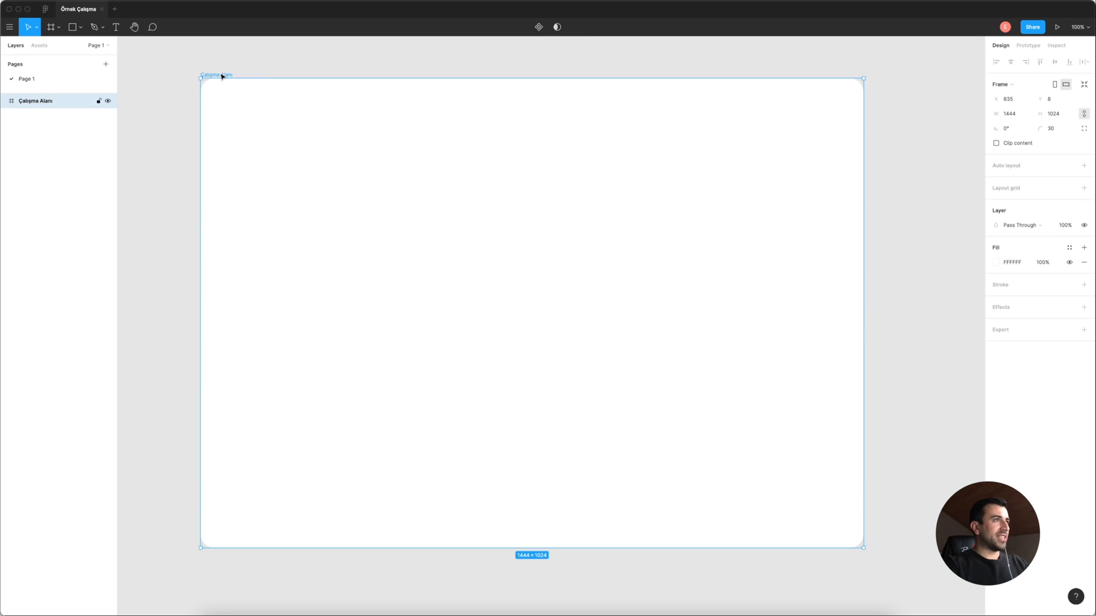
left_click(271, 53)
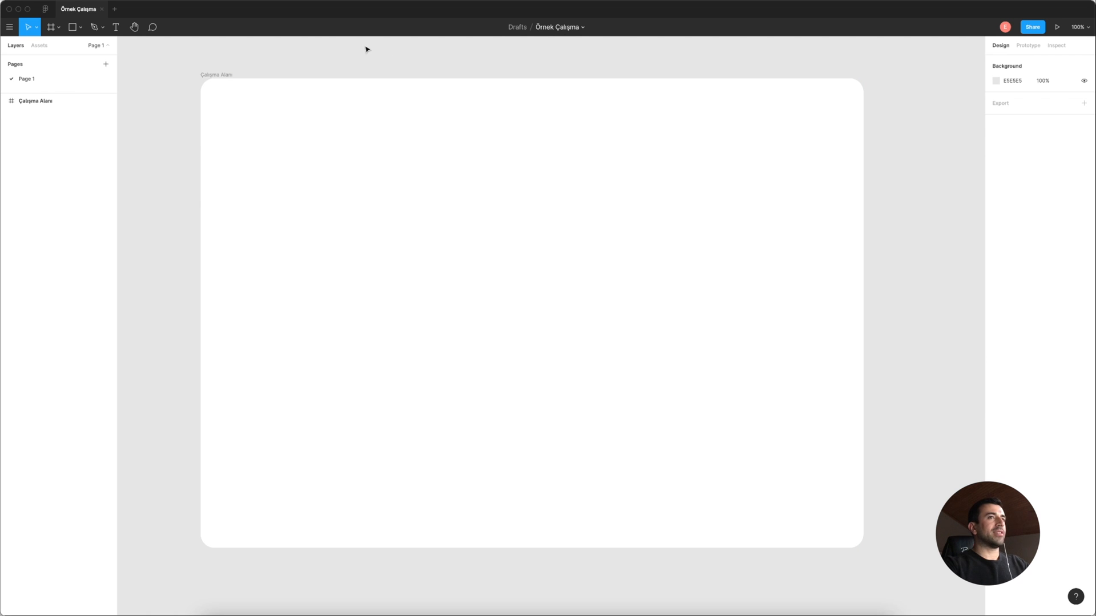
left_click(996, 82)
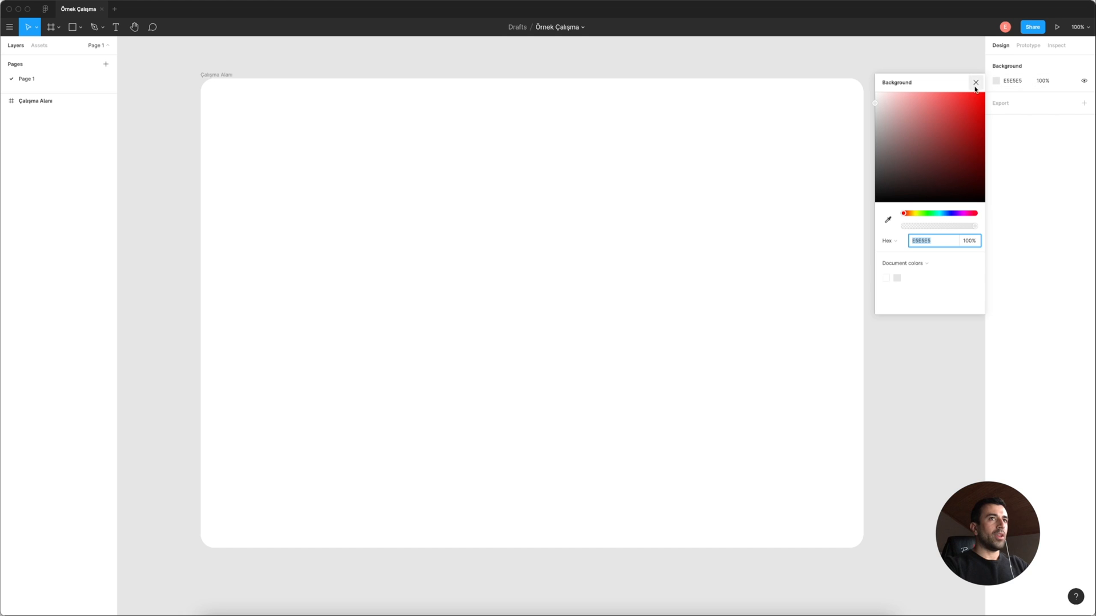
left_click(875, 128)
left_click_drag(866, 142, 833, 132)
Change the Çalışma Alanı frame's fill to black 000000 and deselect the frame.
left_click(211, 77)
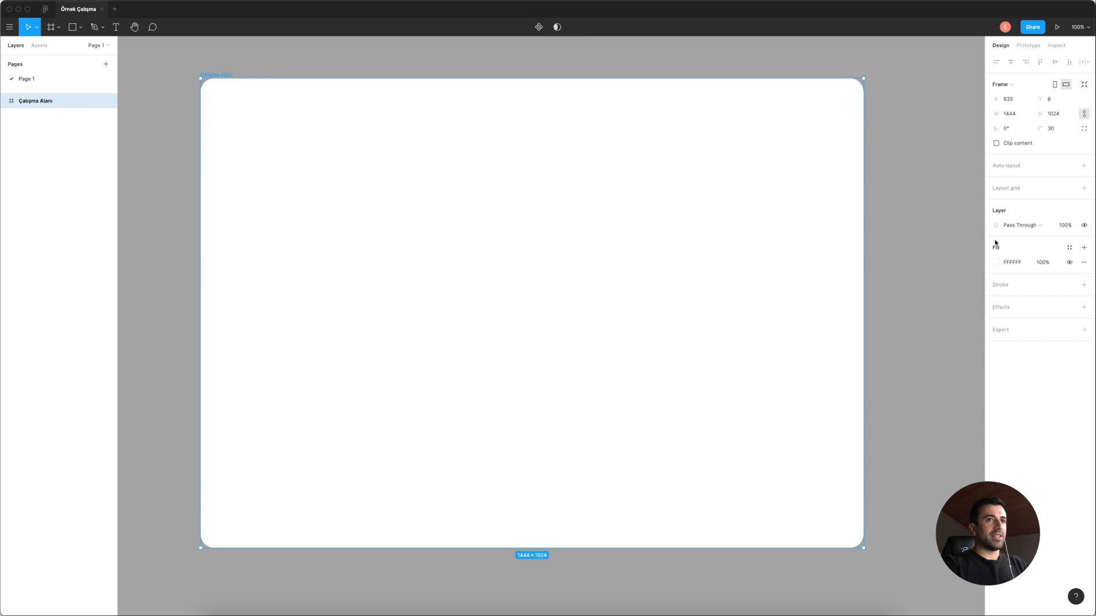
left_click(995, 265)
left_click_drag(915, 313, 839, 418)
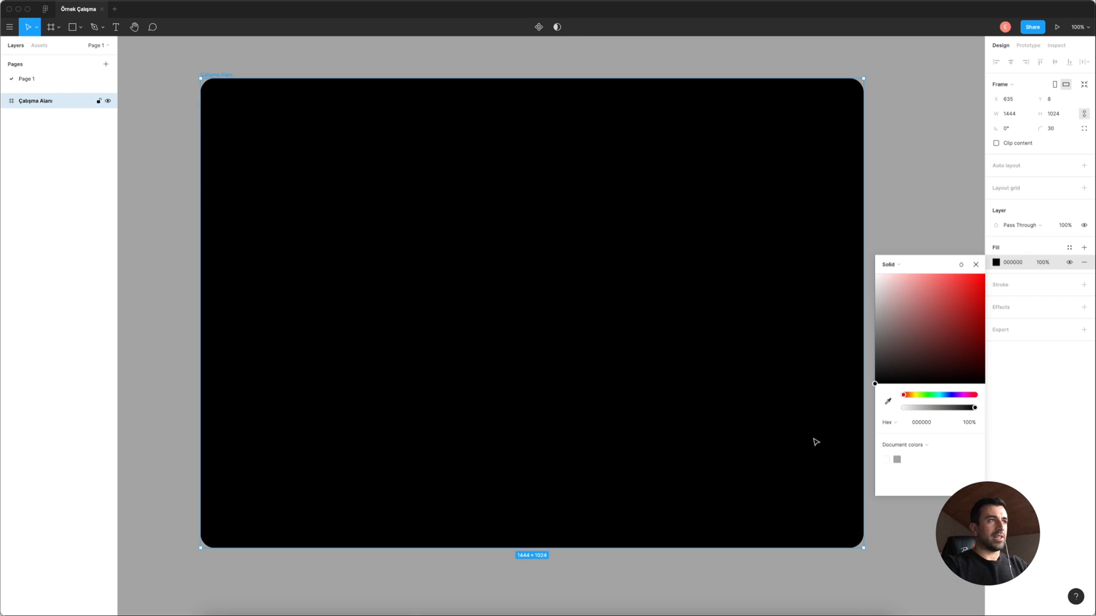
left_click(906, 97)
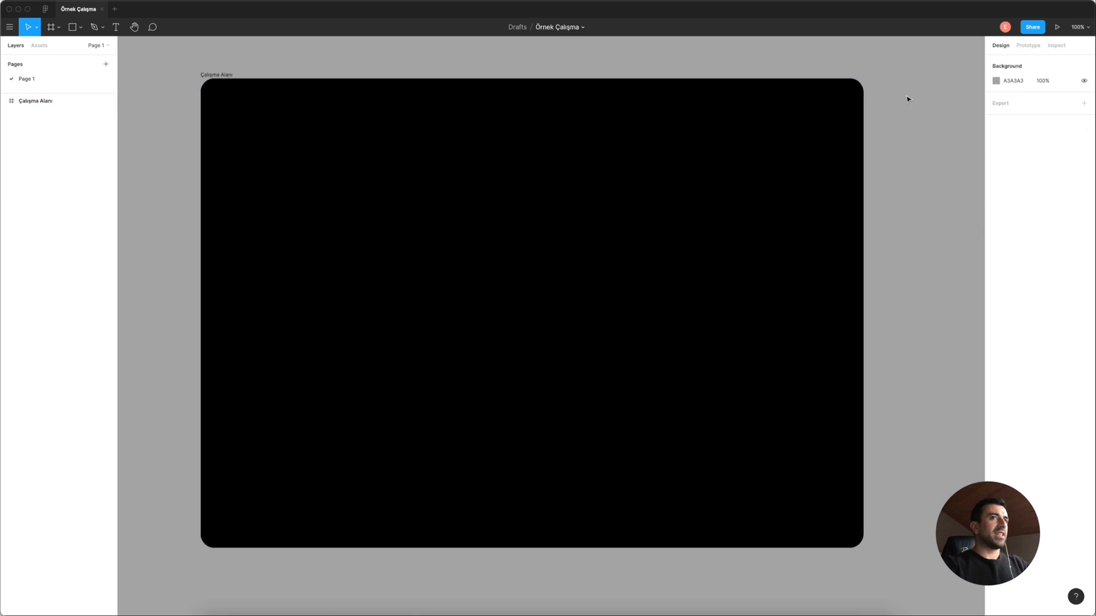
Darken the page background to black 000000 and lighten it to ECECEC.
left_click(996, 80)
left_click_drag(921, 163, 867, 220)
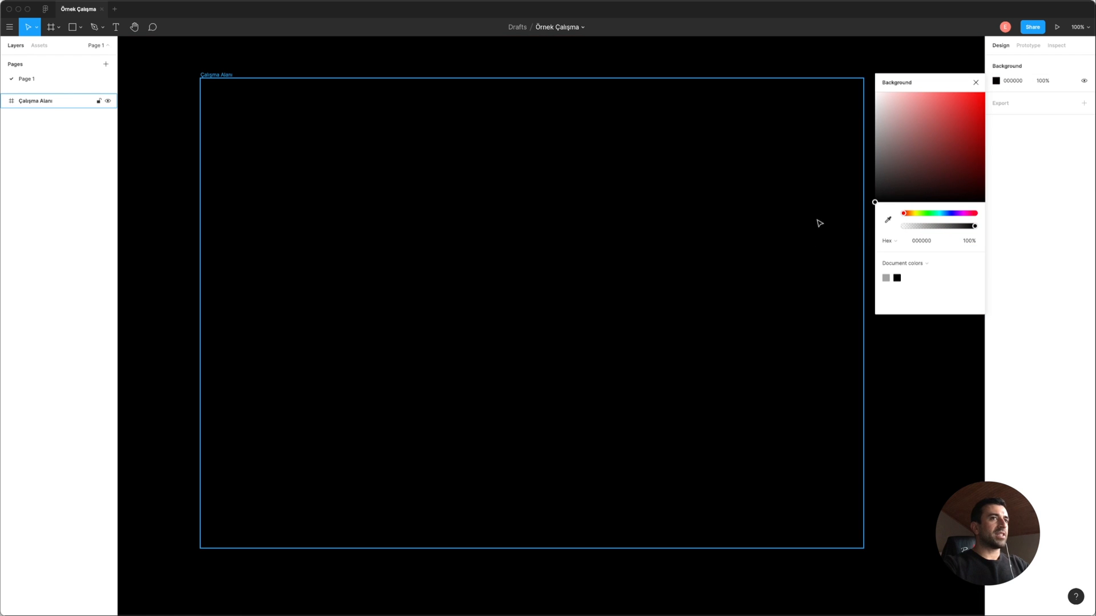
left_click_drag(902, 171, 865, 106)
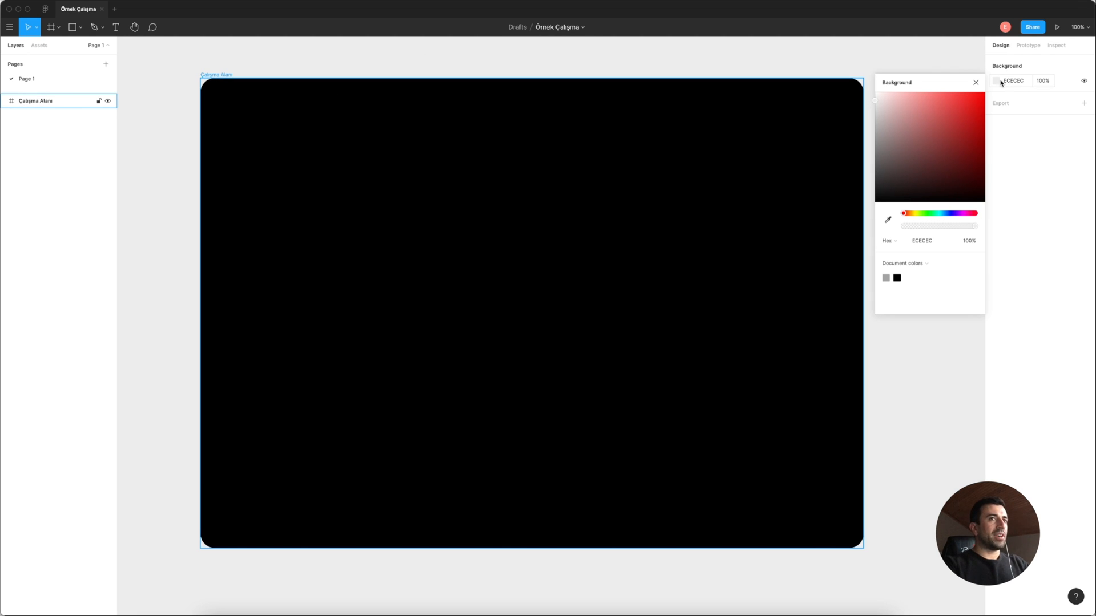
left_click(975, 82)
Set the Çalışma Alanı frame's fill back to white.
left_click(86, 100)
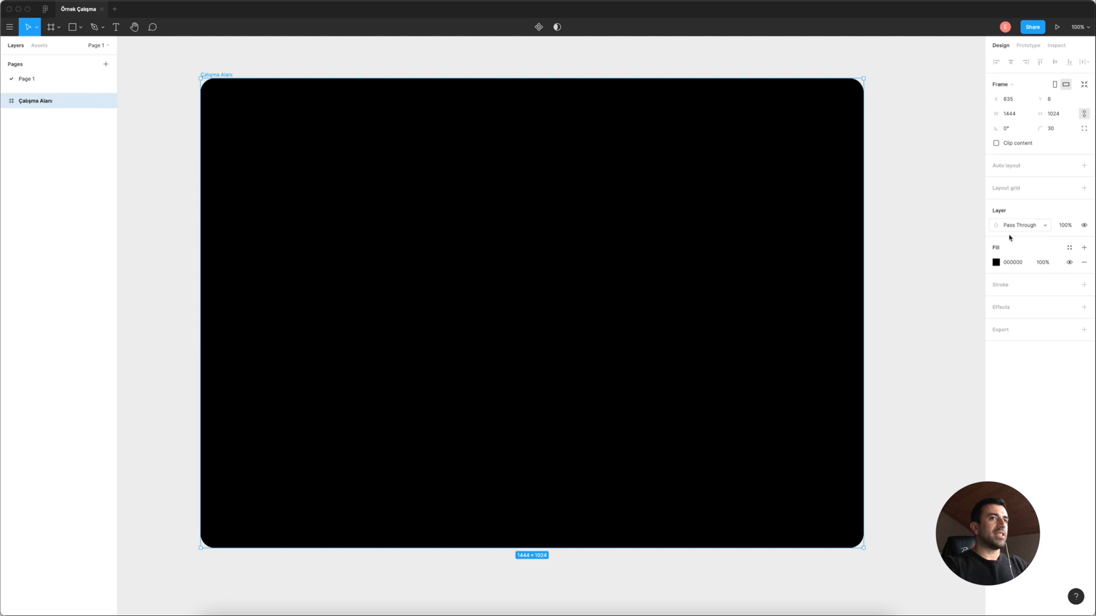
left_click(996, 263)
left_click_drag(885, 304, 868, 293)
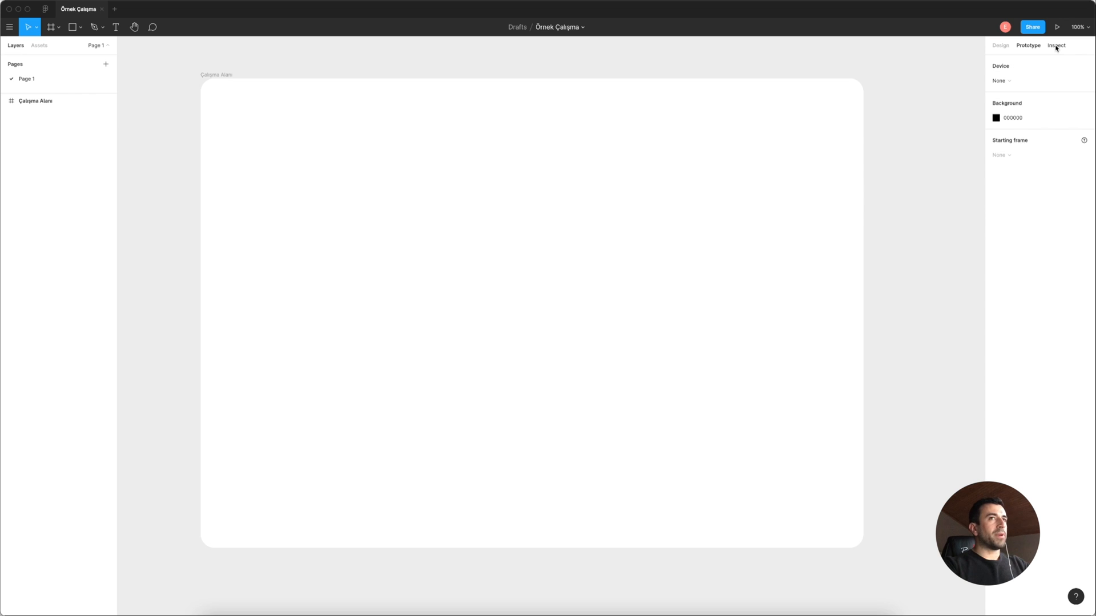
Return to the design properties and draw a rectangle about 632 × 388 inside the Çalışma Alanı frame.
left_click(993, 46)
key("r")
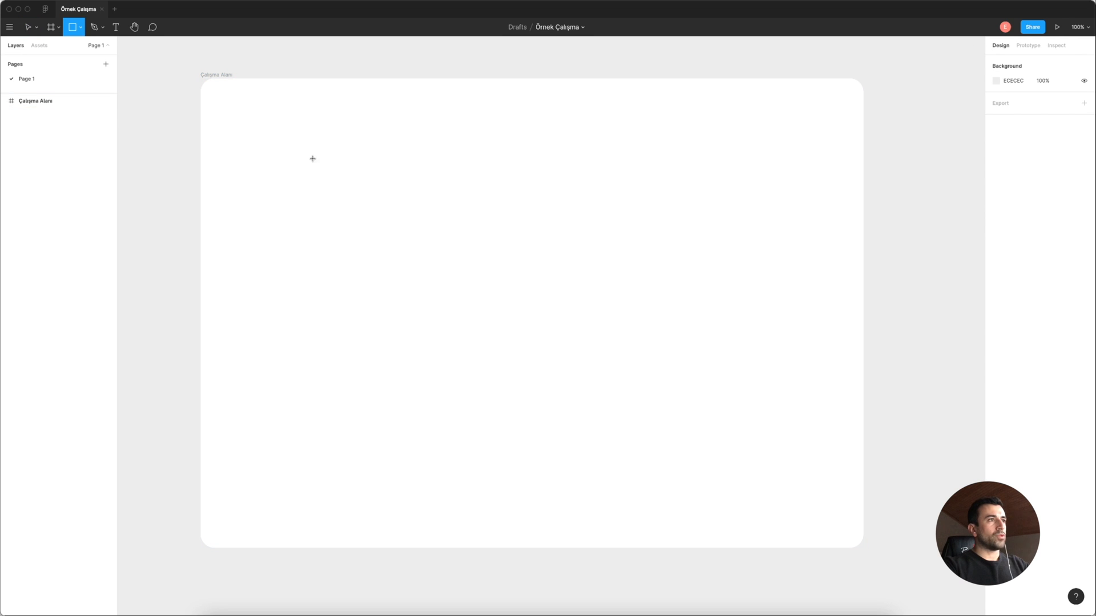
left_click_drag(284, 144, 574, 321)
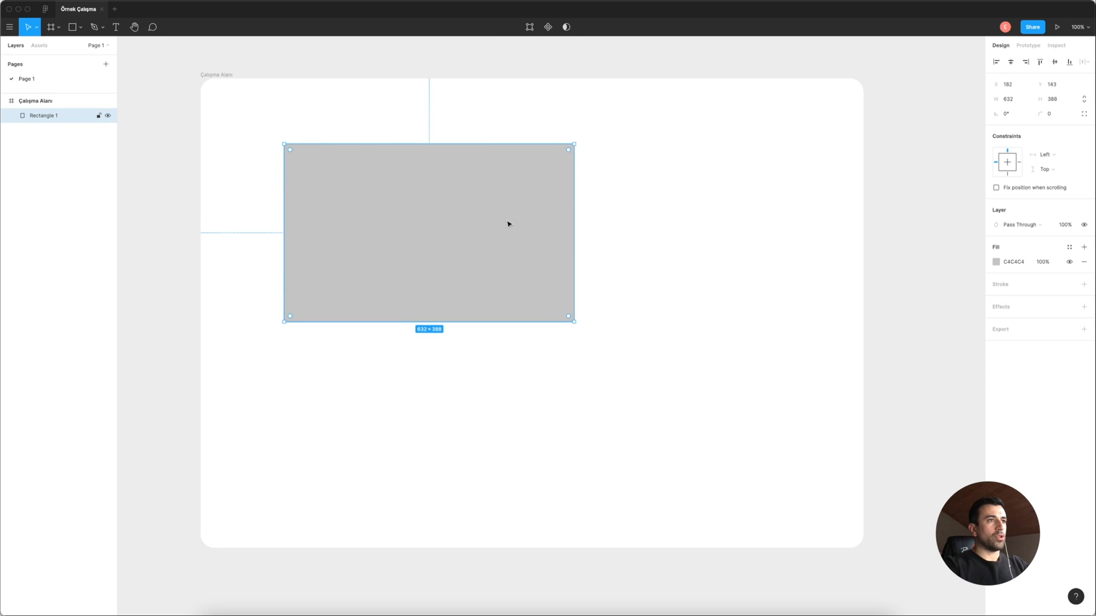
Center the gray rectangle in the Çalışma Alanı frame and rename its layer kutu.
left_click_drag(508, 224, 610, 305)
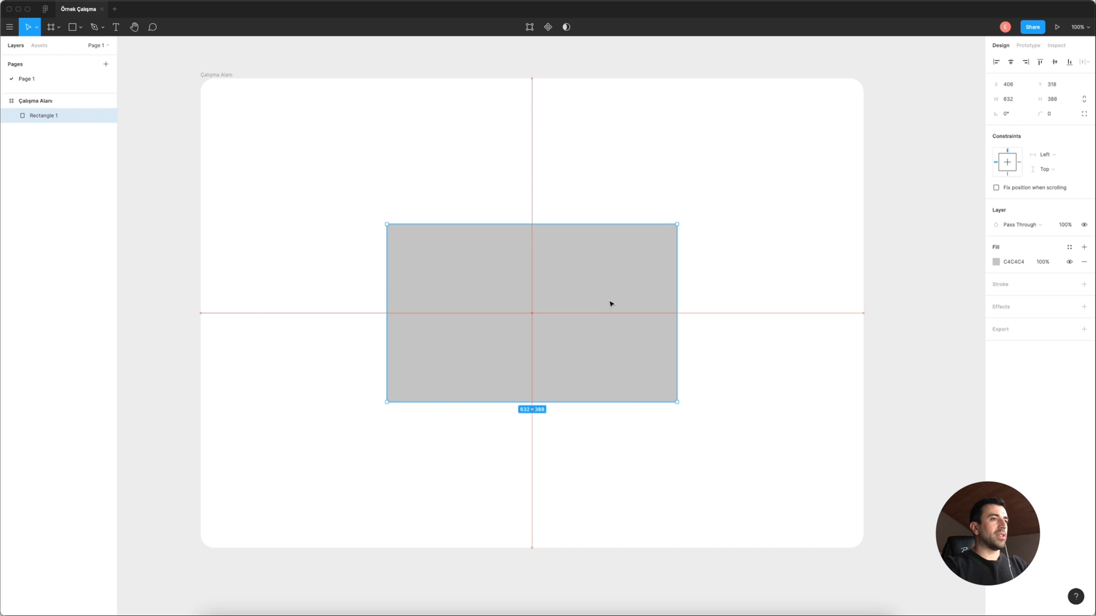
left_click_drag(610, 303, 610, 306)
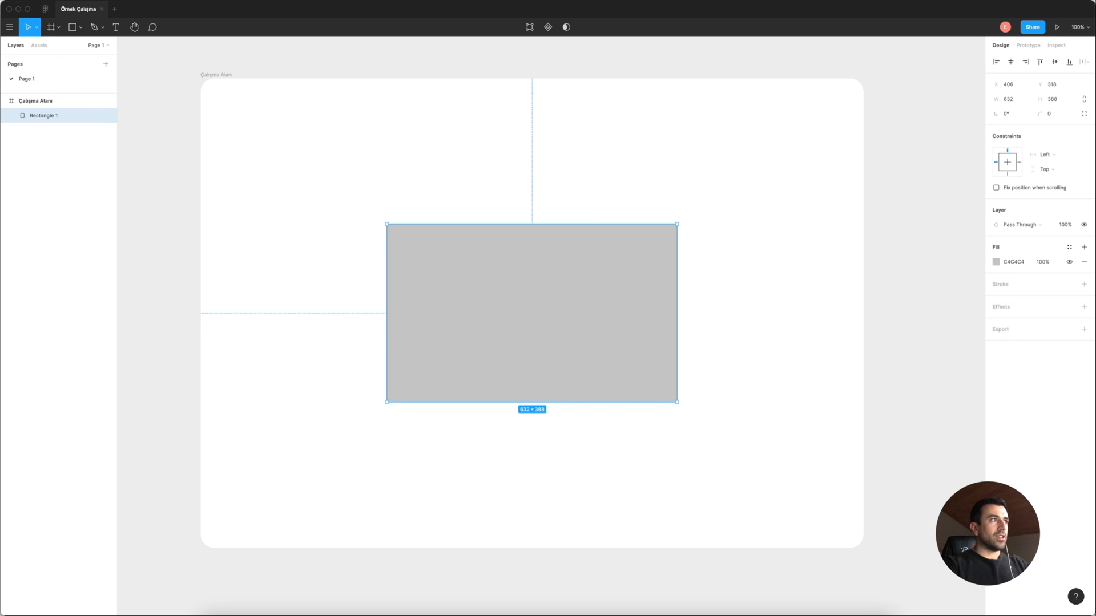
double_click(55, 115)
type("kutu")
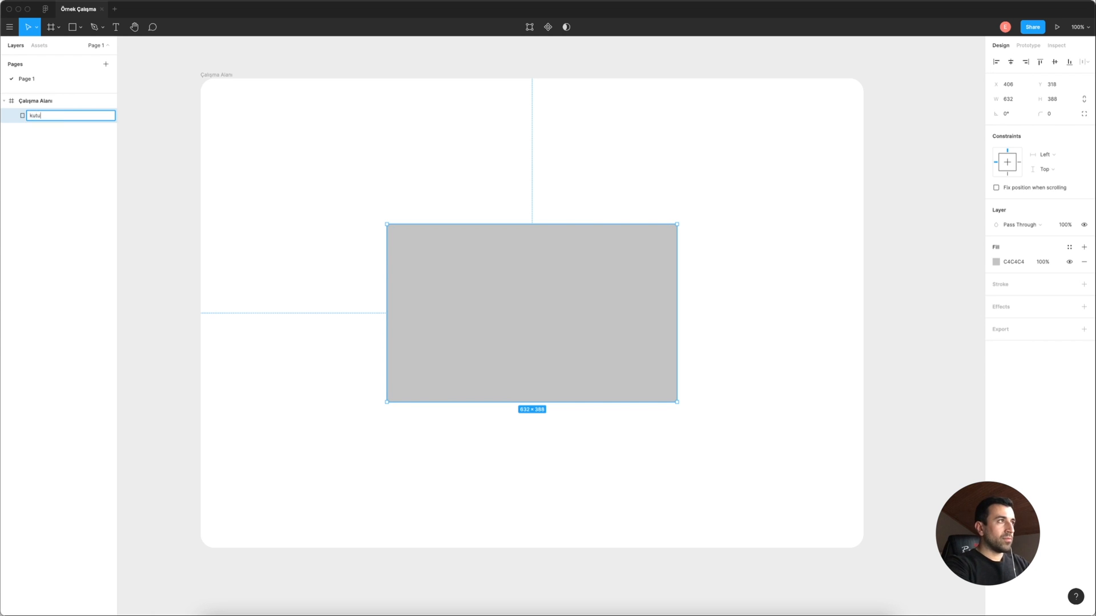
key("Return")
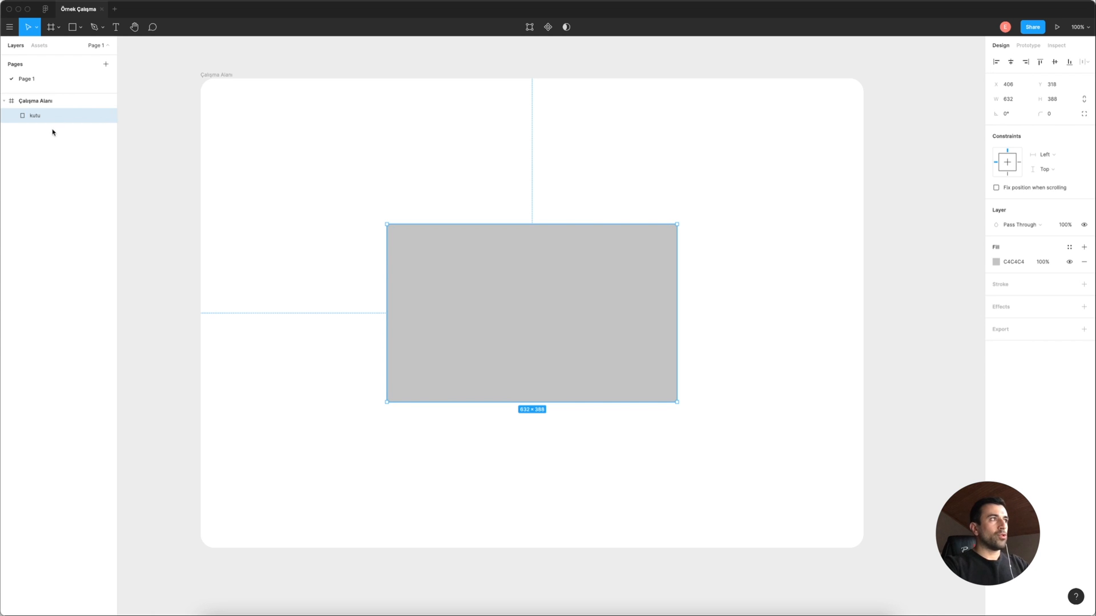
Inspect the kutu rectangle's CSS code, highlighting its lines, and compare it with the table view before returning to code view.
left_click(1058, 48)
left_click_drag(991, 227, 1034, 227)
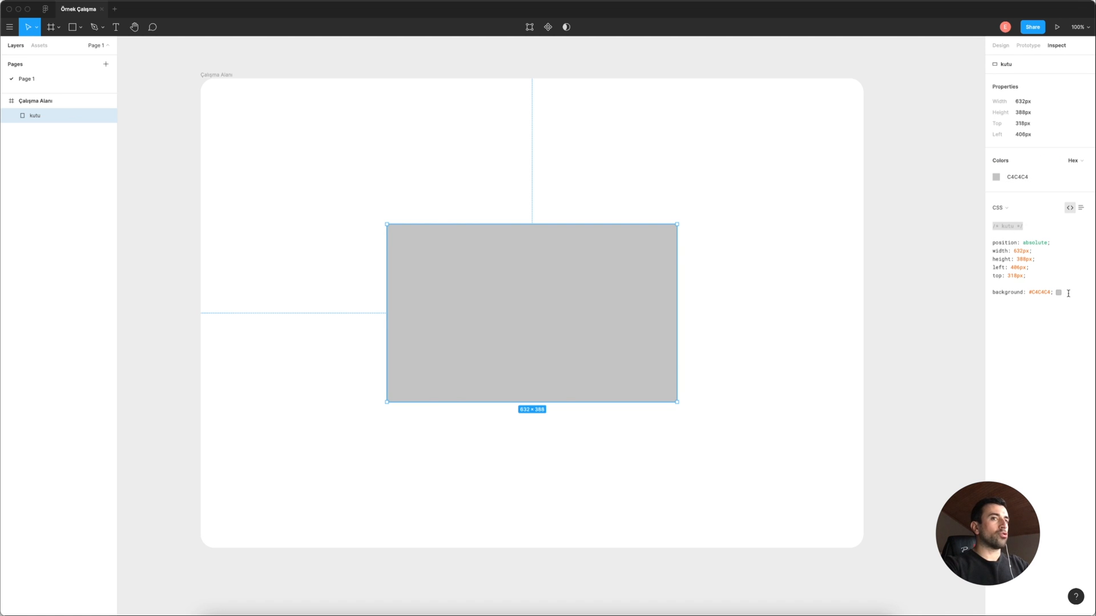
mouse_move(705, 224)
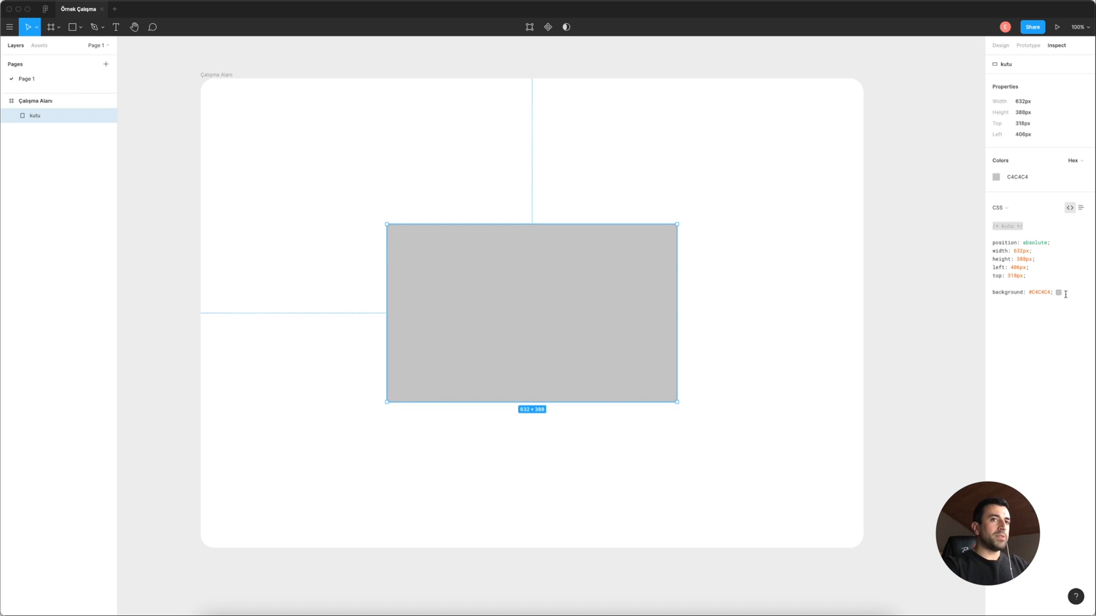
left_click_drag(1065, 294, 994, 227)
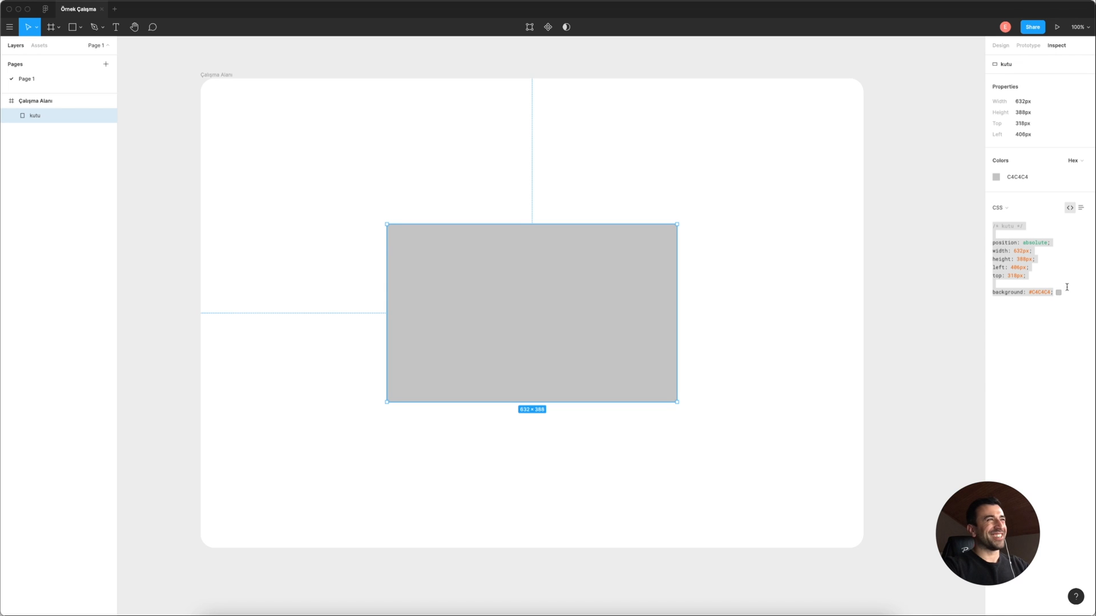
left_click(1081, 208)
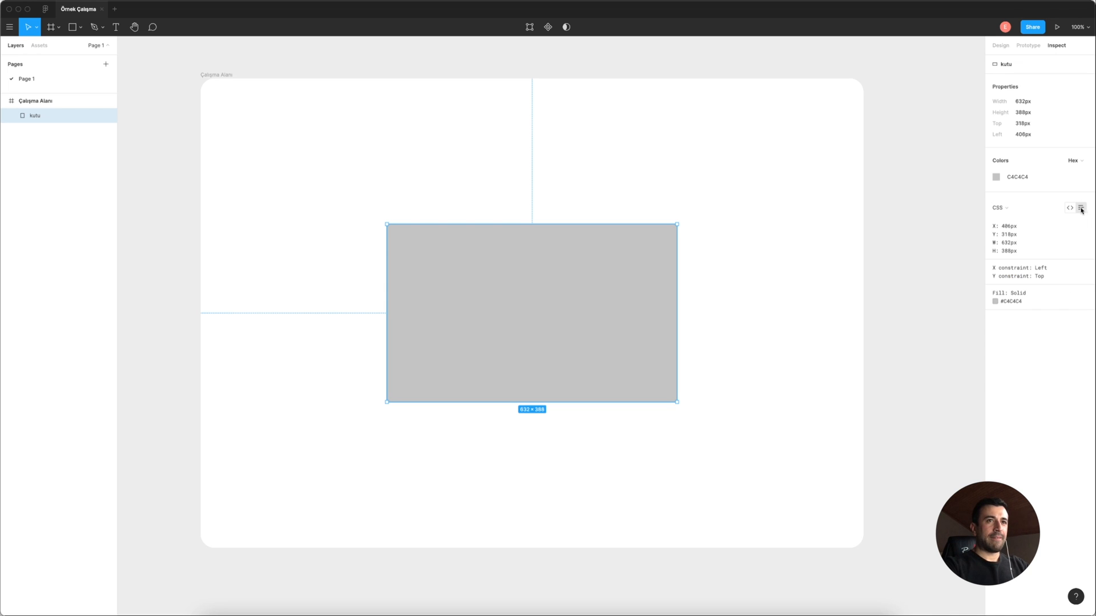
left_click(1069, 209)
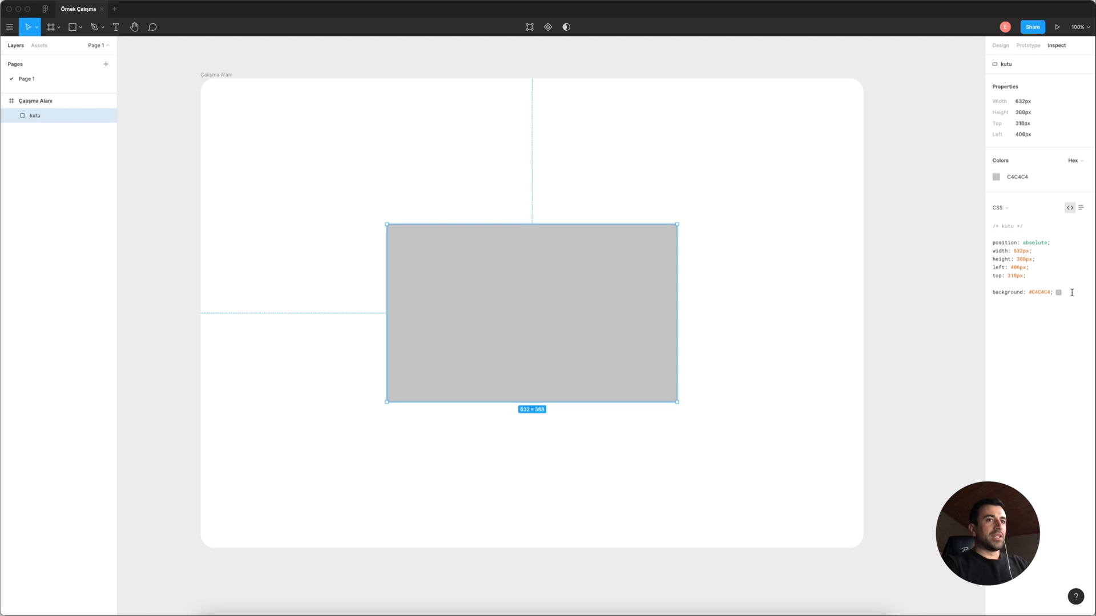
Examine the CSS code of the Çalışma Alanı frame and of the kutu rectangle, and deselect everything.
left_click(38, 105)
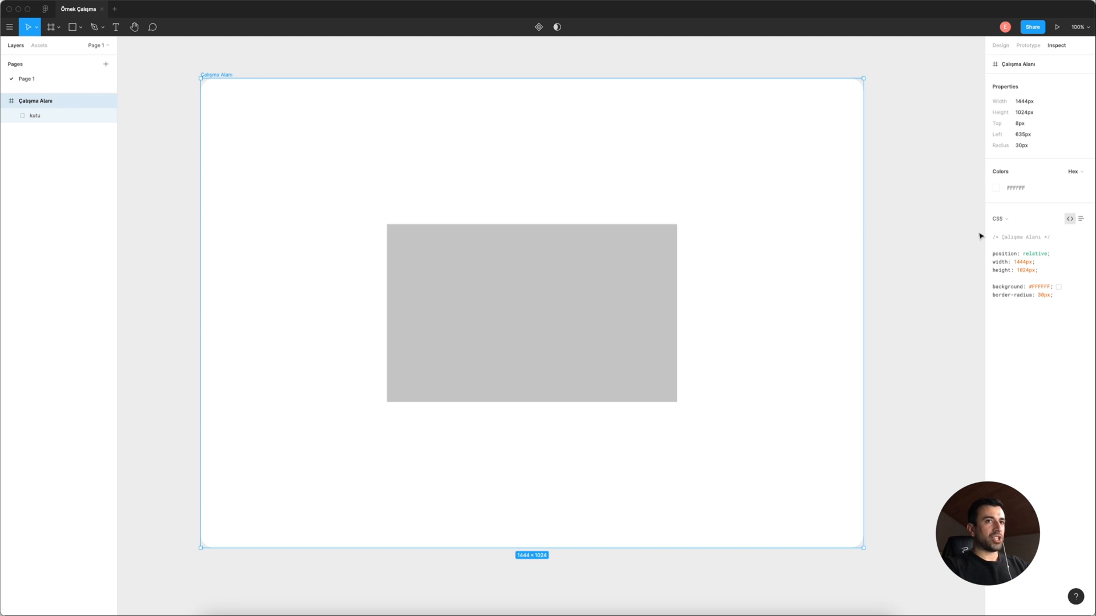
left_click_drag(993, 236, 1052, 297)
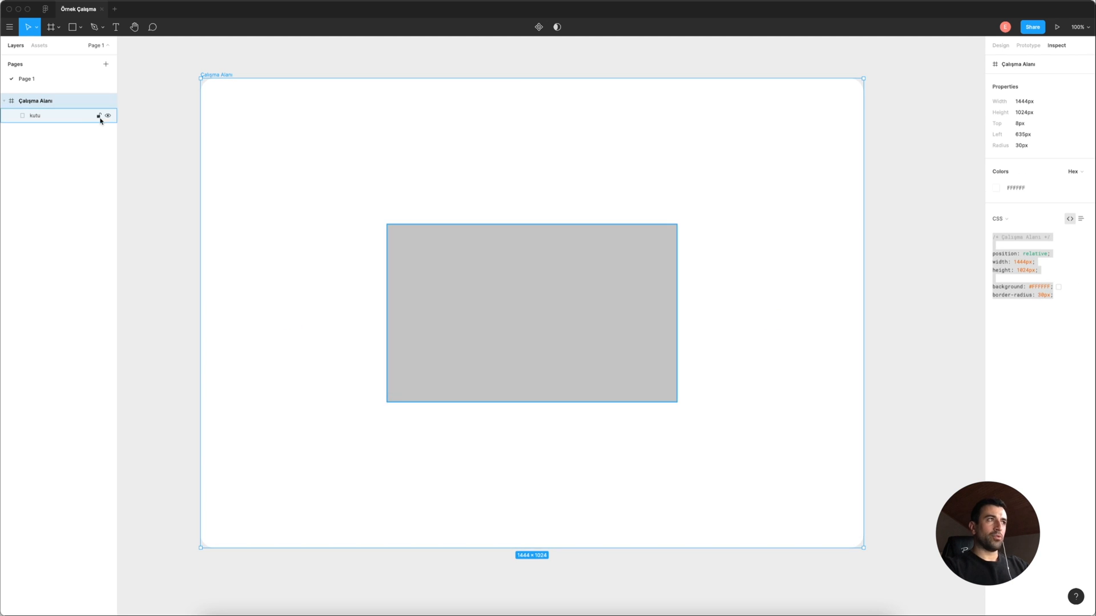
left_click(51, 118)
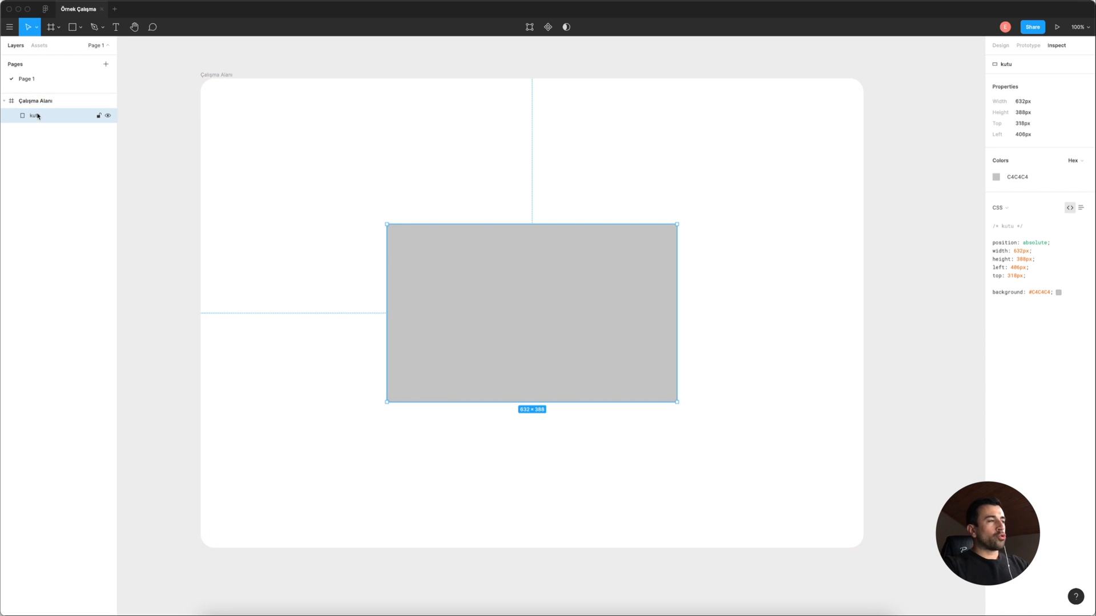
left_click_drag(992, 224, 1071, 290)
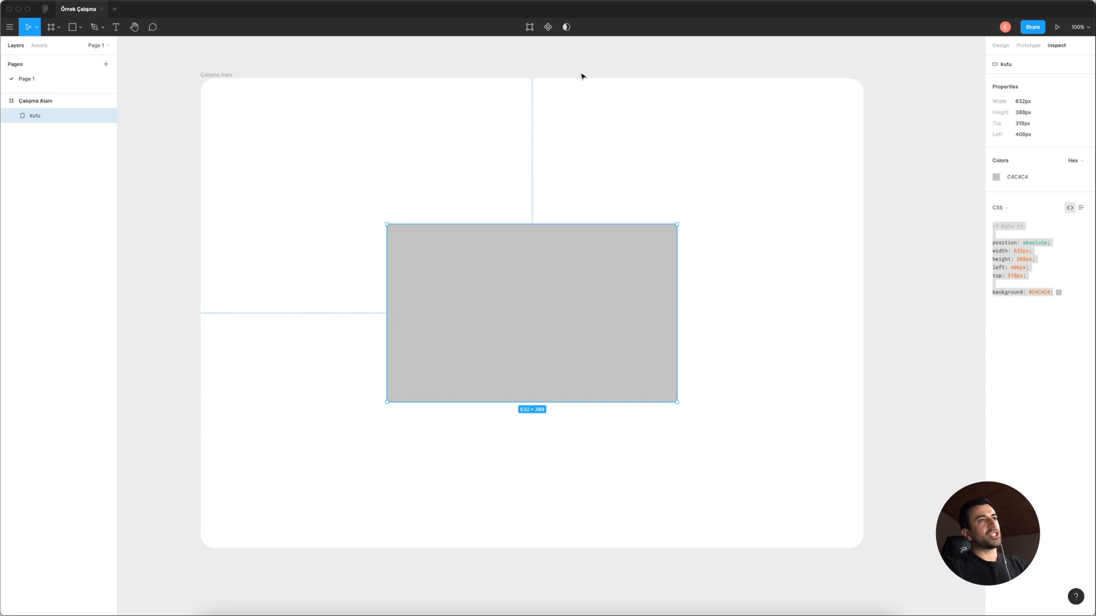
left_click(598, 67)
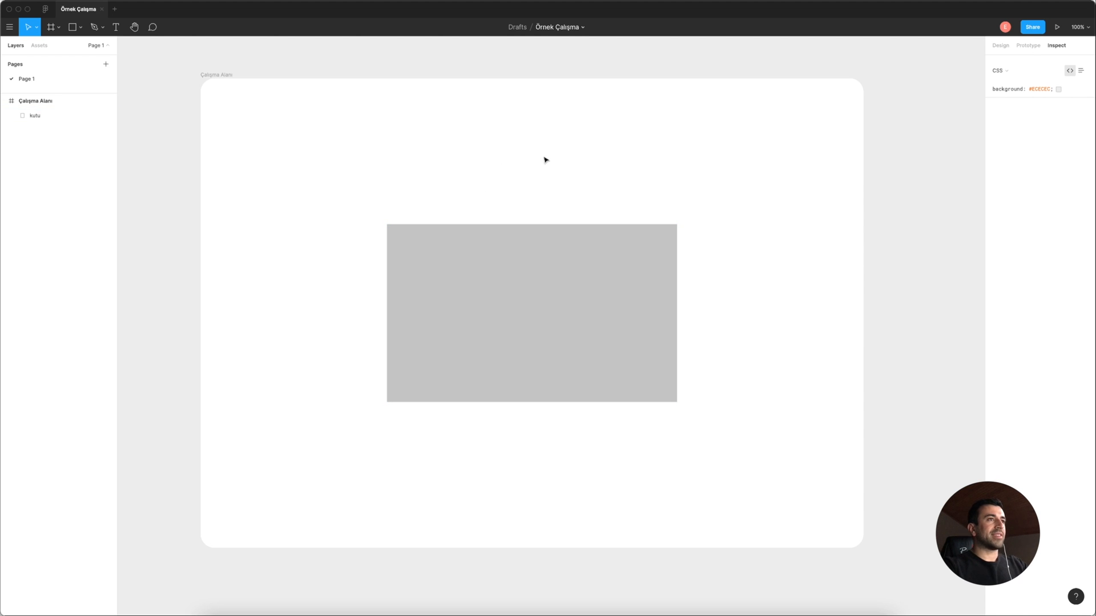
Delete the kutu rectangle and review the available shape tools from the design view.
left_click(47, 118)
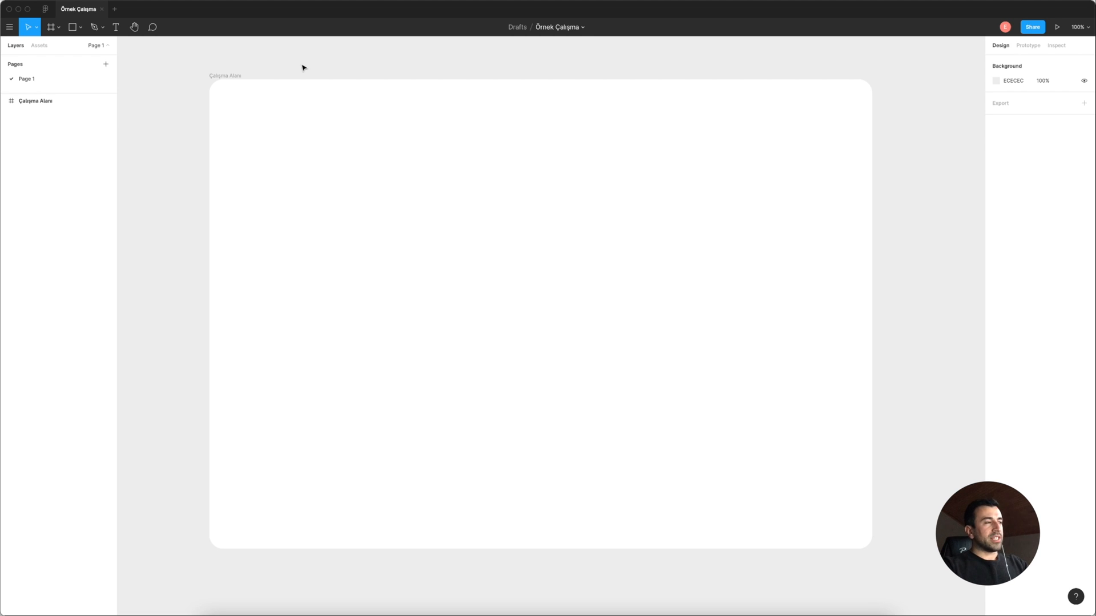
left_click(79, 29)
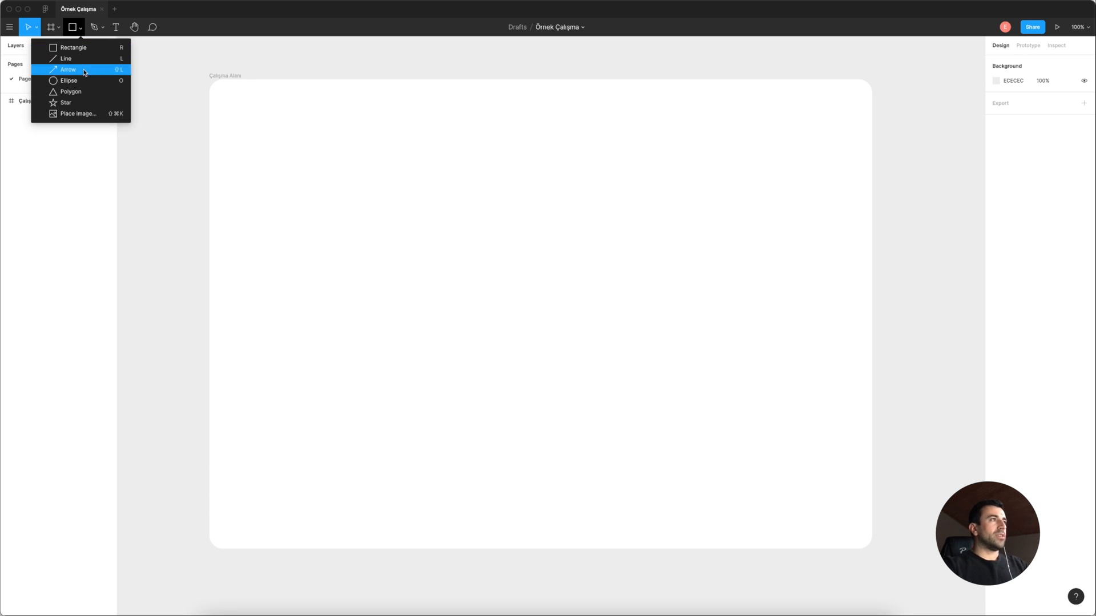
left_click(264, 59)
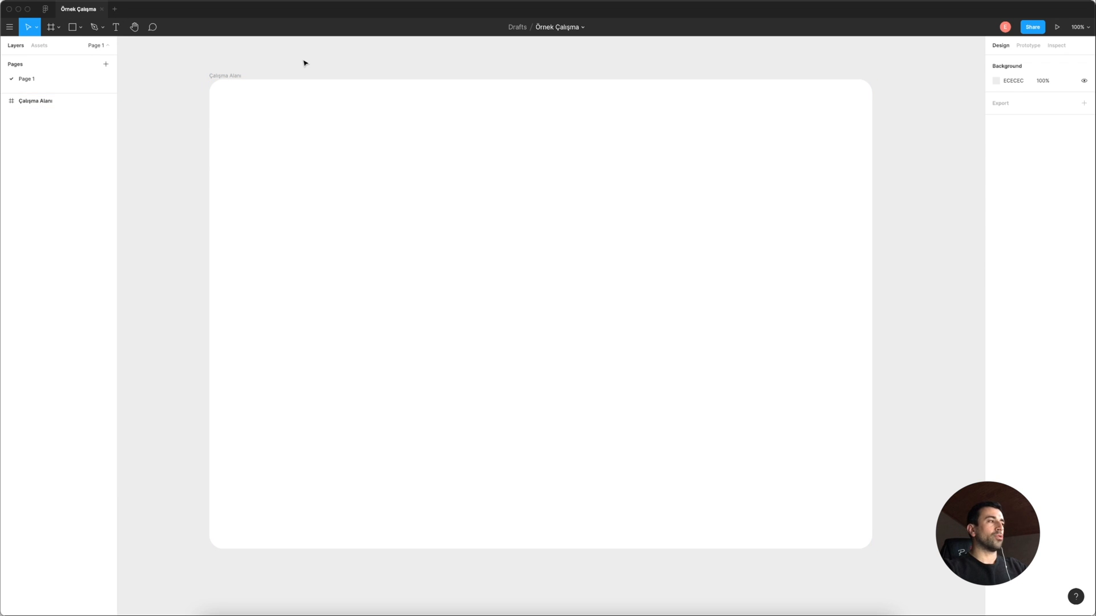
Set the Çalışma Alanı frame's corner radius to 0 and deselect the frame.
left_click_drag(628, 86, 645, 98)
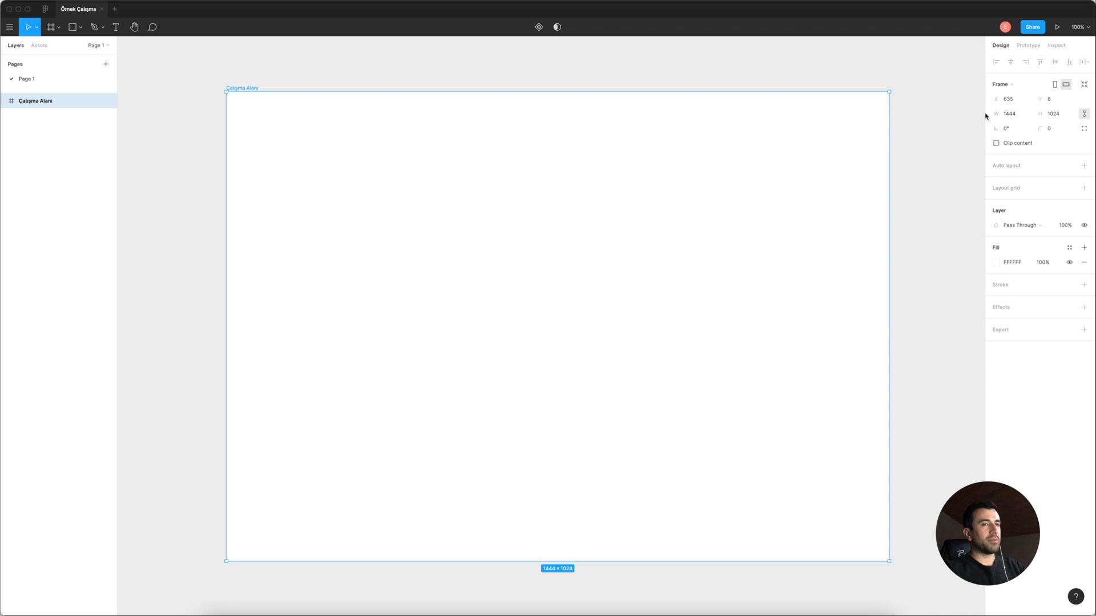
left_click(250, 71)
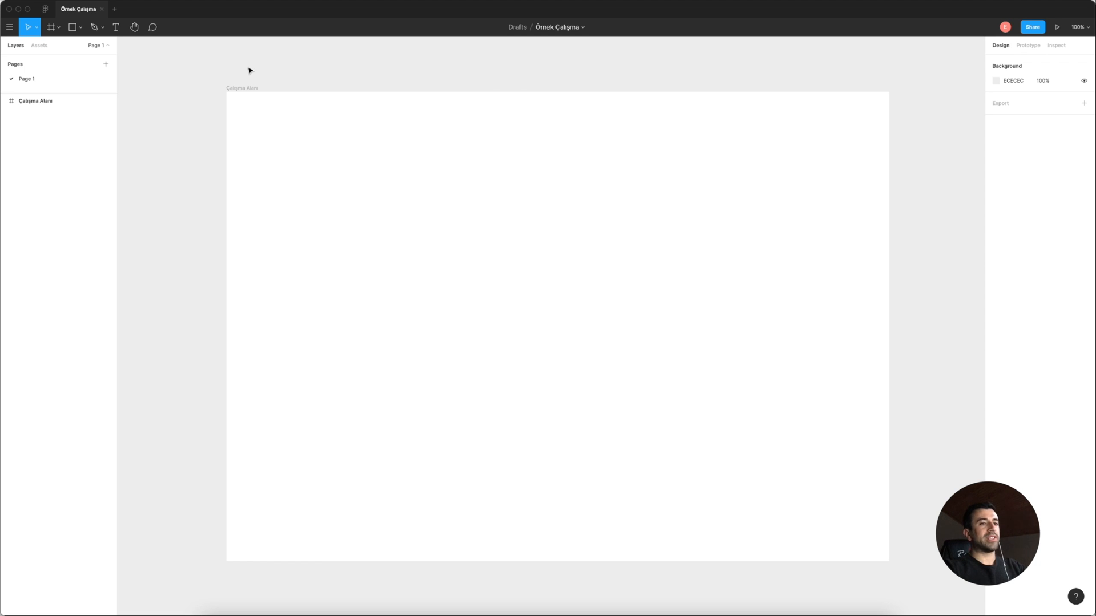
left_click_drag(242, 90, 244, 85)
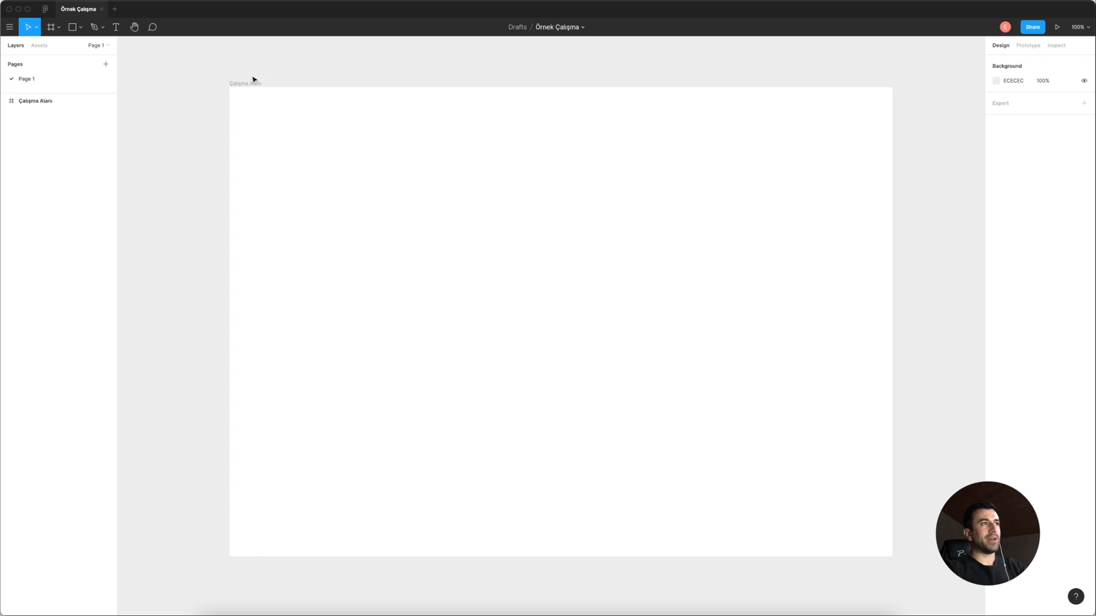
left_click(214, 100)
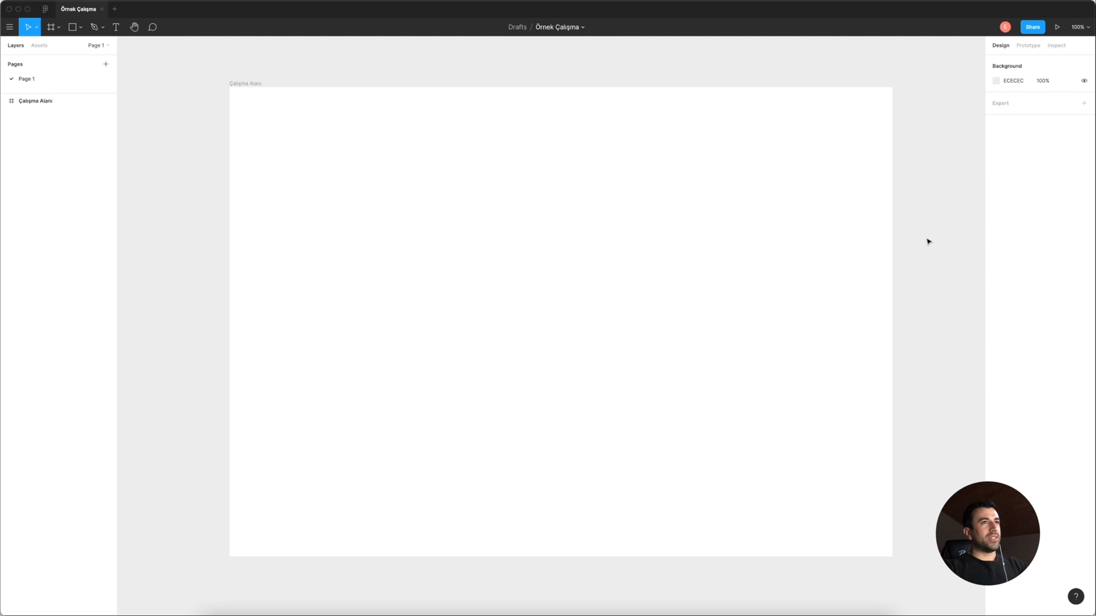
scroll(927, 241, "right", 4)
scroll(927, 241, "left", 3)
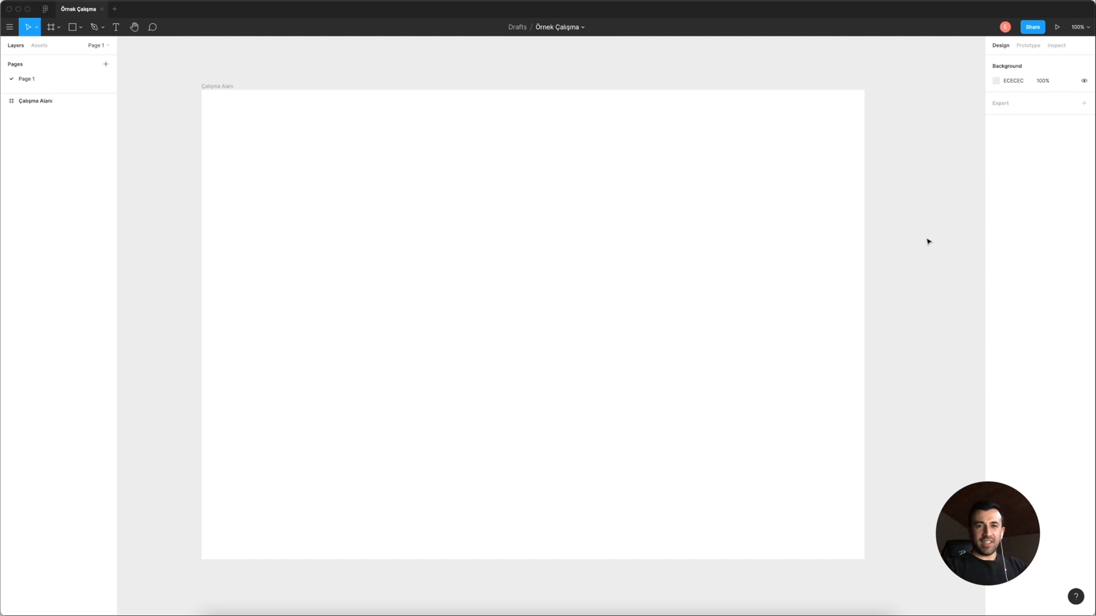